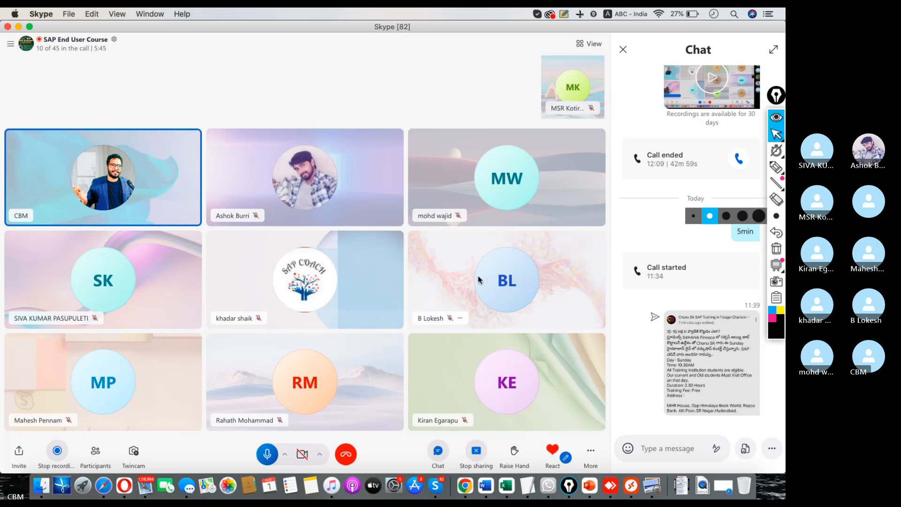
Switch to the SAP session in Microsoft Remote Desktop, leave the vendor line item display and open transaction OB57
{"action": "left_click", "coordinate": [630, 478]}
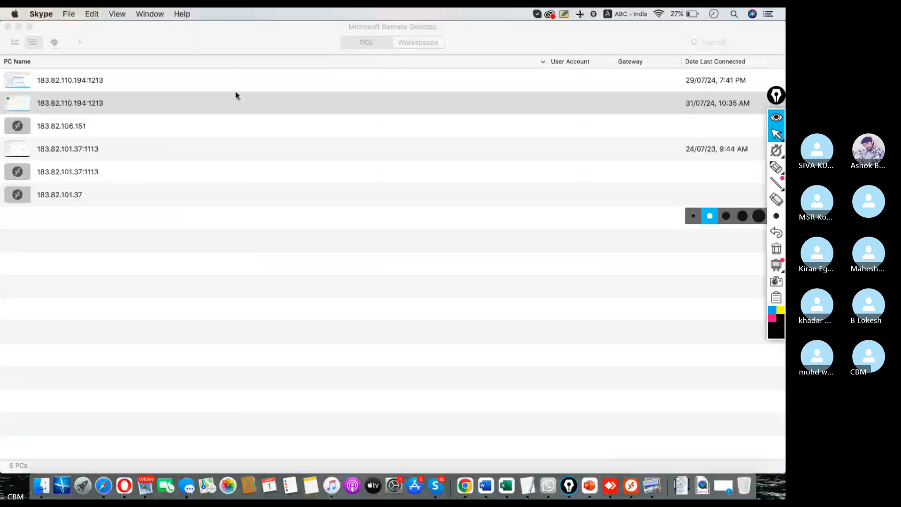
{"action": "double_click", "coordinate": [108, 104]}
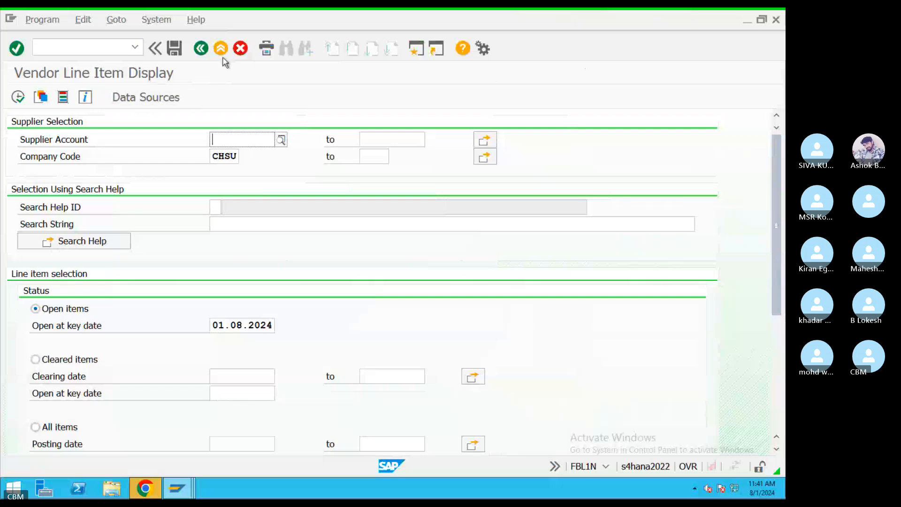
{"action": "left_click", "coordinate": [220, 49]}
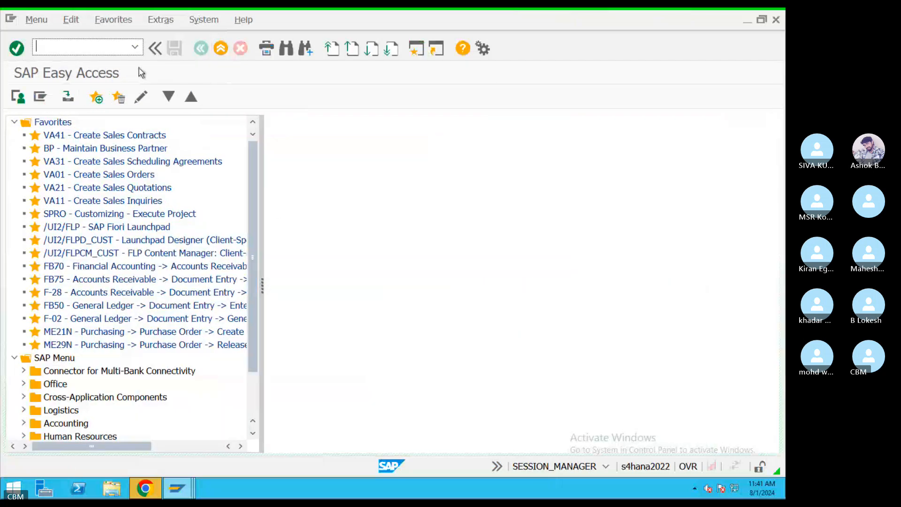
{"action": "type", "text": "OBA3"}
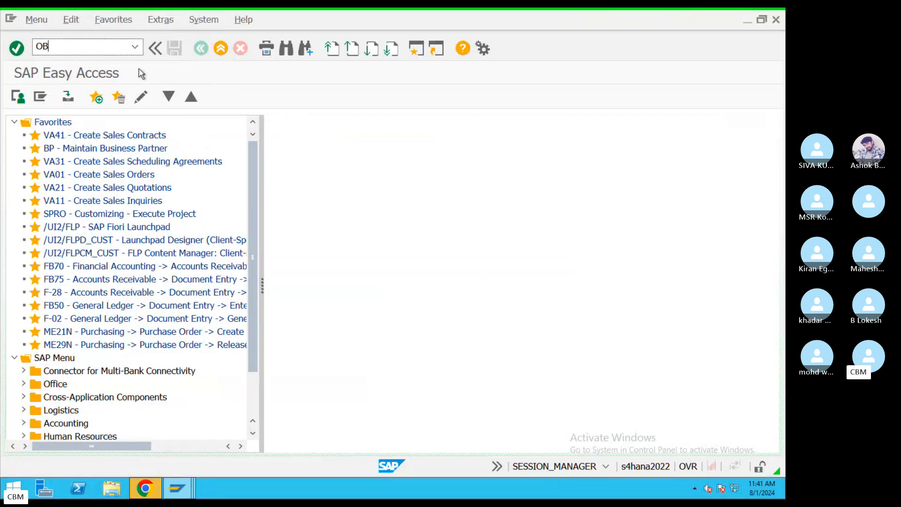
{"action": "key", "text": "Return"}
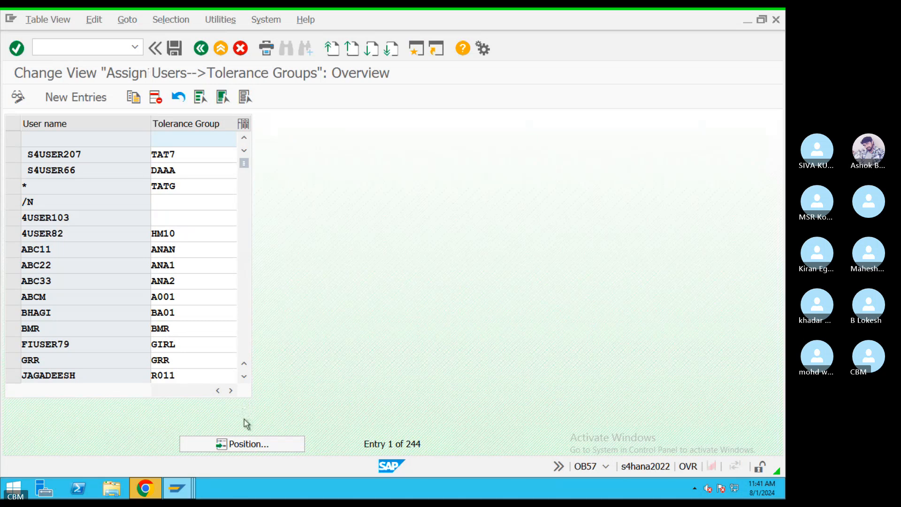
Position the user tolerance group list at the entry for user S4USER87
{"action": "left_click", "coordinate": [244, 442]}
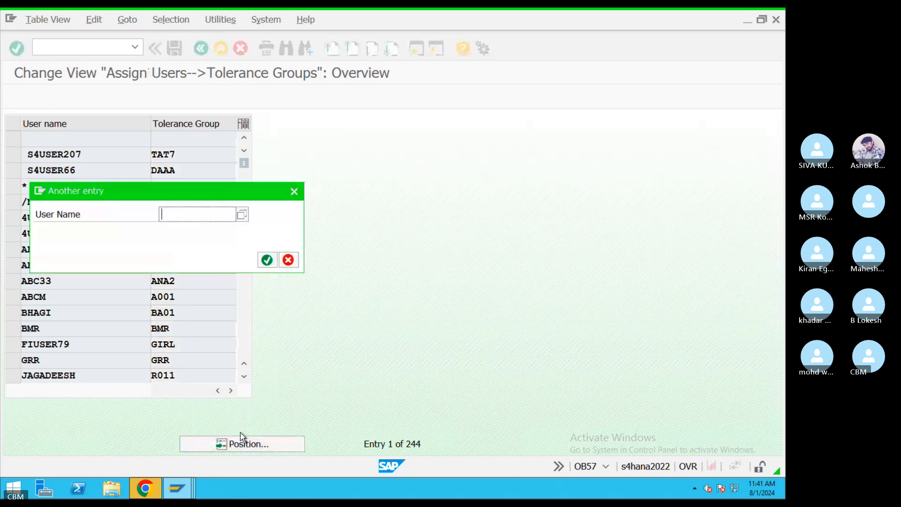
{"action": "type", "text": "s4user"}
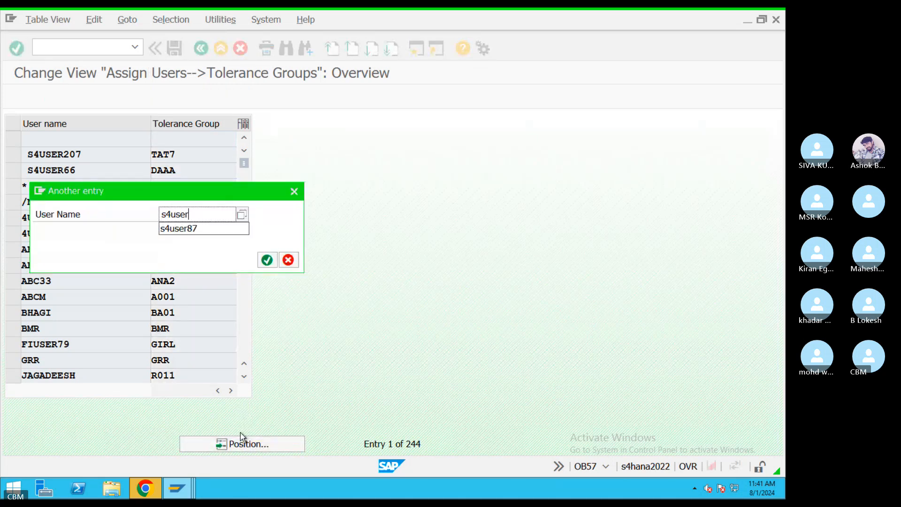
{"action": "type", "text": "8"}
{"action": "key", "text": "BackSpace"}
{"action": "type", "text": "87"}
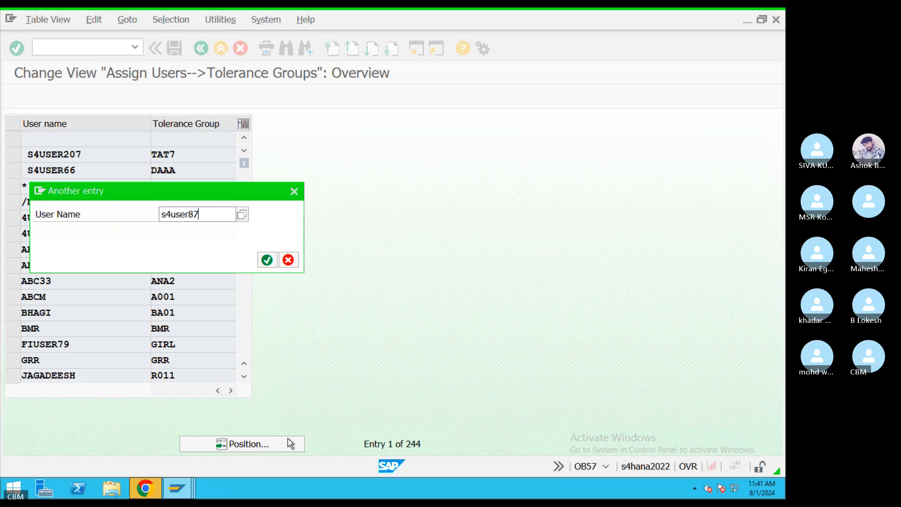
{"action": "key", "text": "Return"}
Assign tolerance group CHSU to user S4USER87 and save the assignment
{"action": "left_click", "coordinate": [201, 138]}
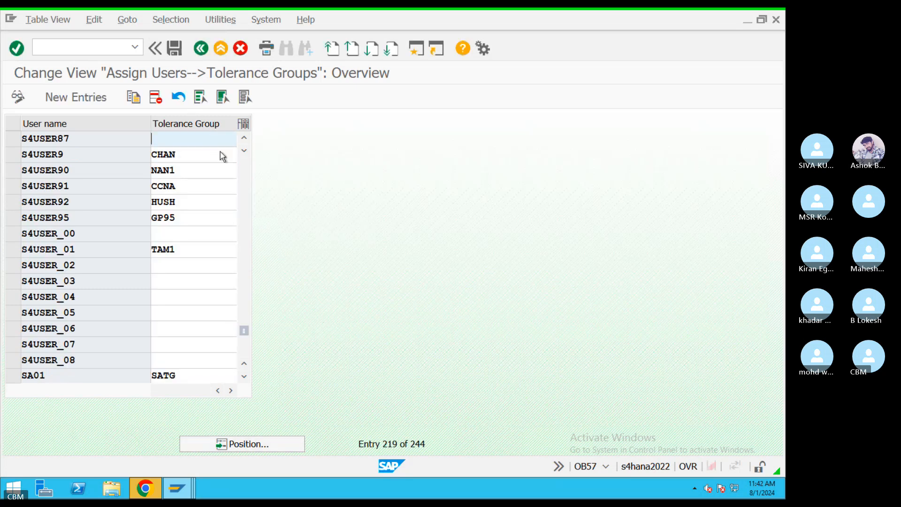
{"action": "type", "text": "CHSU"}
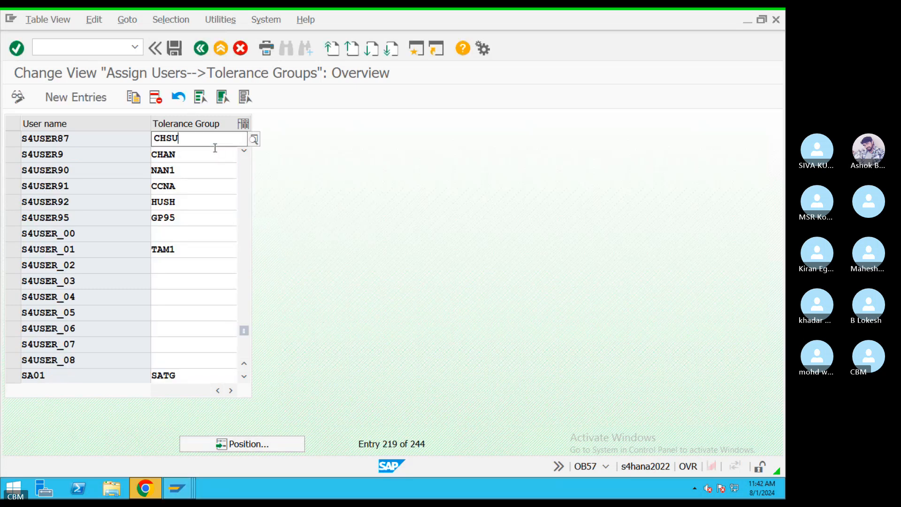
{"action": "left_click", "coordinate": [193, 168]}
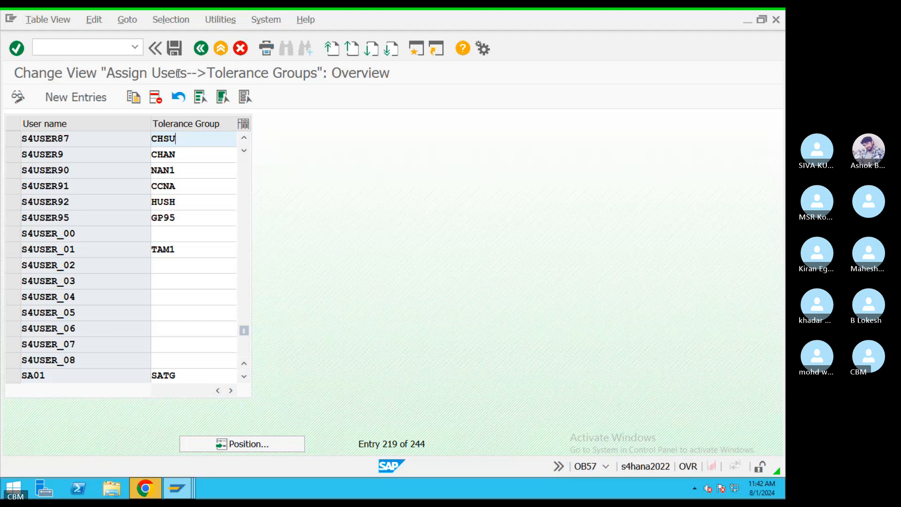
{"action": "left_click", "coordinate": [174, 48]}
{"action": "left_click", "coordinate": [233, 260]}
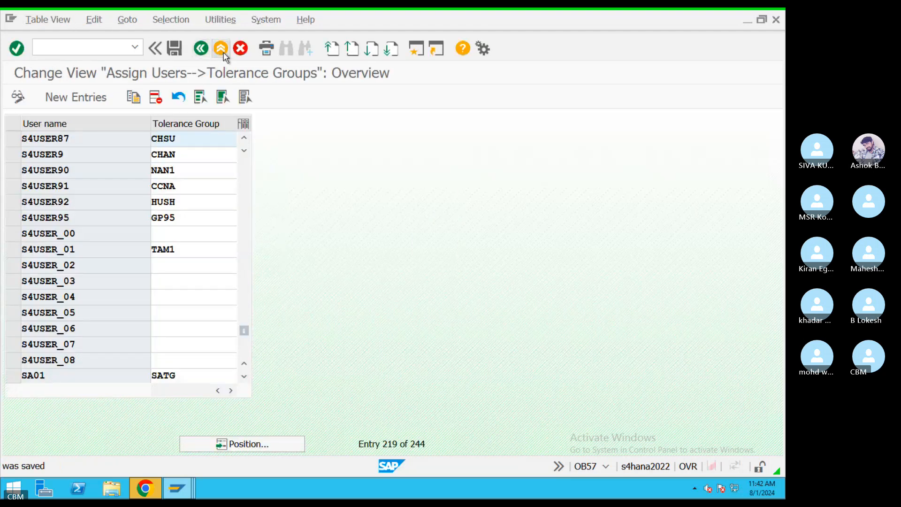
Open transaction FB70 for a customer invoice and choose the customer from the search help for company code CHSU
{"action": "left_click", "coordinate": [221, 48]}
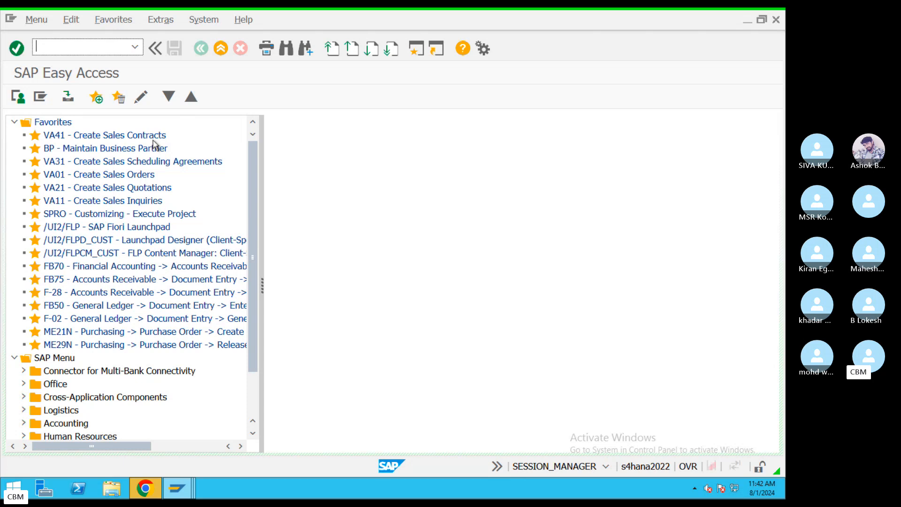
{"action": "type", "text": "FB70"}
{"action": "key", "text": "Return"}
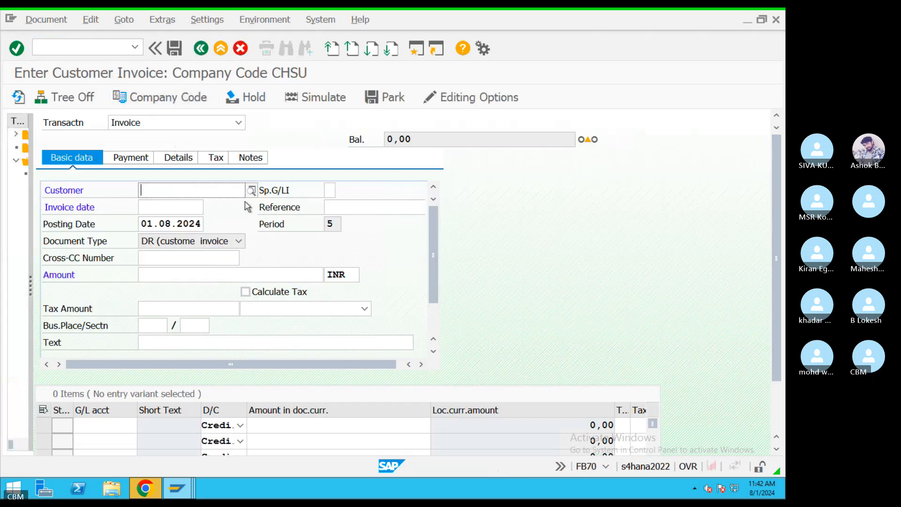
{"action": "left_click", "coordinate": [251, 190]}
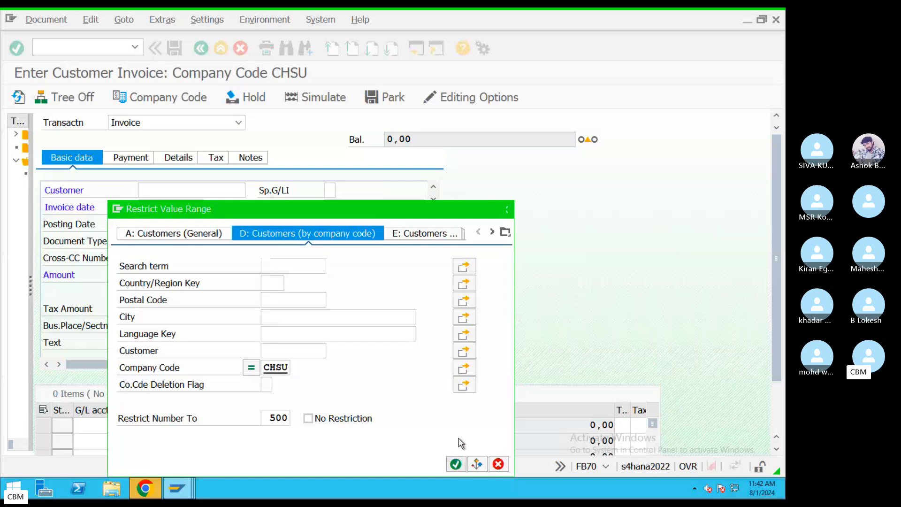
{"action": "left_click", "coordinate": [456, 464]}
{"action": "double_click", "coordinate": [263, 283]}
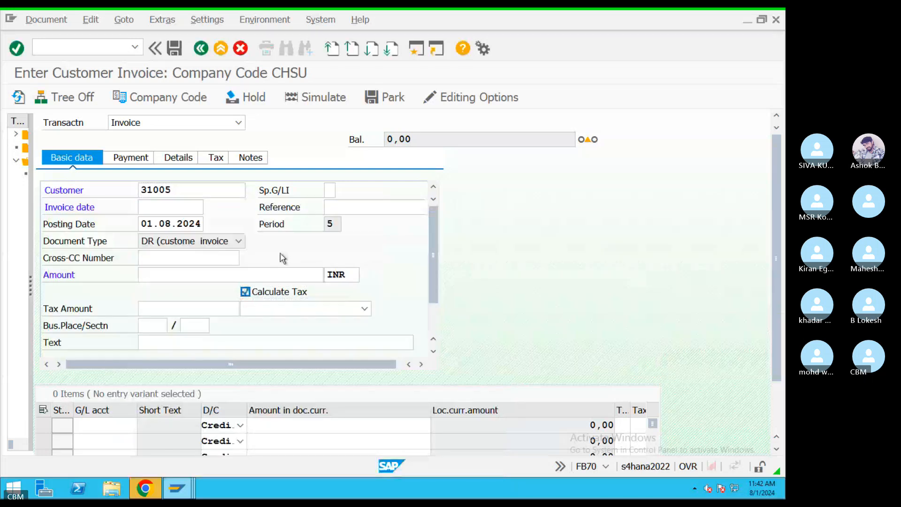
Fill in the invoice header with invoice date 01.08.2024 copied from the posting date, reference REF4343 and amount 10000 INR
{"action": "left_click_drag", "start_coordinate": [142, 224], "coordinate": [234, 211]}
{"action": "key", "text": "ctrl+c"}
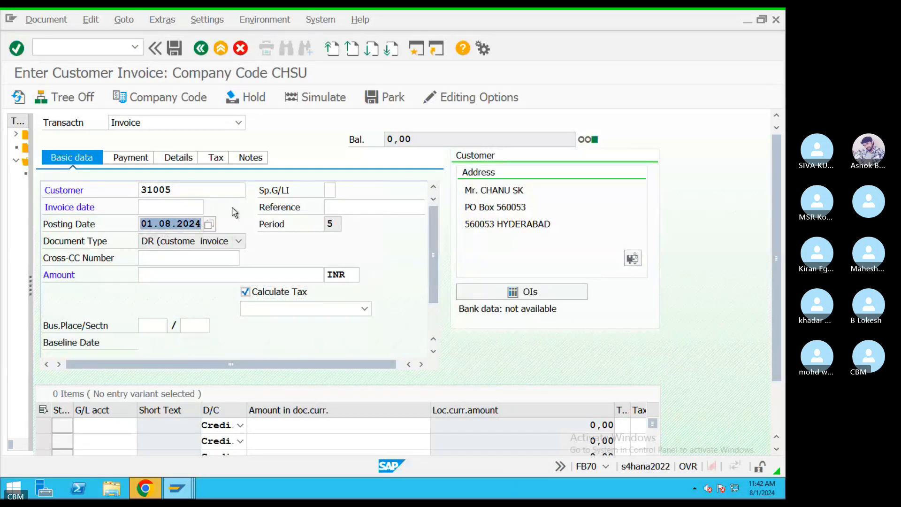
{"action": "left_click", "coordinate": [182, 209]}
{"action": "key", "text": "ctrl+v"}
{"action": "left_click", "coordinate": [358, 205]}
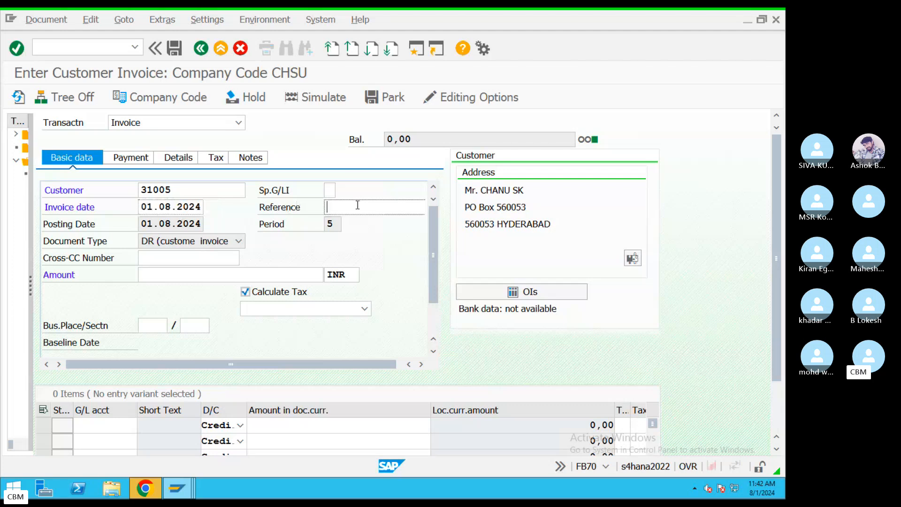
{"action": "type", "text": "REF4343"}
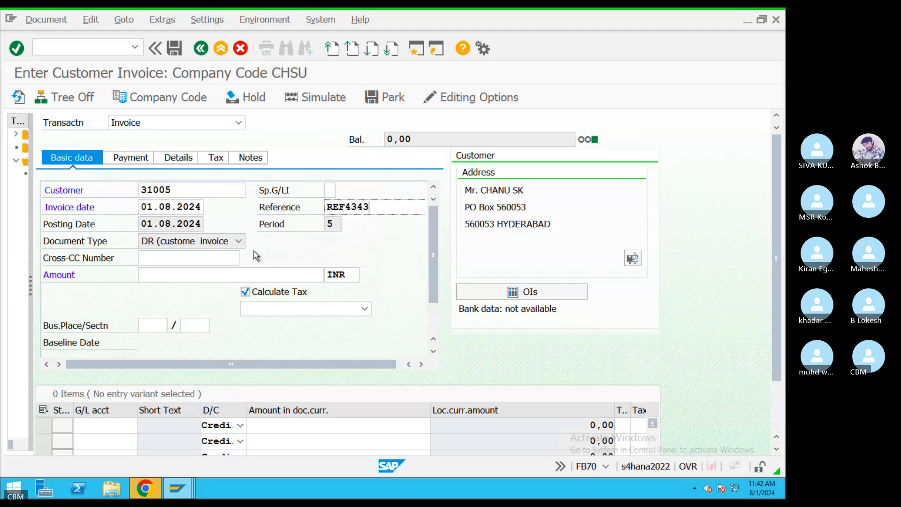
{"action": "left_click", "coordinate": [190, 278]}
{"action": "type", "text": "10000"}
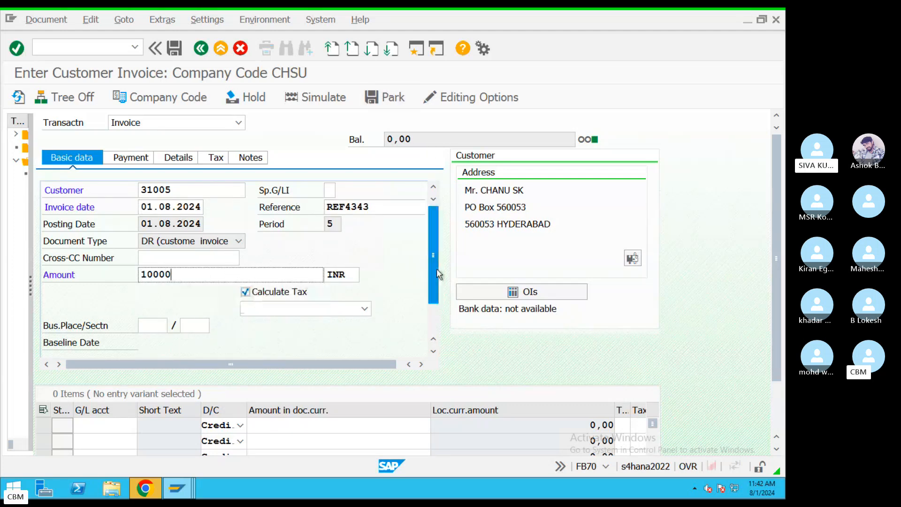
Review the available tax codes without choosing one, and turn off Calculate Tax for the invoice
{"action": "scroll", "coordinate": [435, 282], "scroll_direction": "down", "scroll_amount": 1}
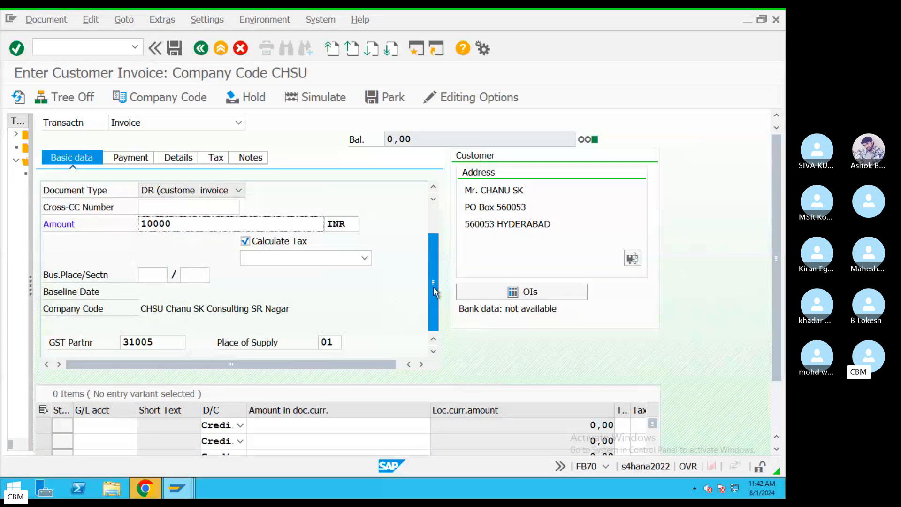
{"action": "left_click", "coordinate": [364, 258]}
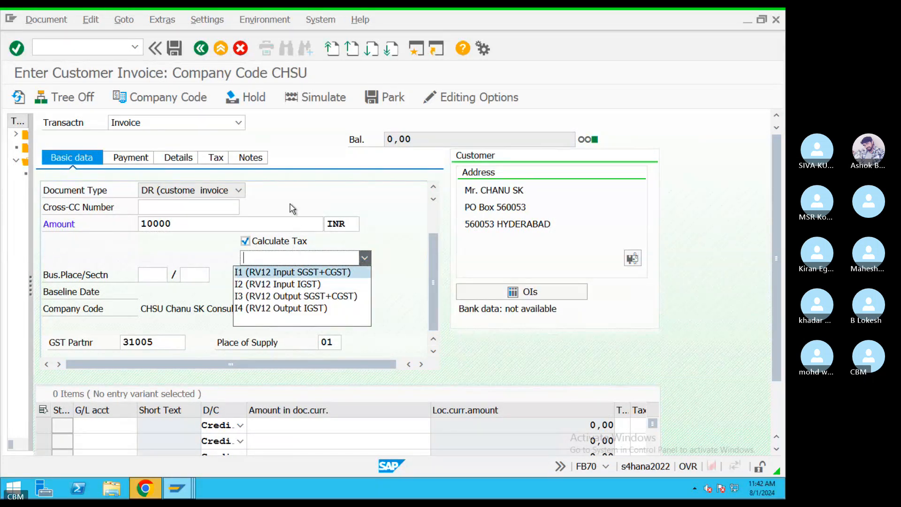
{"action": "key", "text": "Escape"}
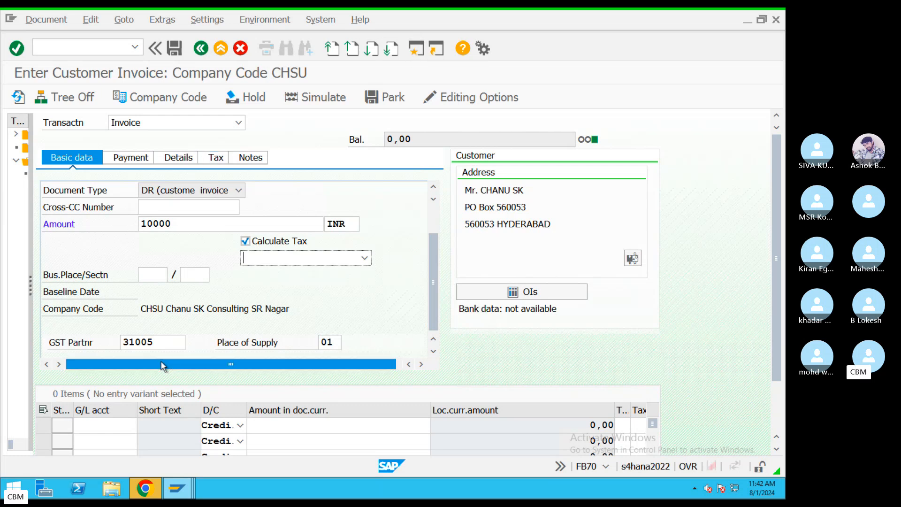
{"action": "left_click", "coordinate": [245, 241]}
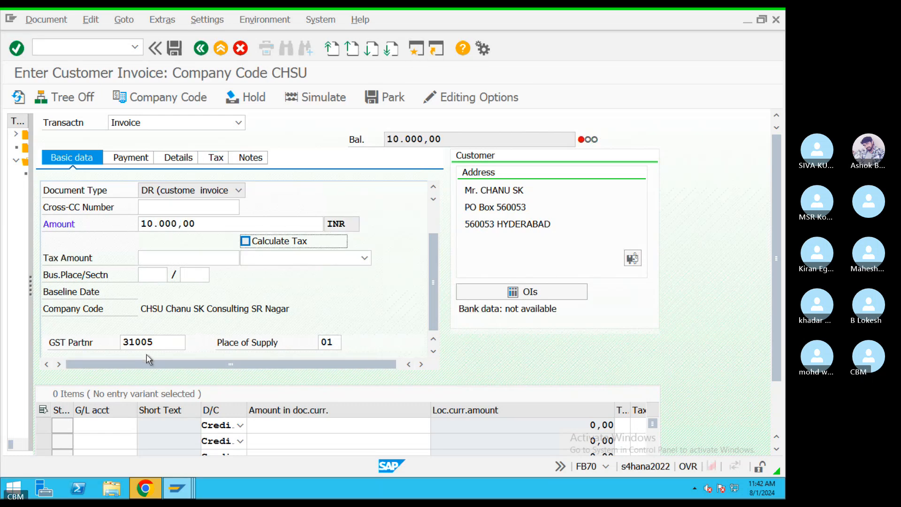
Select the Sales G/L account of company code CHSU for the first invoice line item
{"action": "left_click", "coordinate": [110, 426]}
{"action": "key", "text": "F4"}
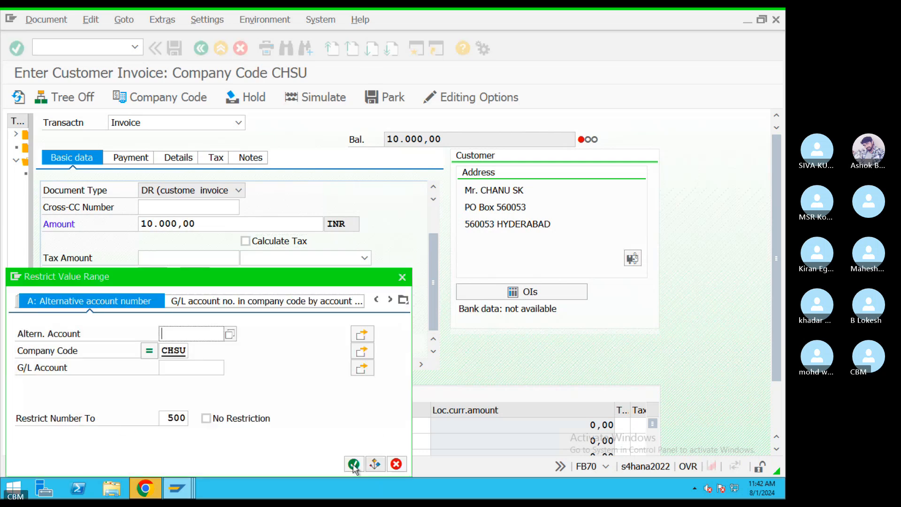
{"action": "left_click", "coordinate": [354, 464]}
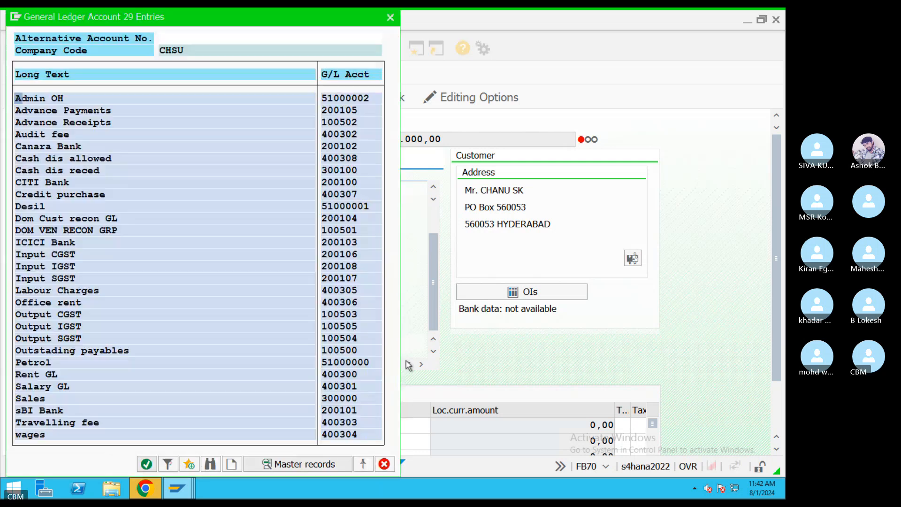
{"action": "double_click", "coordinate": [29, 403]}
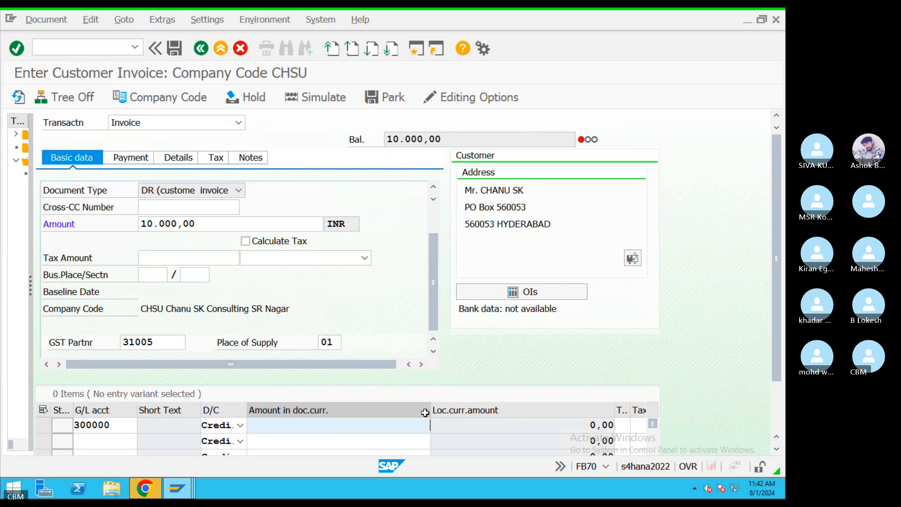
Complete the Sales line item with amount * to take over the invoice amount and the text "Credit sales"
{"action": "type", "text": "*"}
{"action": "key", "text": "Tab"}
{"action": "key", "text": "Tab"}
{"action": "key", "text": "Tab"}
{"action": "key", "text": "Tab"}
{"action": "key", "text": "Tab"}
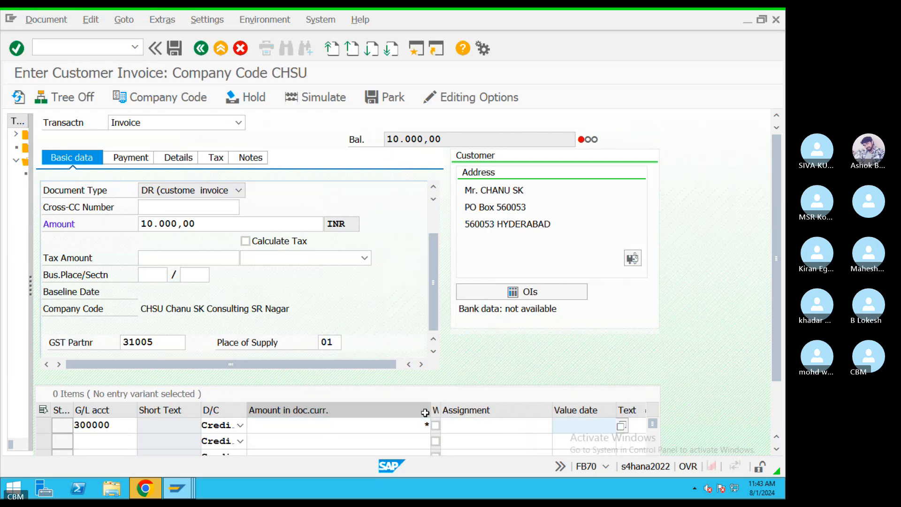
{"action": "key", "text": "Tab"}
{"action": "type", "text": "C"}
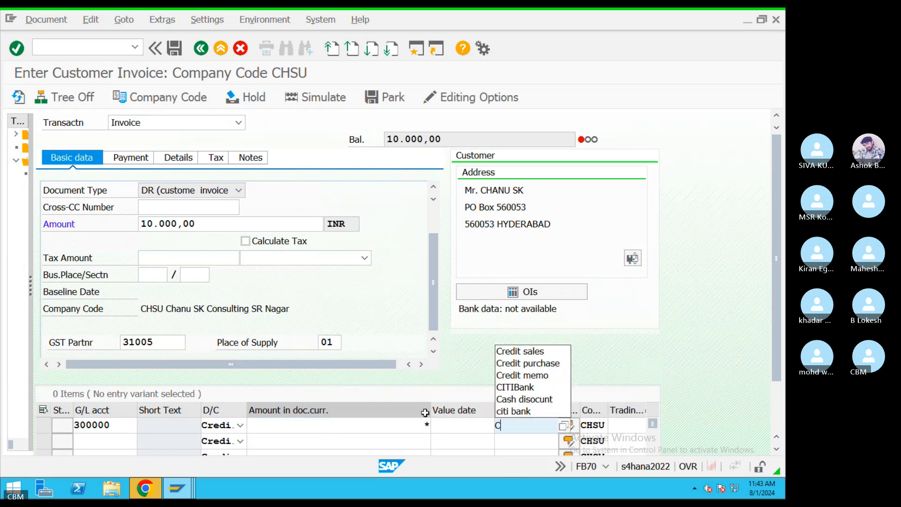
{"action": "type", "text": "redit sales"}
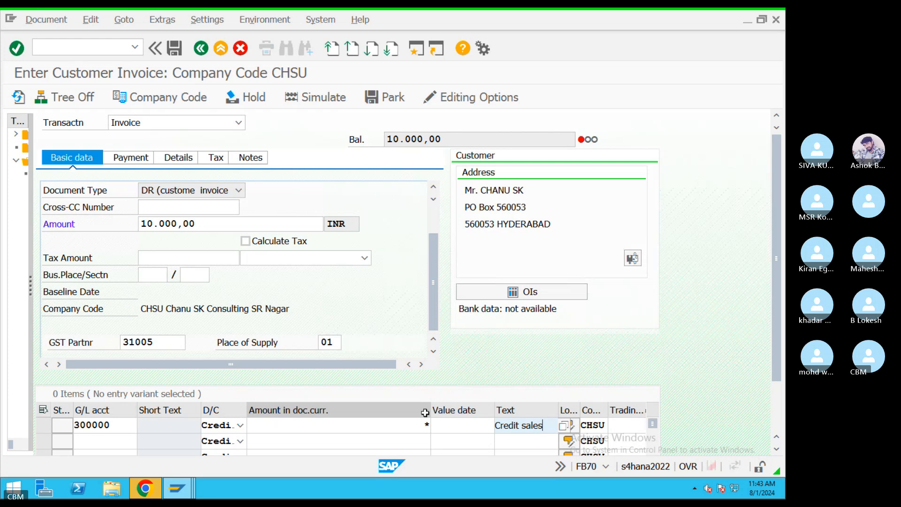
{"action": "key", "text": "Return"}
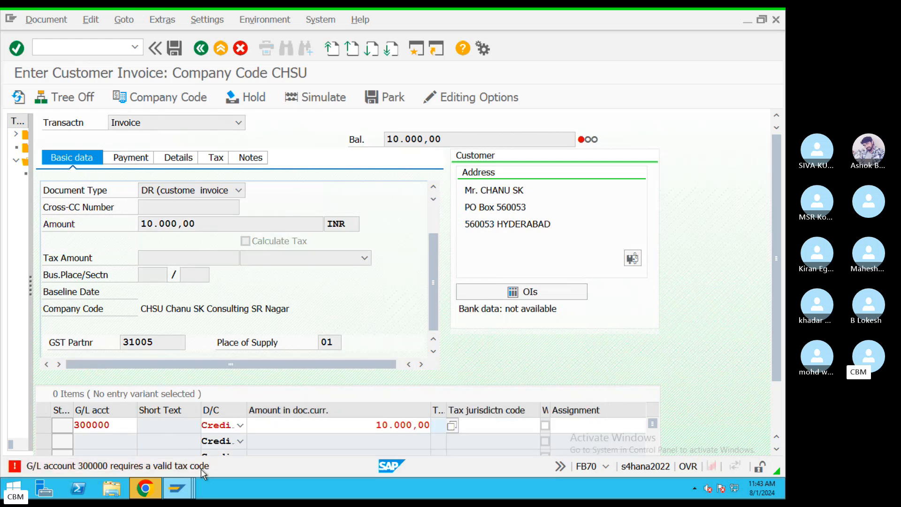
Start transaction FS00 in a new session and open the Sales account from the sales account group
{"action": "left_click", "coordinate": [417, 52]}
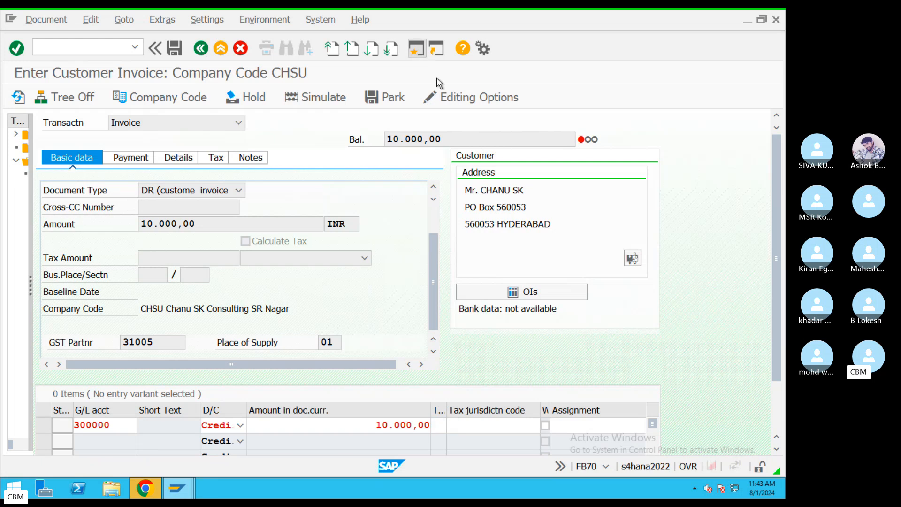
{"action": "type", "text": "FS"}
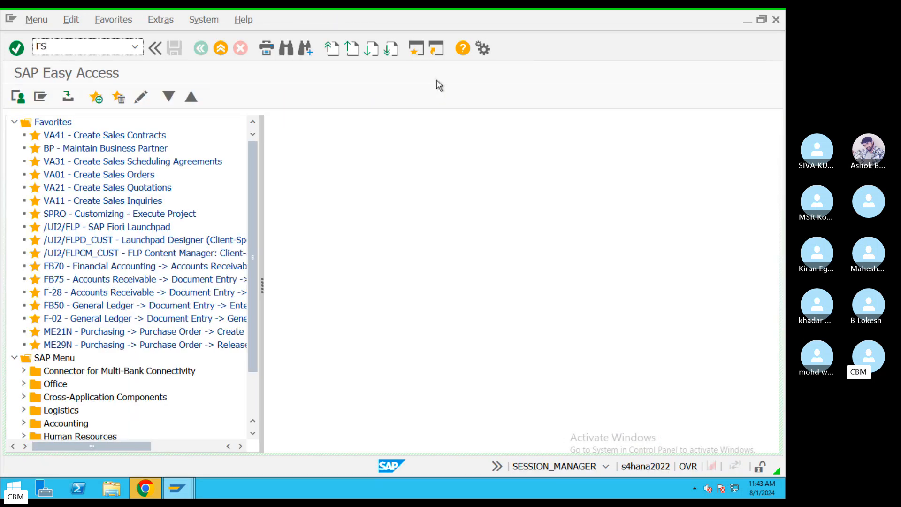
{"action": "type", "text": "00"}
{"action": "key", "text": "Return"}
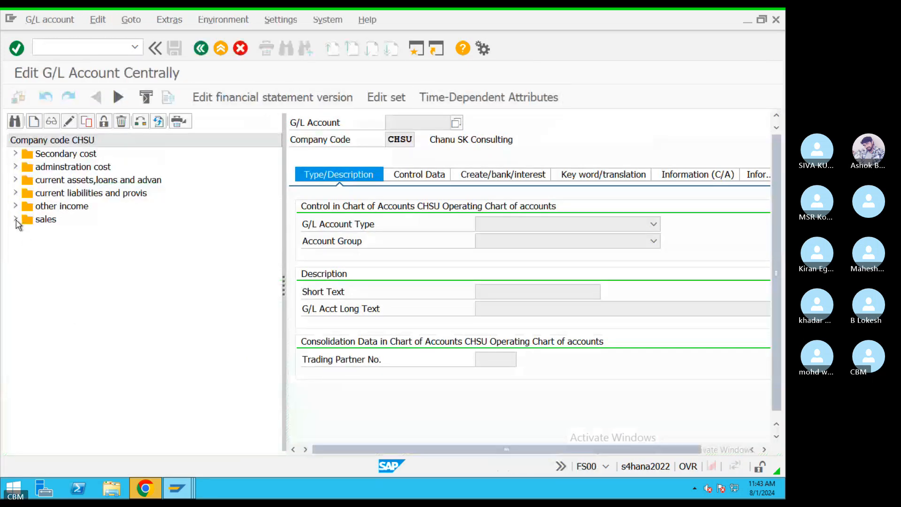
{"action": "left_click", "coordinate": [15, 220]}
{"action": "double_click", "coordinate": [48, 230]}
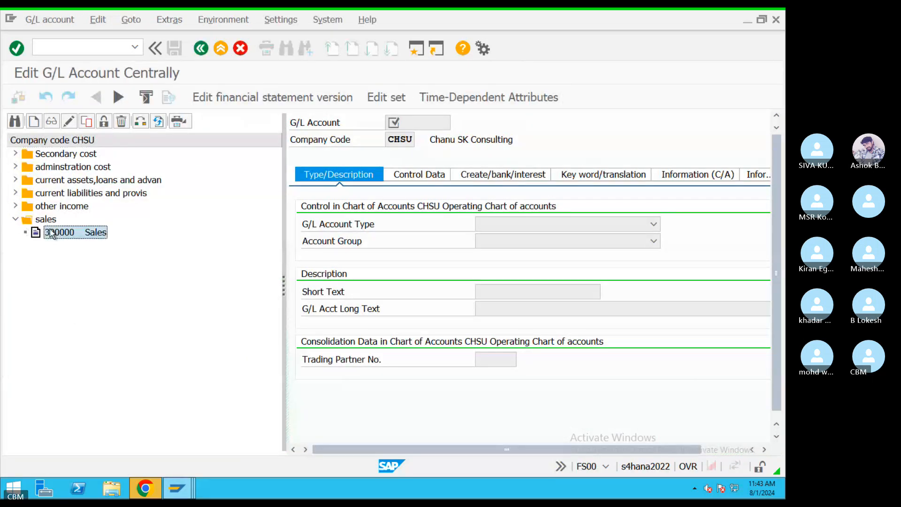
Clear the tax category in the Sales account's control data for company code CHSU and save the account
{"action": "left_click", "coordinate": [68, 123]}
{"action": "left_click", "coordinate": [416, 175]}
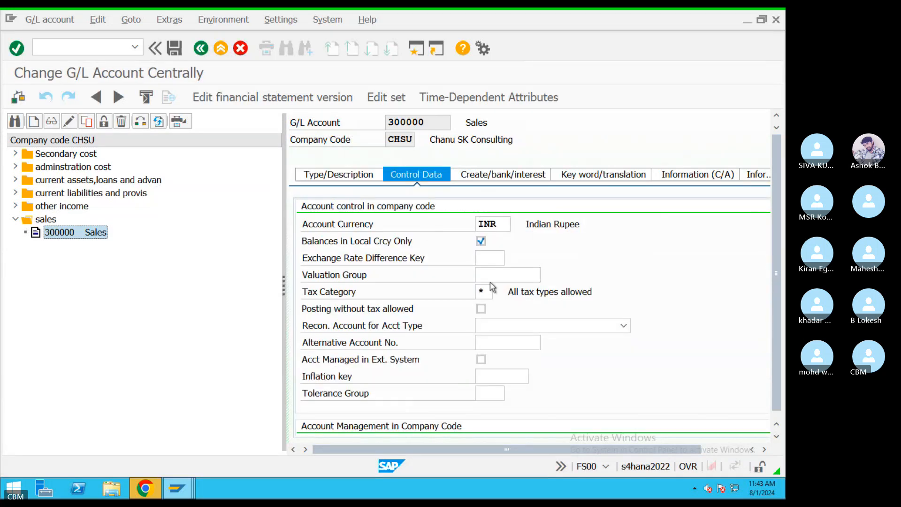
{"action": "left_click", "coordinate": [480, 292]}
{"action": "key", "text": "BackSpace"}
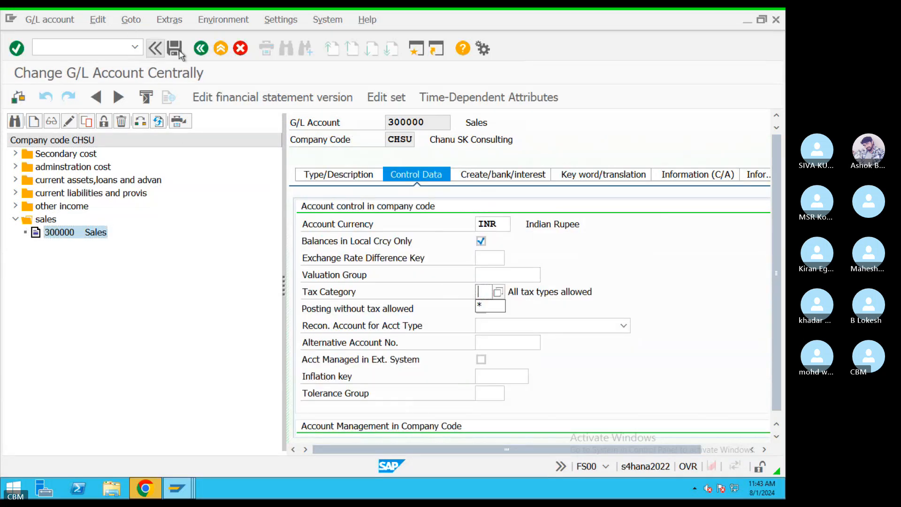
{"action": "key", "text": "ctrl+s"}
{"action": "key", "text": "Return"}
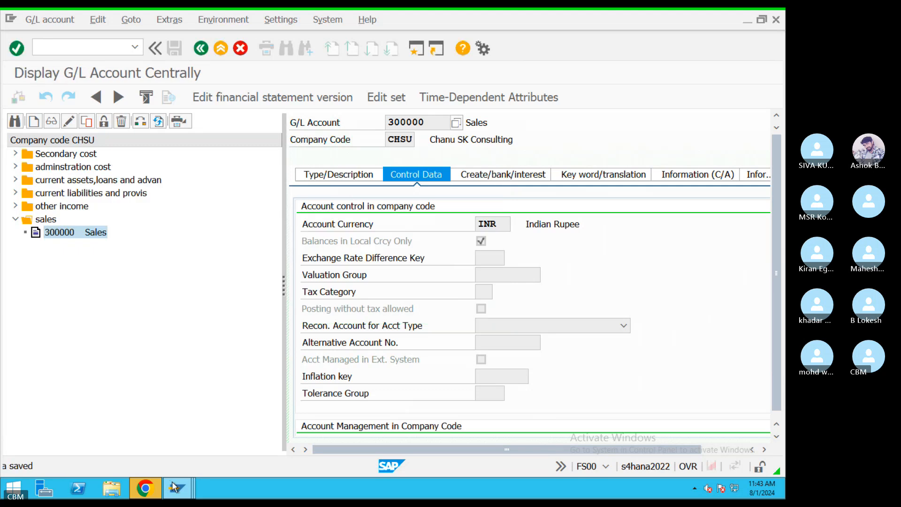
Switch back to the customer invoice session and set the baseline date to 01.08.2024
{"action": "left_click", "coordinate": [177, 489]}
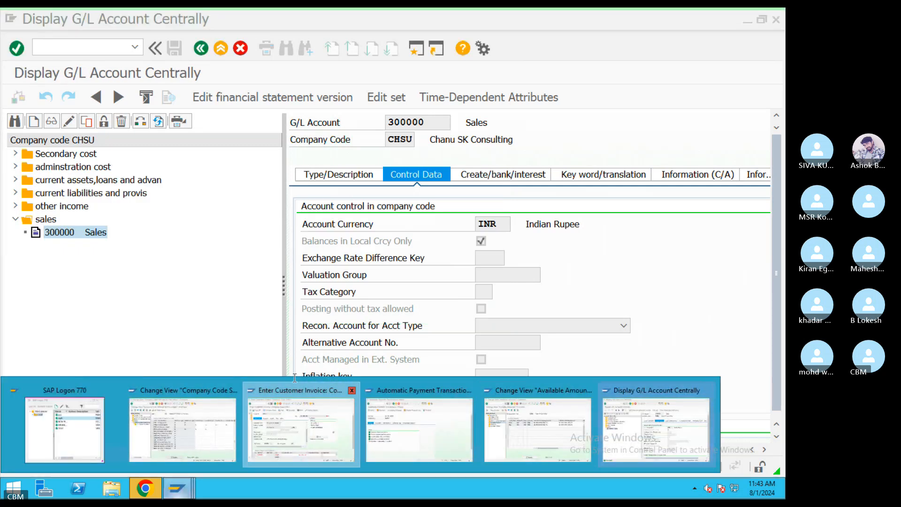
{"action": "left_click", "coordinate": [303, 446]}
{"action": "key", "text": "Return"}
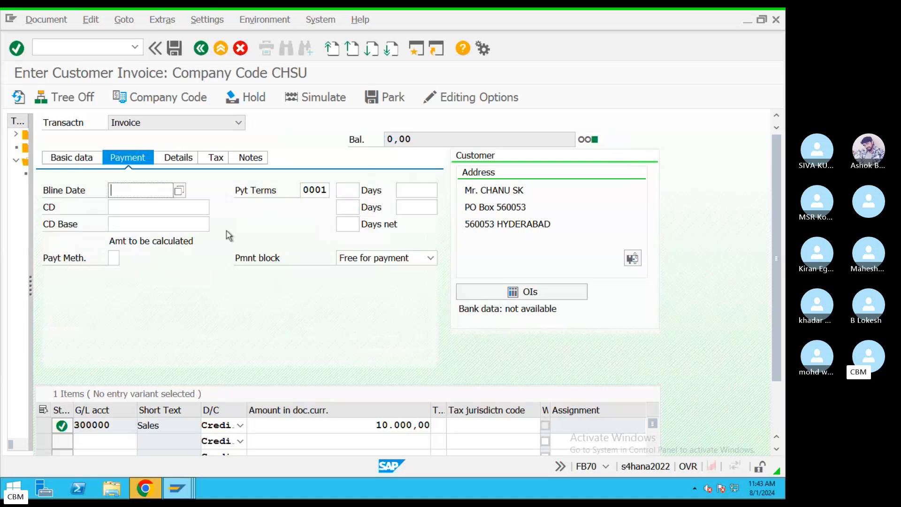
{"action": "left_click", "coordinate": [178, 191]}
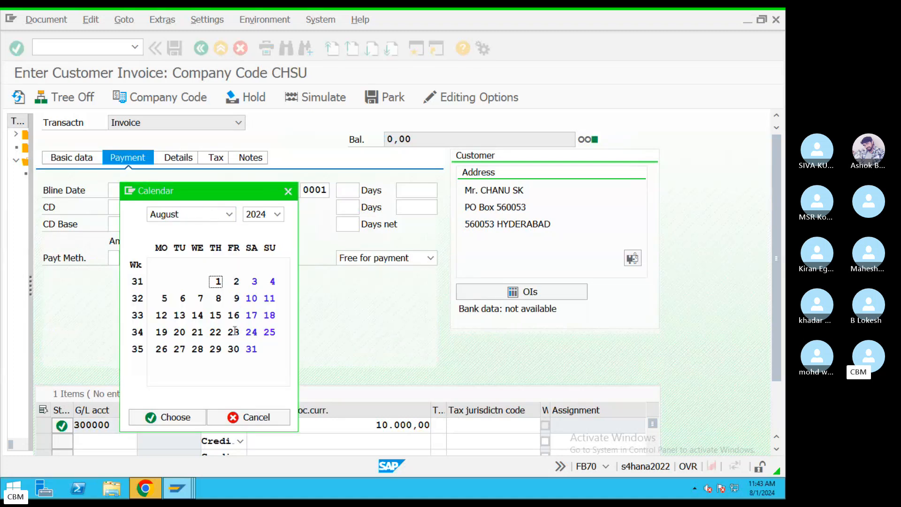
{"action": "double_click", "coordinate": [218, 281]}
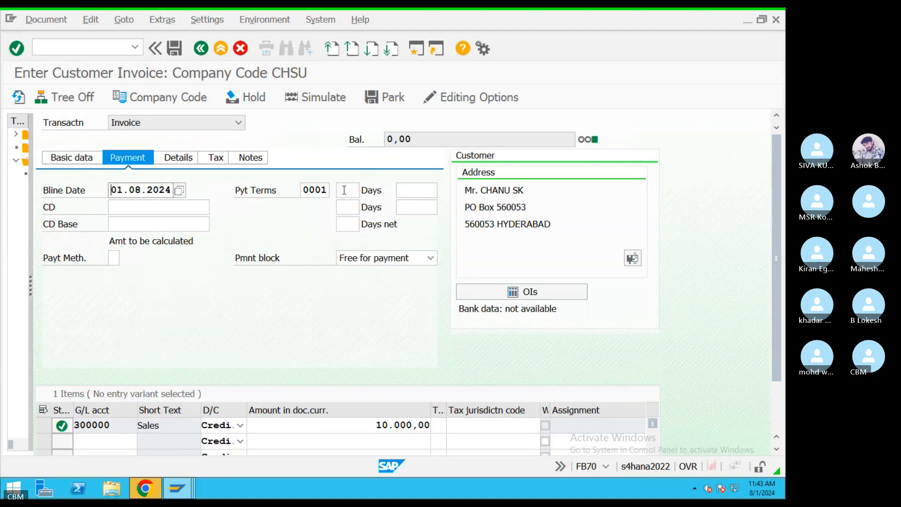
{"action": "left_click_drag", "start_coordinate": [324, 191], "coordinate": [298, 191]}
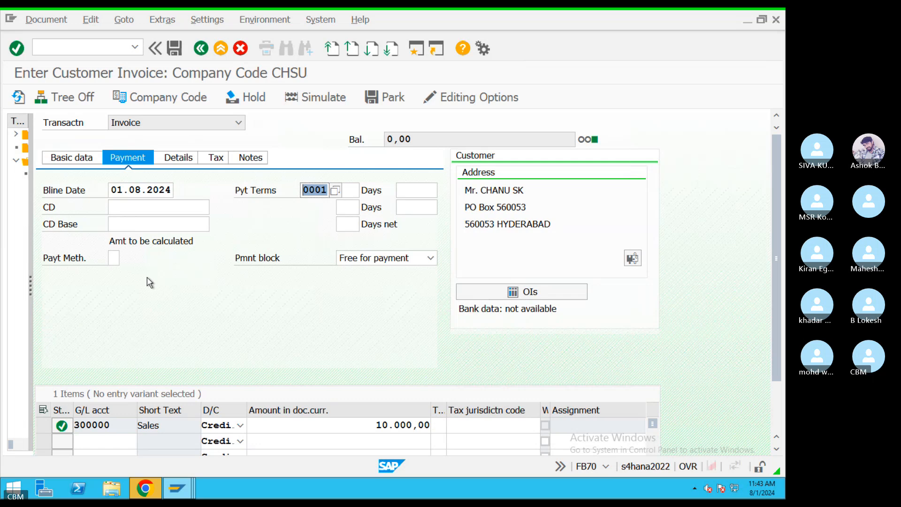
Set the invoice's payment method to 4 and post it after simulating the document
{"action": "left_click", "coordinate": [114, 259]}
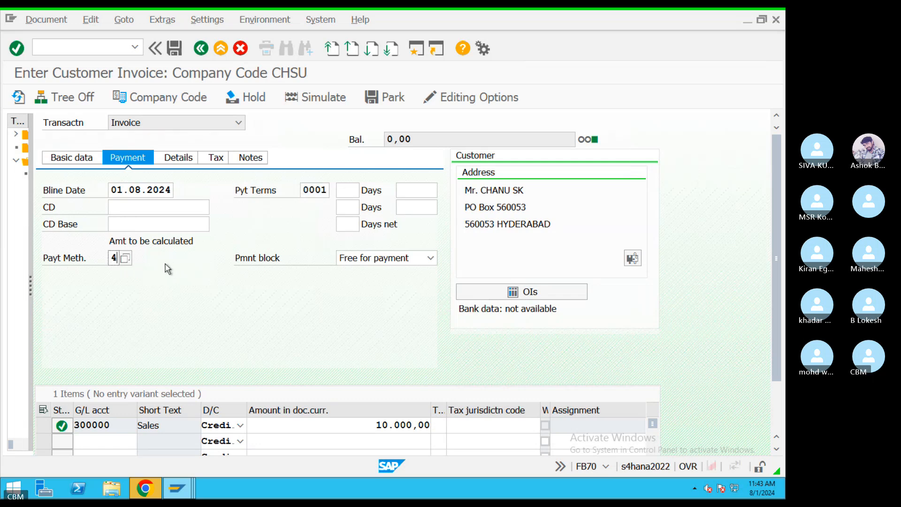
{"action": "type", "text": "4"}
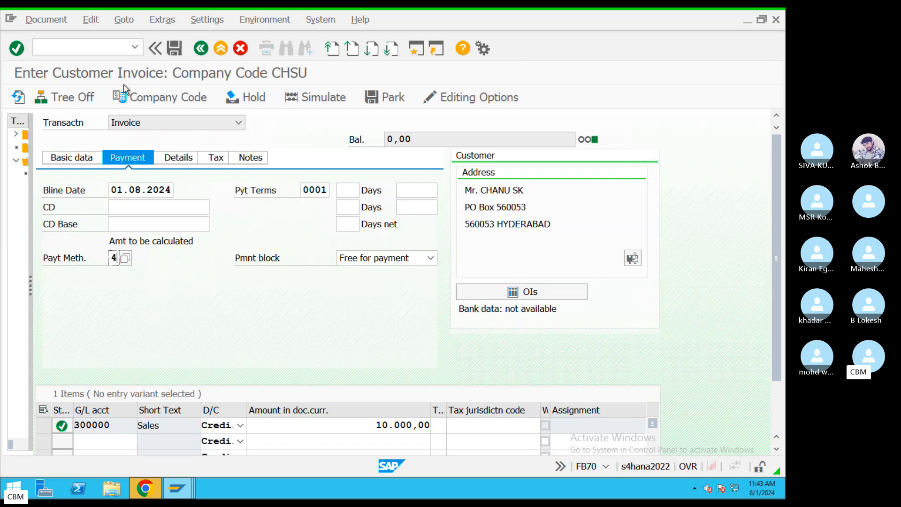
{"action": "left_click", "coordinate": [324, 100]}
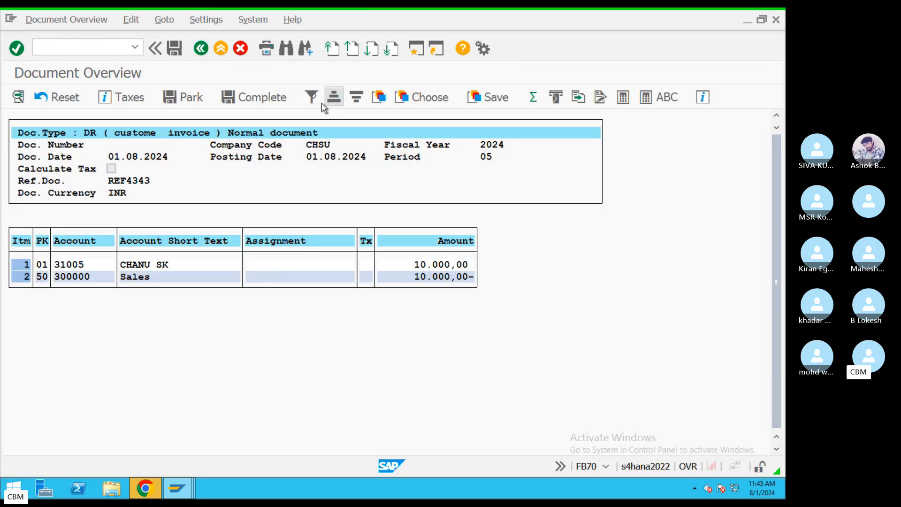
{"action": "left_click", "coordinate": [174, 48]}
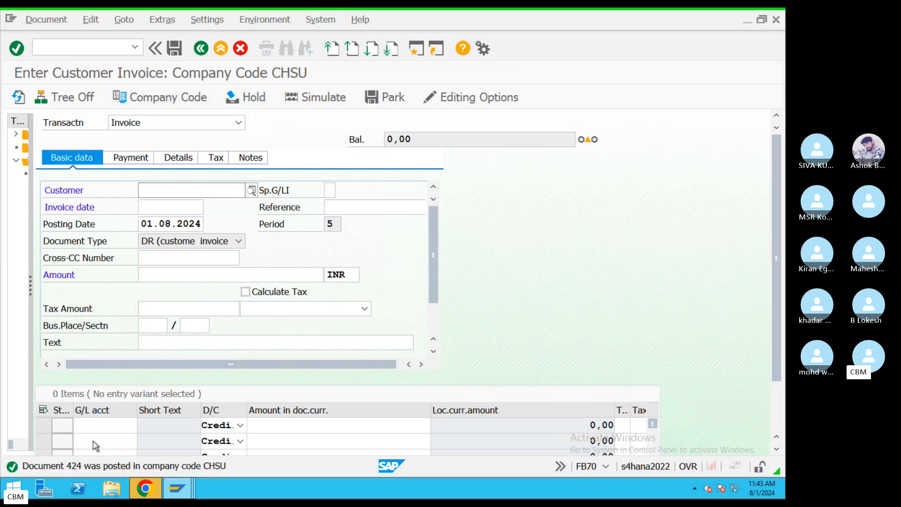
Post another customer invoice with reference to the one just posted, changing the reference to REF434356
{"action": "left_click", "coordinate": [131, 23]}
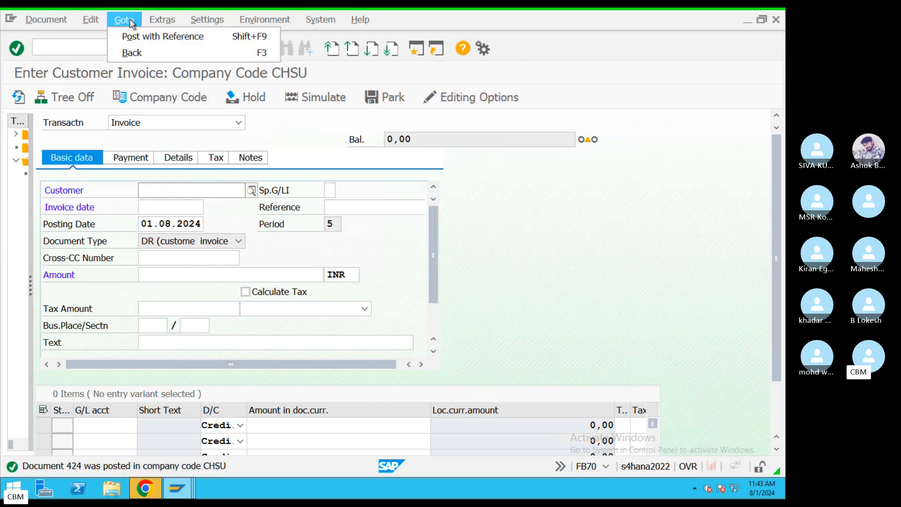
{"action": "left_click", "coordinate": [167, 40]}
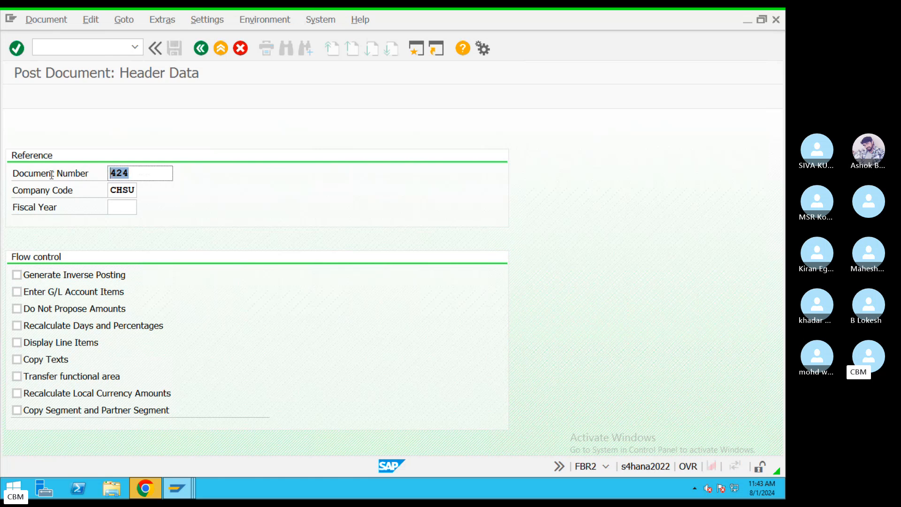
{"action": "key", "text": "Return"}
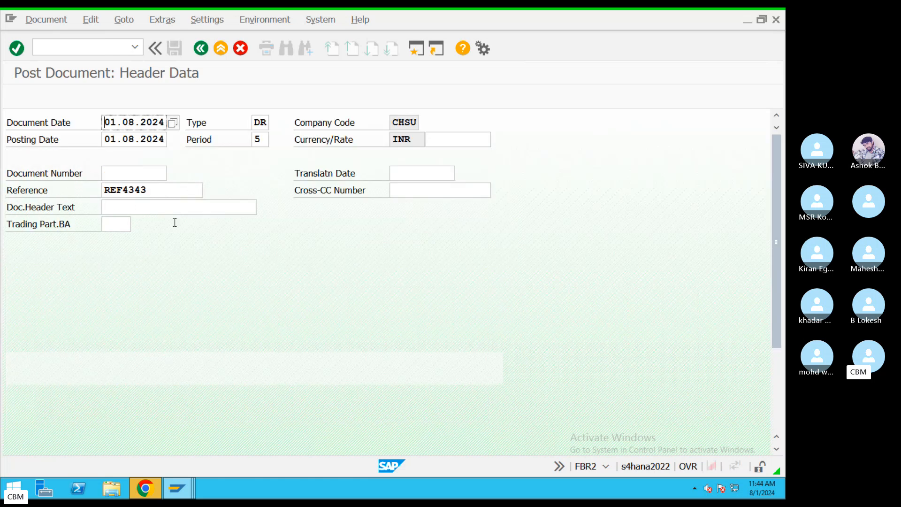
{"action": "left_click", "coordinate": [160, 193]}
{"action": "type", "text": "56"}
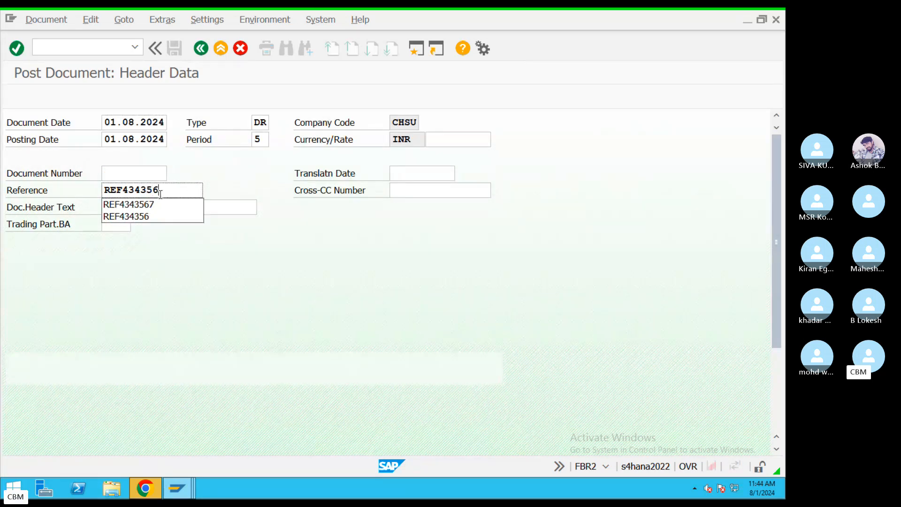
{"action": "key", "text": "Return"}
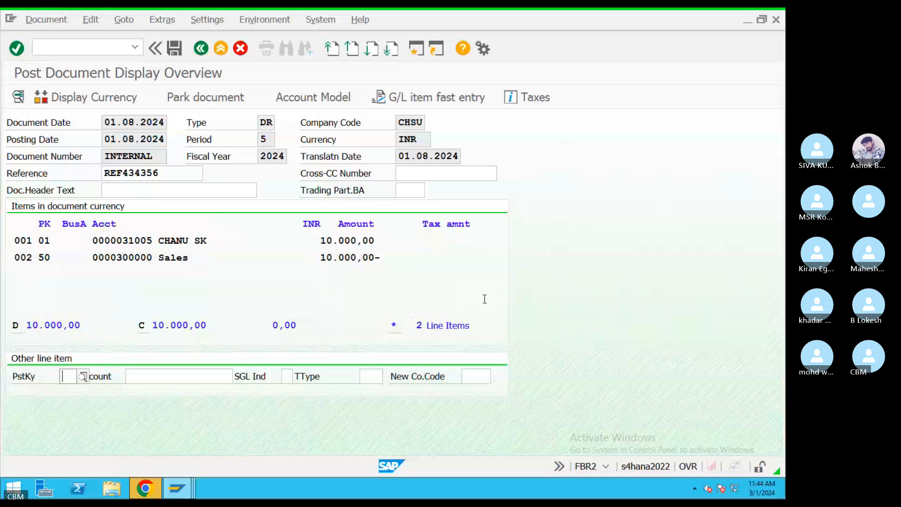
{"action": "left_click", "coordinate": [174, 48]}
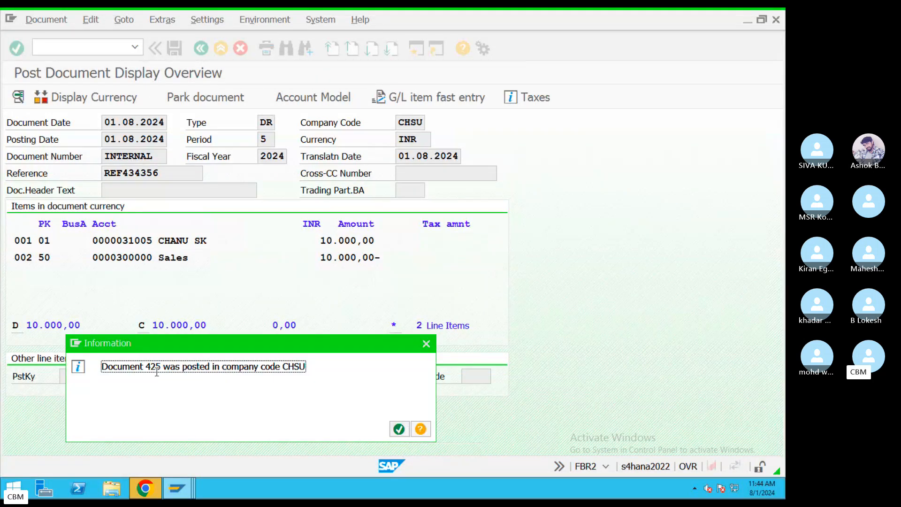
{"action": "left_click_drag", "start_coordinate": [146, 366], "coordinate": [164, 367]}
{"action": "left_click", "coordinate": [398, 428]}
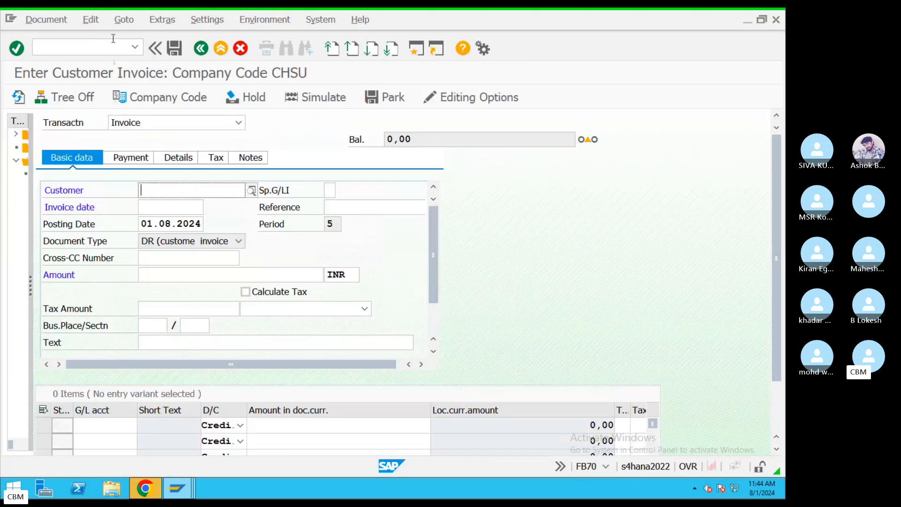
Post a third customer invoice with reference to the last posted document, changing the reference to REF4343565
{"action": "left_click", "coordinate": [124, 20]}
{"action": "left_click", "coordinate": [134, 37]}
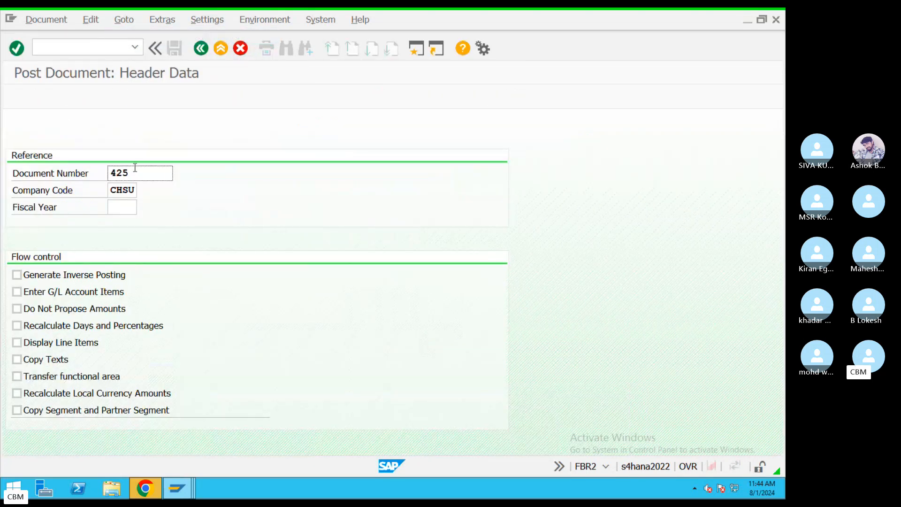
{"action": "left_click_drag", "start_coordinate": [134, 171], "coordinate": [73, 176]}
{"action": "key", "text": "Return"}
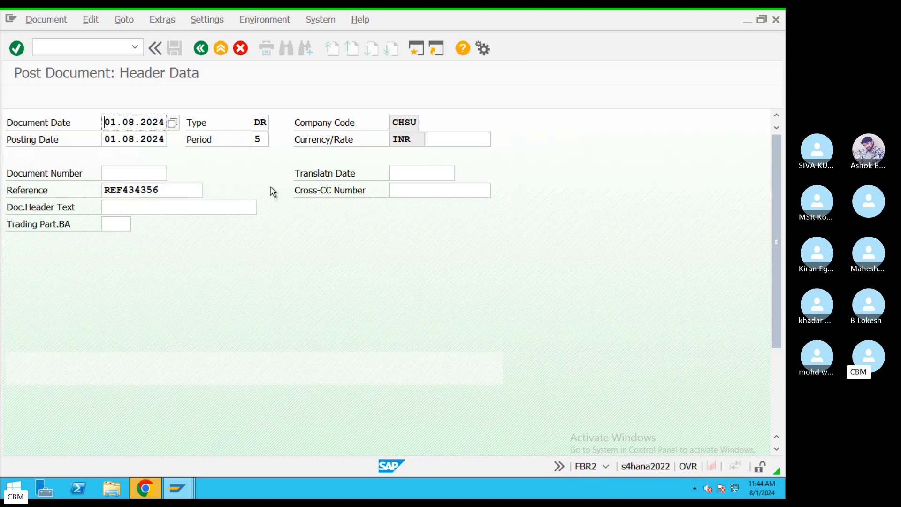
{"action": "left_click", "coordinate": [180, 190]}
{"action": "key", "text": "Return"}
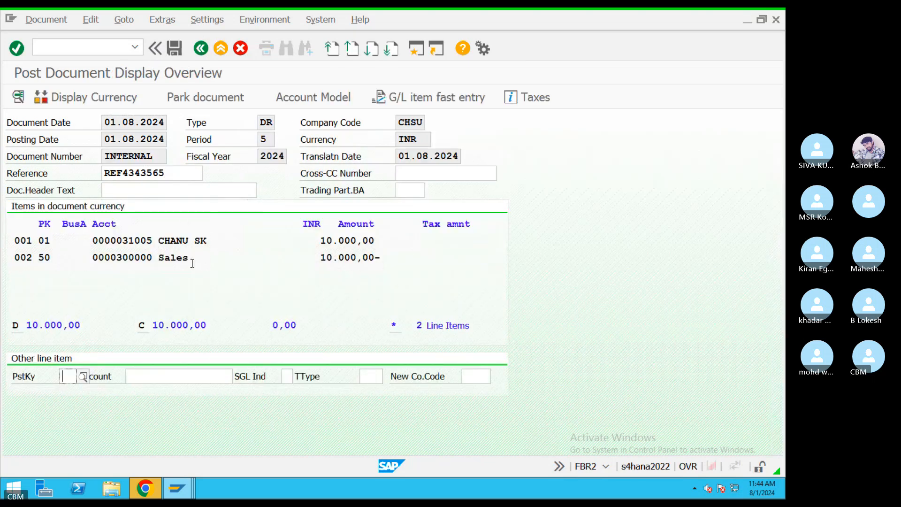
{"action": "left_click", "coordinate": [174, 48]}
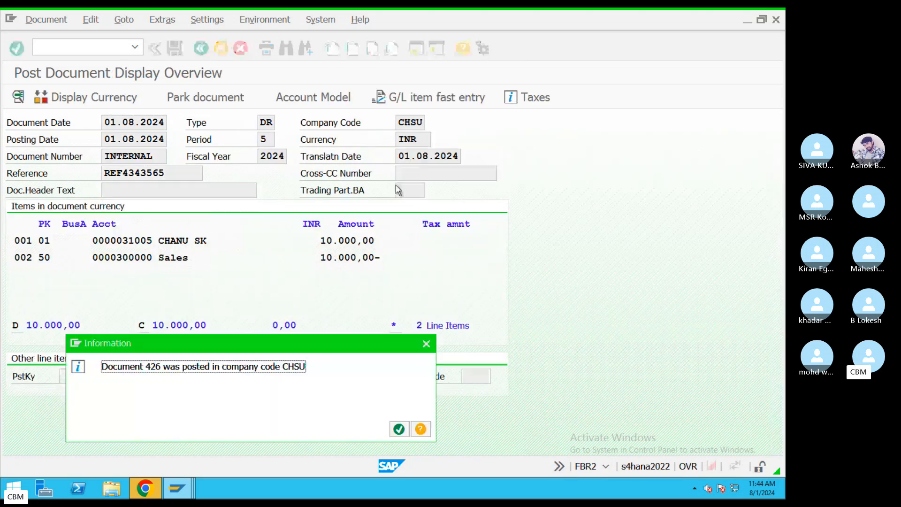
{"action": "left_click", "coordinate": [399, 429]}
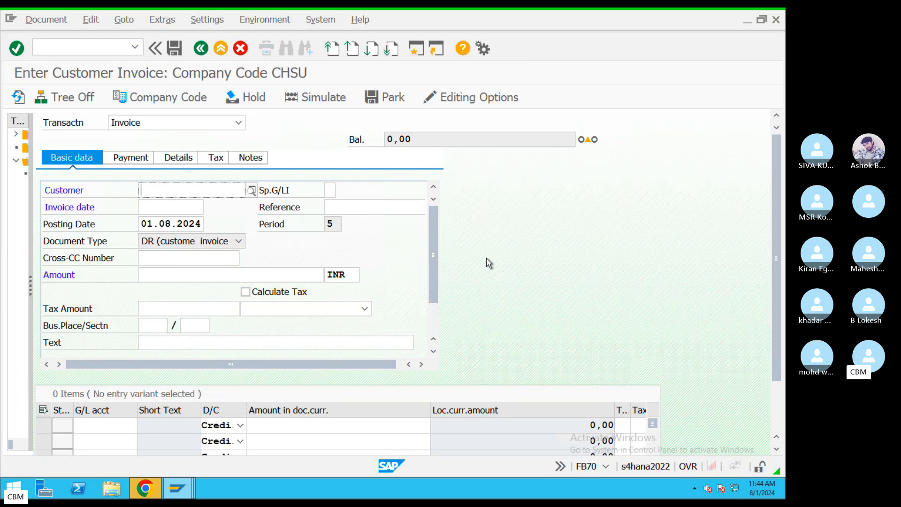
Leave invoice entry and run transaction FBL5N for the customer open items of company code CHSU at key date 01.08.2024
{"action": "left_click", "coordinate": [217, 50]}
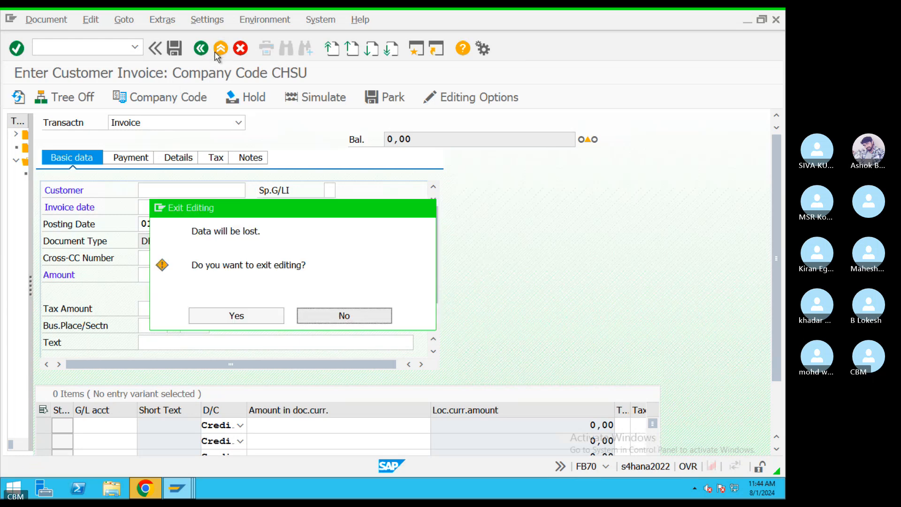
{"action": "left_click", "coordinate": [256, 314]}
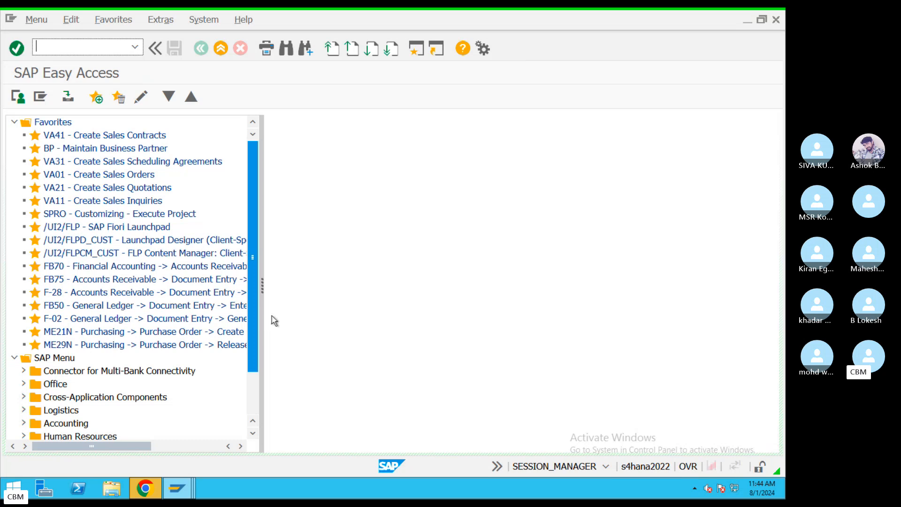
{"action": "type", "text": "FBL5"}
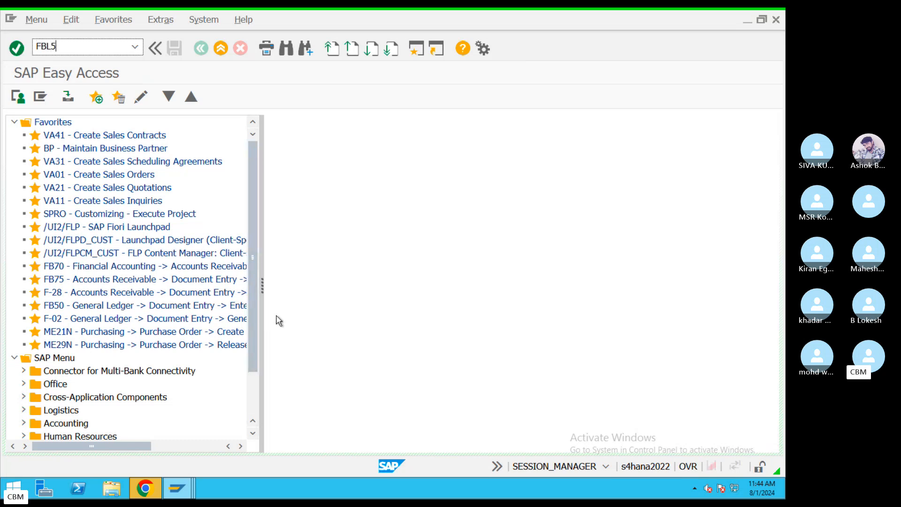
{"action": "type", "text": "N"}
{"action": "key", "text": "Return"}
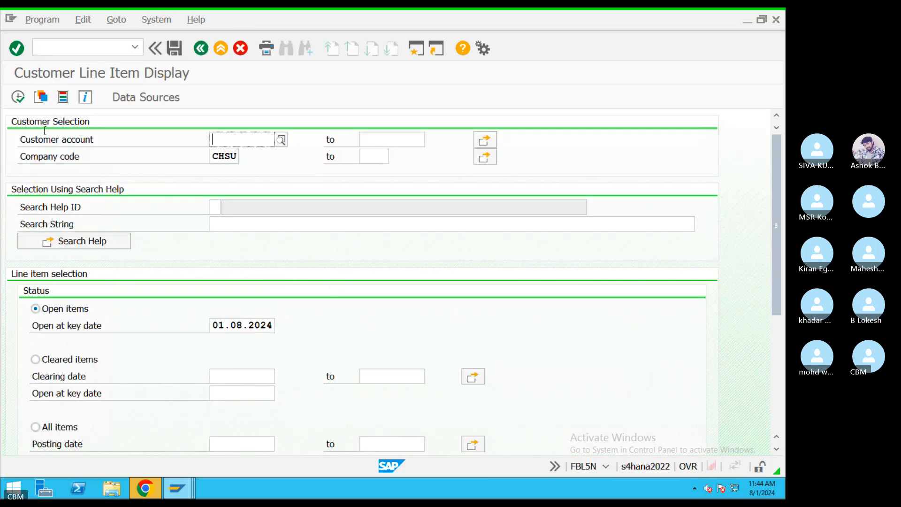
{"action": "left_click", "coordinate": [18, 97]}
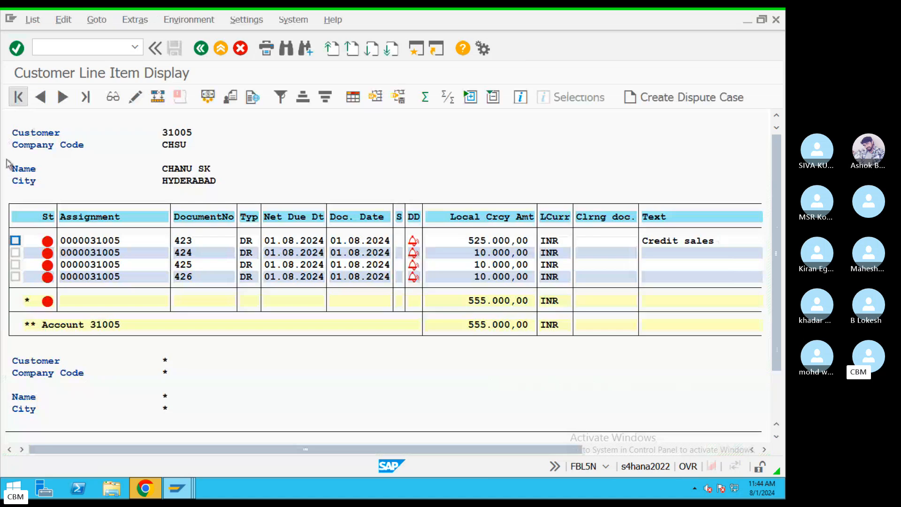
{"action": "left_click", "coordinate": [407, 246]}
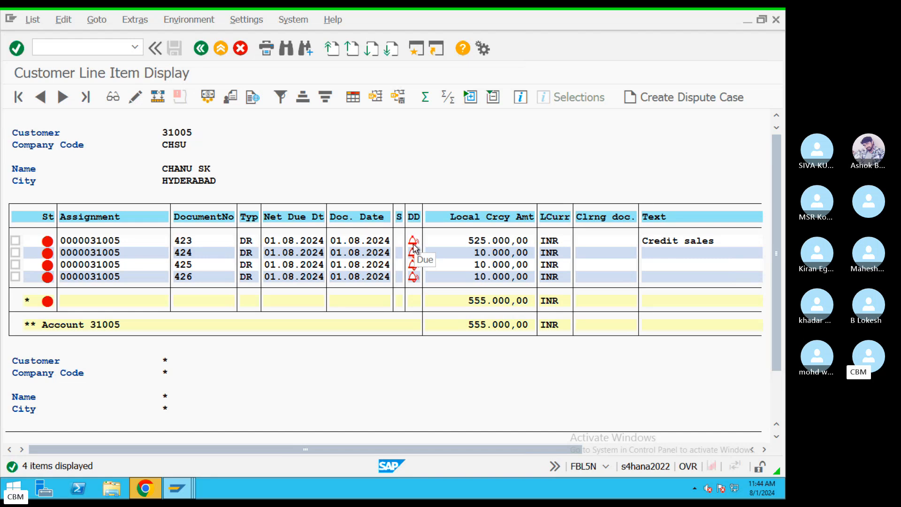
{"action": "left_click", "coordinate": [244, 265]}
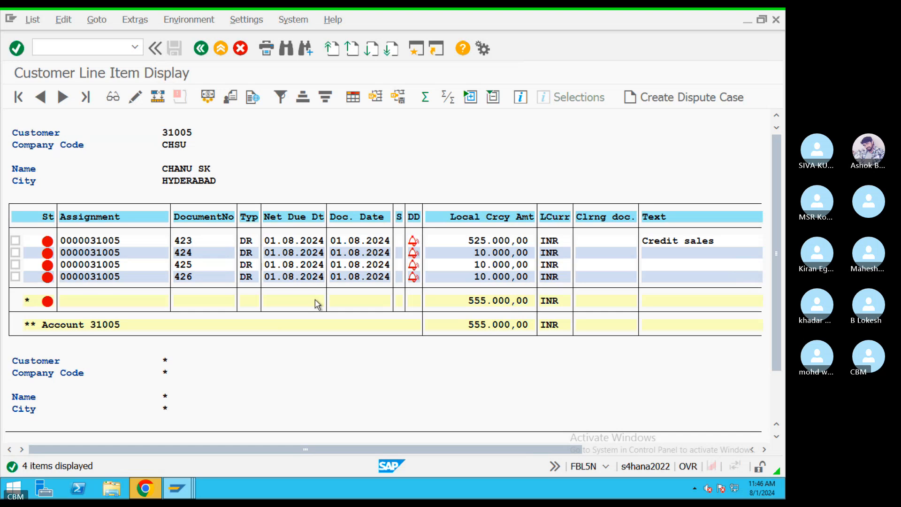
Select all four open items of the customer and open the mass change for new values
{"action": "left_click", "coordinate": [15, 240]}
{"action": "left_click", "coordinate": [15, 252]}
{"action": "left_click", "coordinate": [15, 276]}
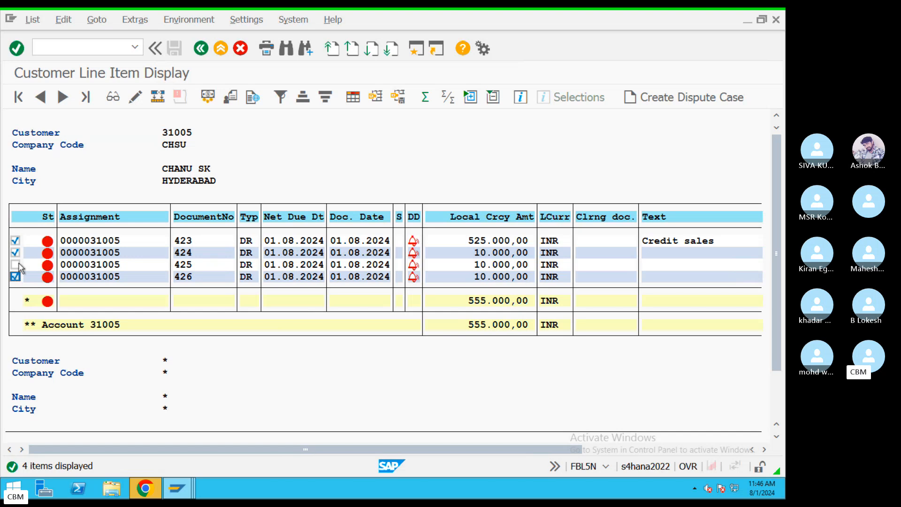
{"action": "left_click", "coordinate": [16, 265]}
{"action": "left_click", "coordinate": [158, 98]}
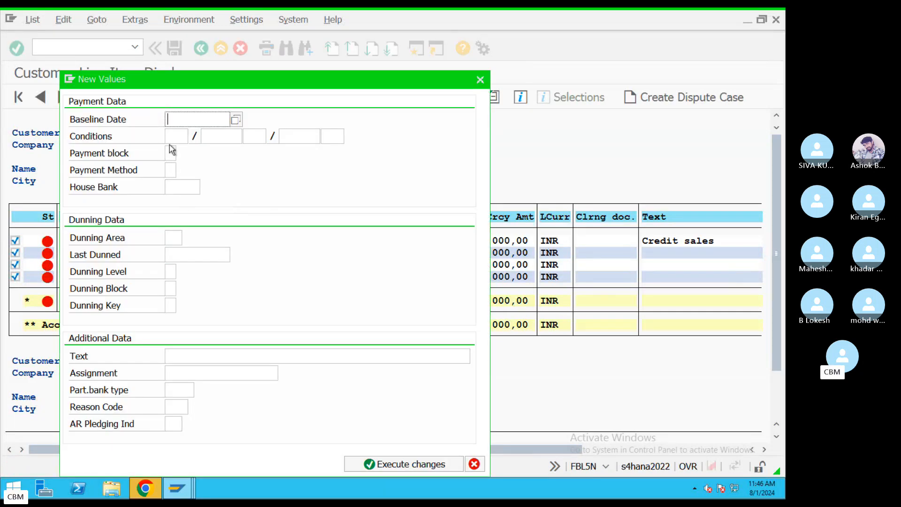
Try to mass-change the house bank of the selected open items to CITI
{"action": "left_click", "coordinate": [169, 169]}
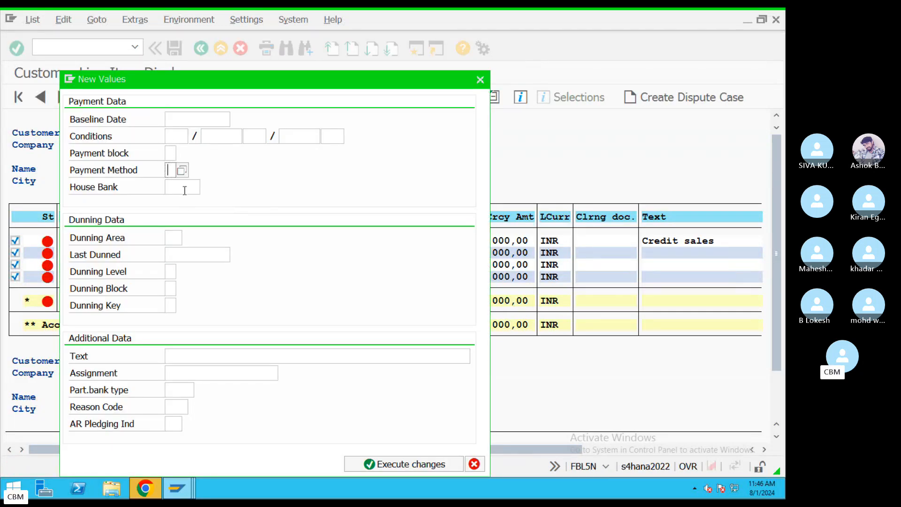
{"action": "left_click", "coordinate": [184, 190]}
{"action": "left_click", "coordinate": [203, 187]}
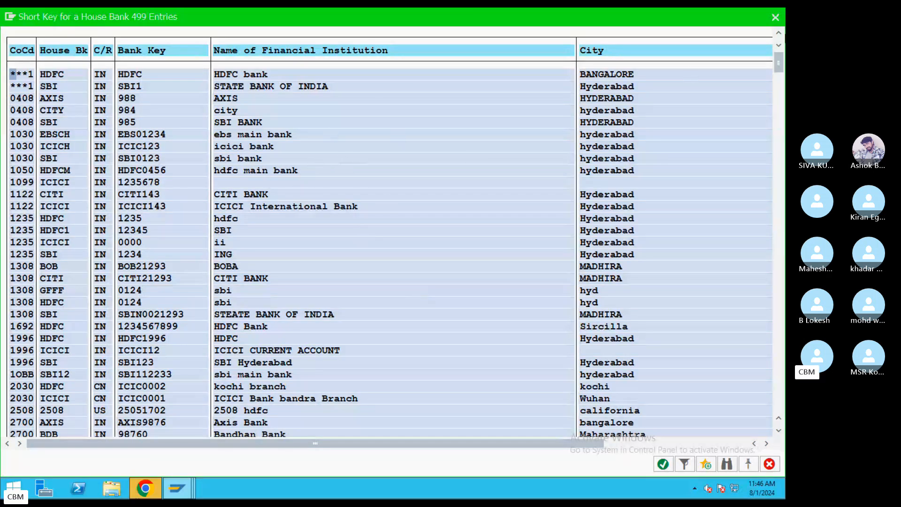
{"action": "left_click", "coordinate": [775, 17]}
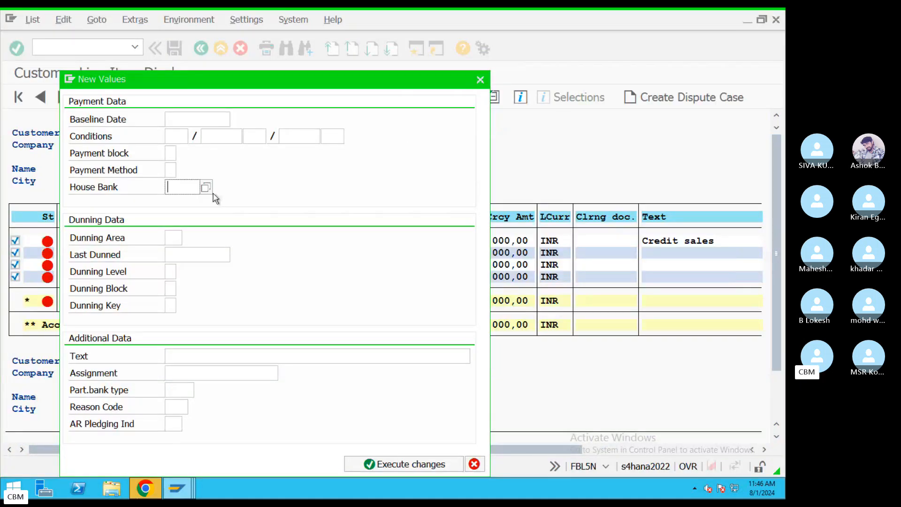
{"action": "type", "text": "CITI"}
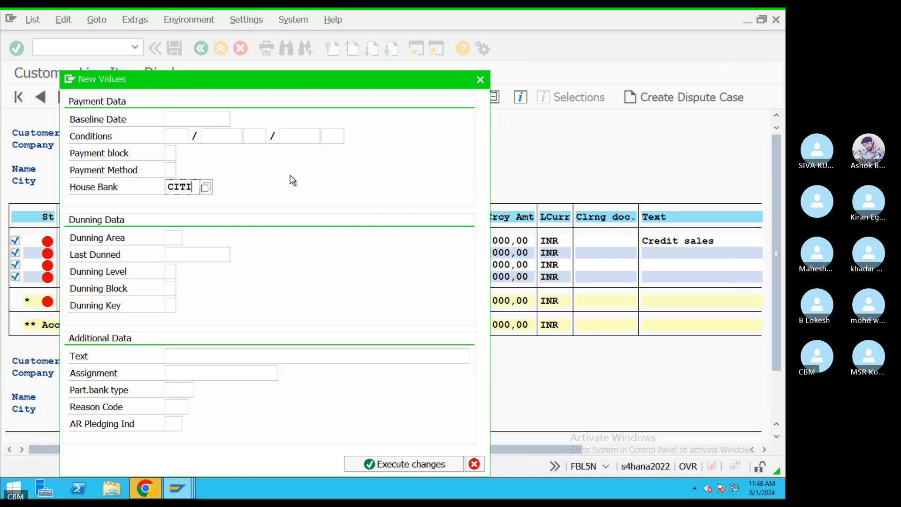
{"action": "left_click", "coordinate": [404, 467]}
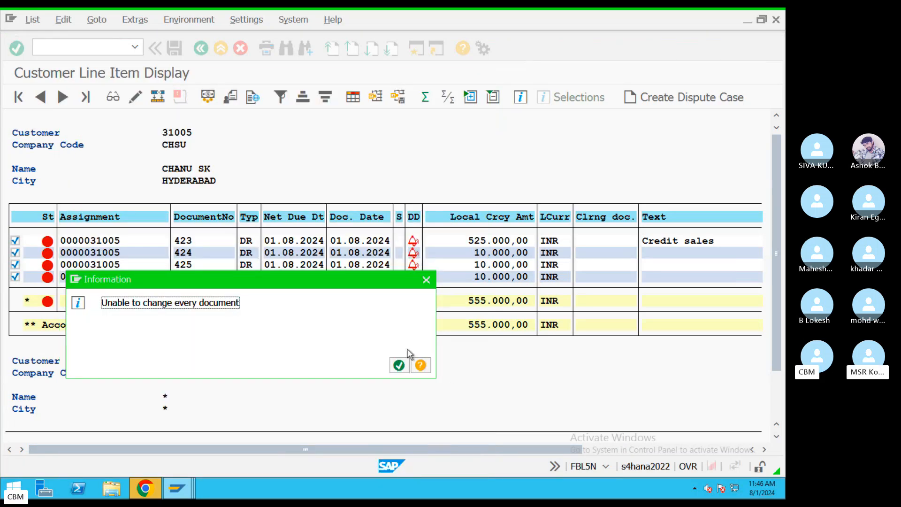
{"action": "left_click", "coordinate": [398, 365]}
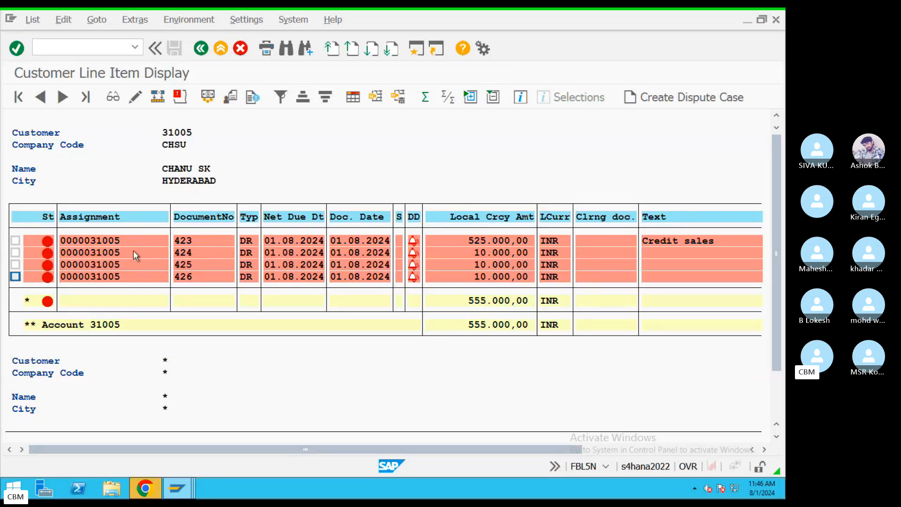
Set payment method 4 in the additional data of the customer's first open item, Credit sales, and save the document
{"action": "double_click", "coordinate": [97, 241]}
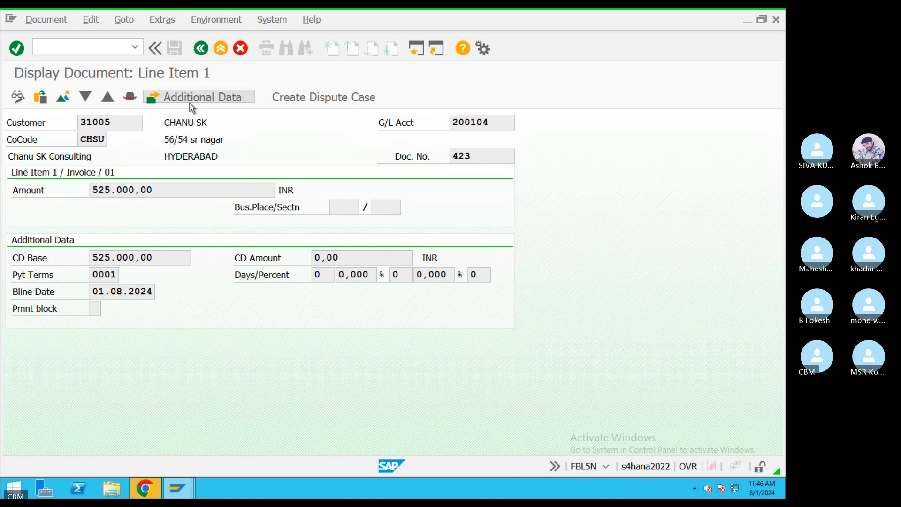
{"action": "left_click", "coordinate": [189, 100]}
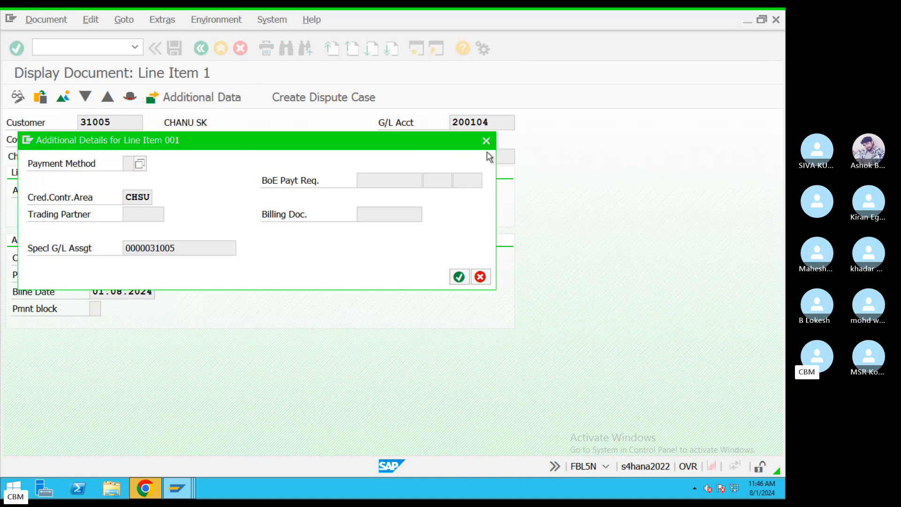
{"action": "left_click", "coordinate": [486, 141]}
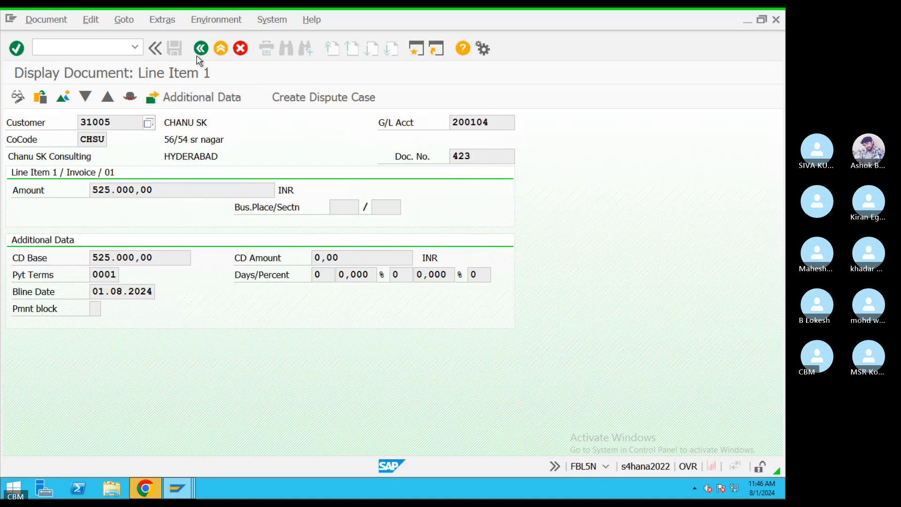
{"action": "left_click", "coordinate": [18, 96]}
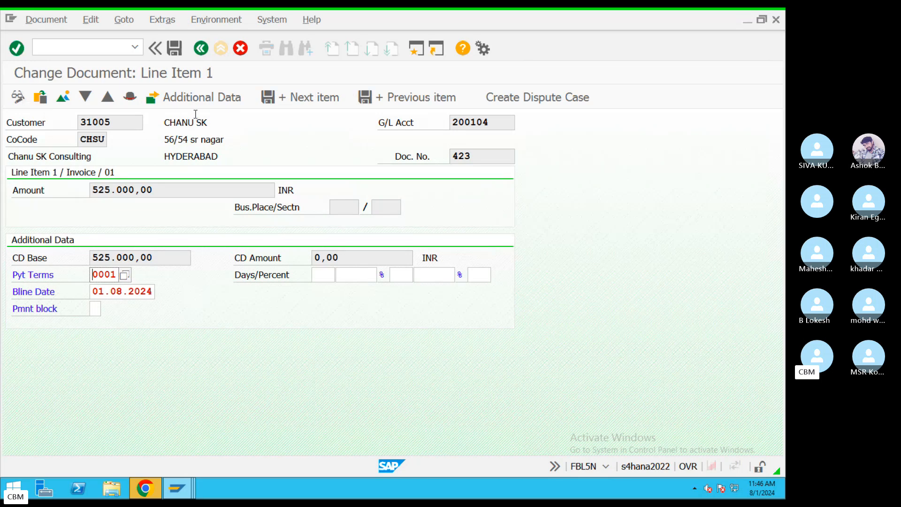
{"action": "left_click", "coordinate": [193, 98]}
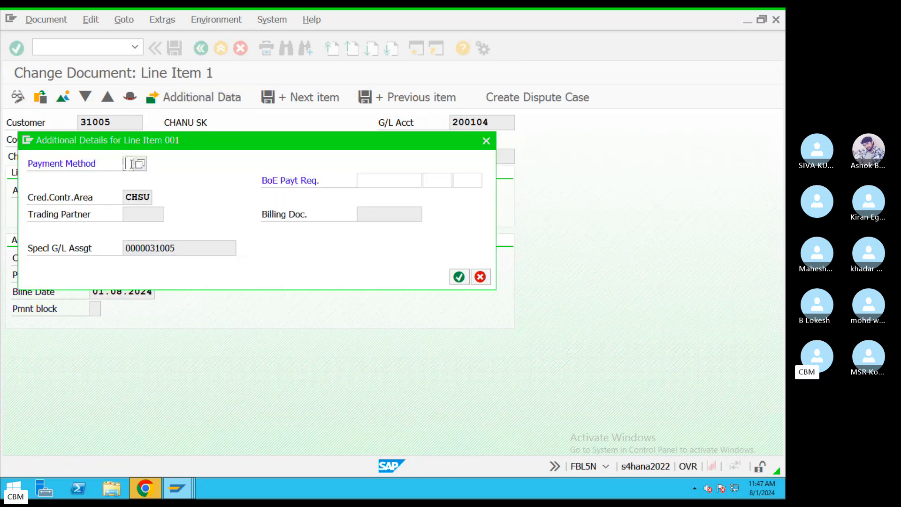
{"action": "type", "text": "4"}
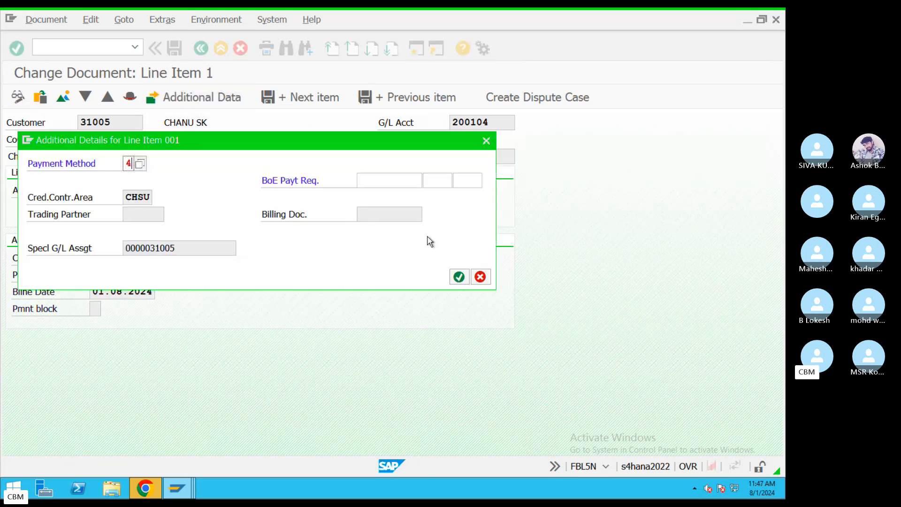
{"action": "left_click", "coordinate": [457, 277]}
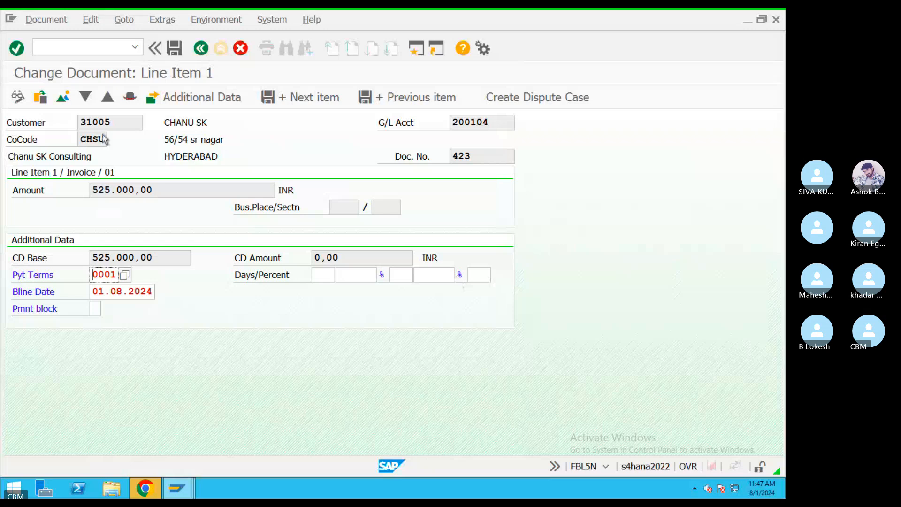
{"action": "left_click", "coordinate": [175, 49]}
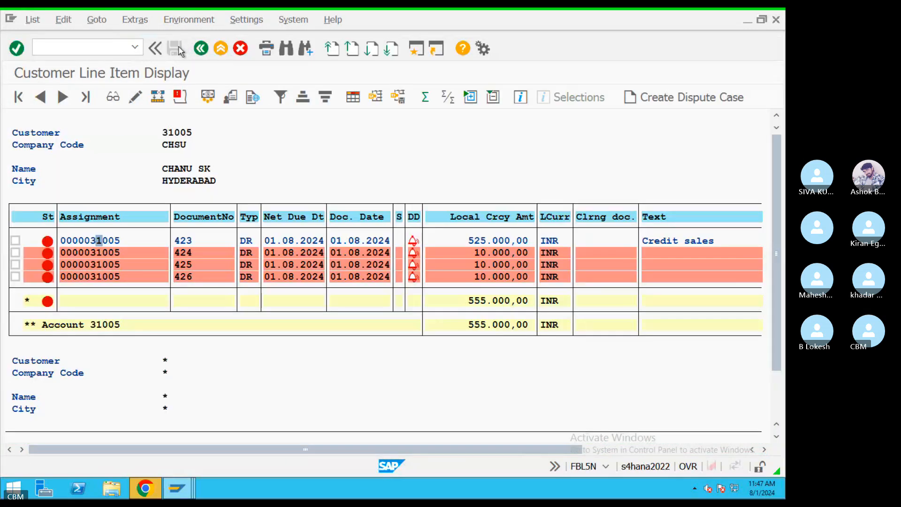
Check the payment method in the additional data of the second open item and return to the line item list
{"action": "double_click", "coordinate": [106, 254]}
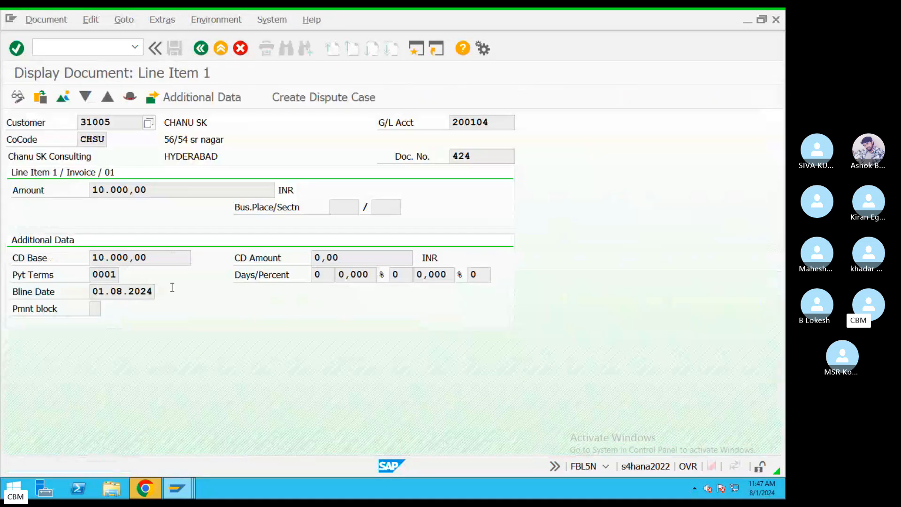
{"action": "left_click", "coordinate": [179, 100]}
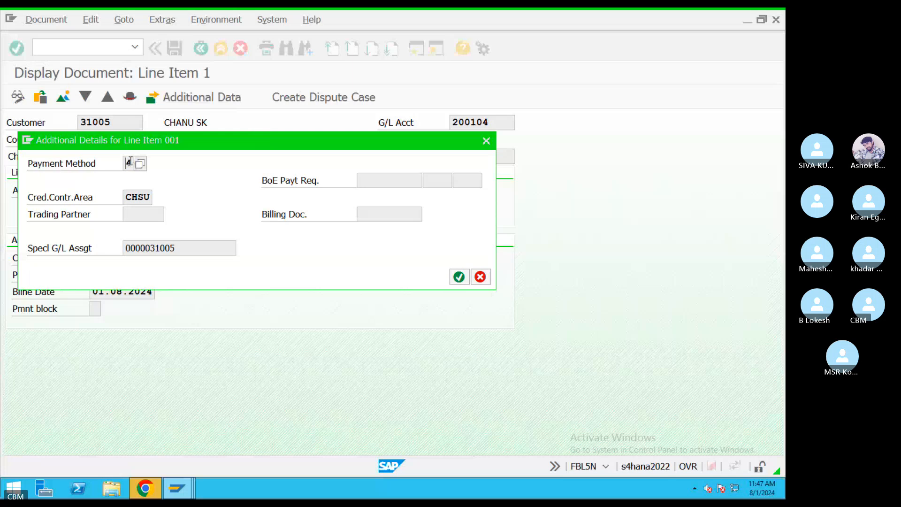
{"action": "left_click", "coordinate": [485, 141]}
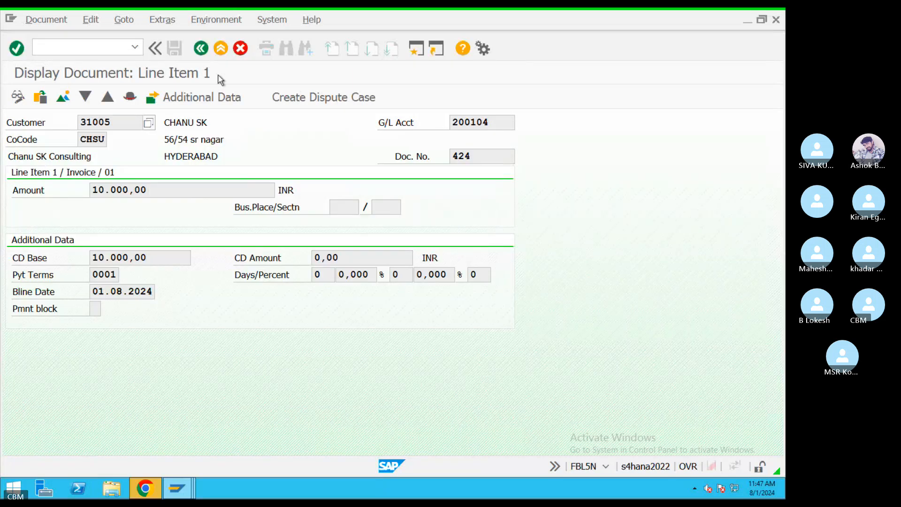
{"action": "left_click", "coordinate": [201, 48]}
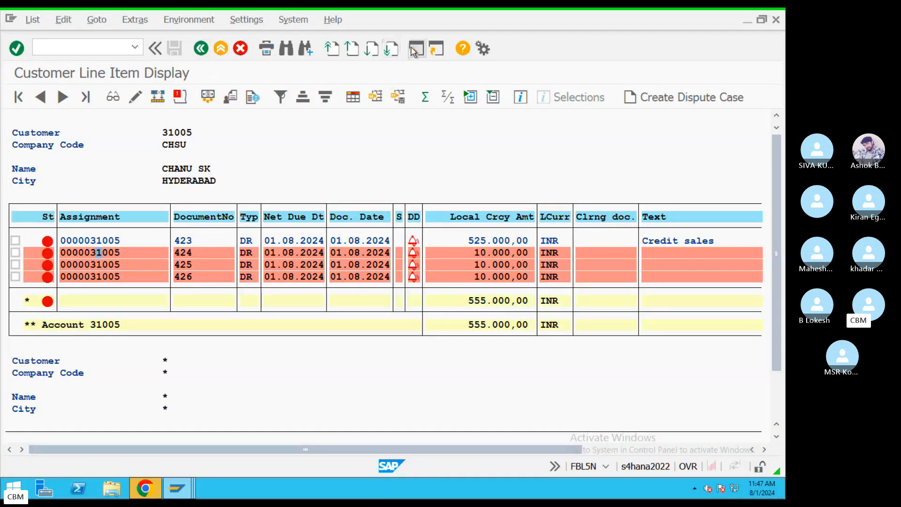
Open a new session and run transaction OB08 for the currency exchange rates
{"action": "left_click", "coordinate": [414, 50]}
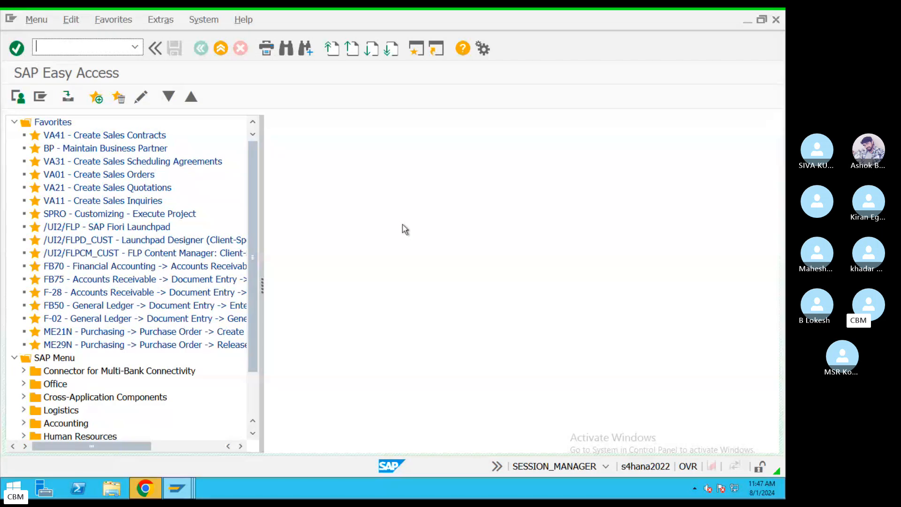
{"action": "type", "text": "OB08"}
{"action": "key", "text": "Return"}
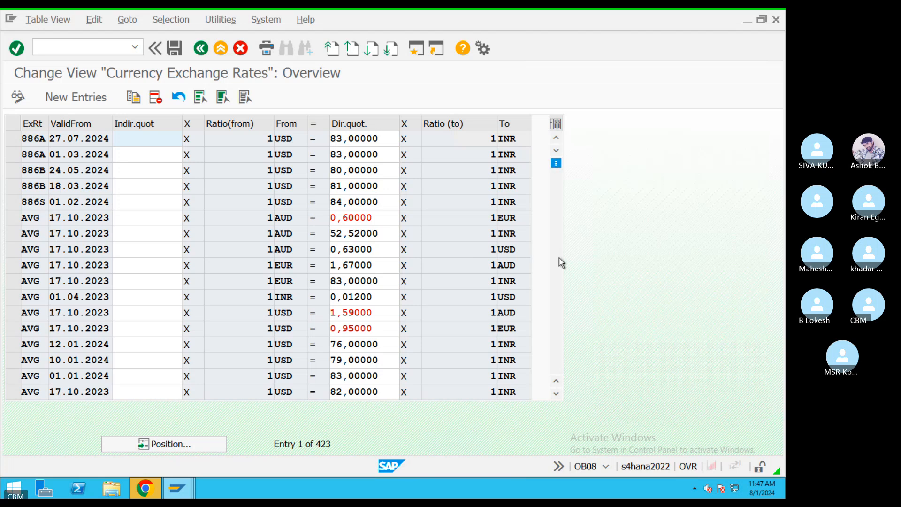
Position the exchange rate list at rate type B from currency USD to currency INR
{"action": "left_click", "coordinate": [212, 445]}
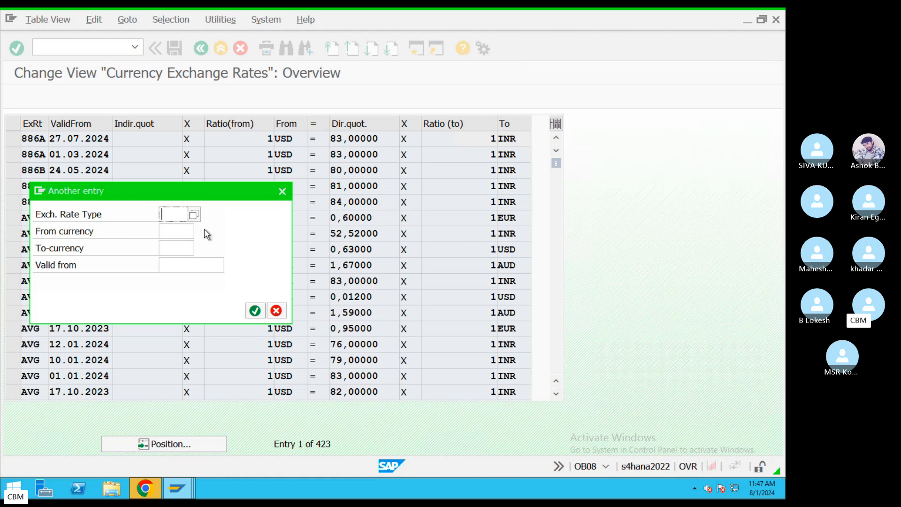
{"action": "type", "text": "G"}
{"action": "left_click", "coordinate": [174, 230]}
{"action": "double_click", "coordinate": [171, 214]}
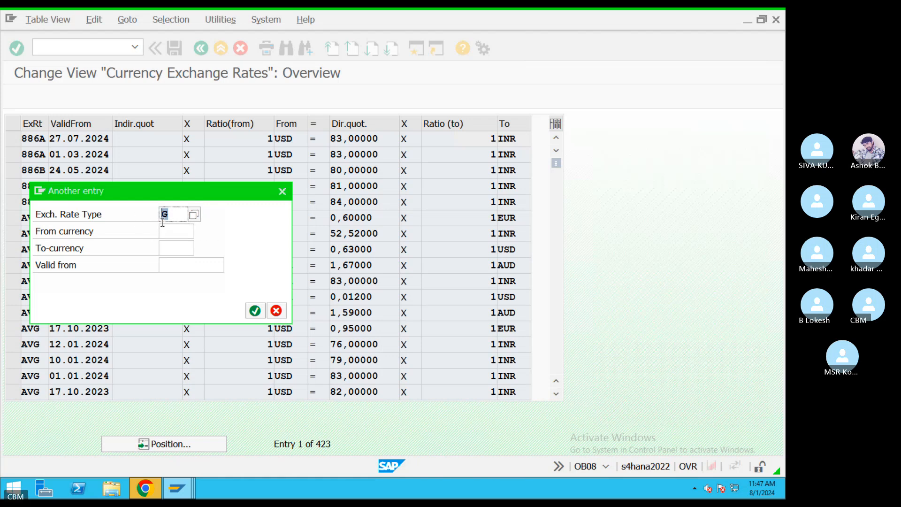
{"action": "key", "text": "BackSpace"}
{"action": "type", "text": "B"}
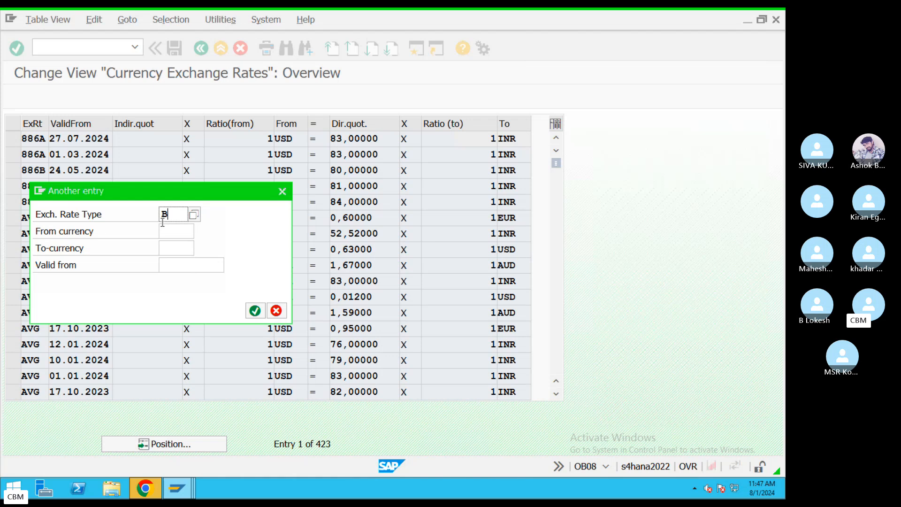
{"action": "left_click", "coordinate": [176, 232]}
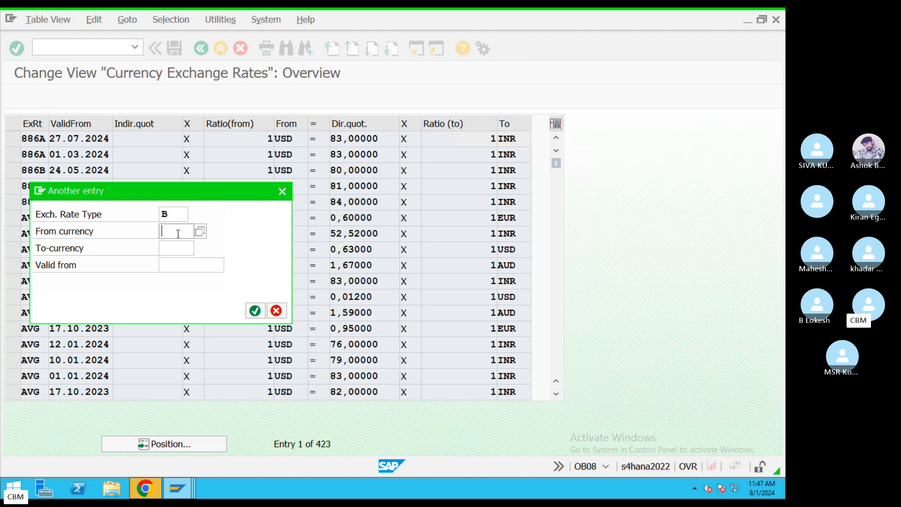
{"action": "type", "text": "USD"}
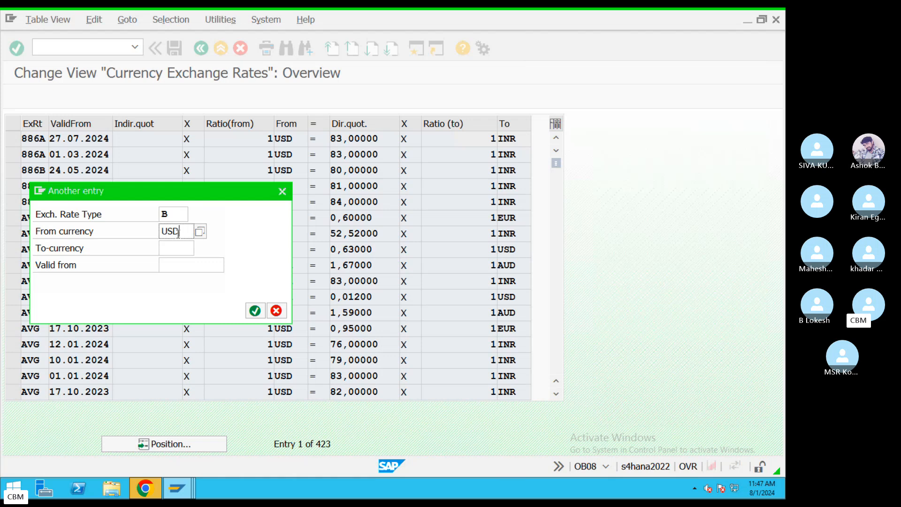
{"action": "left_click", "coordinate": [178, 244]}
{"action": "type", "text": "INr"}
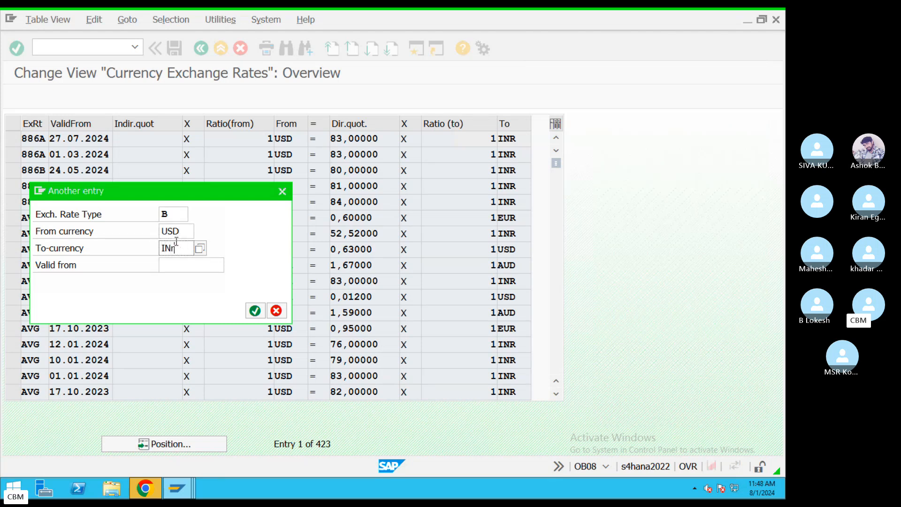
{"action": "left_click", "coordinate": [254, 310]}
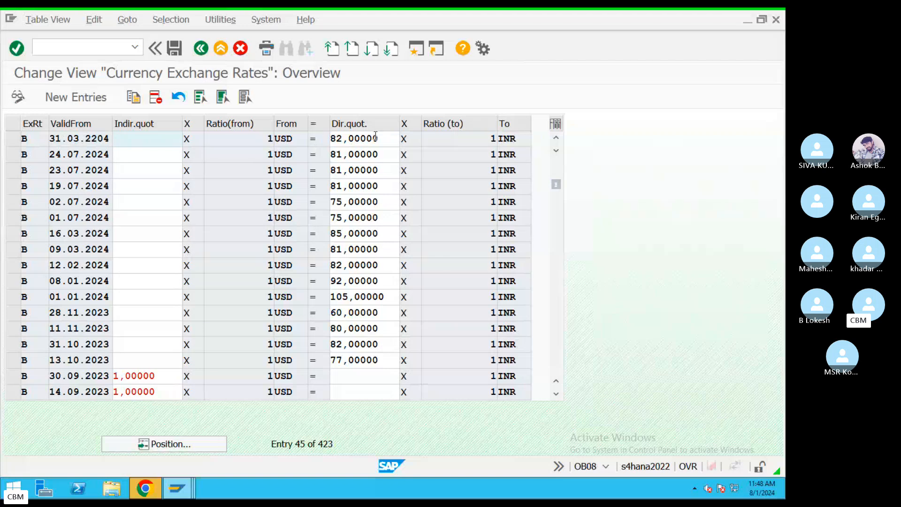
Copy the type B USD to INR rate dated 31.03.2204 as a new entry valid from 01.08.2024 with direct quotation 80
{"action": "left_click_drag", "start_coordinate": [373, 138], "coordinate": [195, 141]}
{"action": "left_click", "coordinate": [13, 140]}
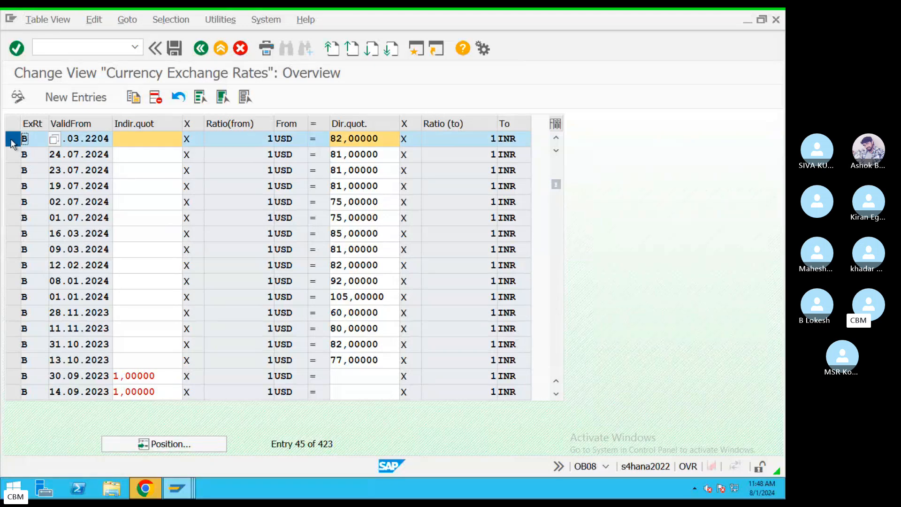
{"action": "left_click", "coordinate": [81, 141]}
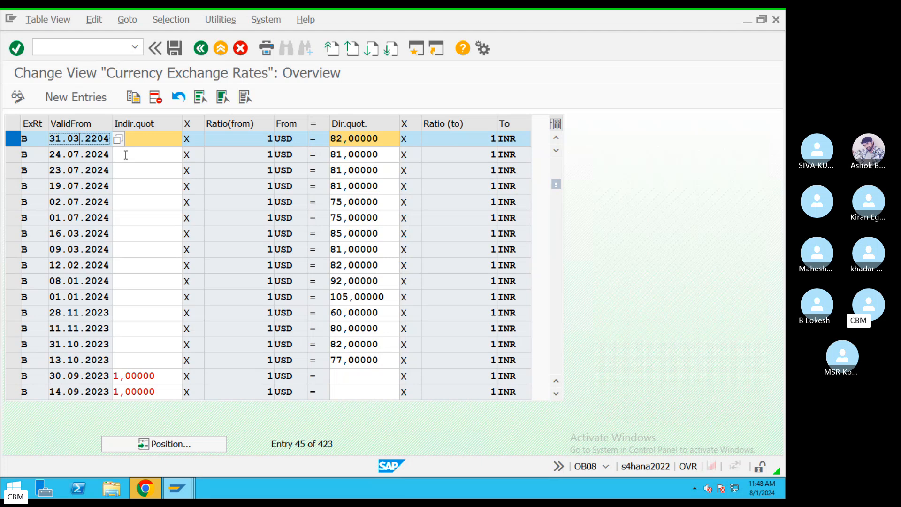
{"action": "left_click", "coordinate": [135, 98]}
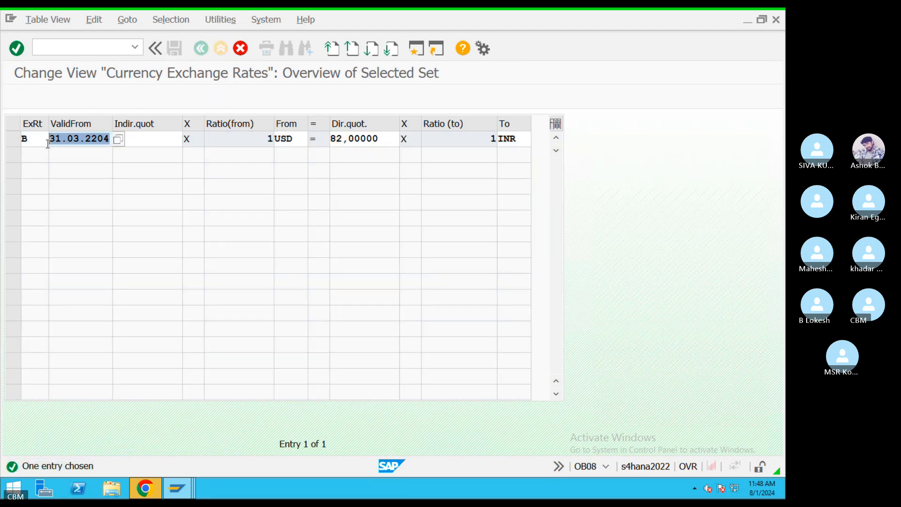
{"action": "left_click", "coordinate": [117, 139]}
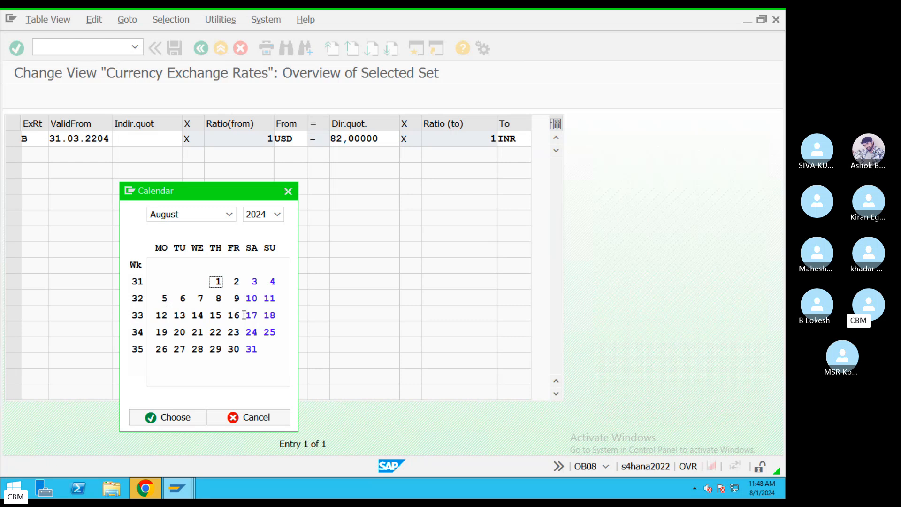
{"action": "double_click", "coordinate": [216, 281]}
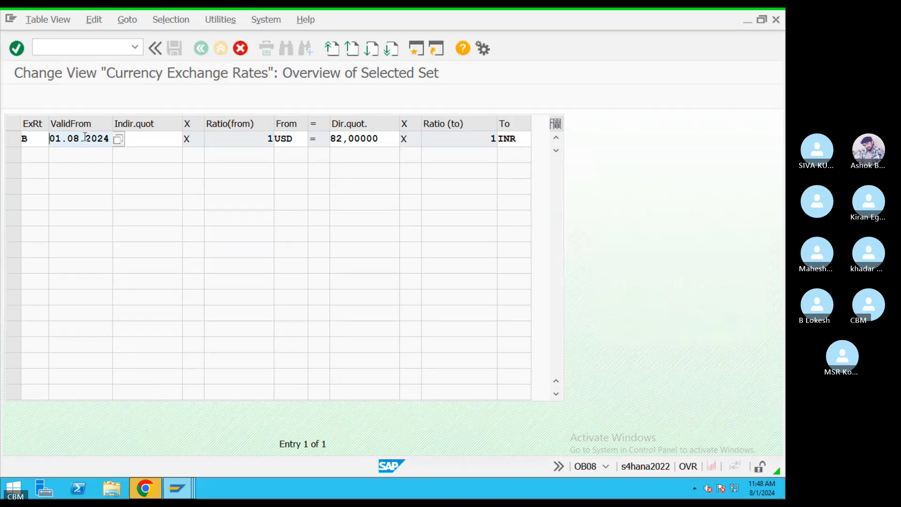
{"action": "left_click_drag", "start_coordinate": [381, 138], "coordinate": [296, 139]}
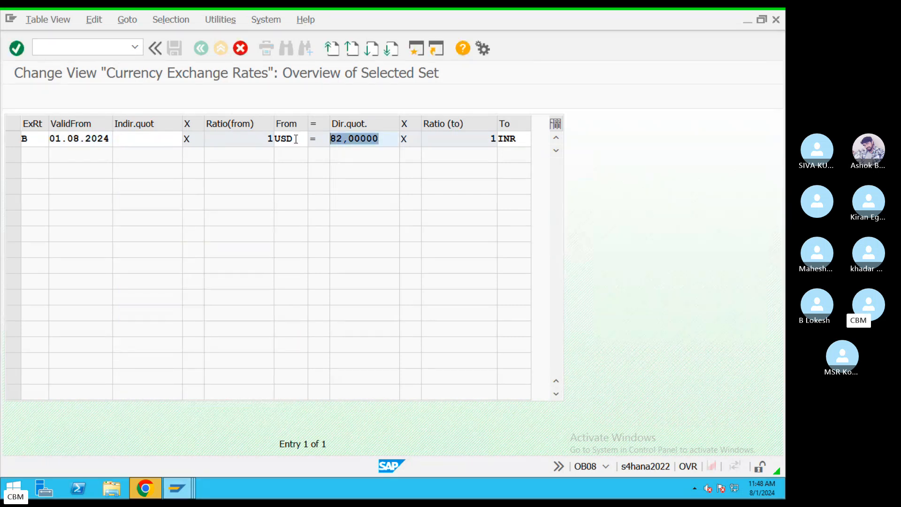
{"action": "type", "text": "80"}
{"action": "left_click", "coordinate": [609, 202]}
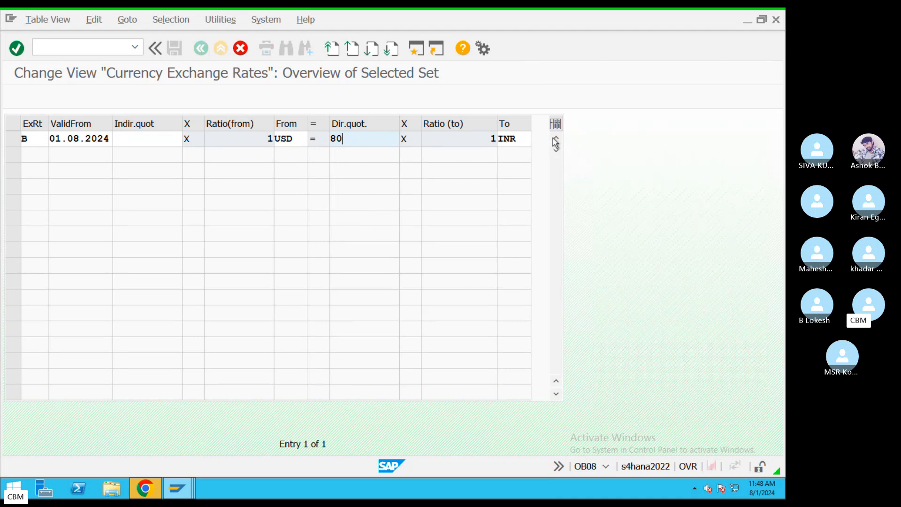
{"action": "key", "text": "Return"}
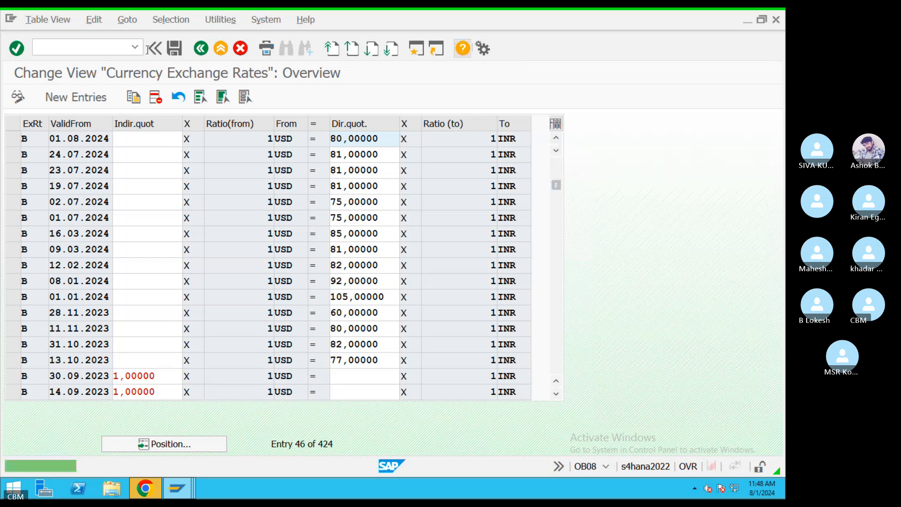
Save the new USD to INR exchange rate and leave the currency exchange rates view
{"action": "left_click", "coordinate": [175, 48]}
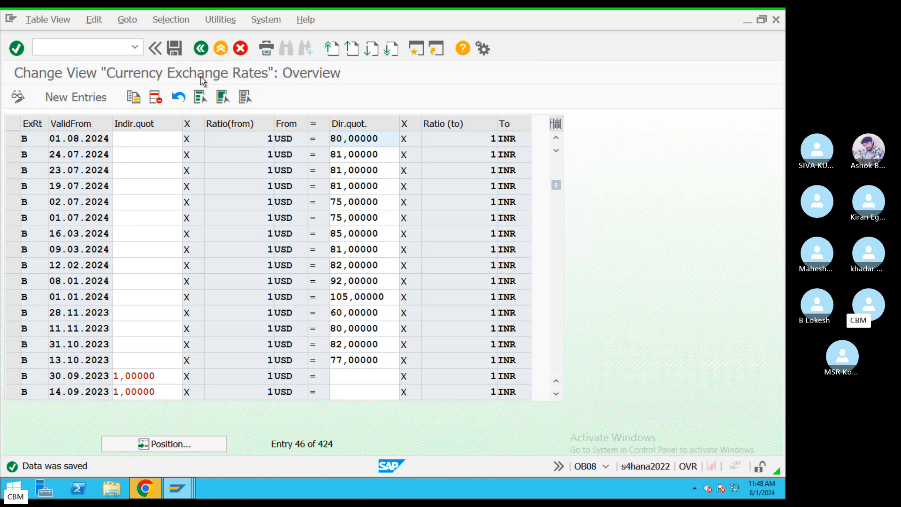
{"action": "left_click", "coordinate": [178, 47]}
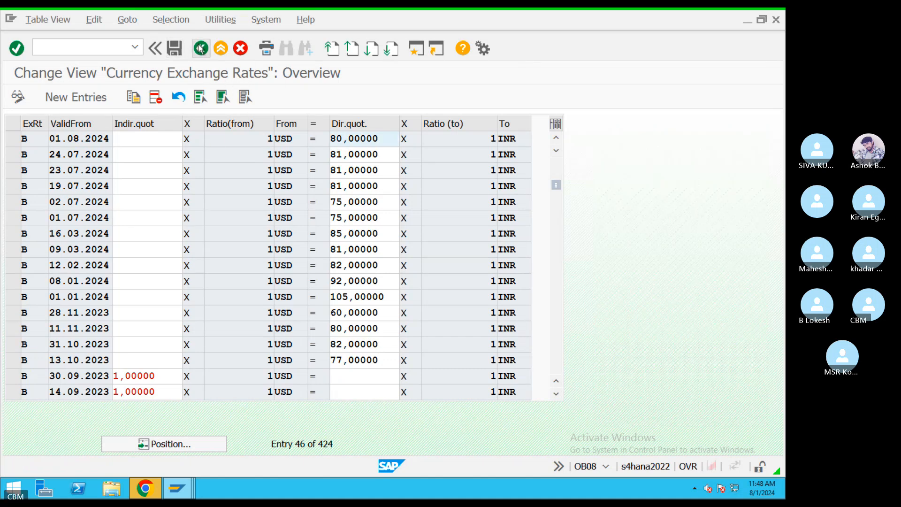
{"action": "left_click", "coordinate": [199, 46]}
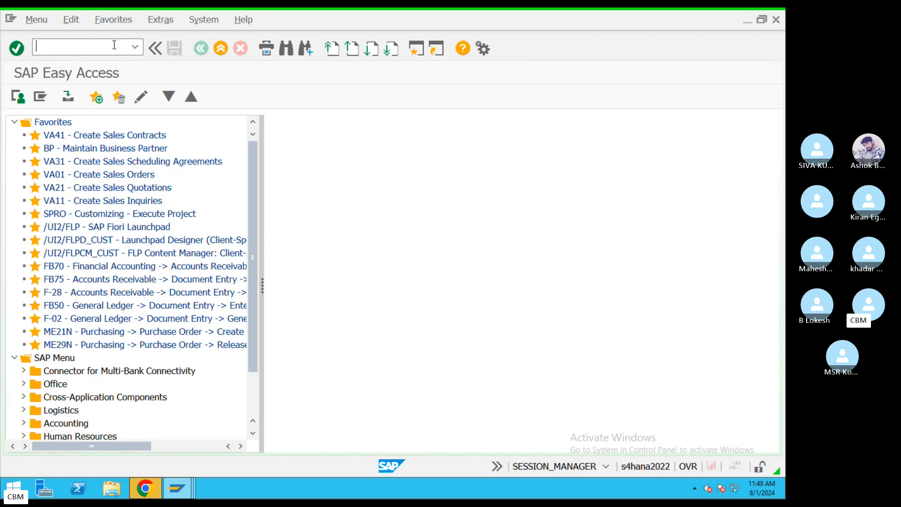
Run transaction OBA7, position the list at document type DR and open its details
{"action": "type", "text": "OBA7"}
{"action": "key", "text": "Return"}
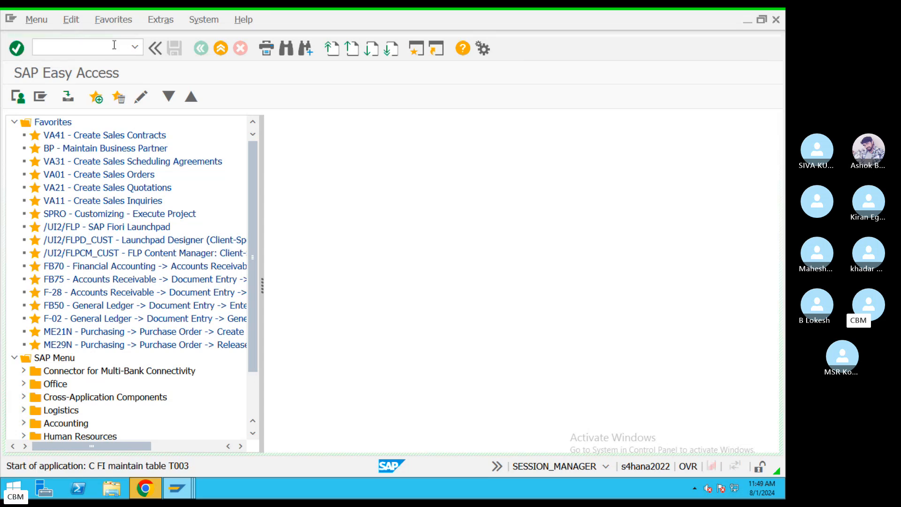
{"action": "left_click", "coordinate": [215, 448]}
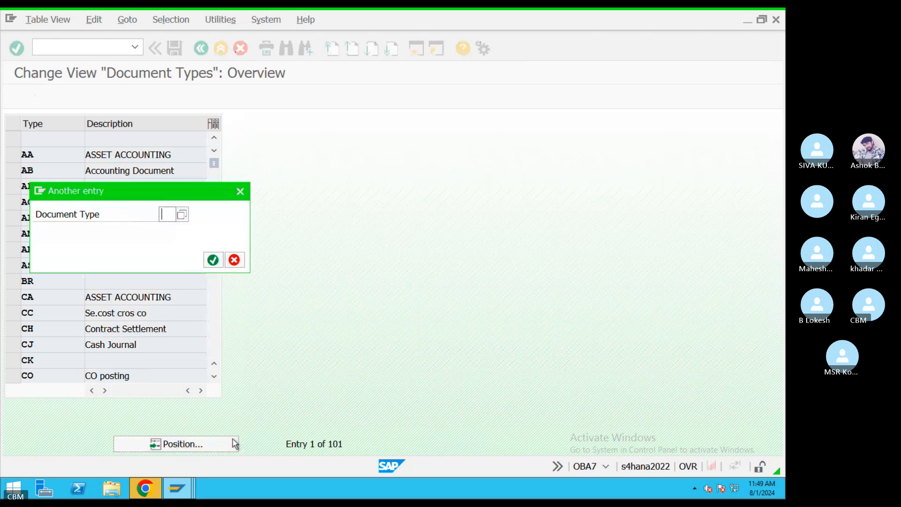
{"action": "type", "text": "DR"}
{"action": "key", "text": "Return"}
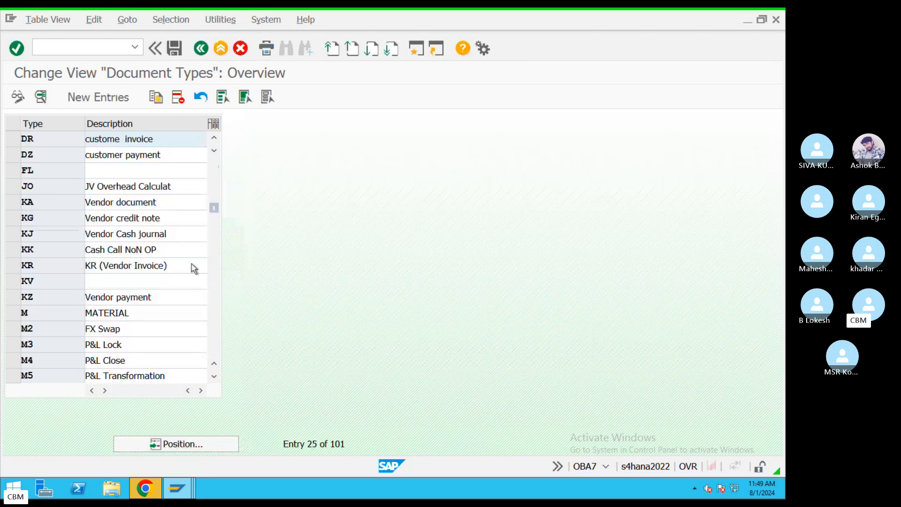
{"action": "double_click", "coordinate": [118, 142]}
Set document type DR's exchange rate type for foreign currency documents to B and save it under the proposed customizing request
{"action": "left_click_drag", "start_coordinate": [479, 393], "coordinate": [455, 400]}
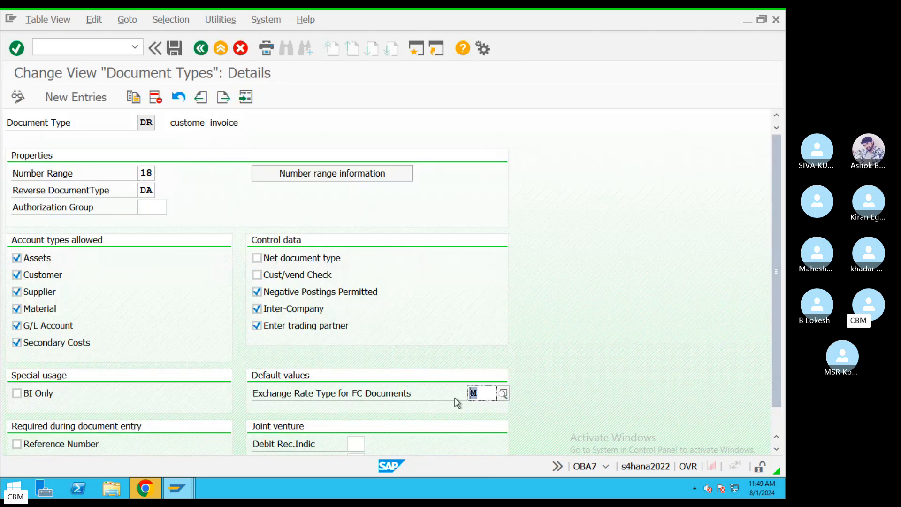
{"action": "type", "text": "b"}
{"action": "key", "text": "Escape"}
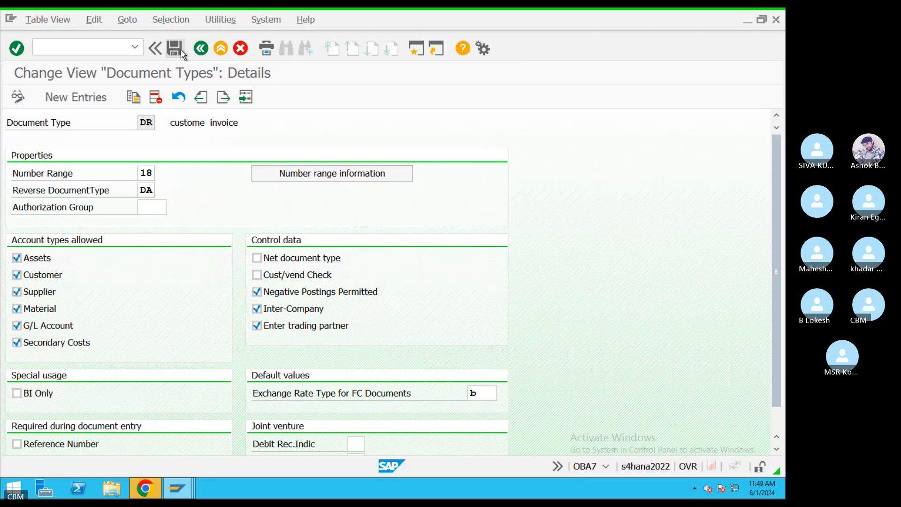
{"action": "left_click", "coordinate": [180, 52]}
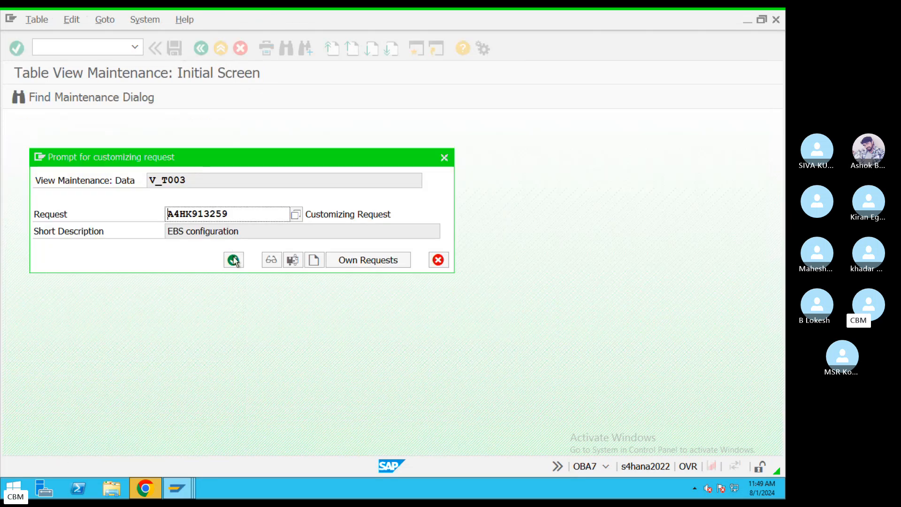
{"action": "left_click", "coordinate": [232, 259]}
{"action": "left_click", "coordinate": [220, 49]}
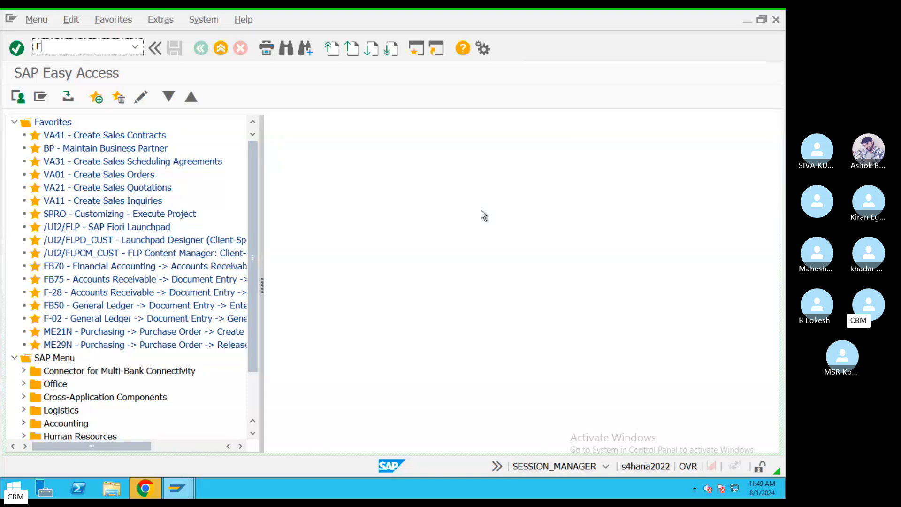
Run transaction FB70 and choose the customer found for company code CHSU
{"action": "type", "text": "B70"}
{"action": "key", "text": "Return"}
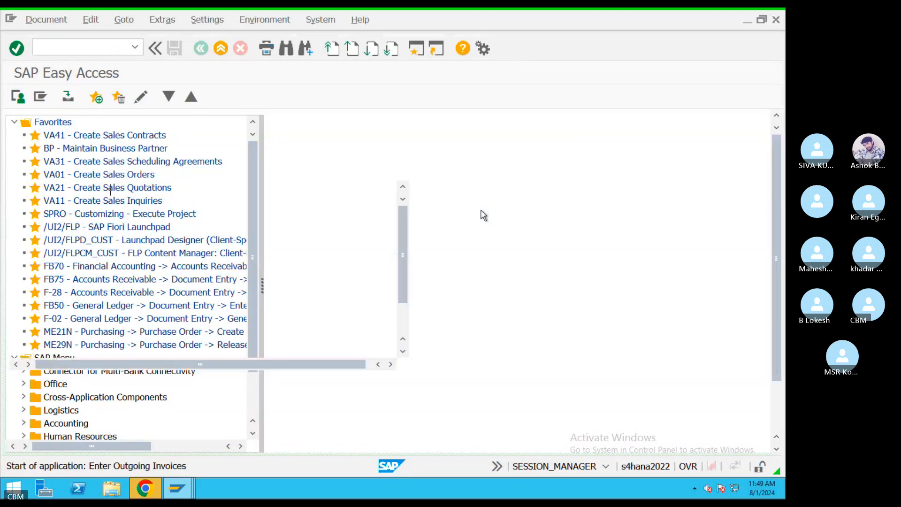
{"action": "left_click", "coordinate": [252, 193]}
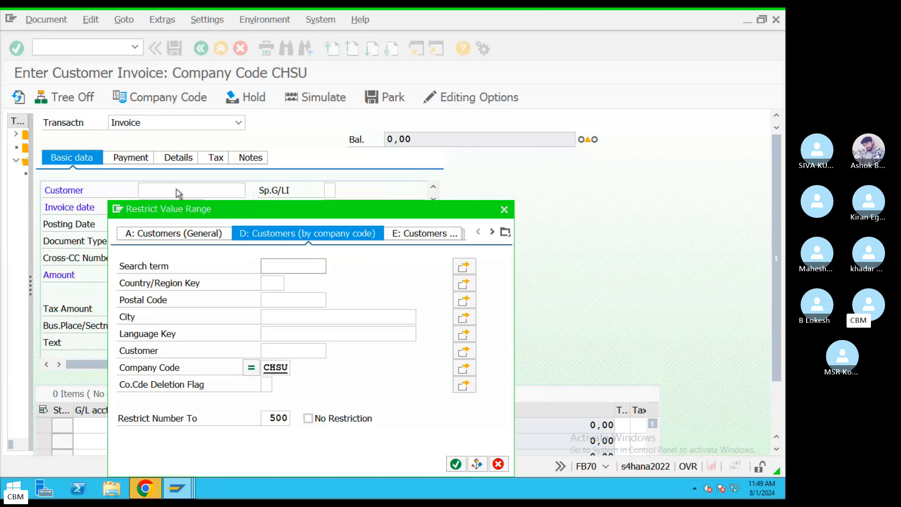
{"action": "left_click", "coordinate": [456, 464]}
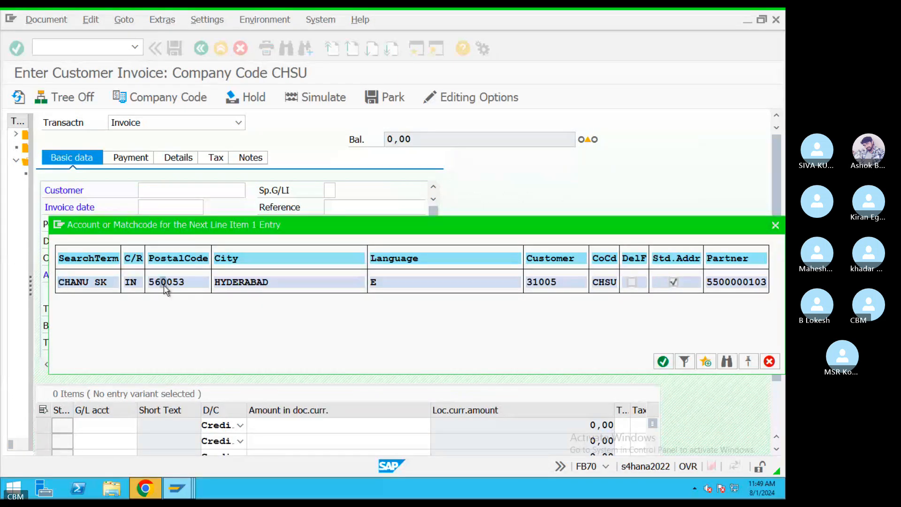
{"action": "double_click", "coordinate": [165, 288]}
Fill in the invoice's basic data with invoice date 01.08.2024, amount 100 USD and text "Credit sales"
{"action": "left_click", "coordinate": [156, 206]}
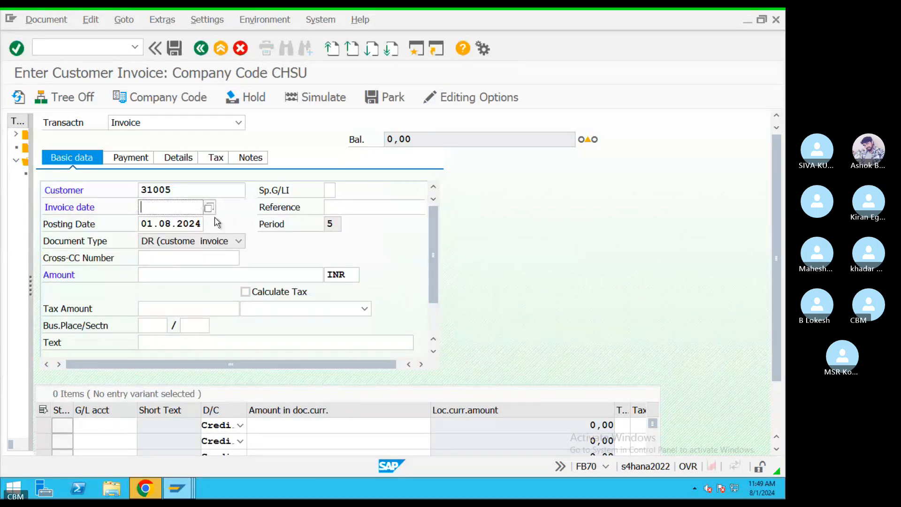
{"action": "left_click", "coordinate": [208, 207]}
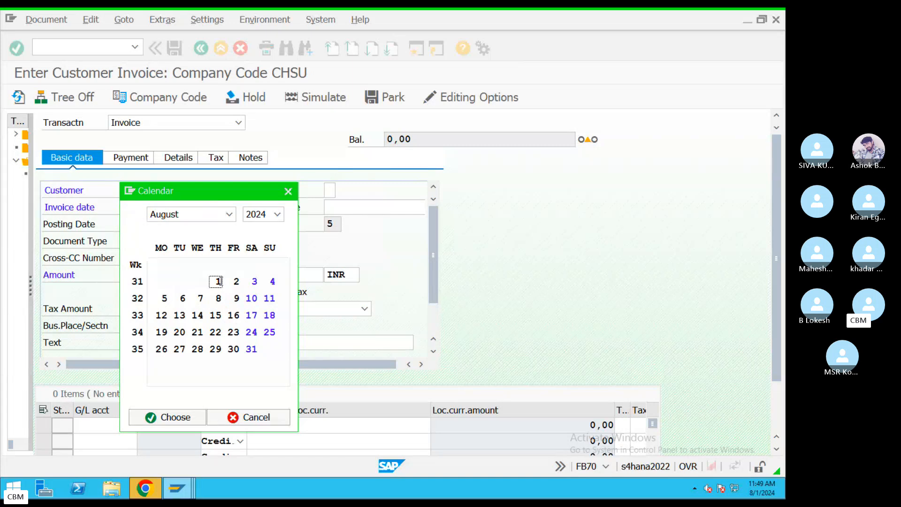
{"action": "double_click", "coordinate": [217, 281]}
{"action": "left_click", "coordinate": [214, 274]}
{"action": "type", "text": "100"}
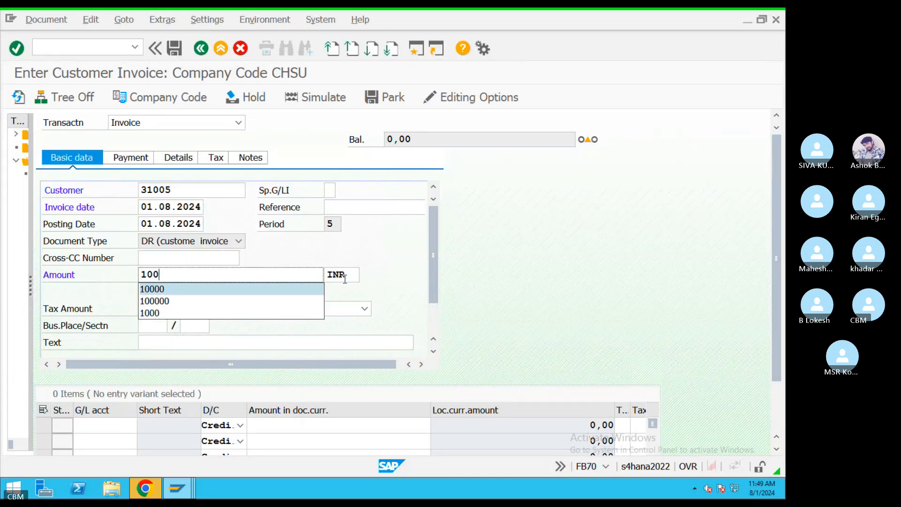
{"action": "key", "text": "Tab"}
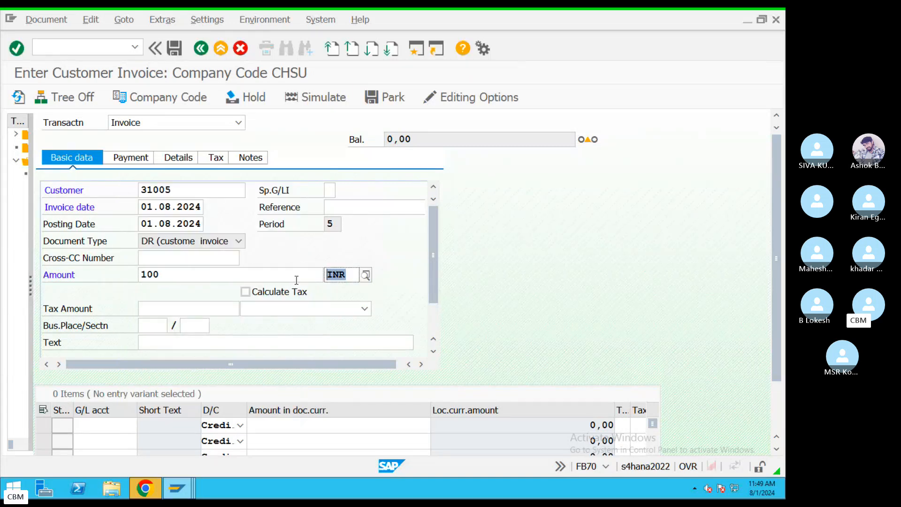
{"action": "type", "text": "USD"}
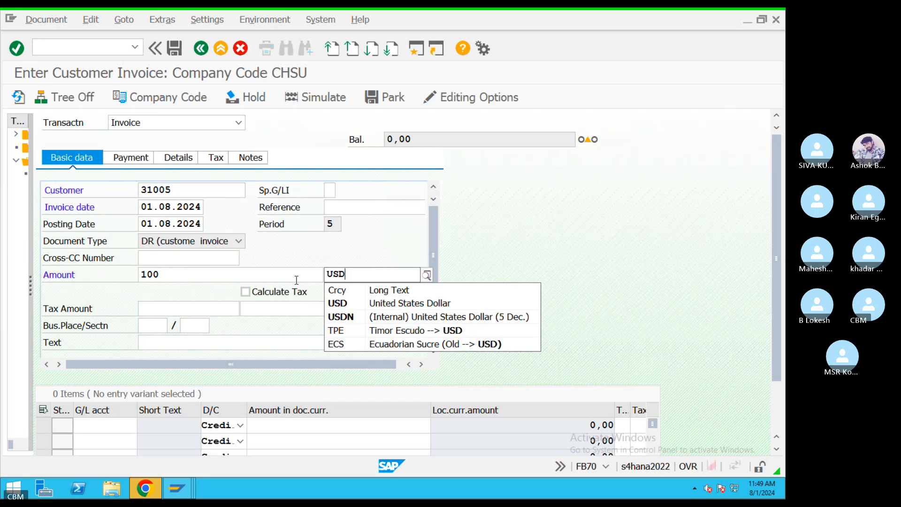
{"action": "left_click", "coordinate": [689, 236]}
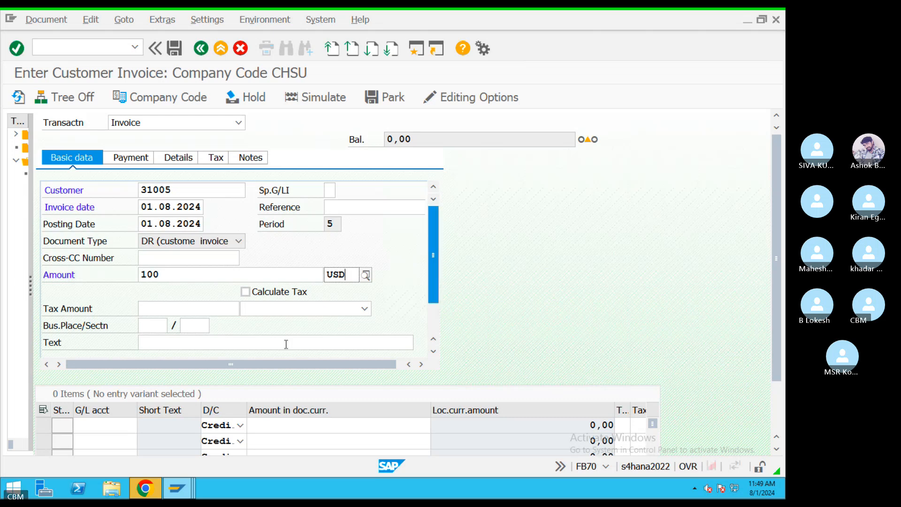
{"action": "left_click", "coordinate": [265, 341]}
{"action": "type", "text": "Credit sales"}
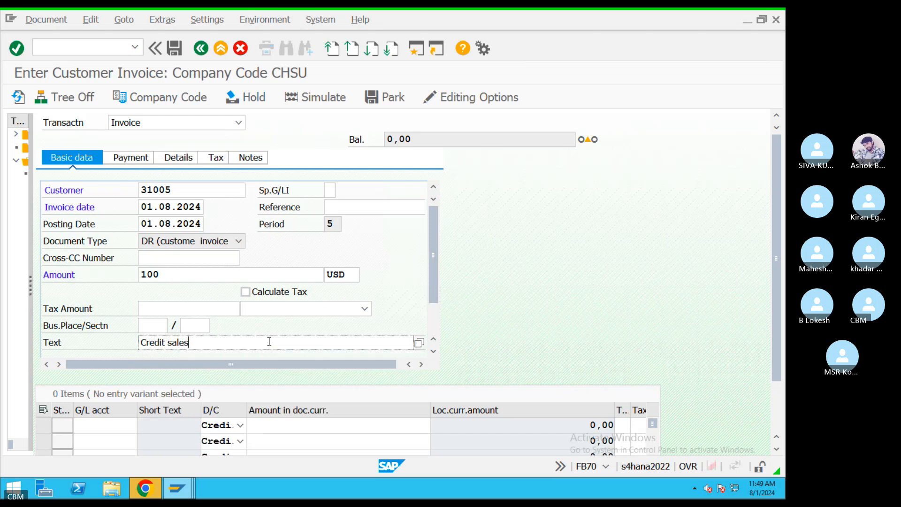
Add a credit line item for the Sales G/L account 300000 with * as the document currency amount
{"action": "left_click", "coordinate": [93, 426]}
{"action": "key", "text": "F4"}
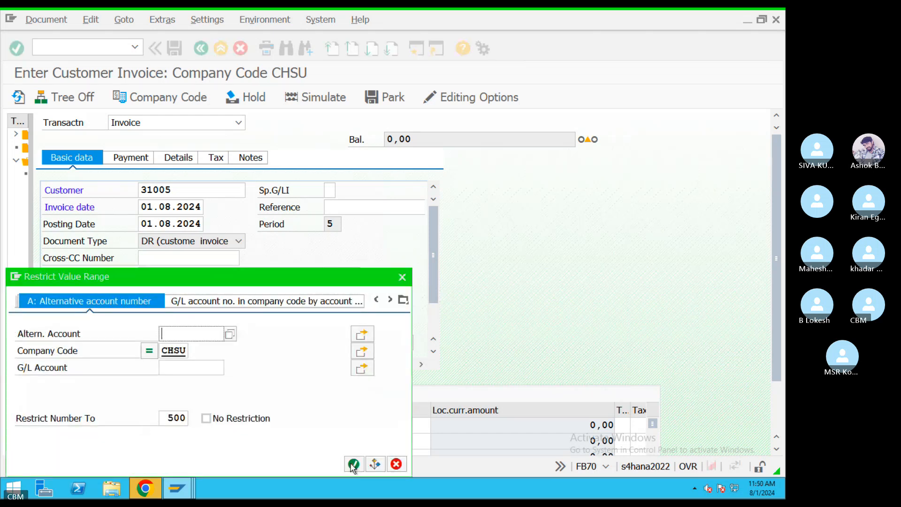
{"action": "left_click", "coordinate": [353, 464]}
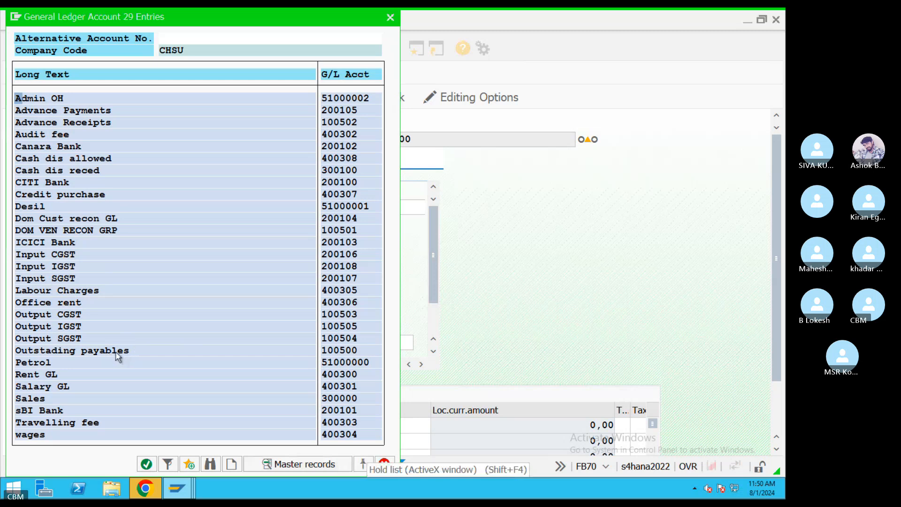
{"action": "double_click", "coordinate": [45, 399]}
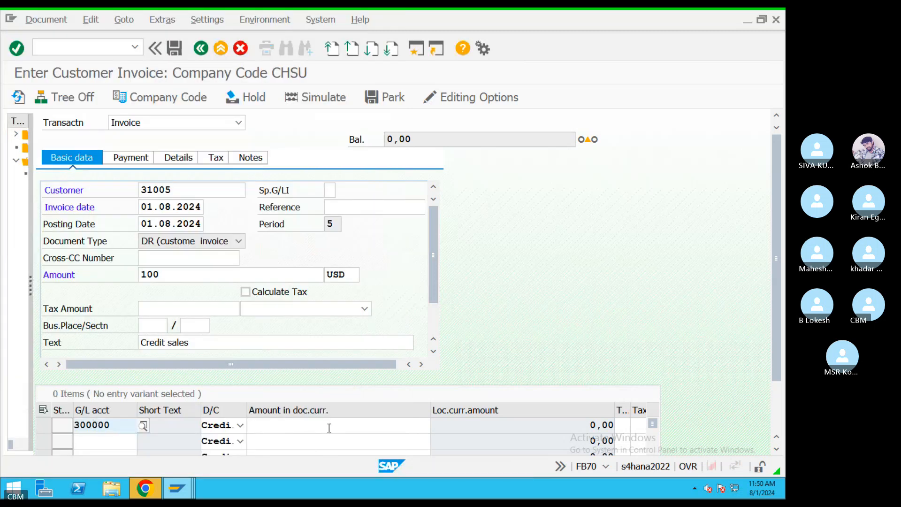
{"action": "key", "text": "Tab"}
{"action": "type", "text": "*"}
Enter "Credit sales" as the text of the Sales line item
{"action": "key", "text": "Tab"}
{"action": "key", "text": "Tab"}
{"action": "key", "text": "Tab"}
{"action": "key", "text": "Tab"}
{"action": "key", "text": "Tab"}
{"action": "key", "text": "Tab"}
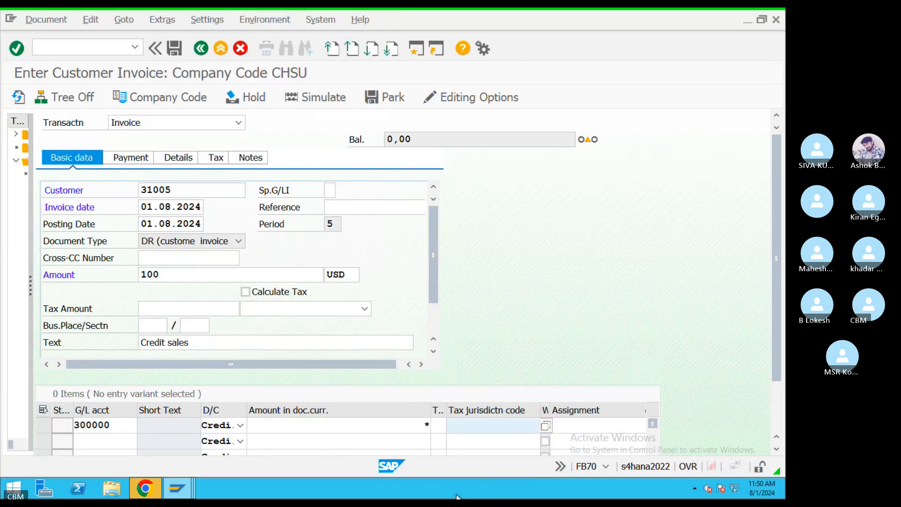
{"action": "type", "text": "C"}
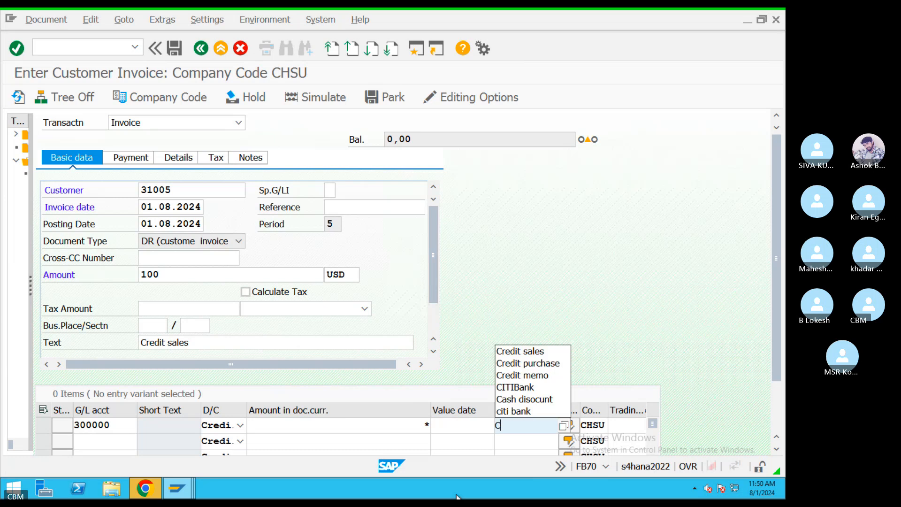
{"action": "type", "text": "redit sale"}
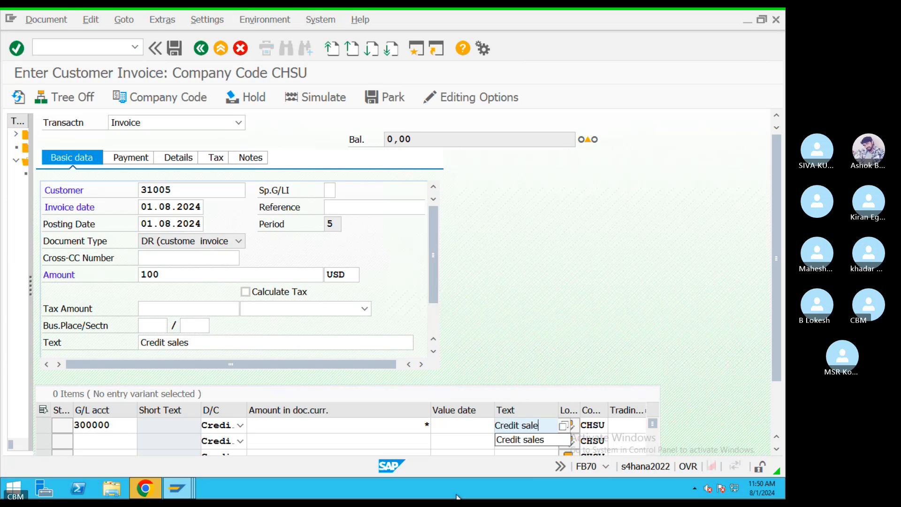
{"action": "type", "text": "s"}
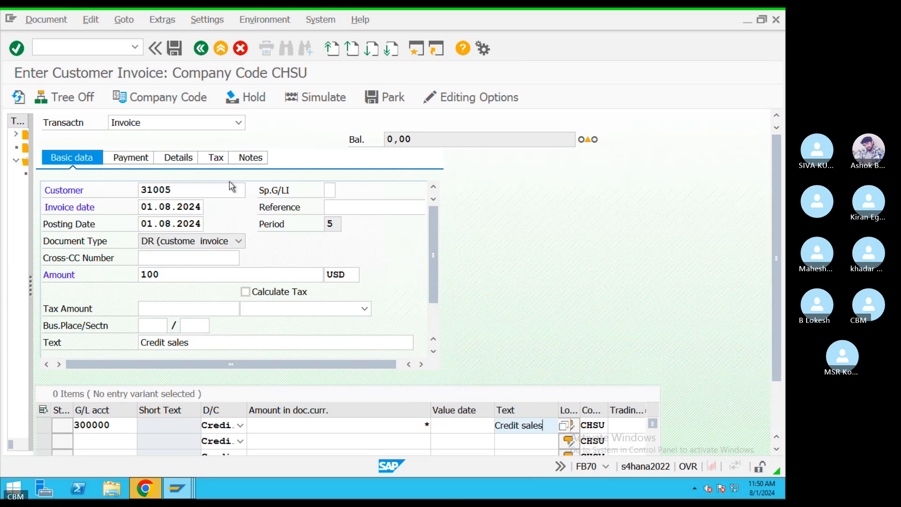
Set the payment method to 4 in the customer invoice's payment data
{"action": "left_click", "coordinate": [136, 158]}
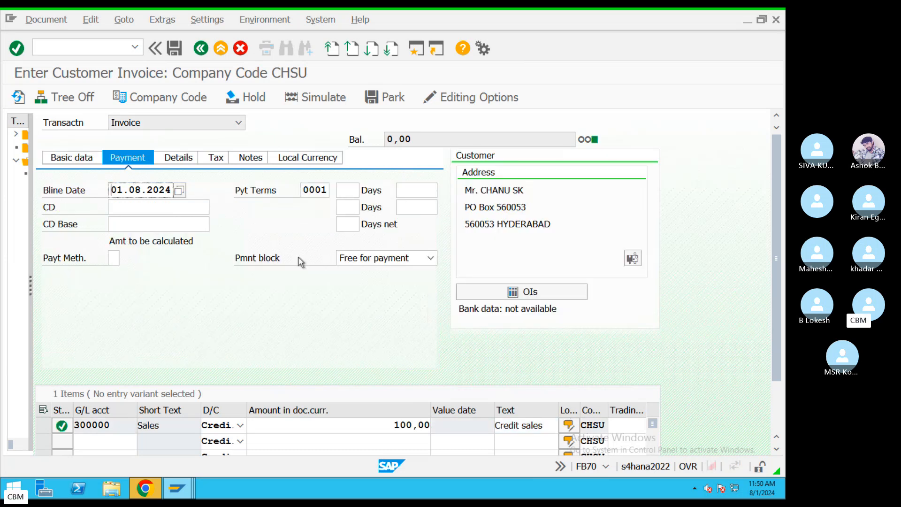
{"action": "left_click", "coordinate": [115, 258]}
{"action": "type", "text": "4"}
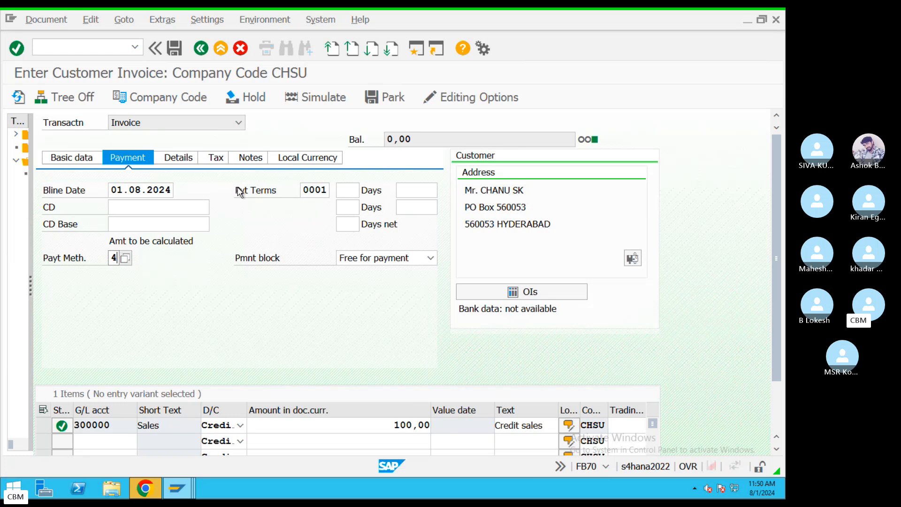
Simulate the USD customer invoice and post it
{"action": "left_click", "coordinate": [332, 100]}
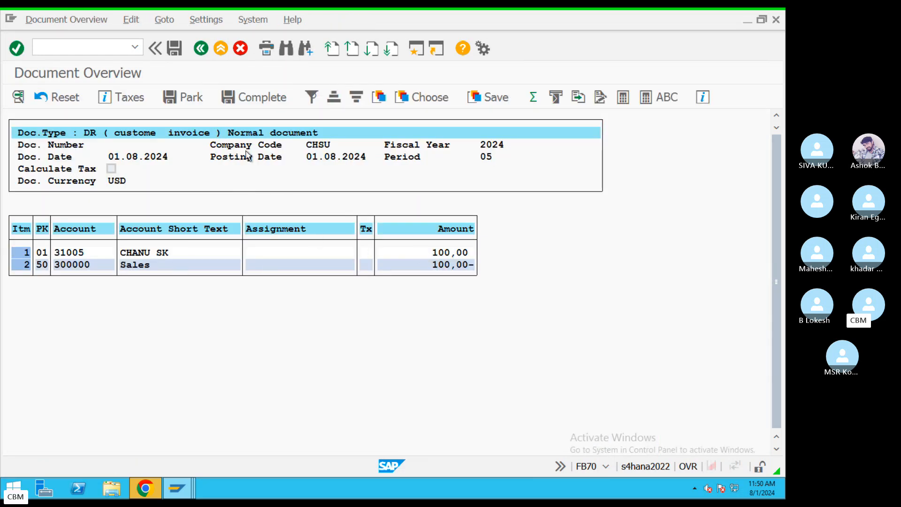
{"action": "left_click", "coordinate": [111, 182]}
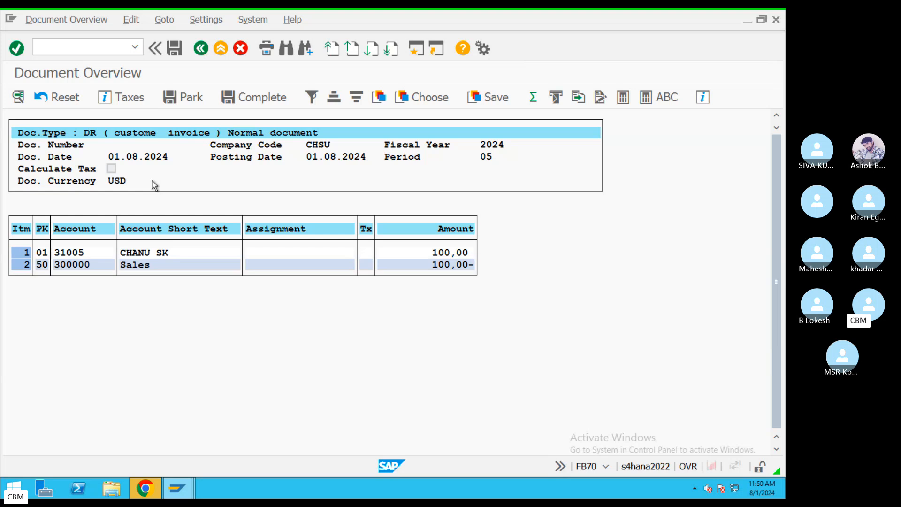
{"action": "left_click", "coordinate": [173, 48]}
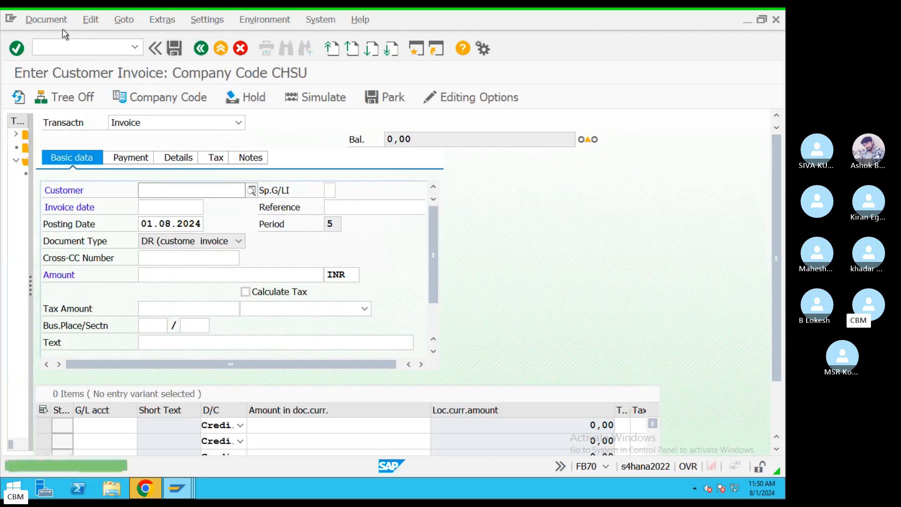
Display the posted invoice and switch its line item amounts to the local currency INR
{"action": "left_click", "coordinate": [55, 19]}
{"action": "left_click", "coordinate": [55, 52]}
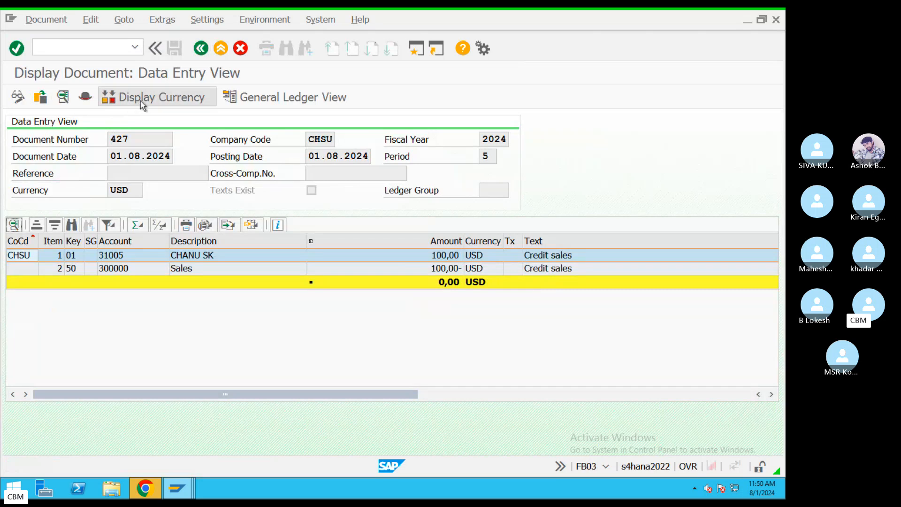
{"action": "left_click", "coordinate": [139, 98]}
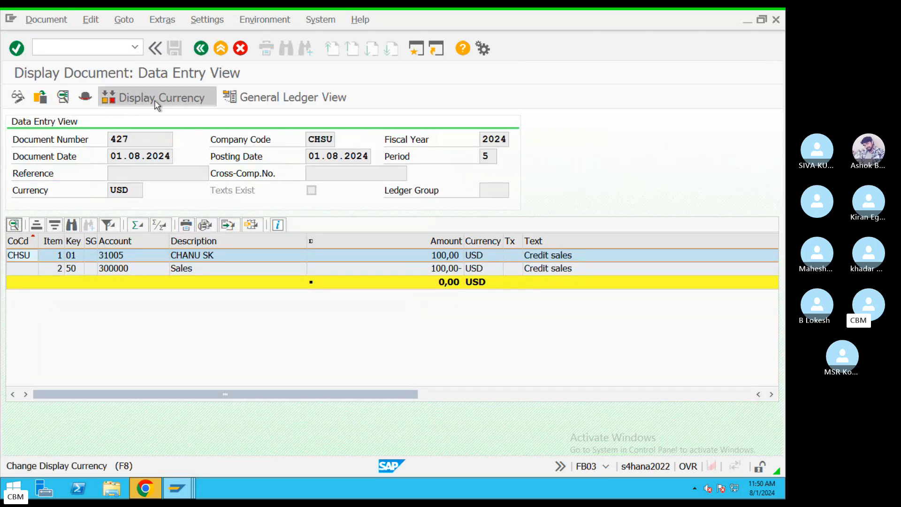
{"action": "left_click", "coordinate": [443, 256]}
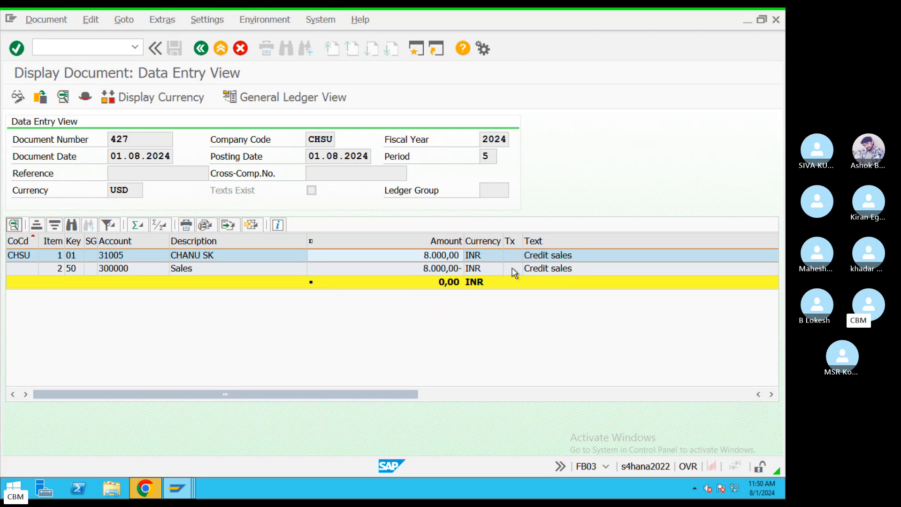
Switch the posted invoice's line item amounts back to document currency USD and exit the customer invoice entry
{"action": "left_click", "coordinate": [151, 97]}
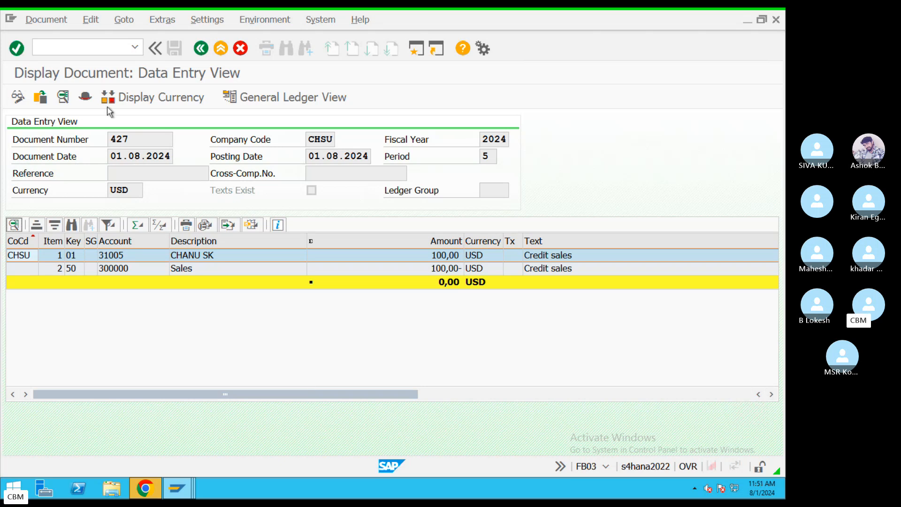
{"action": "left_click", "coordinate": [205, 47]}
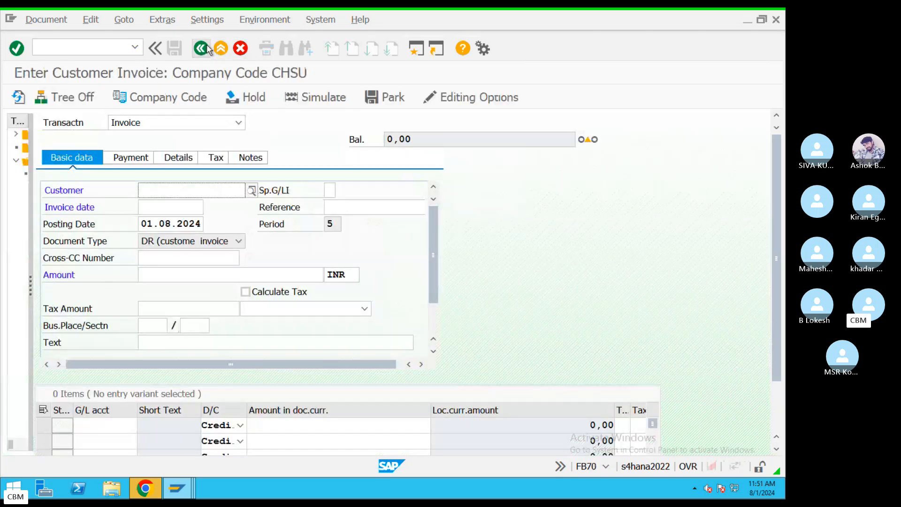
{"action": "left_click", "coordinate": [218, 49]}
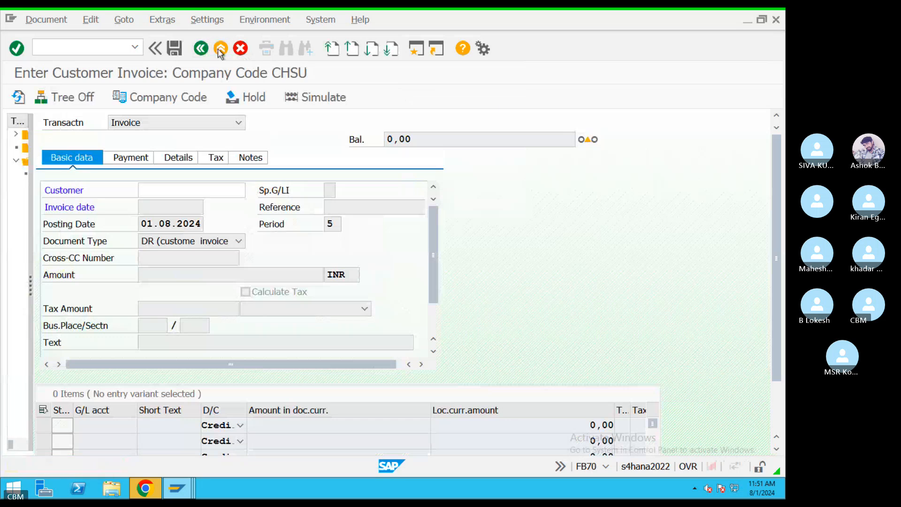
{"action": "left_click", "coordinate": [235, 315]}
Rerun the customer line item display for the CHSU customer's open items and examine the listed invoices and local currency amounts
{"action": "left_click", "coordinate": [194, 491]}
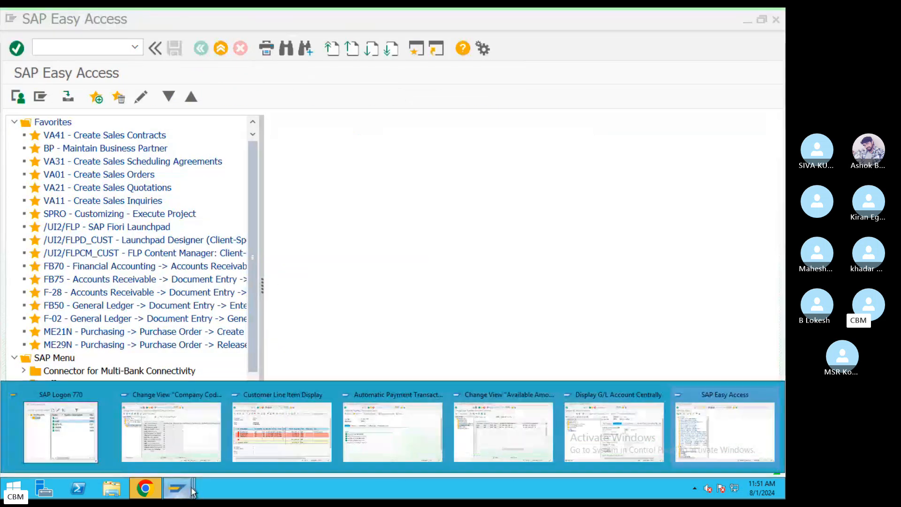
{"action": "left_click", "coordinate": [283, 453]}
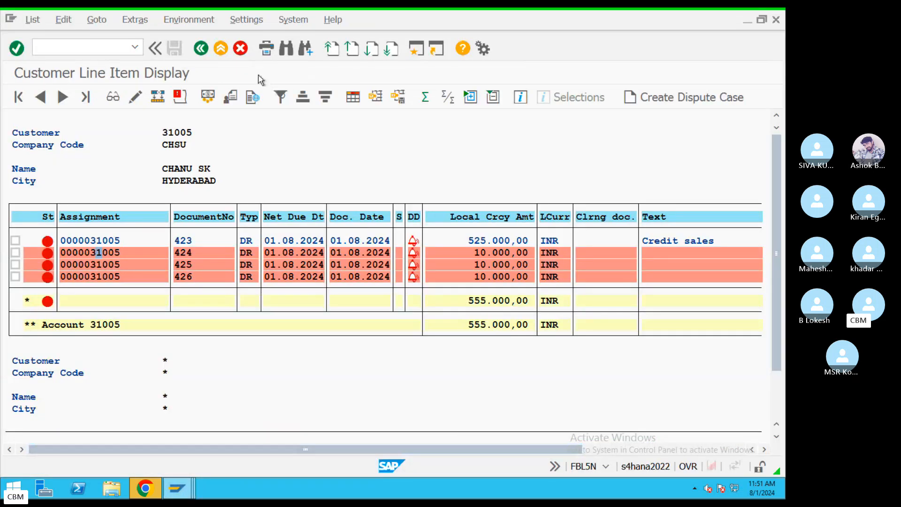
{"action": "left_click", "coordinate": [201, 47]}
{"action": "left_click", "coordinate": [18, 98]}
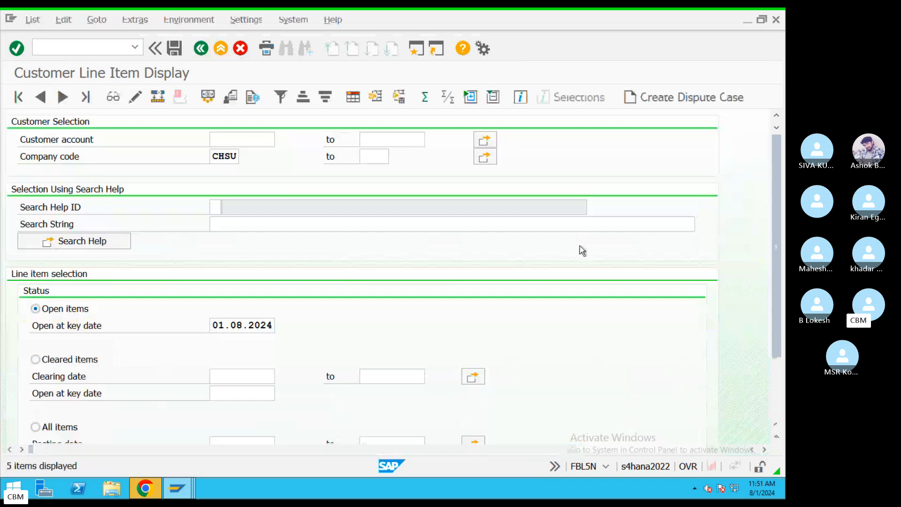
{"action": "left_click", "coordinate": [494, 289]}
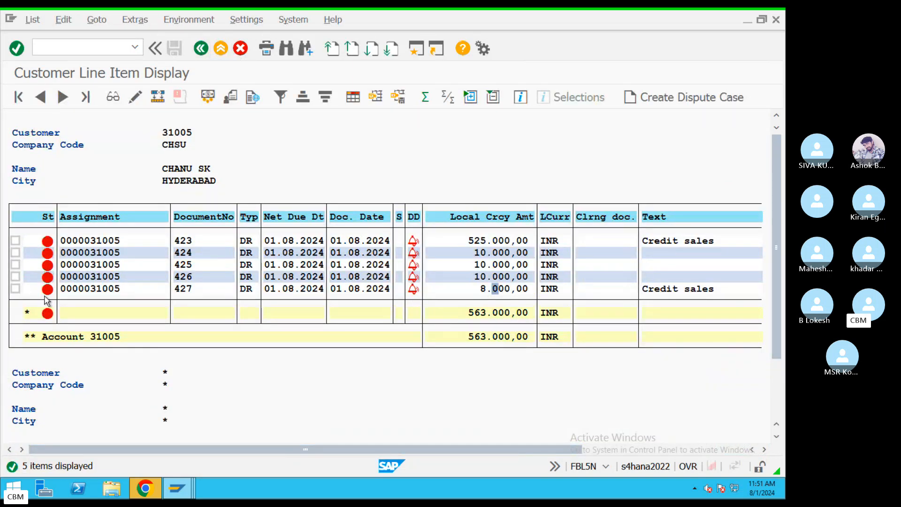
{"action": "left_click", "coordinate": [248, 289]}
{"action": "left_click", "coordinate": [363, 276]}
{"action": "left_click", "coordinate": [489, 276]}
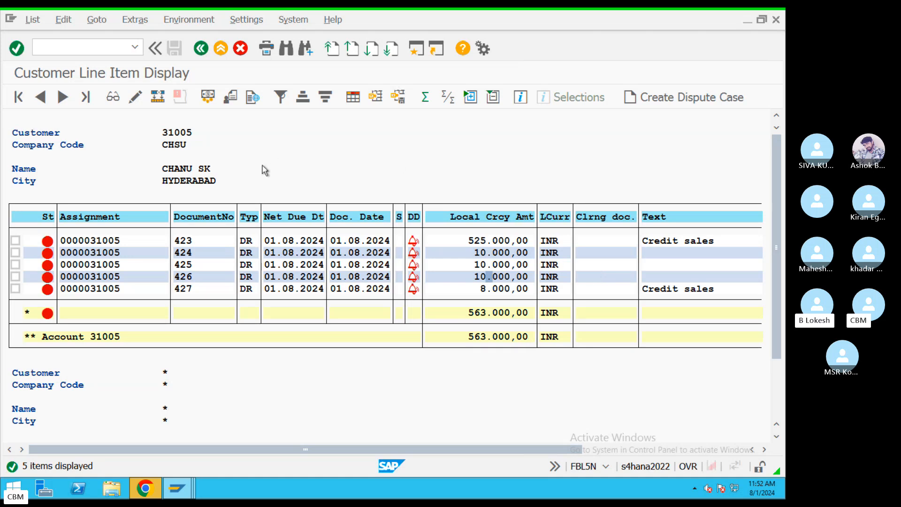
Switch to the Skype call to view its participant list, and return to the SAP session in Microsoft Remote Desktop
{"action": "key", "text": "ctrl+Left"}
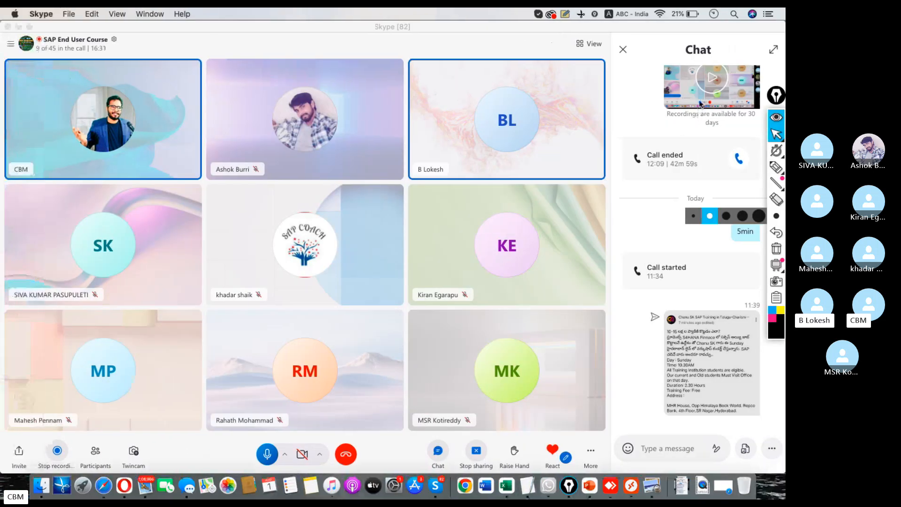
{"action": "left_click", "coordinate": [83, 49]}
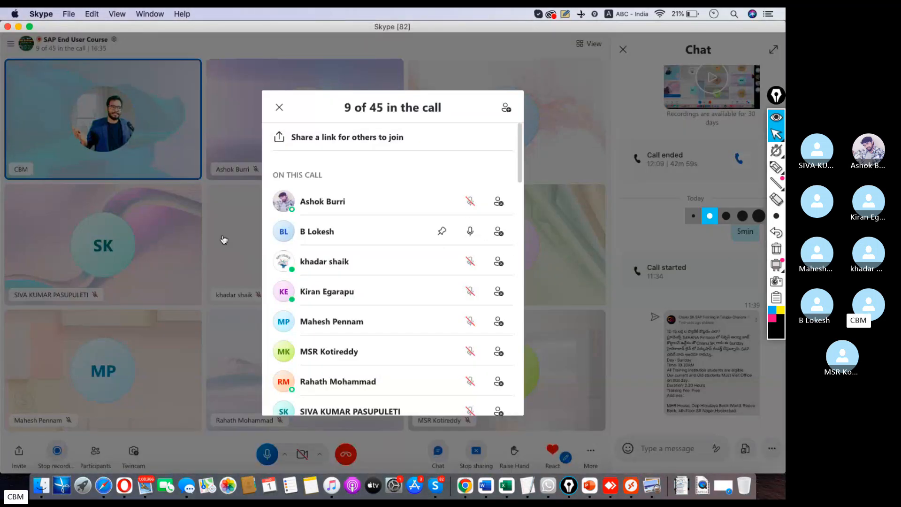
{"action": "key", "text": "super+Tab"}
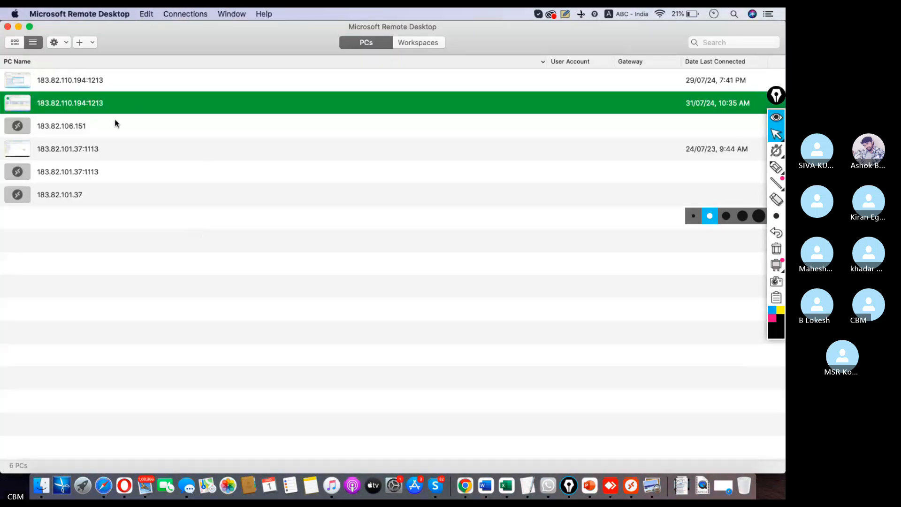
{"action": "double_click", "coordinate": [106, 107]}
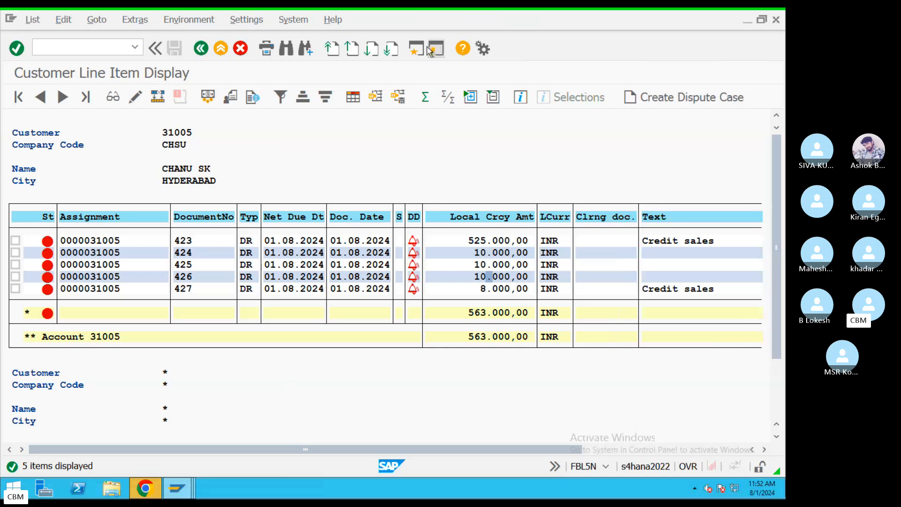
Start transaction FB75 in a new session for entering a customer credit memo in company code CHSU
{"action": "left_click", "coordinate": [424, 51]}
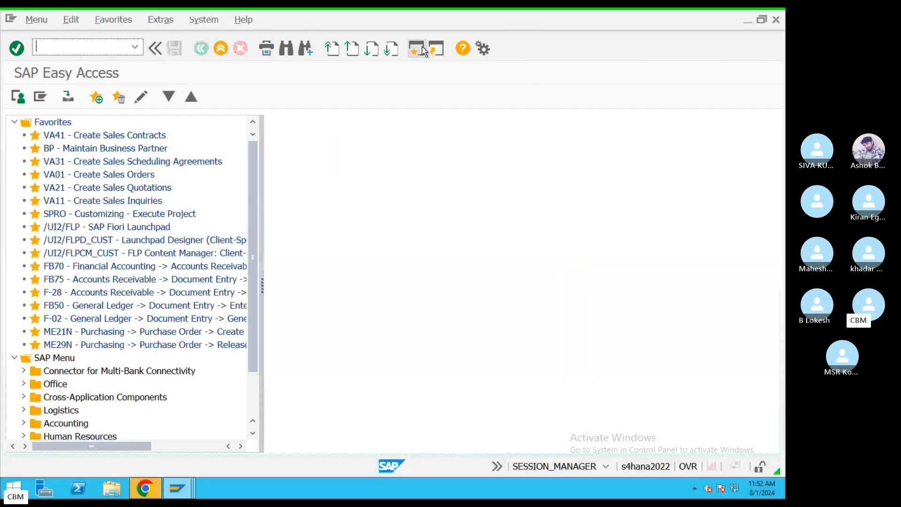
{"action": "type", "text": "F"}
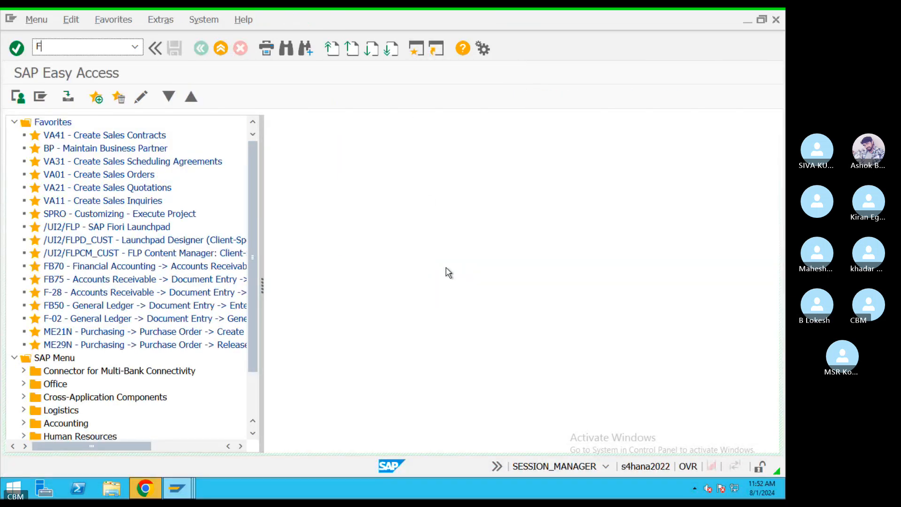
{"action": "type", "text": "B75"}
{"action": "key", "text": "Return"}
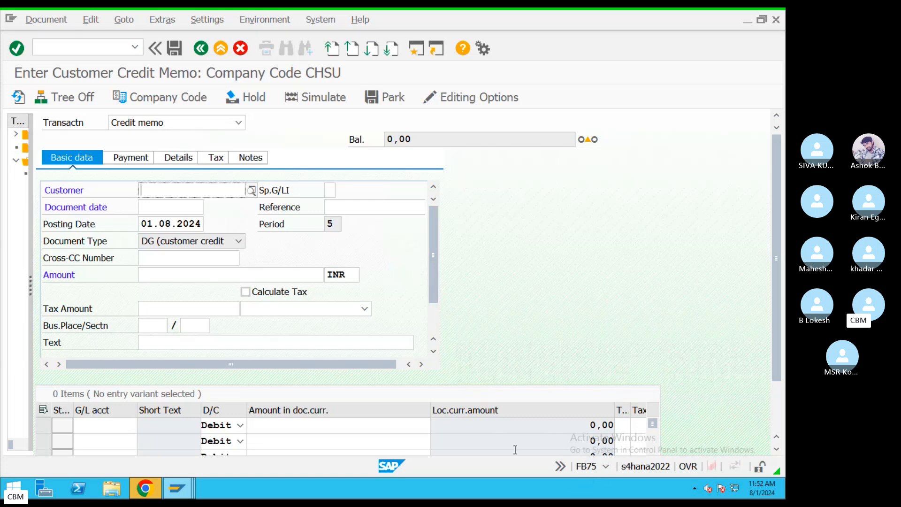
Choose the CHSU customer for the credit memo and copy the posting date 01.08.2024 as its document date
{"action": "left_click", "coordinate": [252, 190]}
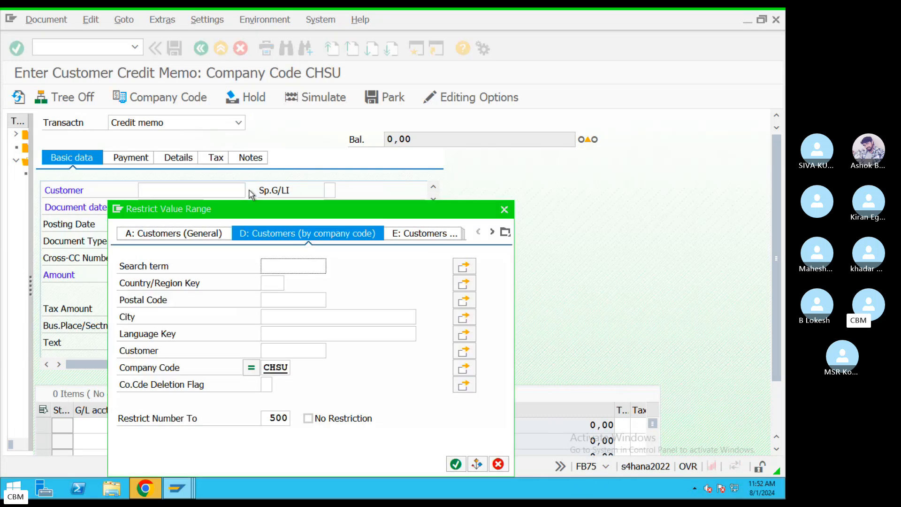
{"action": "left_click", "coordinate": [456, 464]}
{"action": "left_click", "coordinate": [254, 282]}
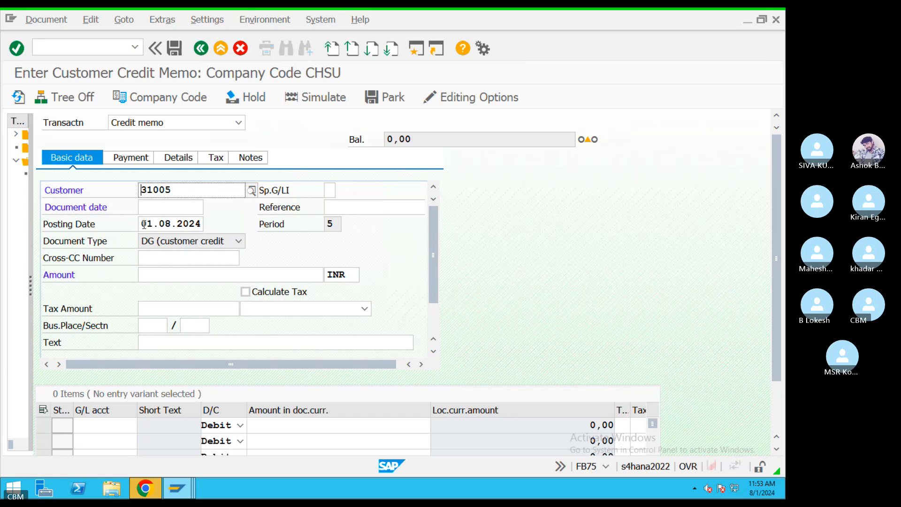
{"action": "left_click_drag", "start_coordinate": [141, 225], "coordinate": [241, 231]}
{"action": "key", "text": "ctrl+c"}
{"action": "key", "text": "shift+Tab"}
{"action": "key", "text": "ctrl+v"}
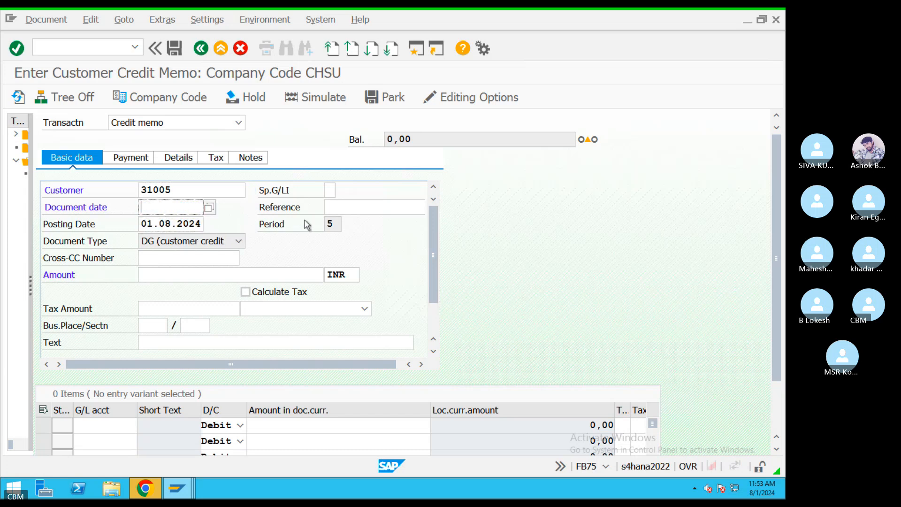
Enter reference REf3434, amount 10000 INR and text "Sales return" in the credit memo's basic data
{"action": "left_click", "coordinate": [337, 209]}
{"action": "type", "text": "REf3434"}
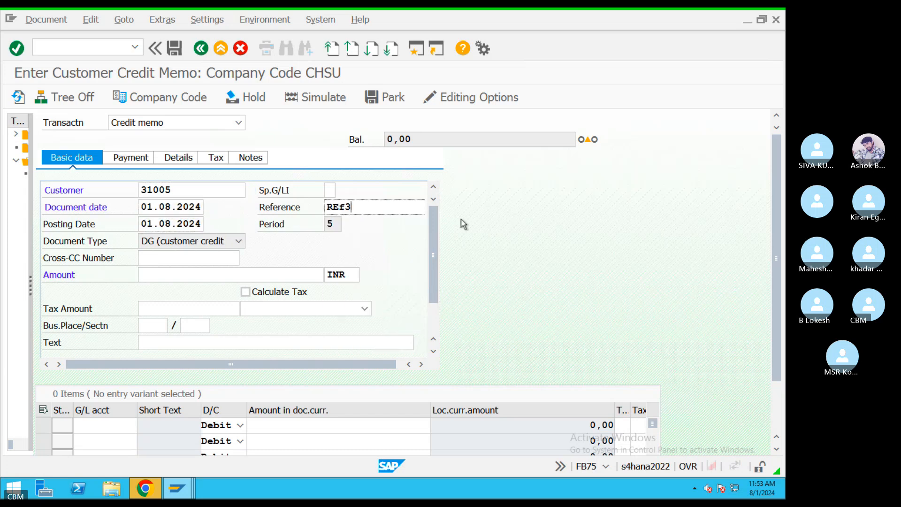
{"action": "left_click", "coordinate": [217, 272]}
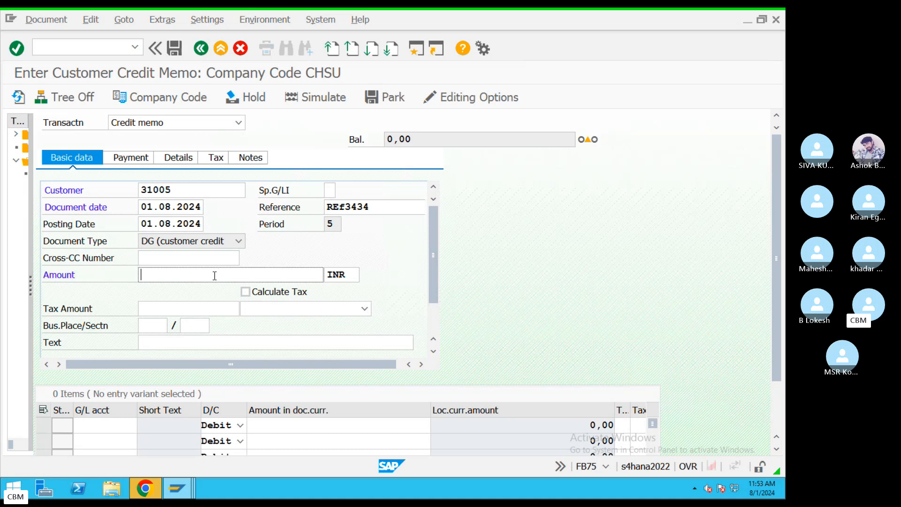
{"action": "type", "text": "10000"}
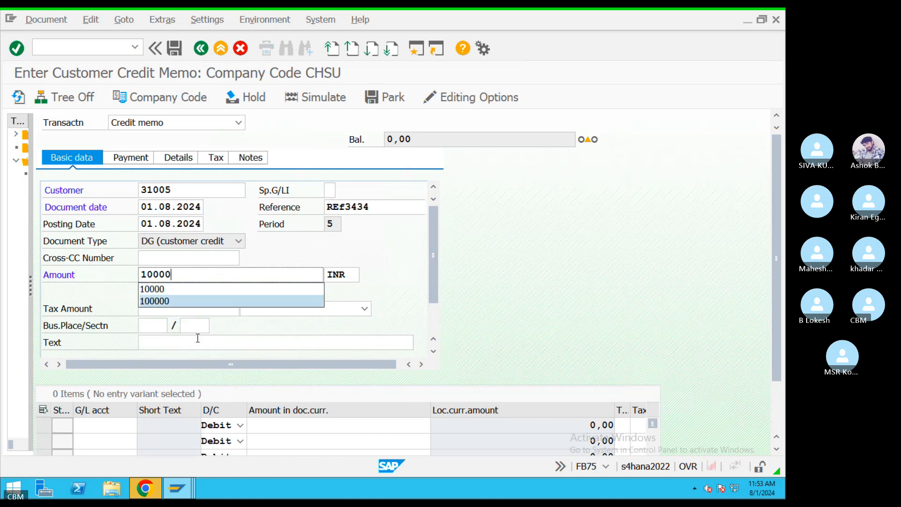
{"action": "left_click", "coordinate": [197, 342]}
{"action": "type", "text": "Sales"}
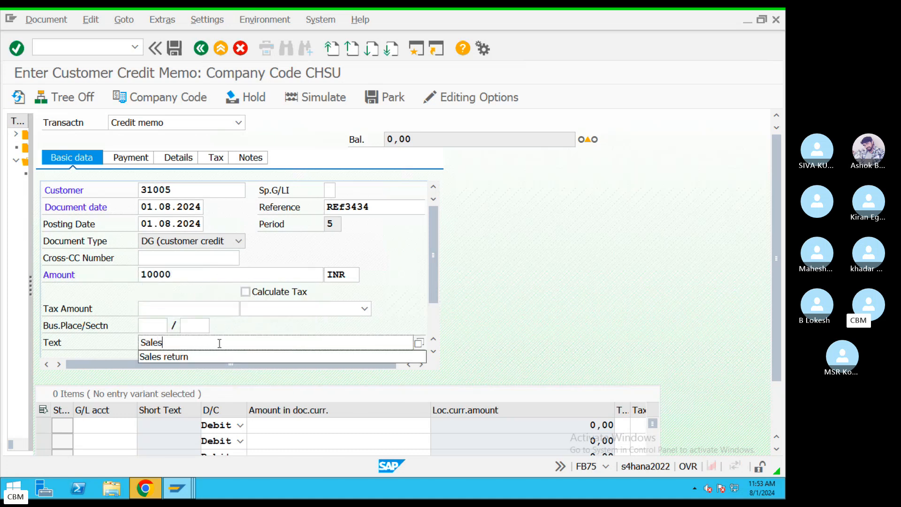
{"action": "type", "text": " return"}
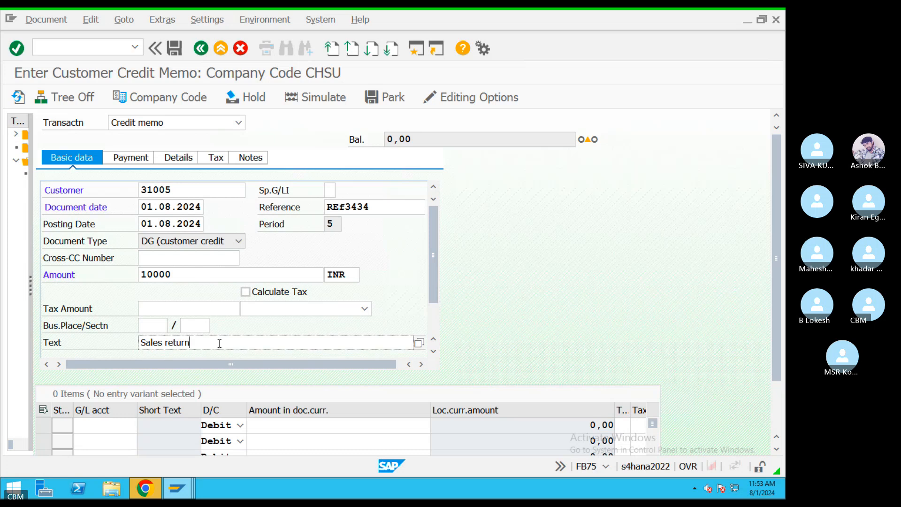
Add a debit line item for the Sales G/L account with an amount of 10000 in document currency
{"action": "left_click", "coordinate": [110, 428]}
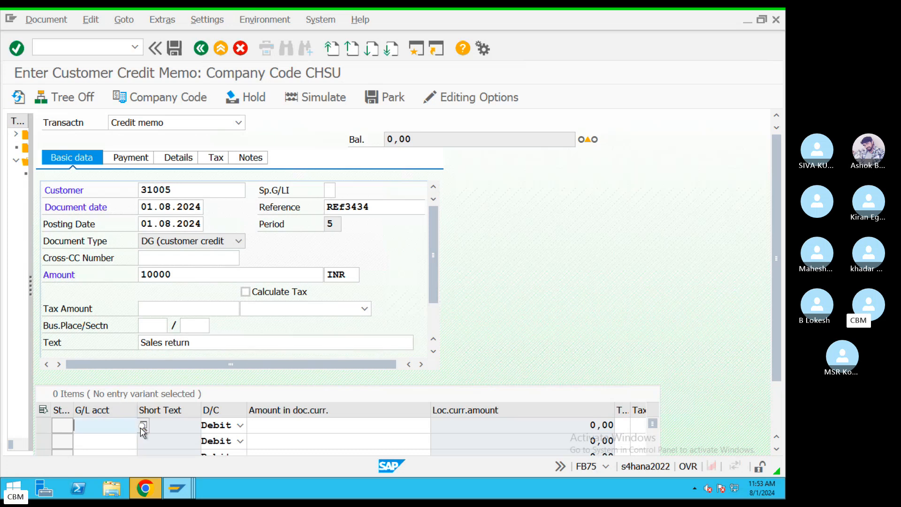
{"action": "left_click", "coordinate": [137, 426]}
{"action": "left_click", "coordinate": [353, 464]}
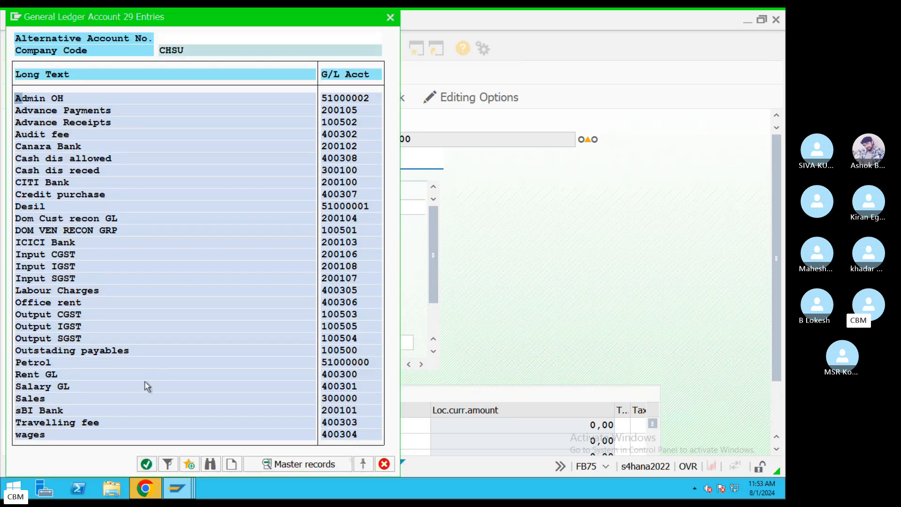
{"action": "double_click", "coordinate": [31, 398]}
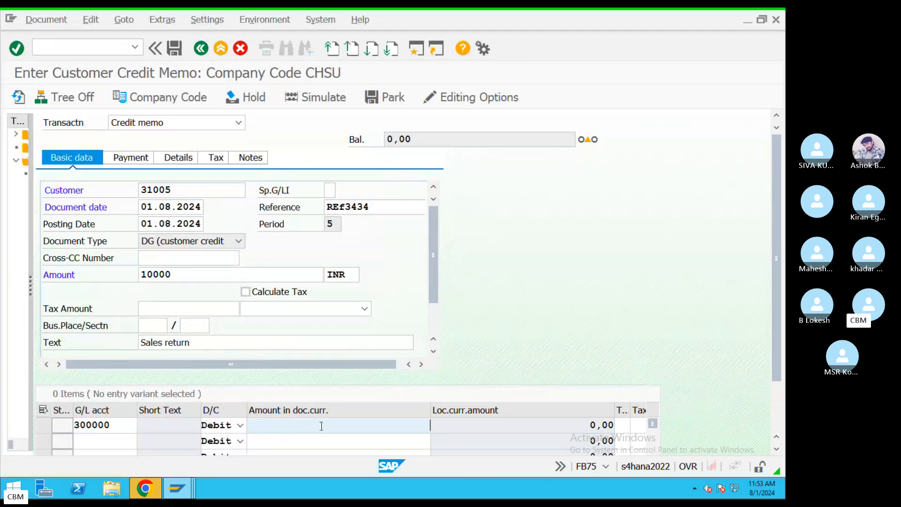
{"action": "type", "text": "10000"}
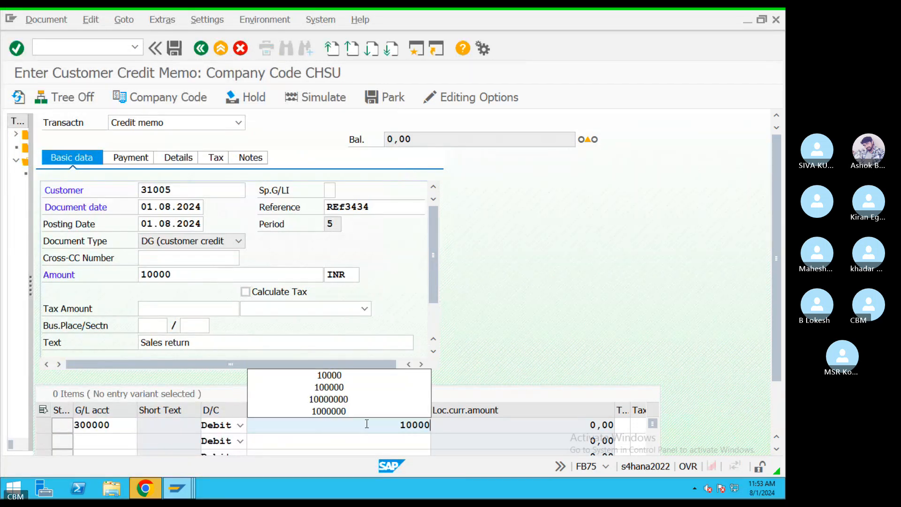
{"action": "left_click", "coordinate": [367, 423]}
Enter "test" as the text of the Sales line item in the credit memo
{"action": "key", "text": "Tab"}
{"action": "key", "text": "Tab"}
{"action": "key", "text": "Tab"}
{"action": "key", "text": "Tab"}
{"action": "key", "text": "Tab"}
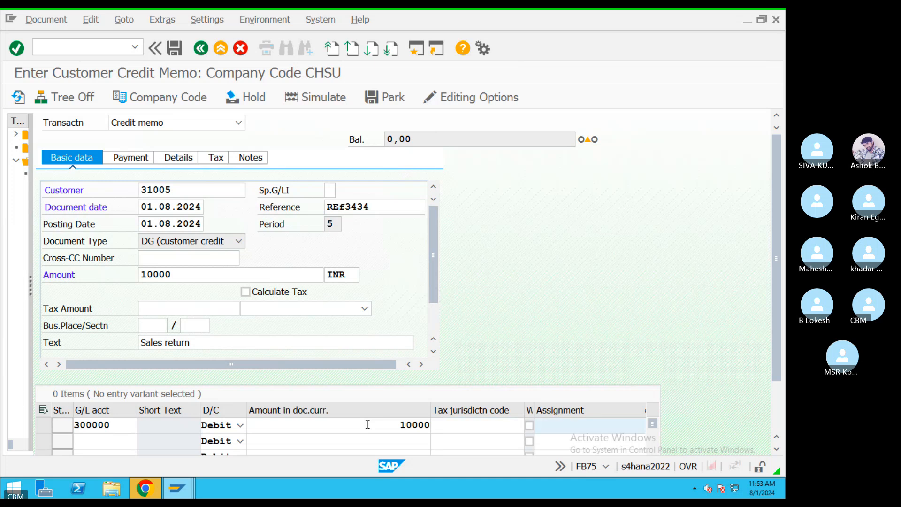
{"action": "key", "text": "Tab"}
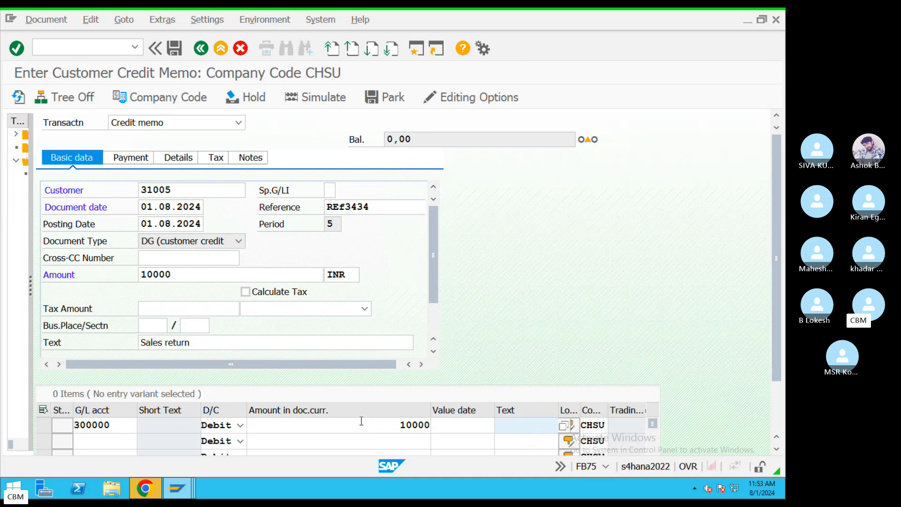
{"action": "type", "text": "test"}
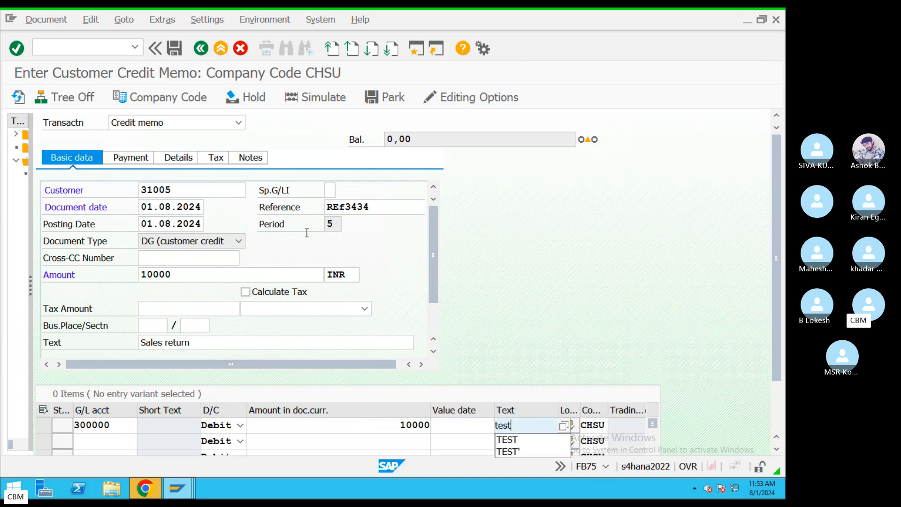
Set the credit memo's payment terms to 0001 (pay immediately) and its payment method to 2
{"action": "left_click", "coordinate": [138, 163]}
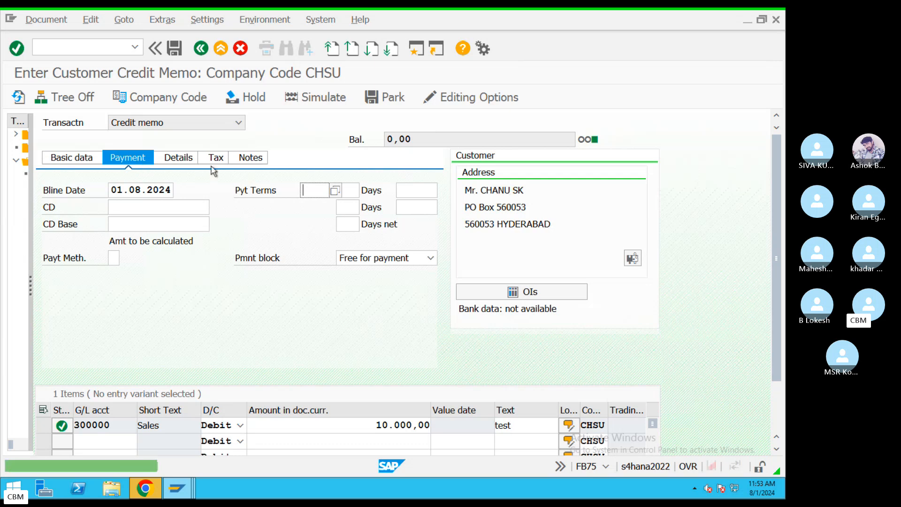
{"action": "left_click", "coordinate": [334, 190]}
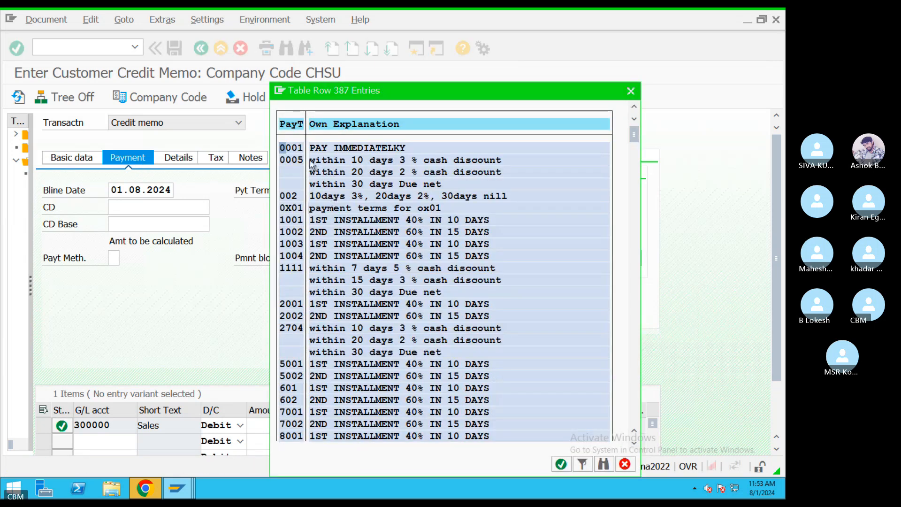
{"action": "double_click", "coordinate": [299, 150]}
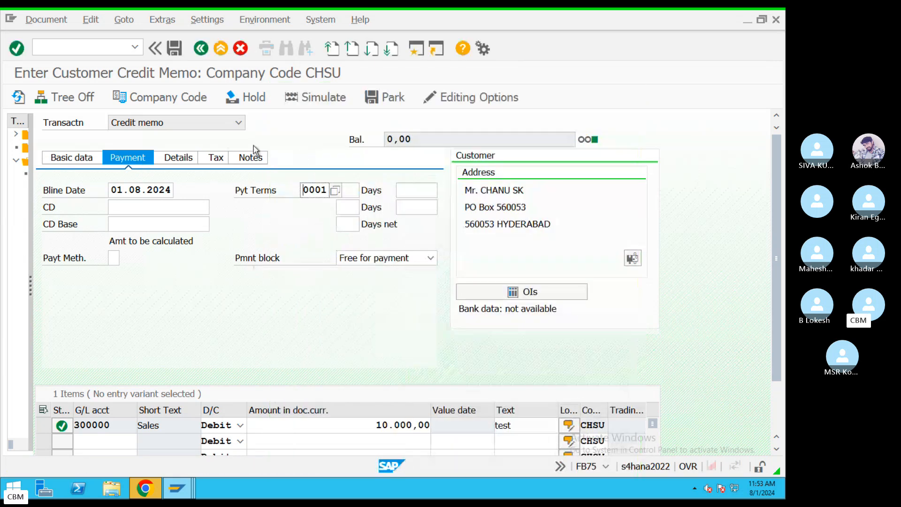
{"action": "left_click", "coordinate": [114, 258]}
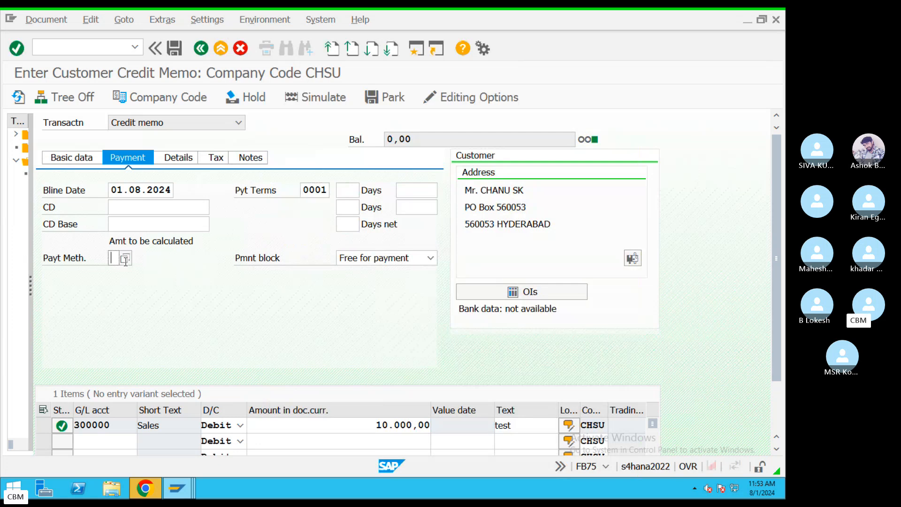
{"action": "type", "text": "2"}
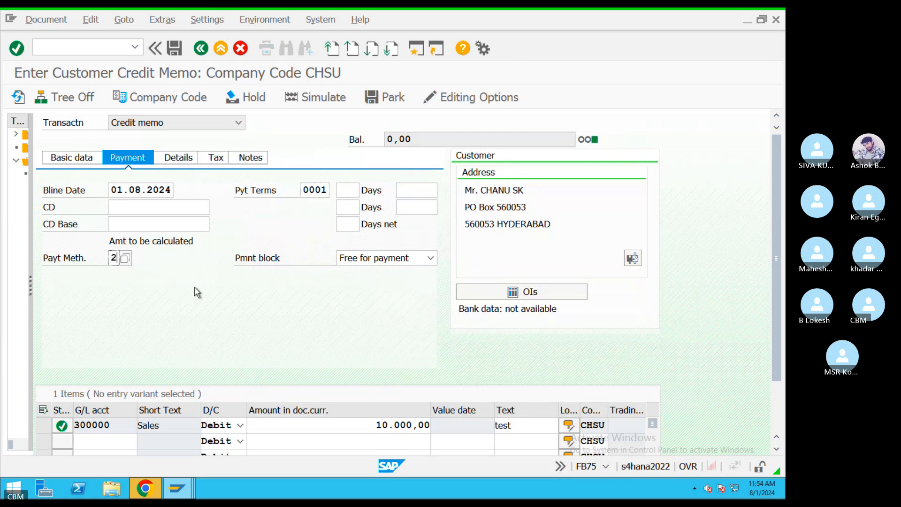
Set the credit memo's payment method to 4
{"action": "key", "text": "BackSpace"}
{"action": "type", "text": "2"}
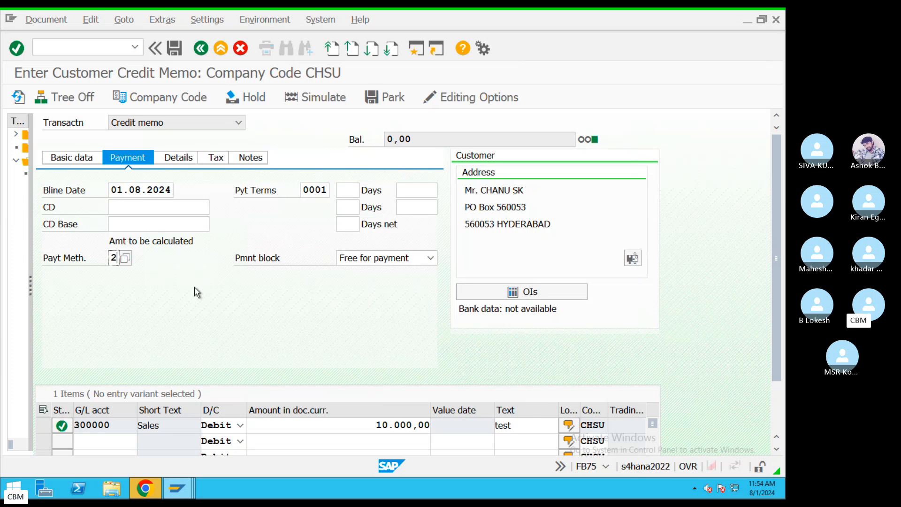
{"action": "key", "text": "BackSpace"}
{"action": "type", "text": "4"}
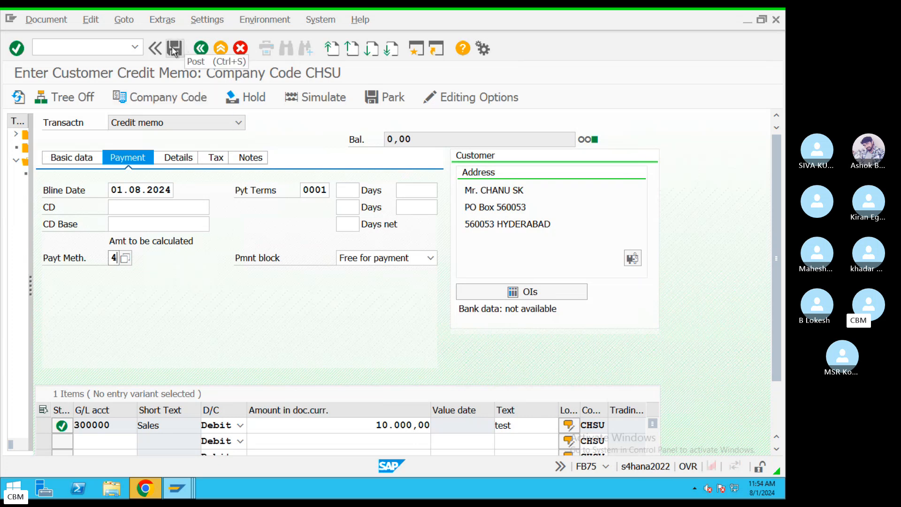
Simulate the customer credit memo and post it from the document overview
{"action": "left_click", "coordinate": [315, 96]}
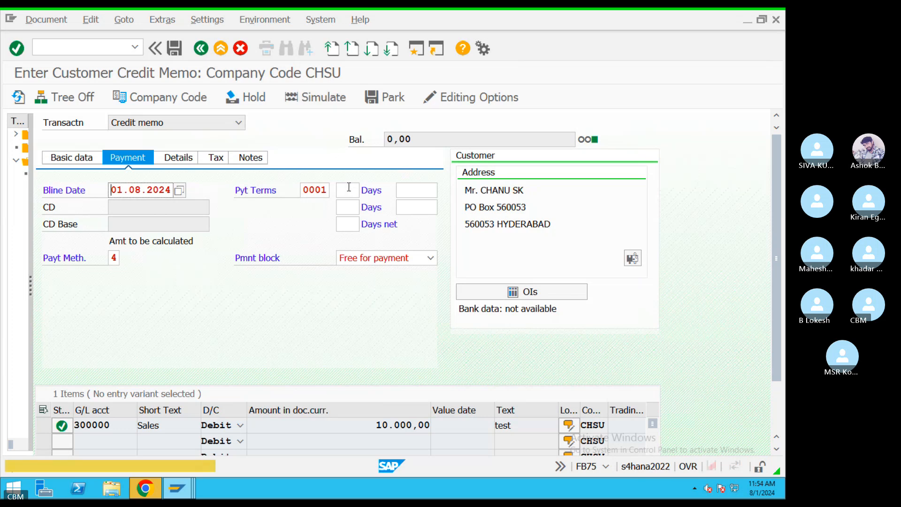
{"action": "key", "text": "Return"}
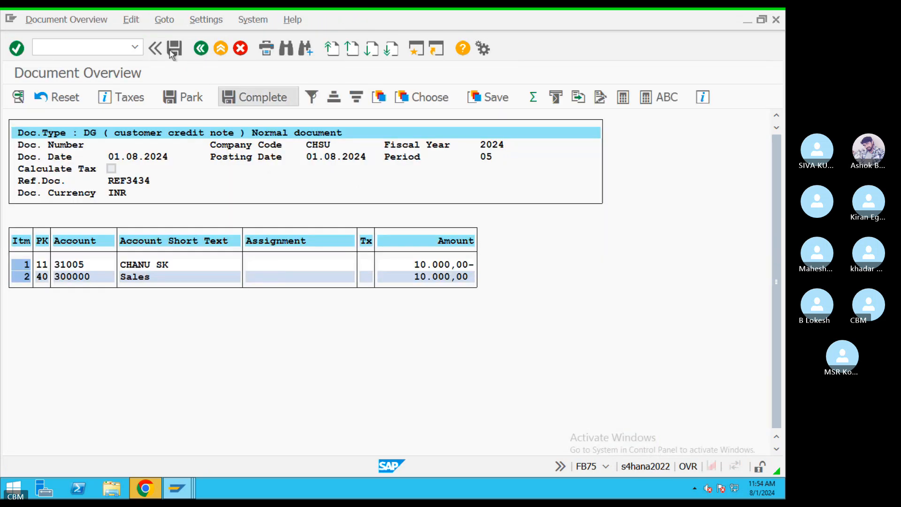
{"action": "left_click", "coordinate": [172, 52]}
Switch to the Customer Line Item Display session, refresh the list and view the first invoice's line item
{"action": "left_click", "coordinate": [182, 488]}
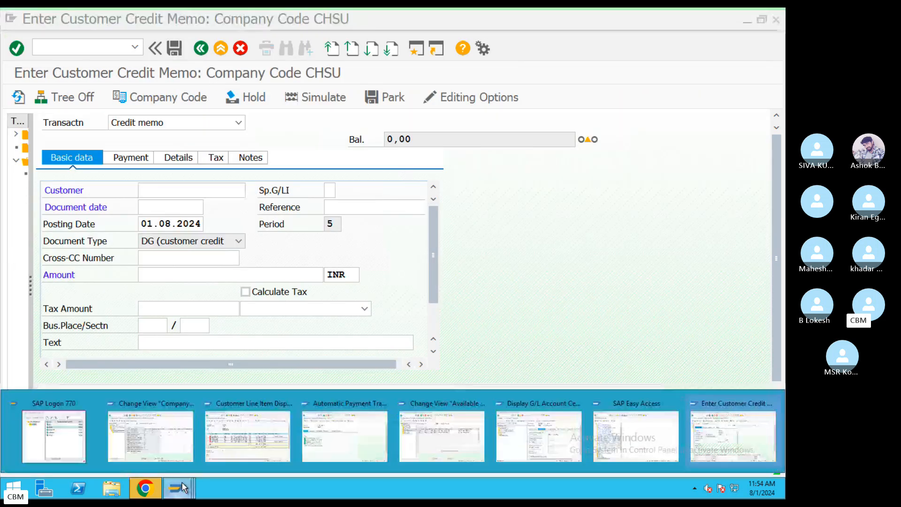
{"action": "left_click", "coordinate": [240, 431]}
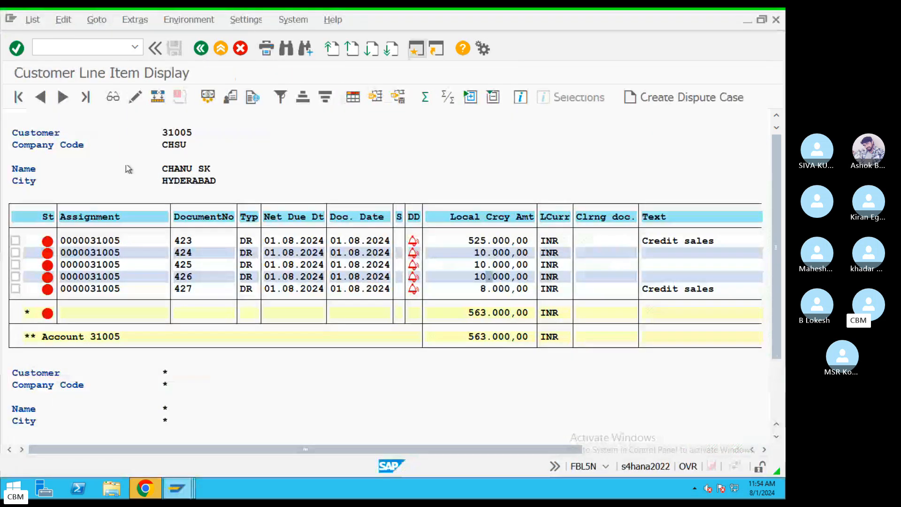
{"action": "left_click", "coordinate": [33, 20]}
{"action": "left_click", "coordinate": [45, 53]}
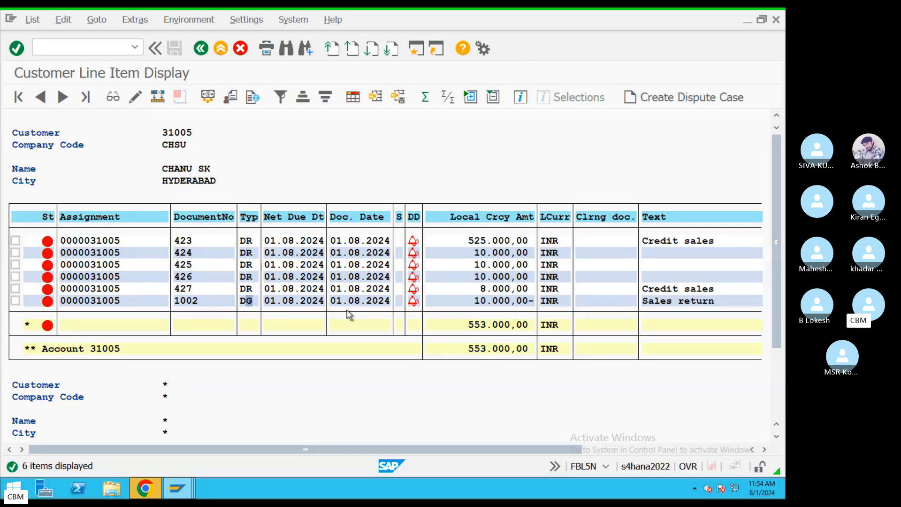
{"action": "double_click", "coordinate": [81, 240]}
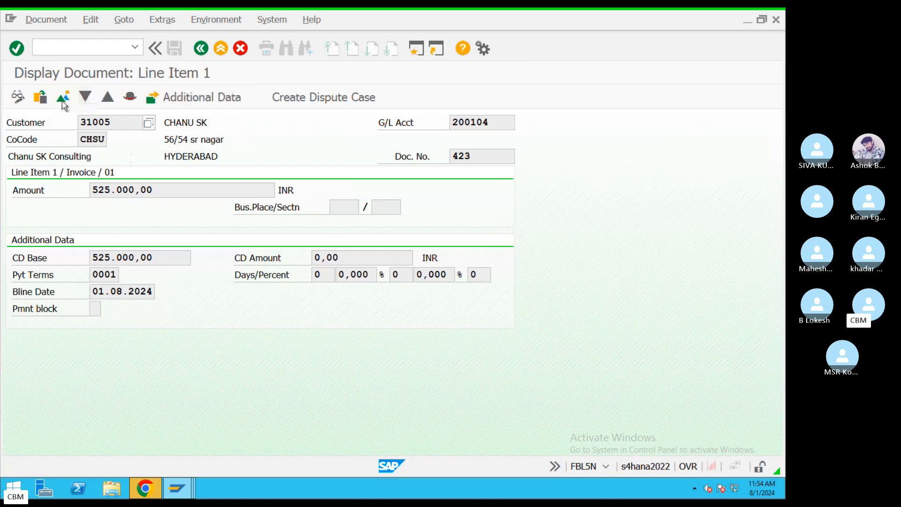
{"action": "left_click", "coordinate": [200, 47]}
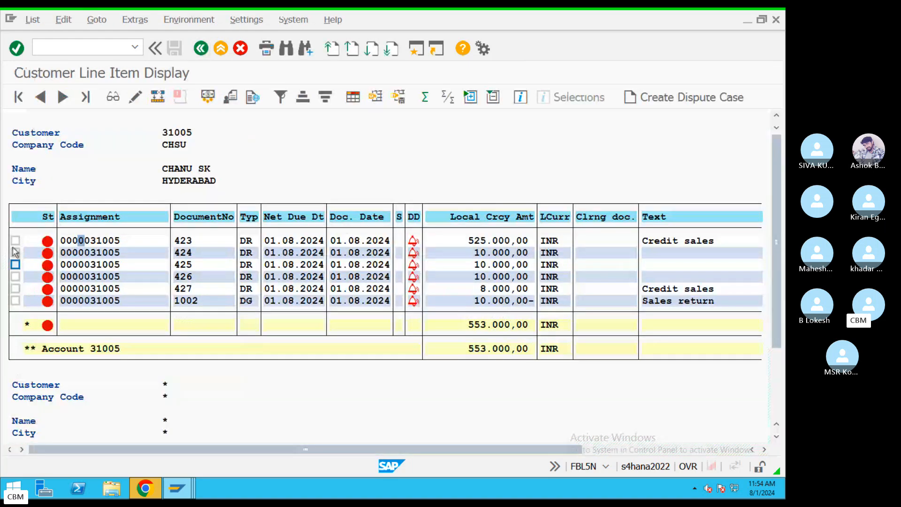
Select all five DR invoices in the line item list and mass change their payment method to 2
{"action": "left_click", "coordinate": [15, 241]}
{"action": "left_click", "coordinate": [16, 253]}
{"action": "left_click", "coordinate": [16, 276]}
{"action": "left_click", "coordinate": [16, 289]}
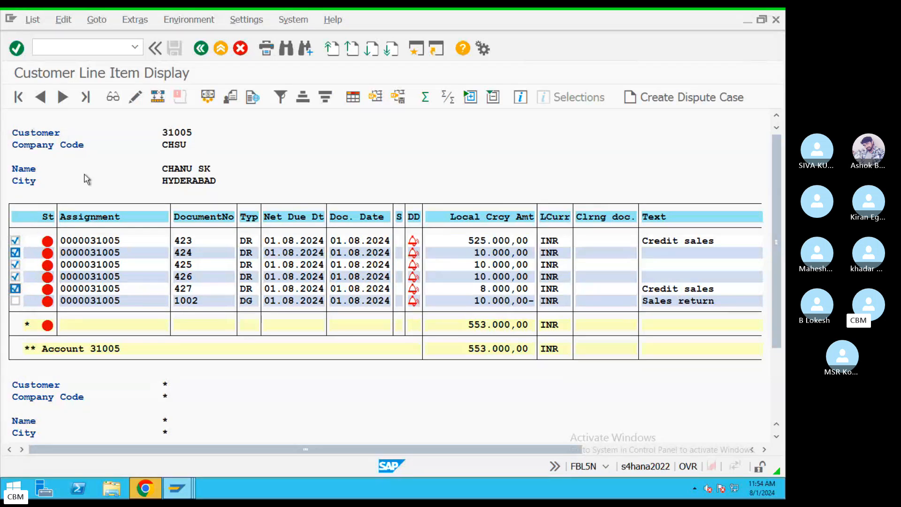
{"action": "left_click", "coordinate": [155, 99]}
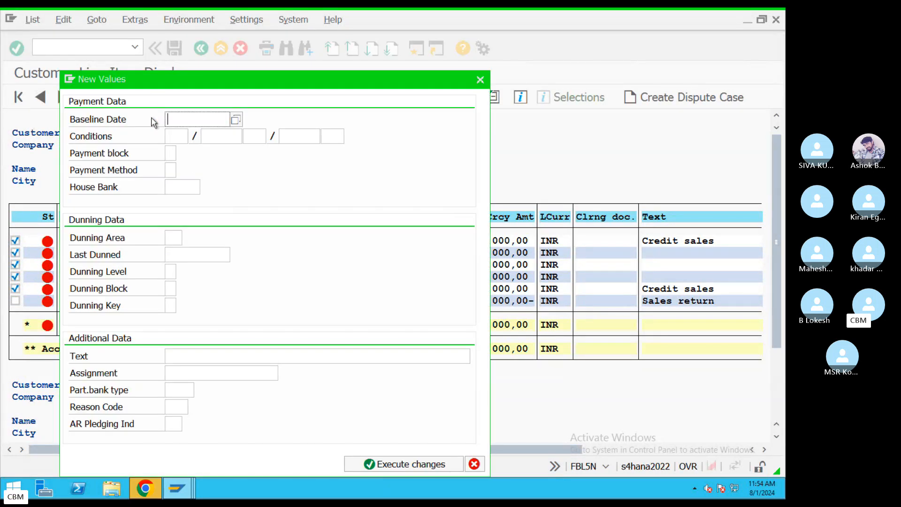
{"action": "left_click", "coordinate": [170, 170]}
{"action": "type", "text": "2"}
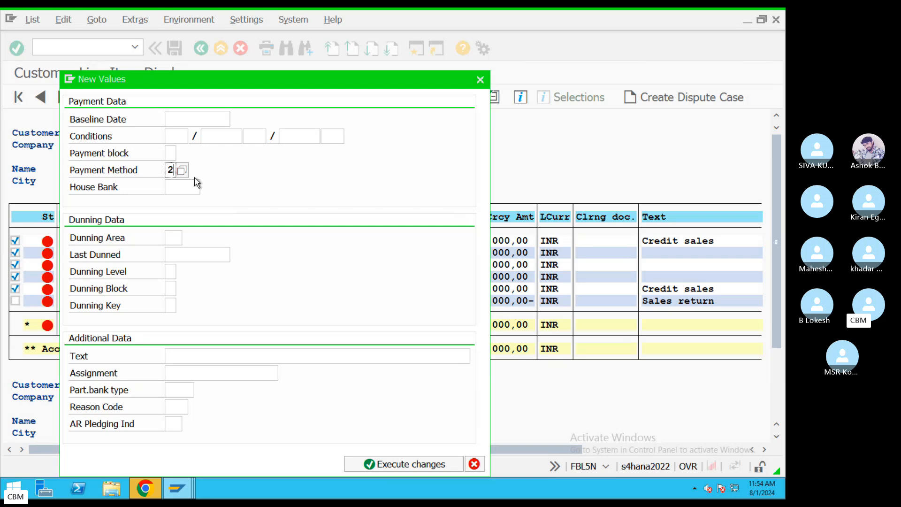
{"action": "left_click", "coordinate": [401, 464]}
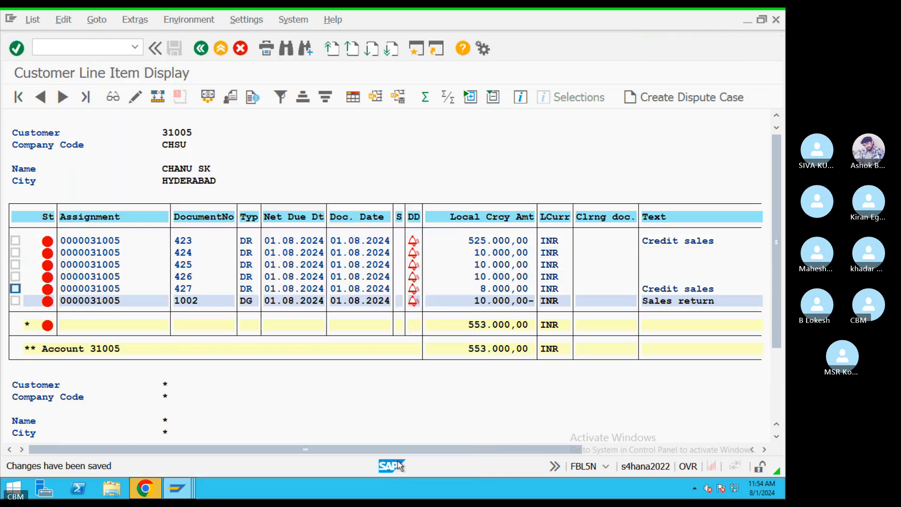
Check the payment method in the additional details of the first DR invoice and return to the list
{"action": "double_click", "coordinate": [94, 240]}
{"action": "left_click", "coordinate": [187, 101]}
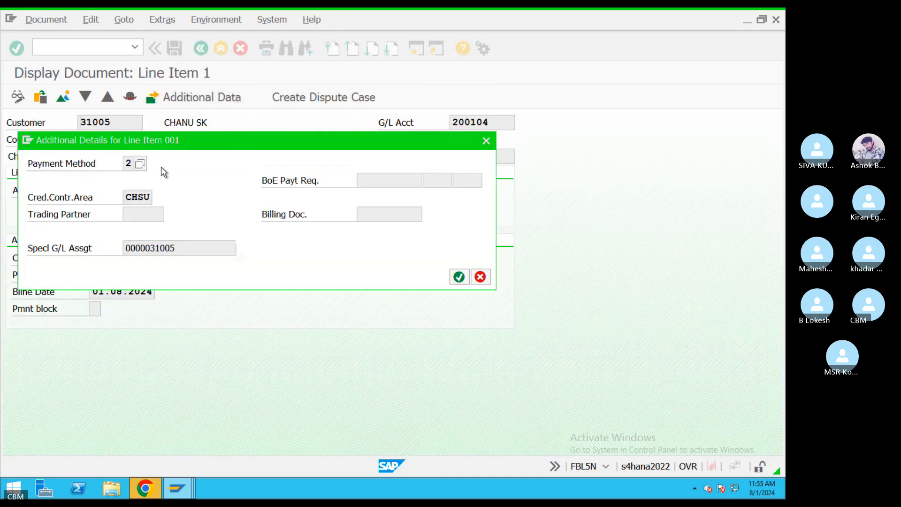
{"action": "left_click", "coordinate": [486, 140]}
{"action": "left_click", "coordinate": [201, 48]}
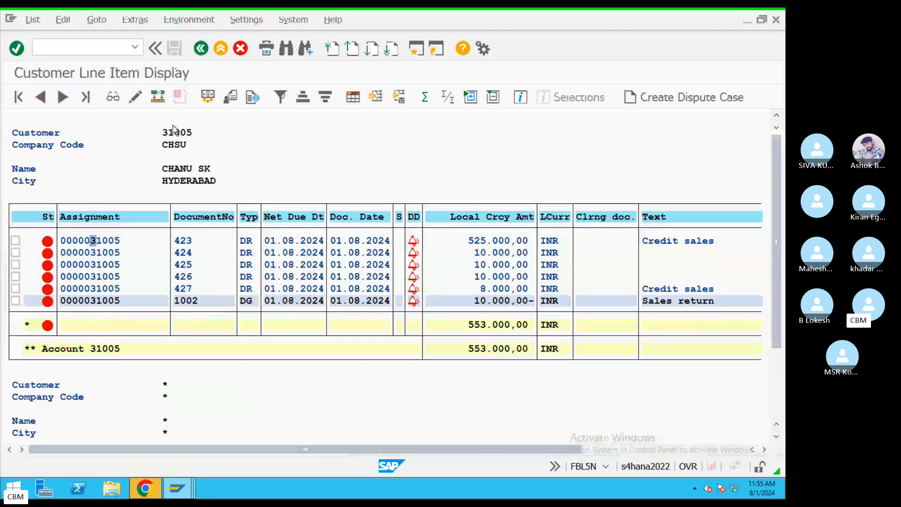
{"action": "left_click", "coordinate": [207, 301]}
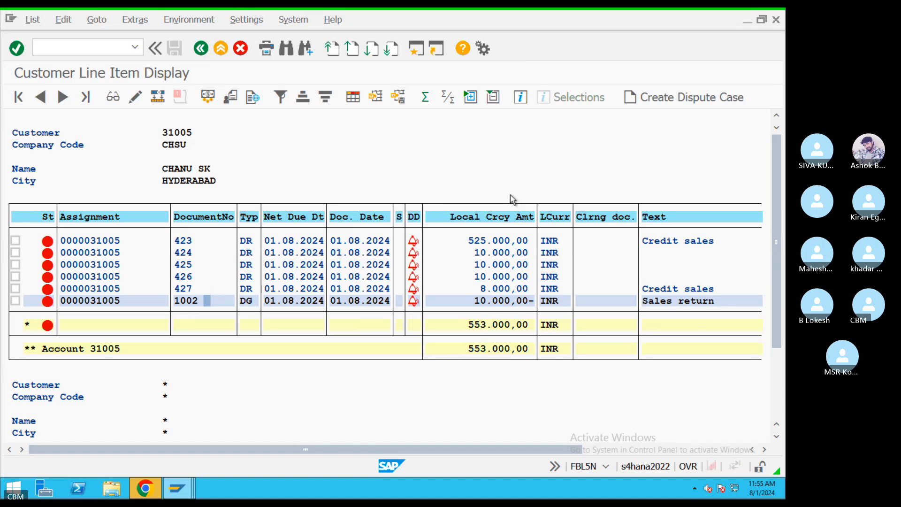
{"action": "left_click", "coordinate": [255, 303]}
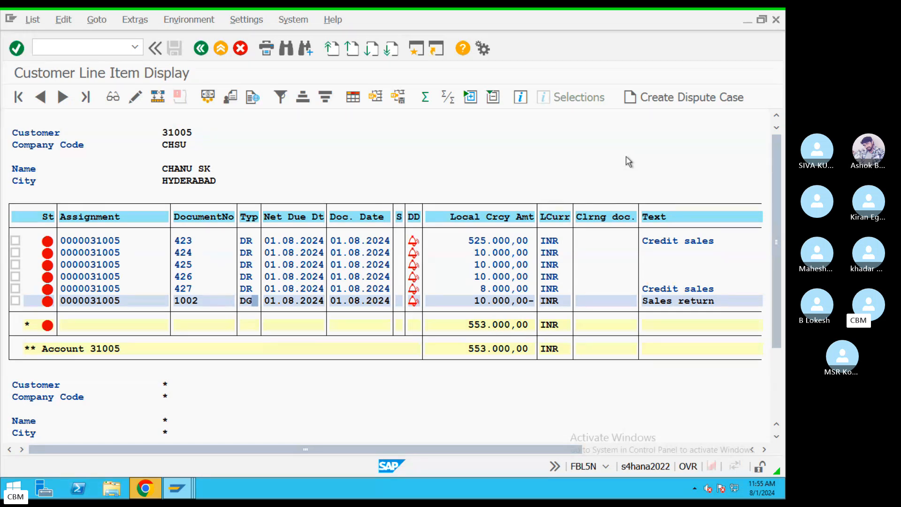
{"action": "left_click", "coordinate": [483, 300]}
{"action": "left_click", "coordinate": [489, 265]}
Open a new session and start the automatic payment transaction F110
{"action": "left_click", "coordinate": [415, 52]}
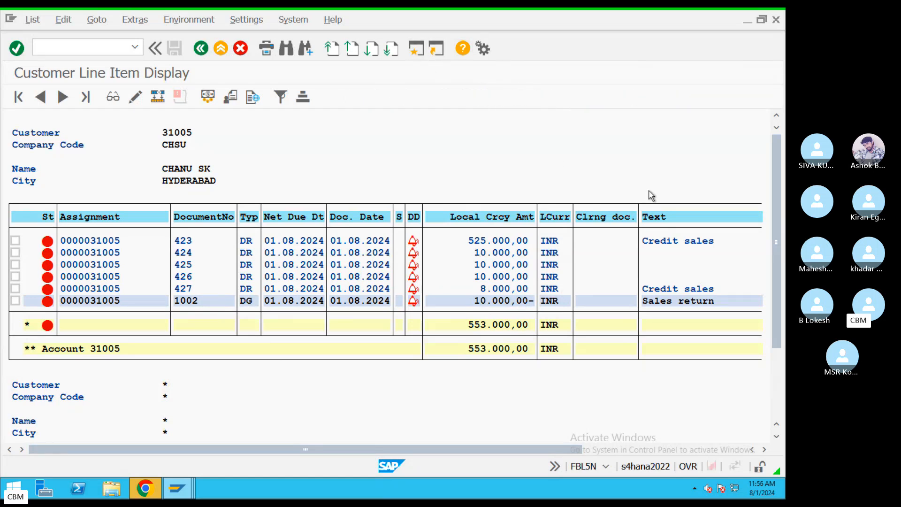
{"action": "type", "text": "F1"}
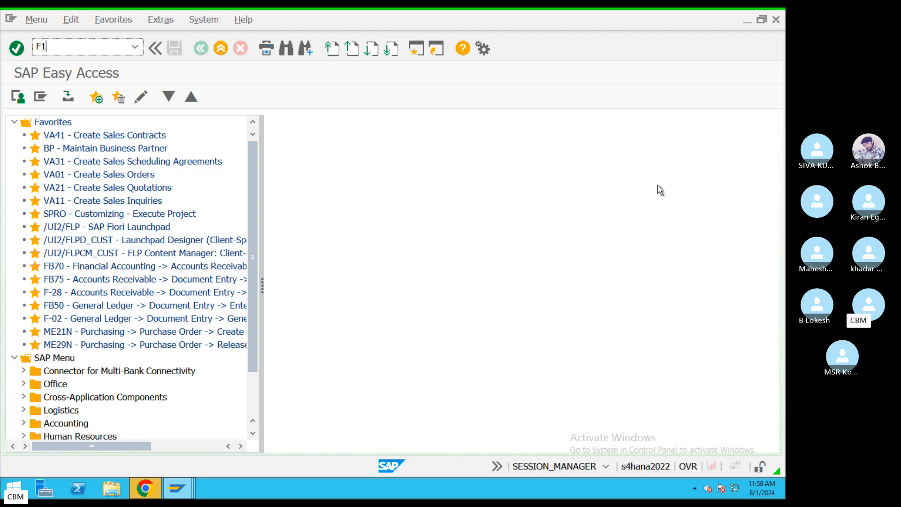
{"action": "type", "text": "10"}
{"action": "key", "text": "Return"}
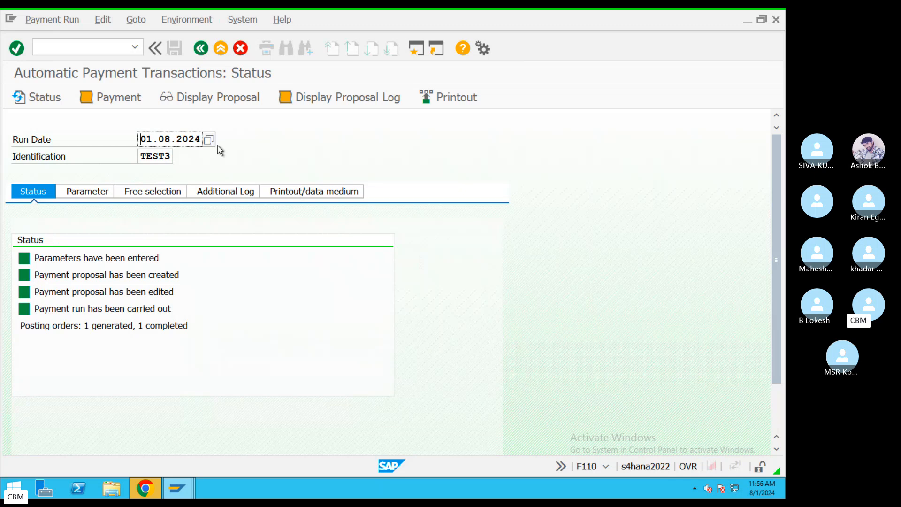
Enter identification TET44 for the payment run dated 01.08.2024 and open its parameters
{"action": "left_click", "coordinate": [169, 158]}
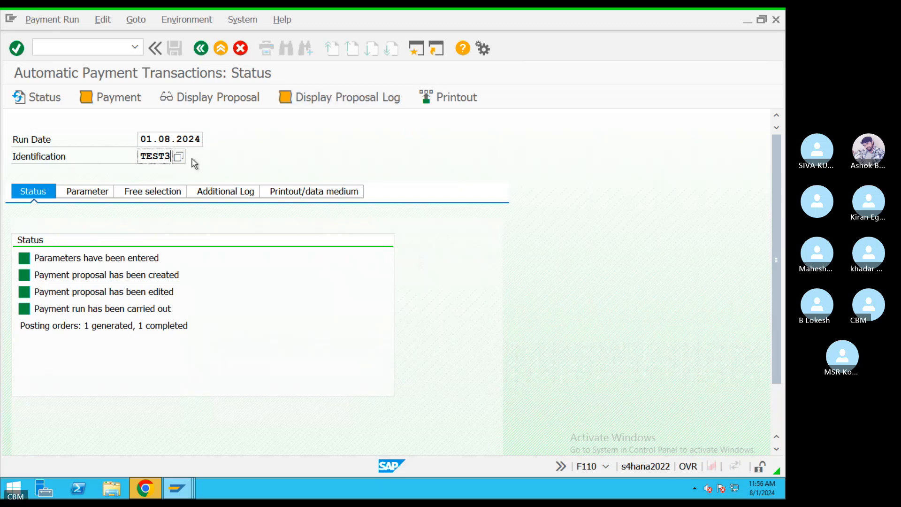
{"action": "key", "text": "BackSpace"}
{"action": "key", "text": "BackSpace"}
{"action": "key", "text": "BackSpace"}
{"action": "type", "text": "T44"}
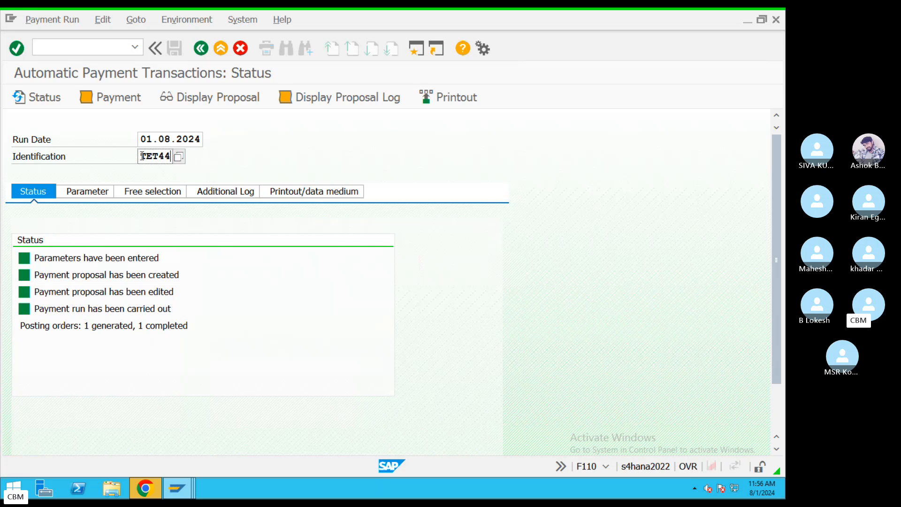
{"action": "left_click_drag", "start_coordinate": [142, 156], "coordinate": [197, 148]}
{"action": "left_click", "coordinate": [84, 192]}
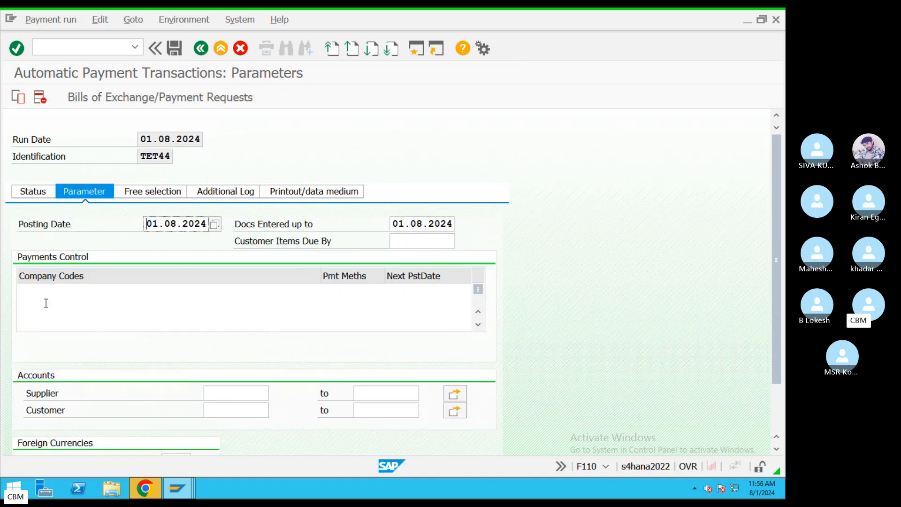
Enter company code CHSU with payment methods 24 and next posting date 02.08.2024 in the payments control
{"action": "left_click", "coordinate": [144, 291]}
{"action": "type", "text": "CHSU"}
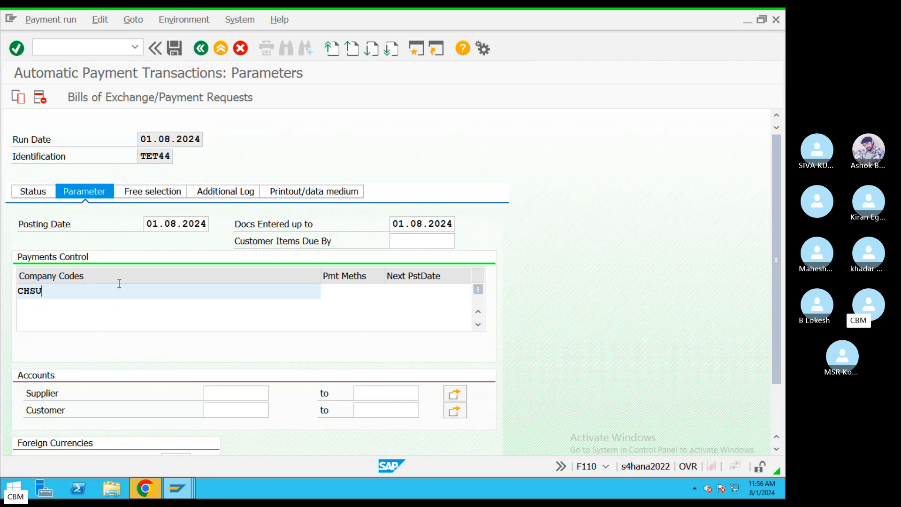
{"action": "left_click", "coordinate": [339, 290]}
{"action": "type", "text": "2"}
{"action": "left_click", "coordinate": [327, 305]}
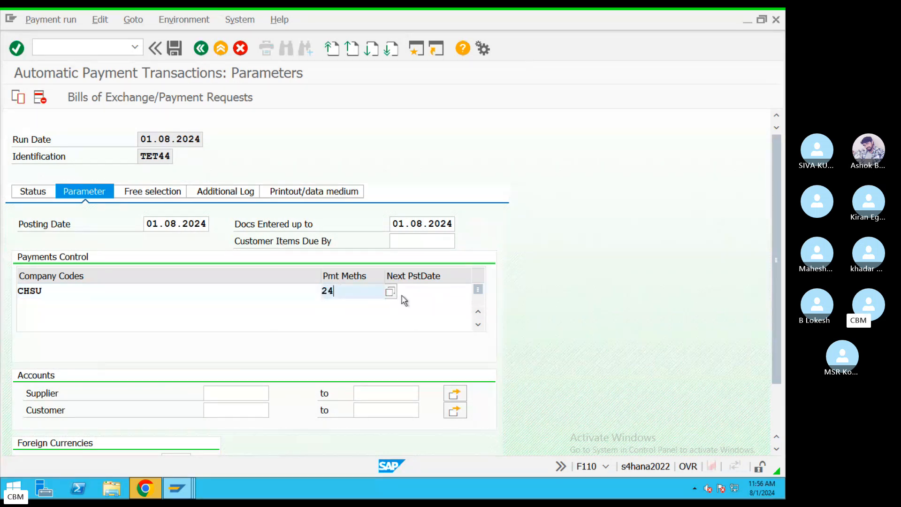
{"action": "left_click", "coordinate": [402, 296]}
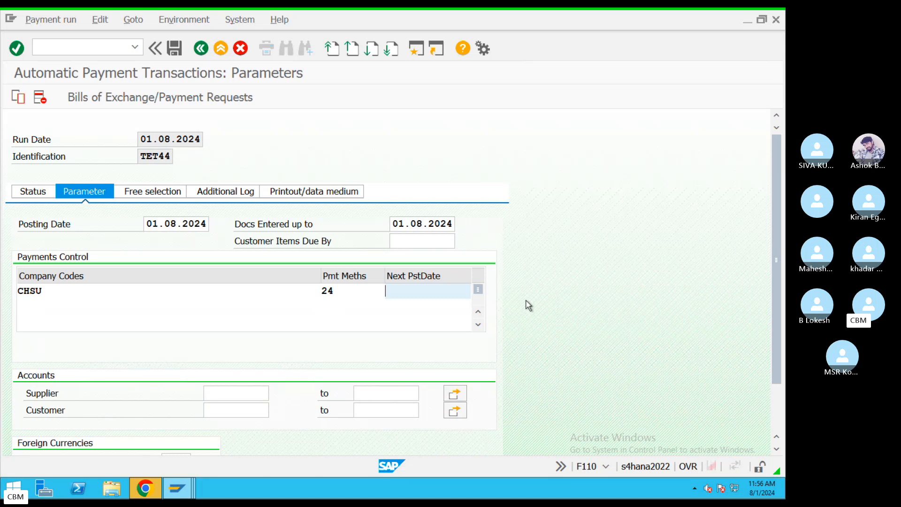
{"action": "type", "text": "0"}
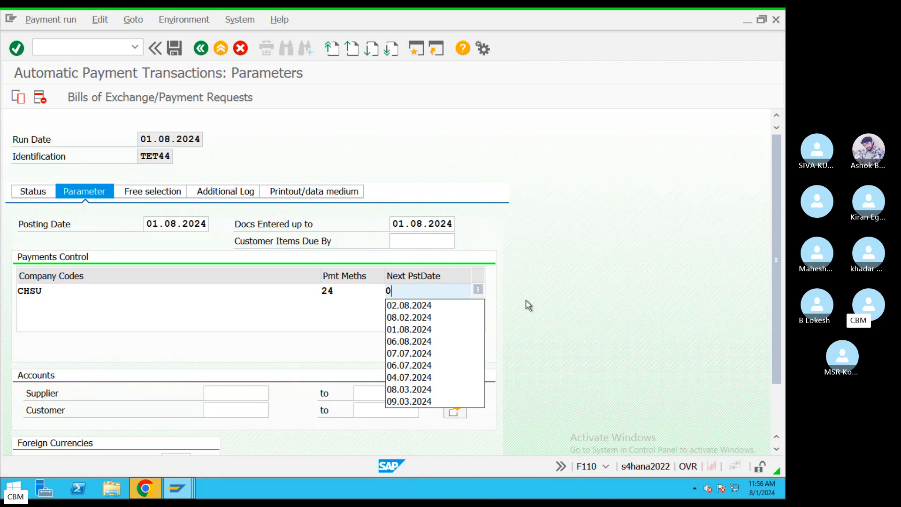
{"action": "left_click", "coordinate": [425, 306]}
{"action": "left_click_drag", "start_coordinate": [445, 288], "coordinate": [379, 305]}
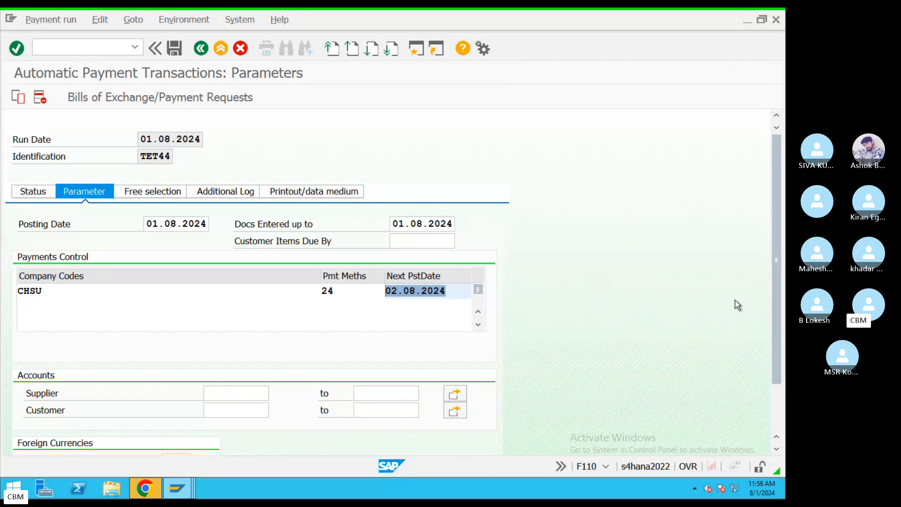
Look up the customers of company code CHSU and pick the invoiced customer's account for the payment run
{"action": "left_click", "coordinate": [229, 392]}
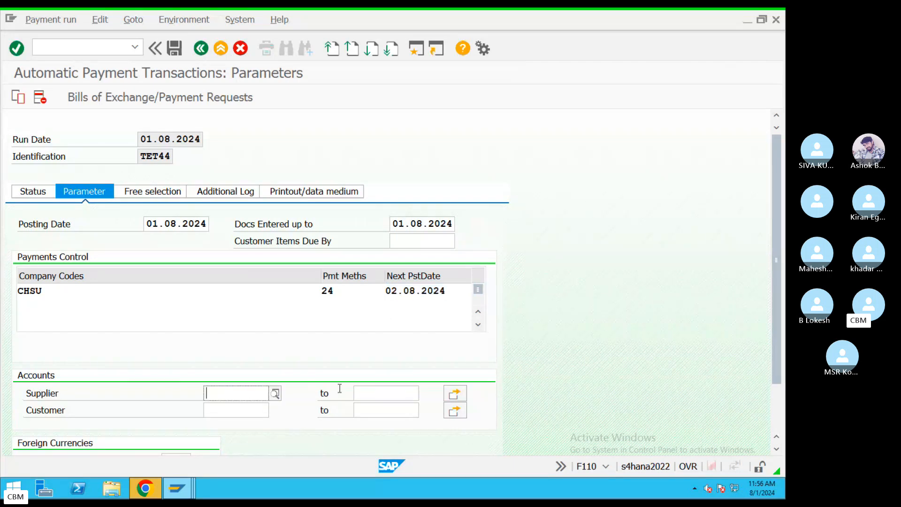
{"action": "left_click", "coordinate": [266, 409]}
{"action": "left_click", "coordinate": [275, 411]}
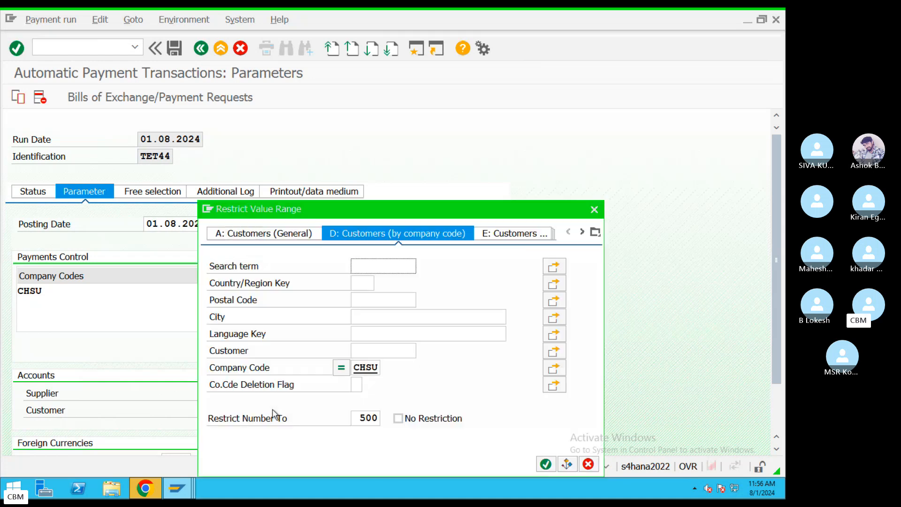
{"action": "left_click", "coordinate": [546, 464]}
{"action": "double_click", "coordinate": [198, 385]}
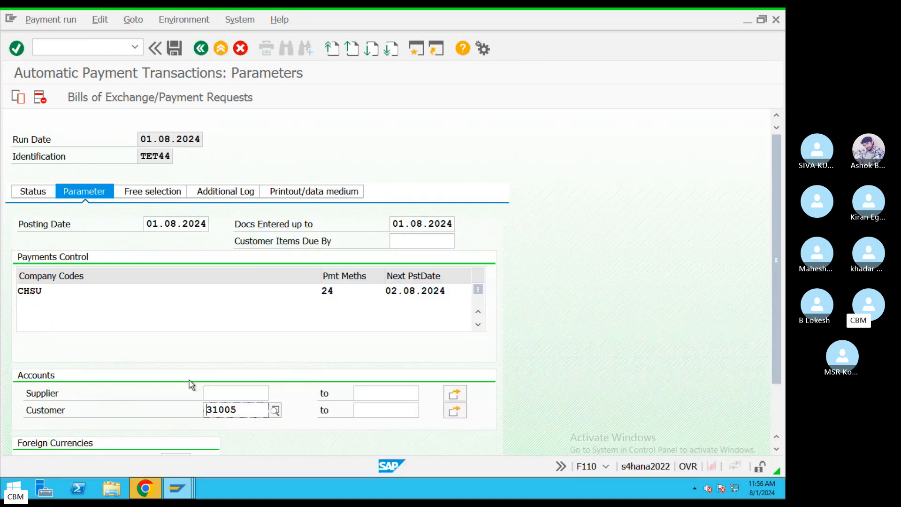
Review the company code, payment methods, next posting date and customer entries in the payment run parameters
{"action": "left_click", "coordinate": [377, 410]}
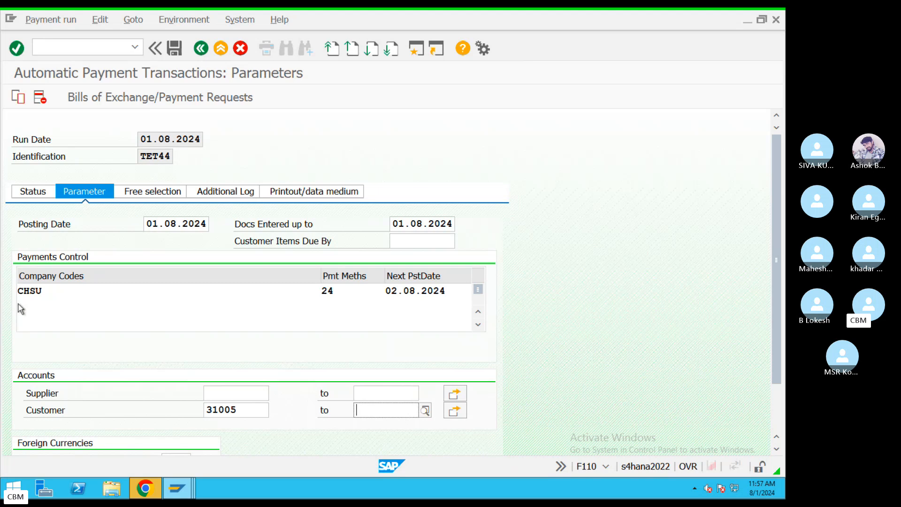
{"action": "left_click", "coordinate": [59, 295]}
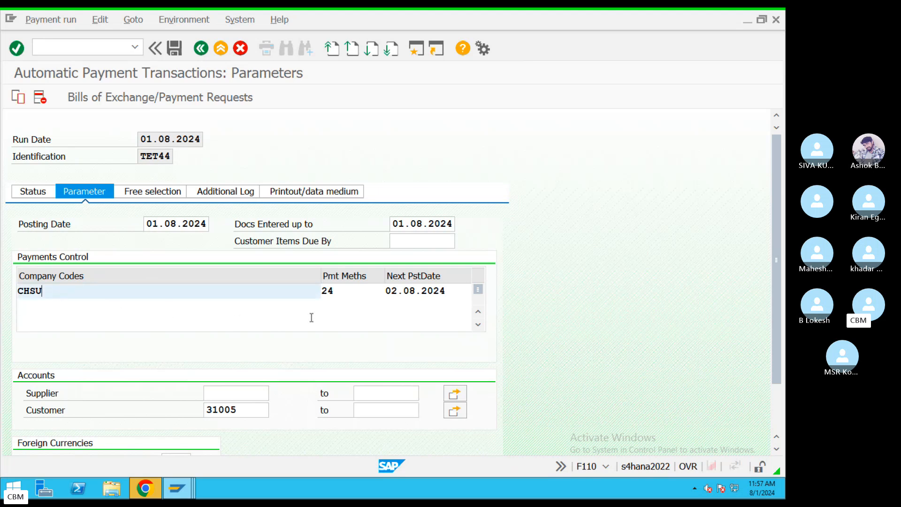
{"action": "left_click", "coordinate": [338, 295]}
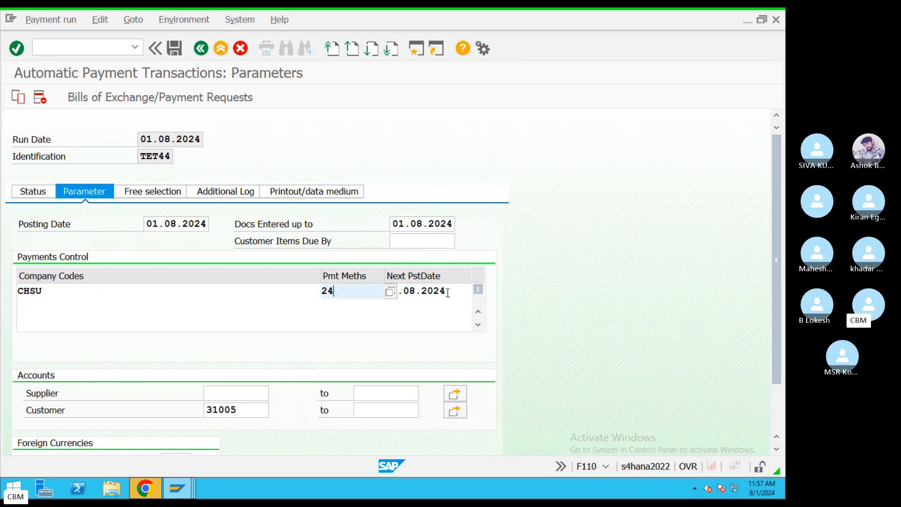
{"action": "key", "text": "Tab"}
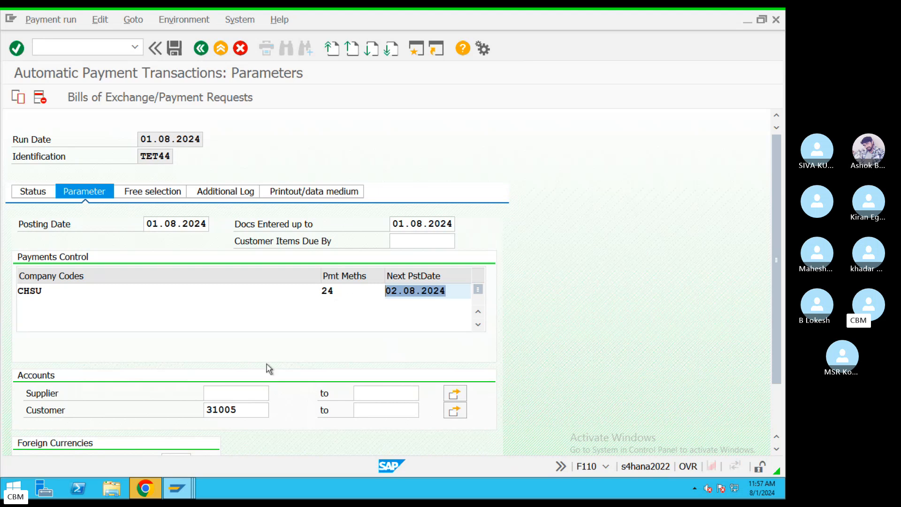
{"action": "left_click_drag", "start_coordinate": [255, 409], "coordinate": [193, 405]}
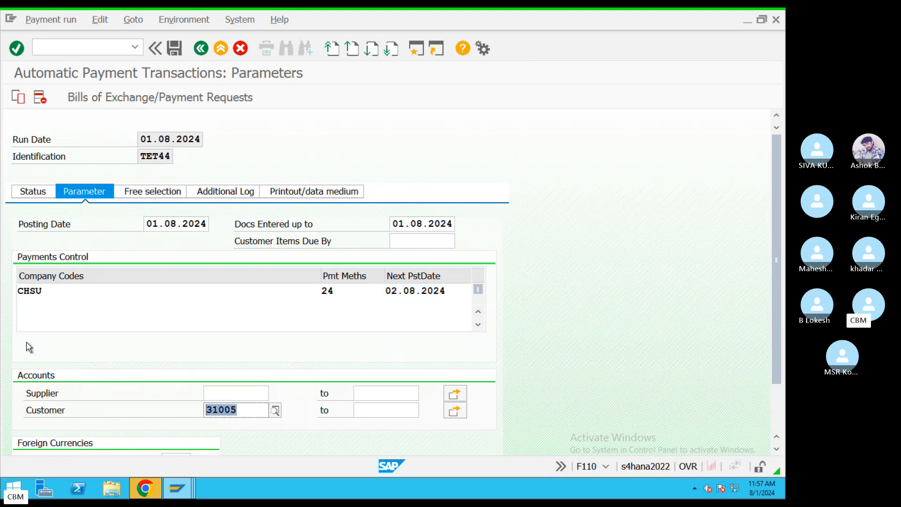
Enable additional logging for Due Date Check and Payment Method Selection in All Cases, and save the run parameters
{"action": "left_click", "coordinate": [248, 192]}
{"action": "left_click", "coordinate": [22, 258]}
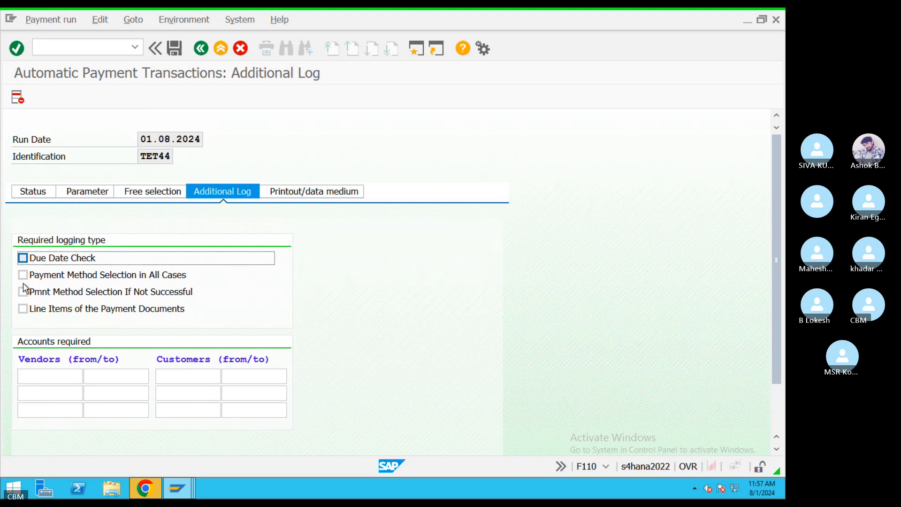
{"action": "left_click", "coordinate": [23, 274]}
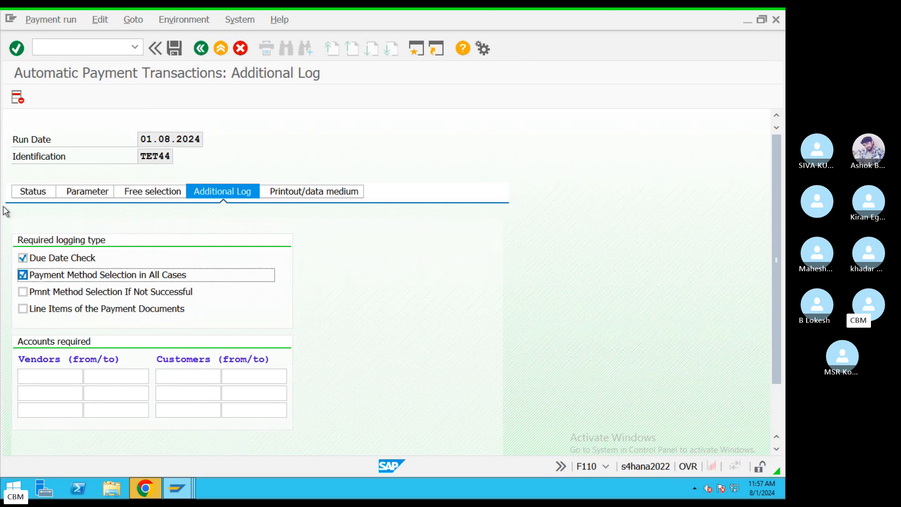
{"action": "left_click", "coordinate": [34, 194]}
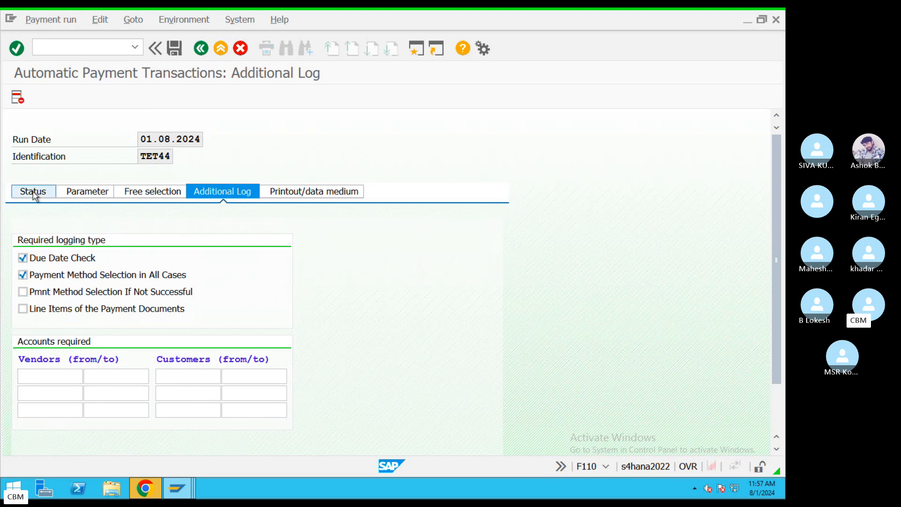
{"action": "left_click", "coordinate": [209, 284]}
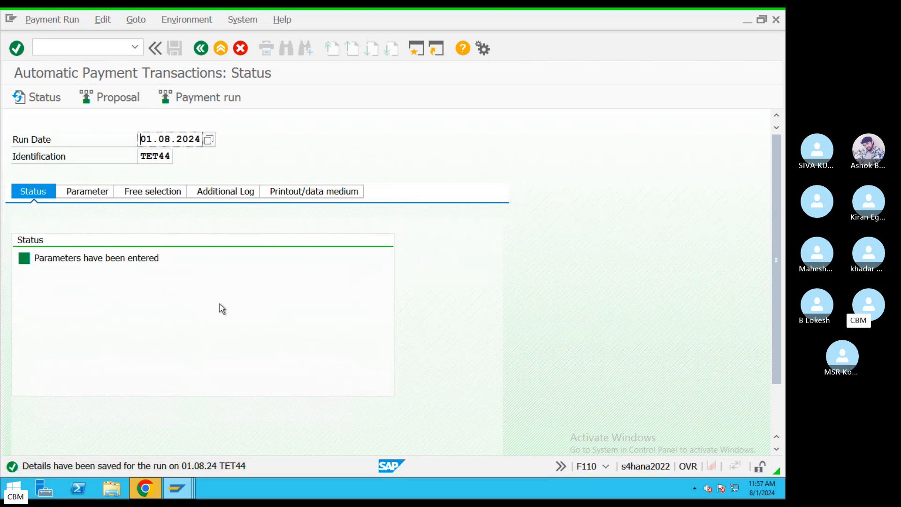
Schedule the payment proposal for run TET44 to start immediately
{"action": "left_click", "coordinate": [109, 100]}
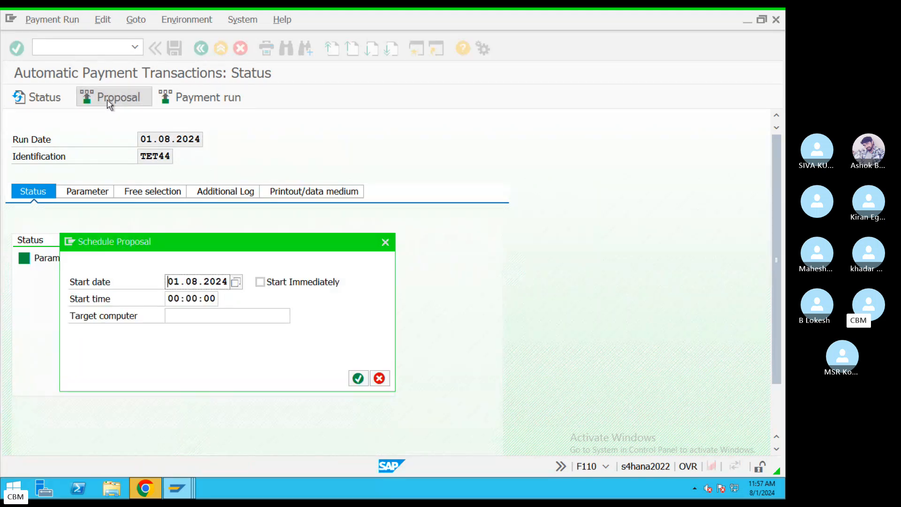
{"action": "left_click", "coordinate": [260, 281]}
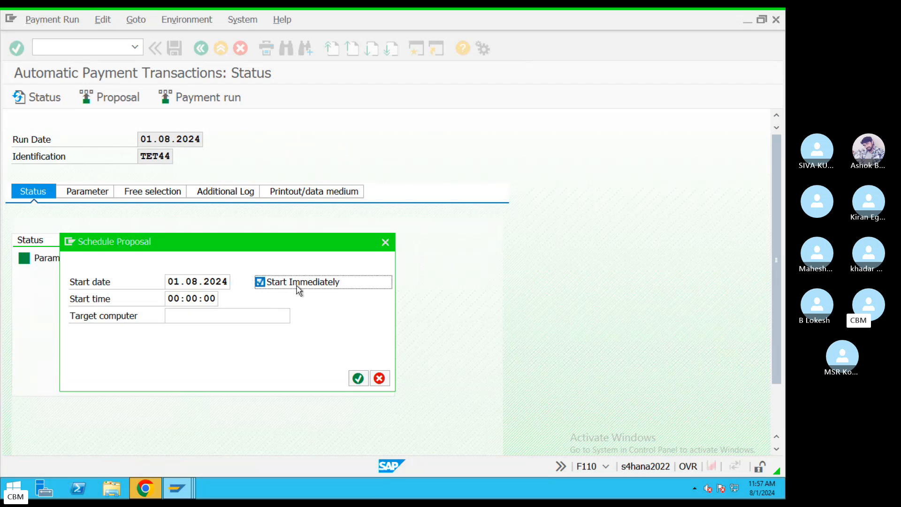
{"action": "left_click", "coordinate": [358, 378]}
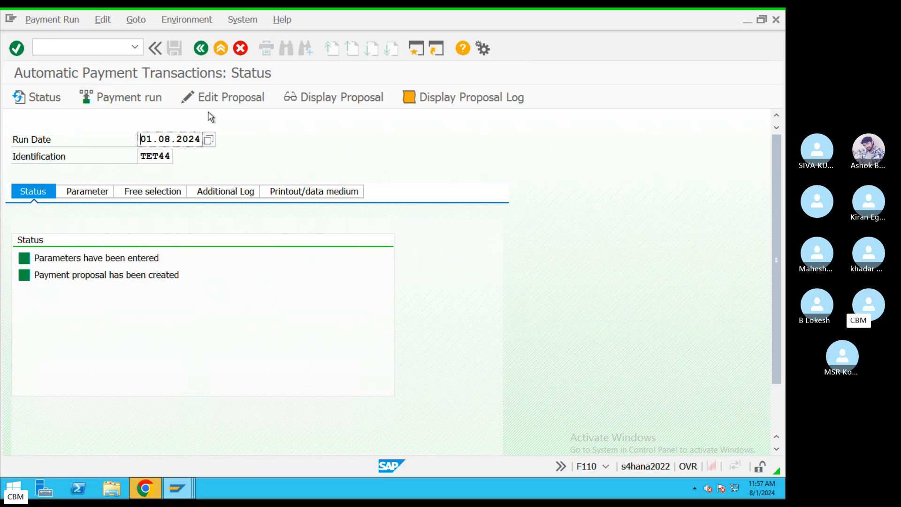
Open the payment proposal for editing and show the line item details of the 8.000,00 exception
{"action": "left_click", "coordinate": [217, 101]}
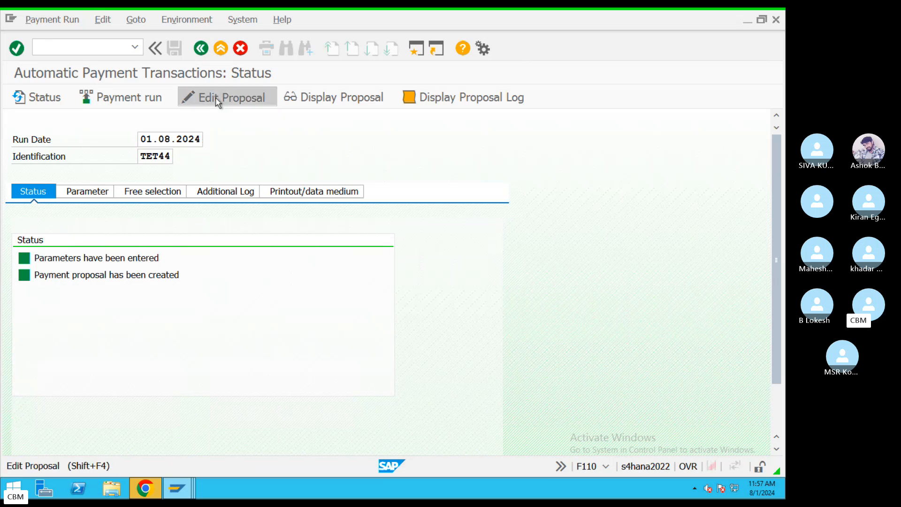
{"action": "left_click", "coordinate": [304, 325]}
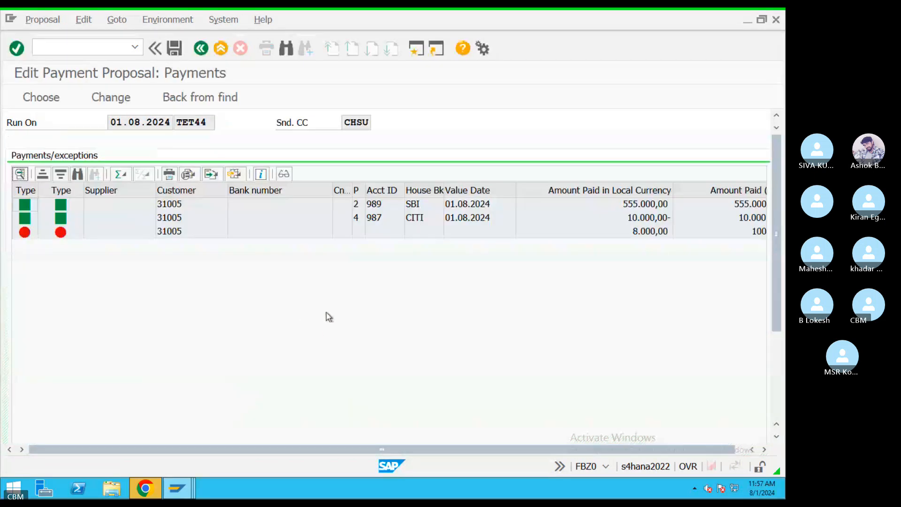
{"action": "left_click", "coordinate": [175, 233]}
{"action": "double_click", "coordinate": [173, 233]}
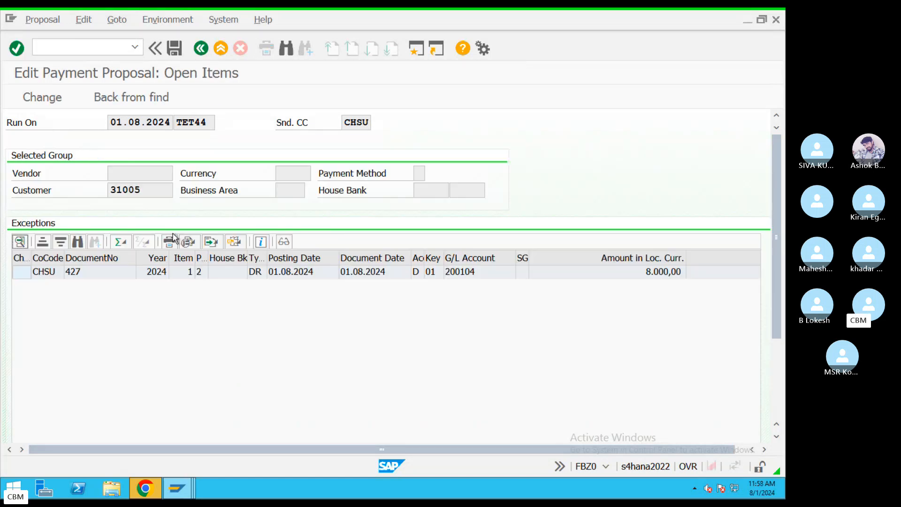
{"action": "double_click", "coordinate": [106, 277]}
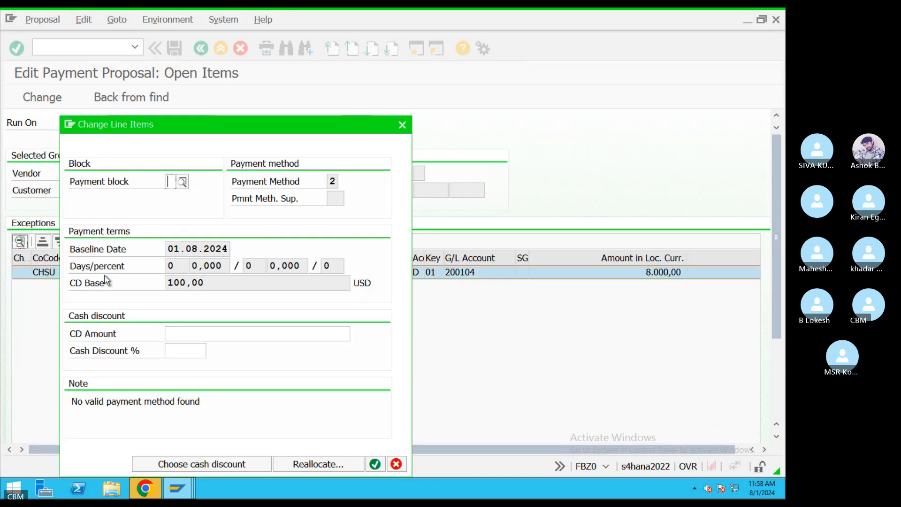
Try to reallocate the exception item to house bank CITI and its account ID with payment method 2
{"action": "left_click", "coordinate": [333, 465]}
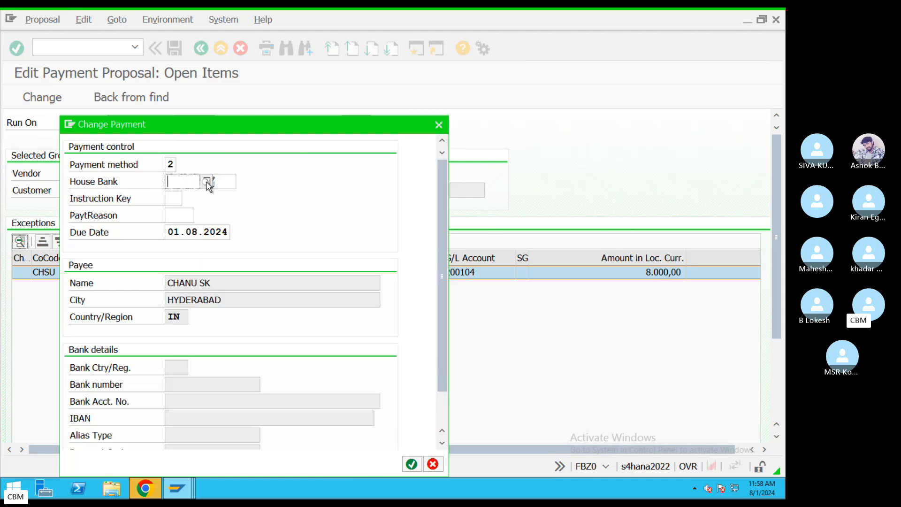
{"action": "left_click", "coordinate": [207, 182]}
{"action": "double_click", "coordinate": [205, 323]}
{"action": "left_click", "coordinate": [243, 181]}
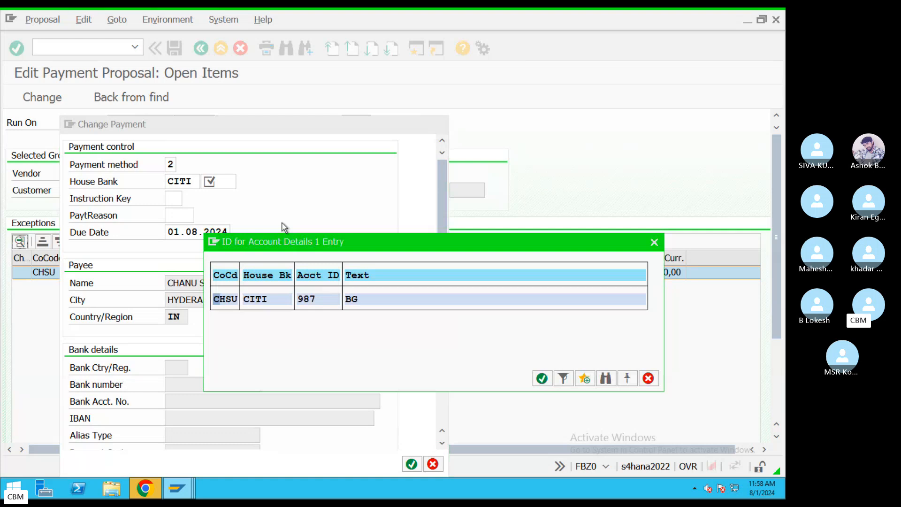
{"action": "double_click", "coordinate": [246, 299]}
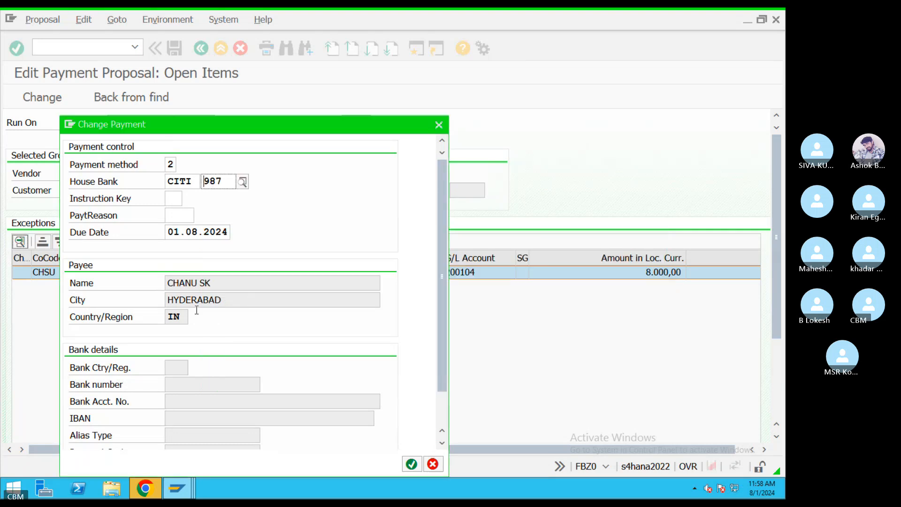
{"action": "left_click", "coordinate": [412, 466]}
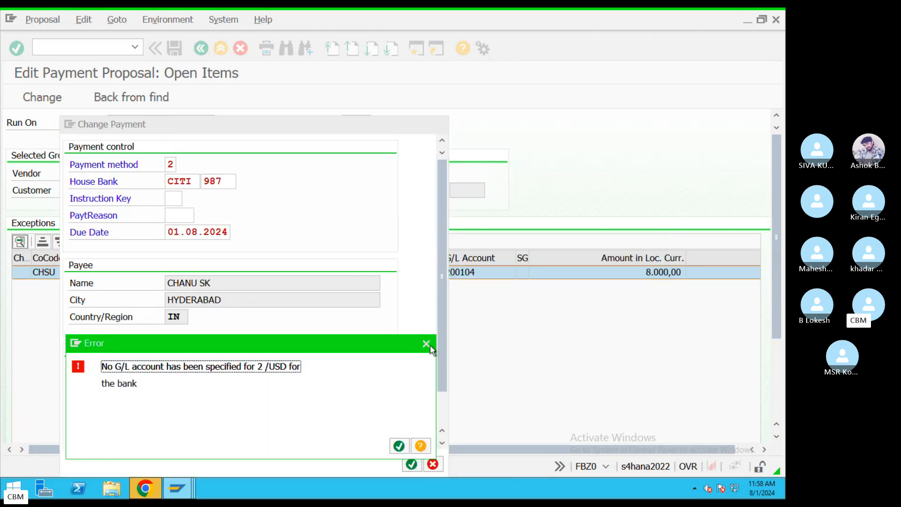
{"action": "left_click", "coordinate": [429, 344]}
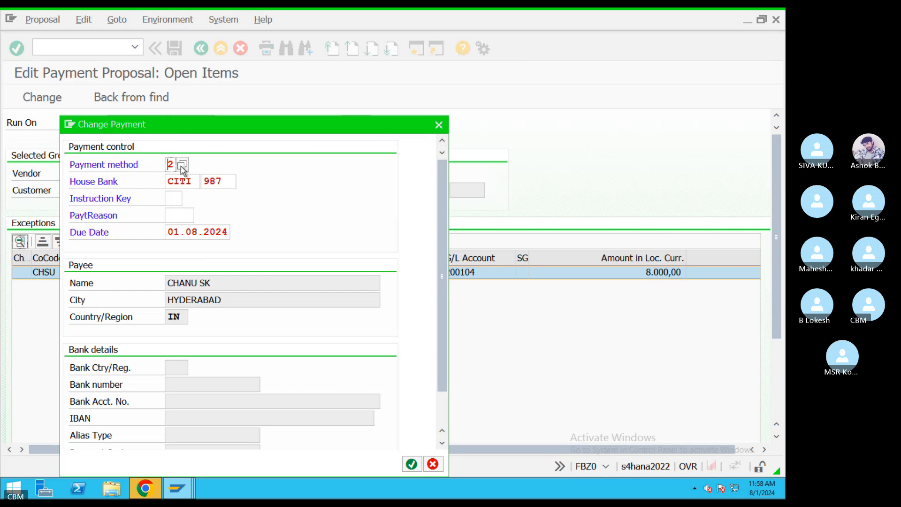
Try payment method 4 for the reallocation, and discard the payment change to return to the proposal's payments list
{"action": "double_click", "coordinate": [171, 164]}
{"action": "type", "text": "4"}
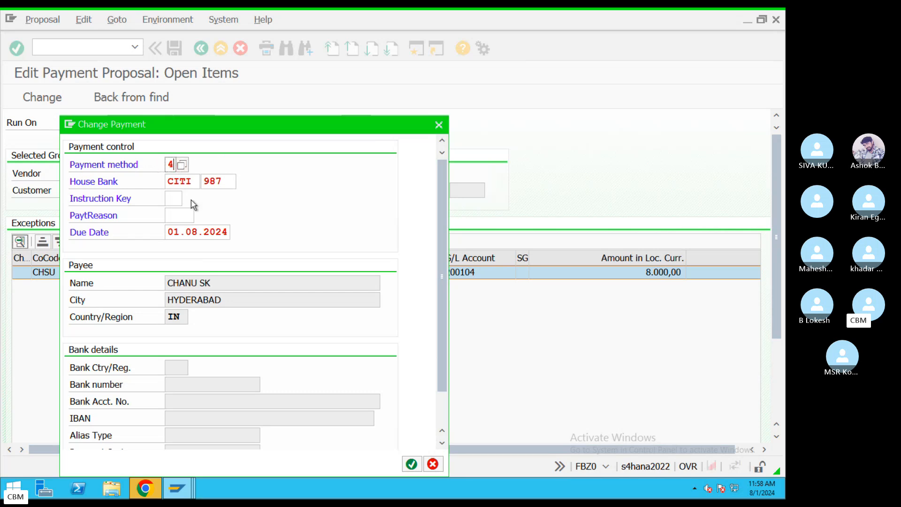
{"action": "left_click", "coordinate": [411, 464]}
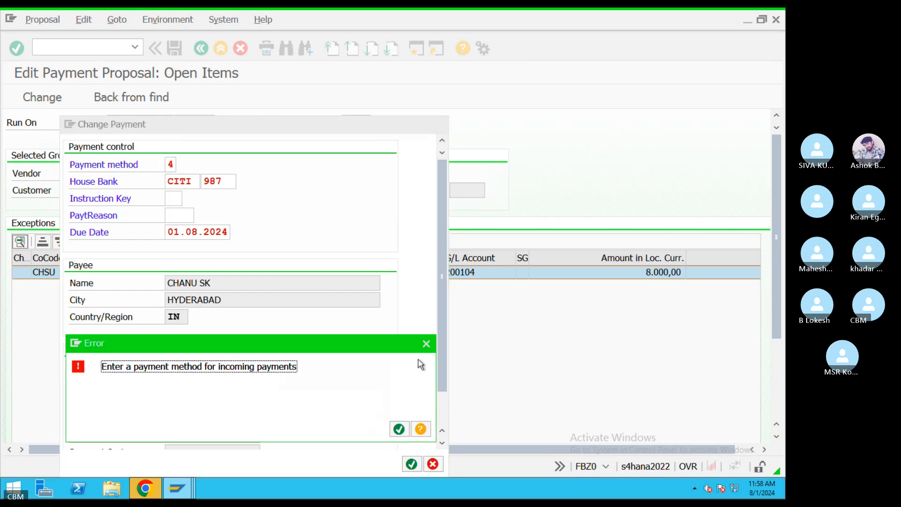
{"action": "left_click", "coordinate": [427, 344]}
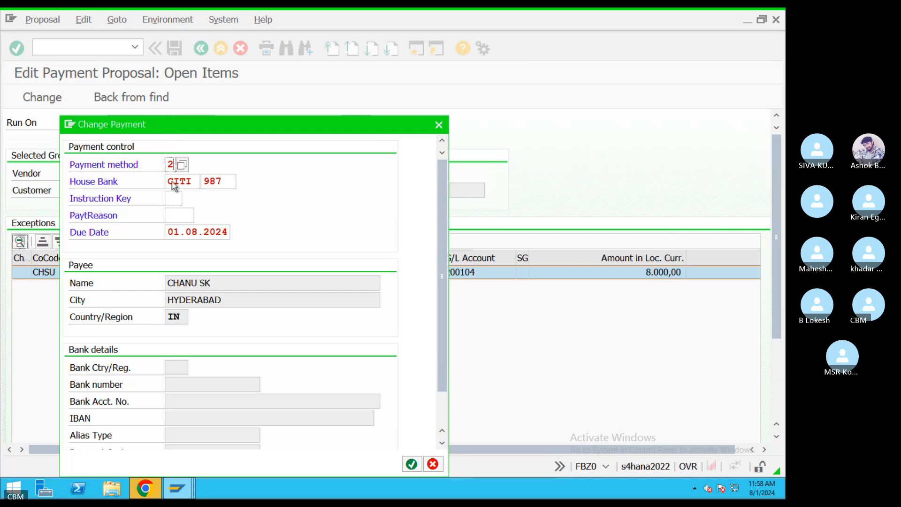
{"action": "left_click", "coordinate": [438, 125]}
{"action": "left_click", "coordinate": [201, 48]}
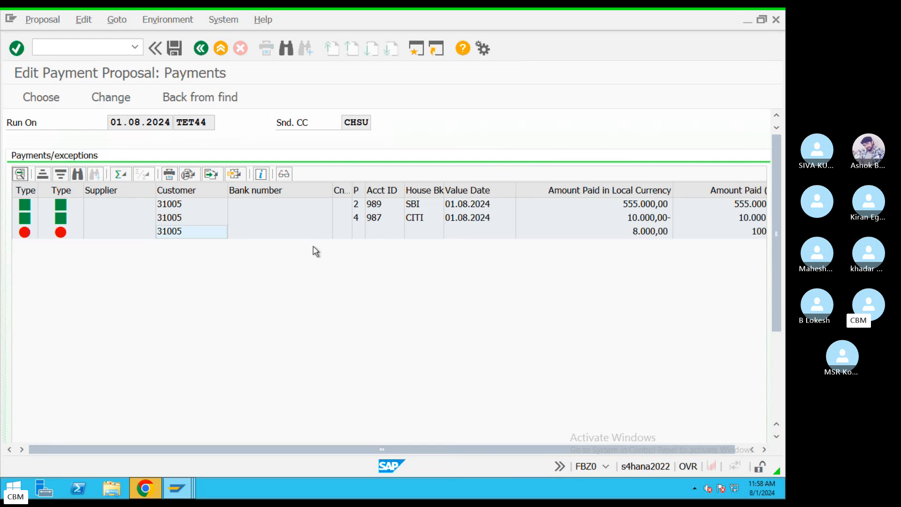
Leave the proposal and schedule the payment run to start immediately
{"action": "left_click", "coordinate": [177, 234]}
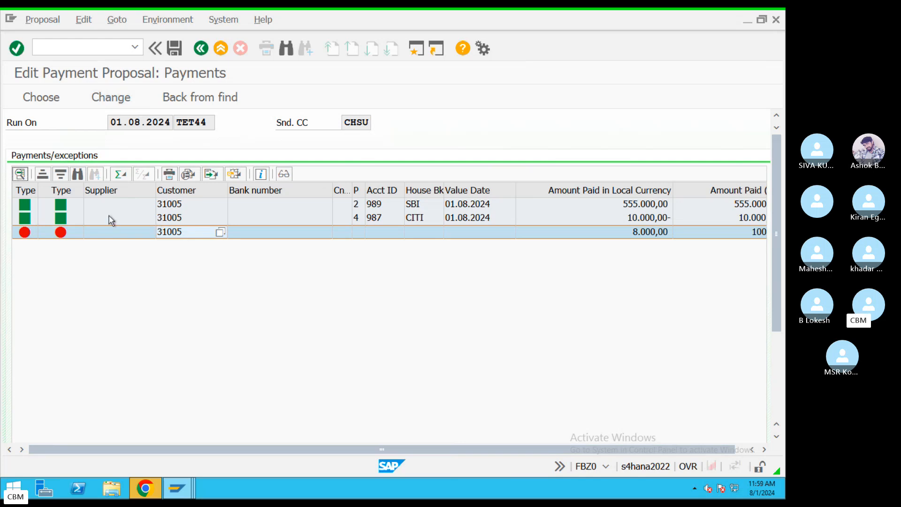
{"action": "left_click", "coordinate": [144, 218]}
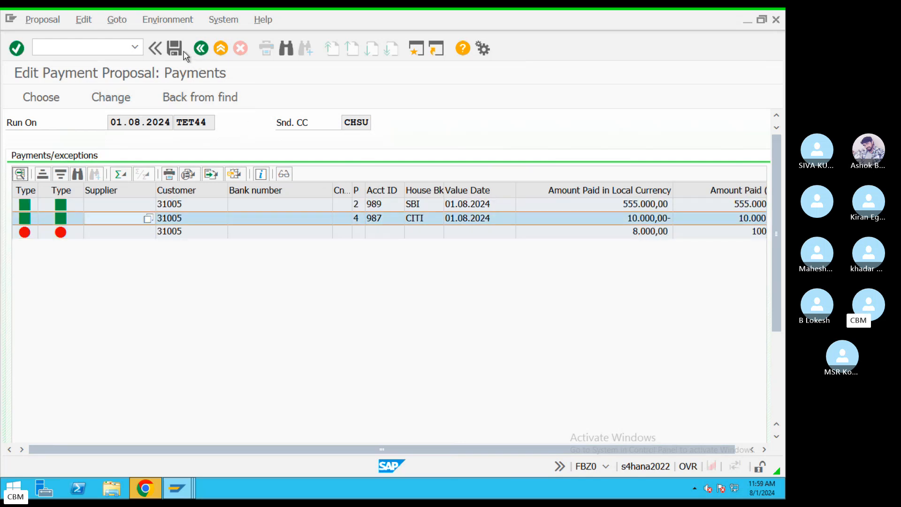
{"action": "left_click", "coordinate": [201, 49]}
{"action": "left_click", "coordinate": [201, 49]}
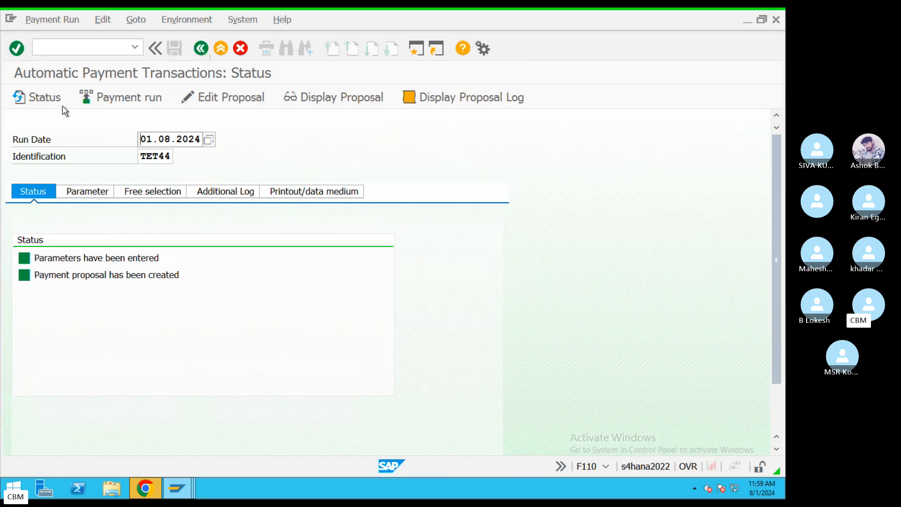
{"action": "left_click", "coordinate": [135, 96]}
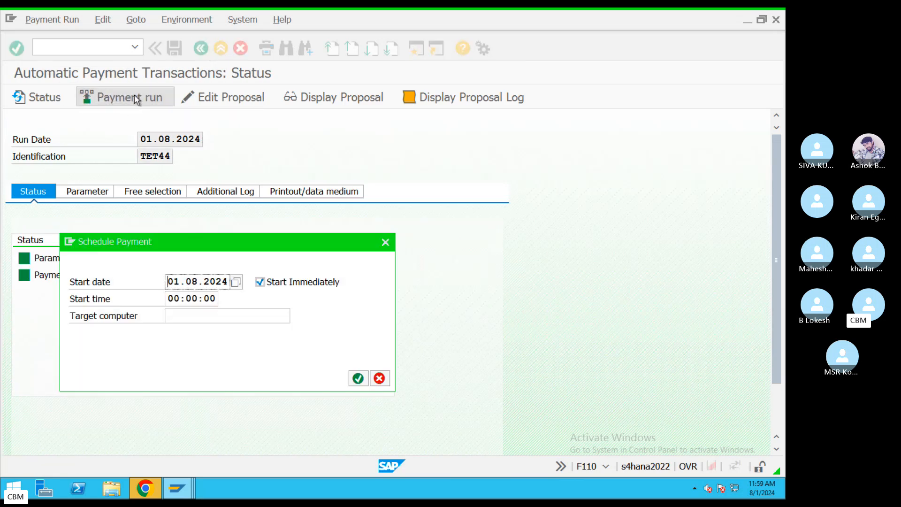
{"action": "left_click", "coordinate": [358, 378]}
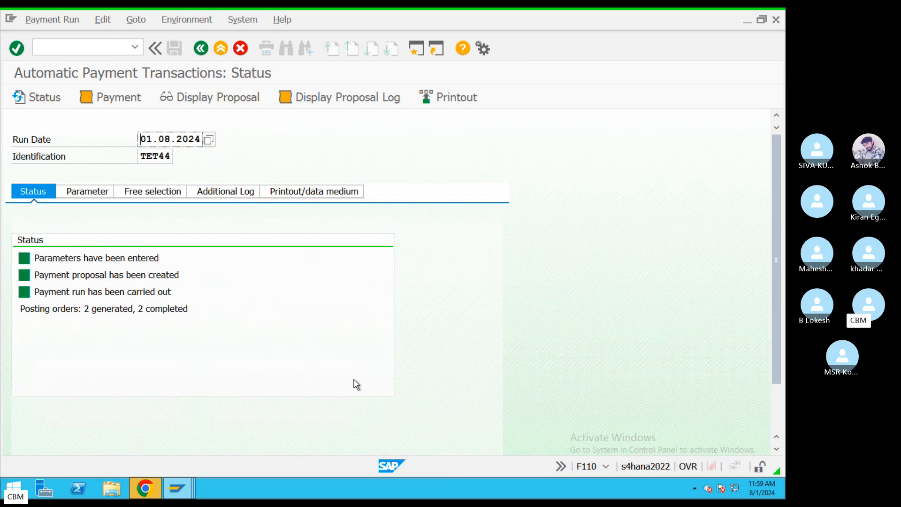
Switch to the Customer Line Item Display session and refresh the customer's item list to check the posted payments
{"action": "left_click_drag", "start_coordinate": [55, 308], "coordinate": [189, 309]}
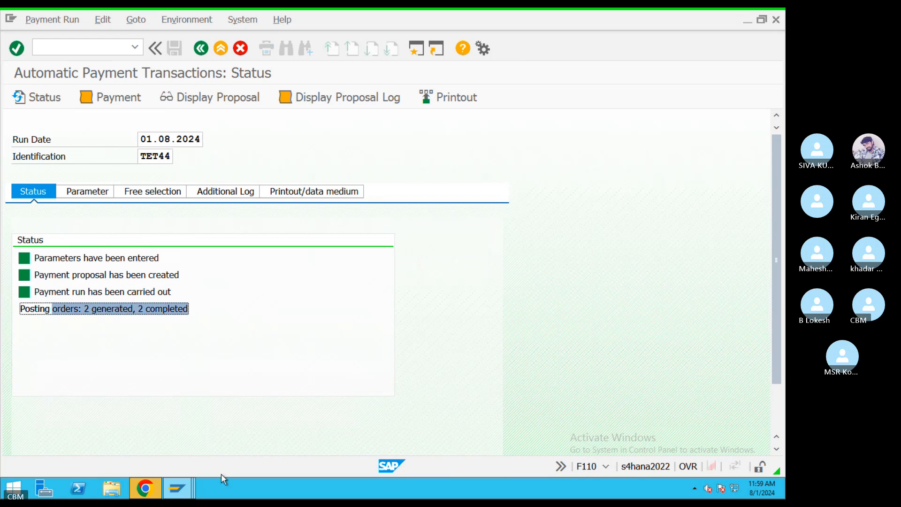
{"action": "mouse_move", "coordinate": [177, 488]}
{"action": "left_click", "coordinate": [221, 441]}
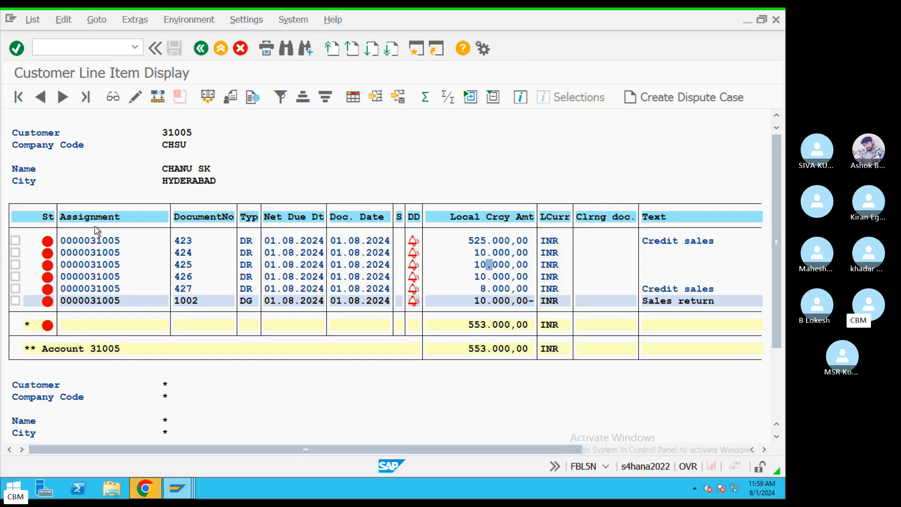
{"action": "left_click", "coordinate": [495, 288]}
{"action": "left_click", "coordinate": [32, 19]}
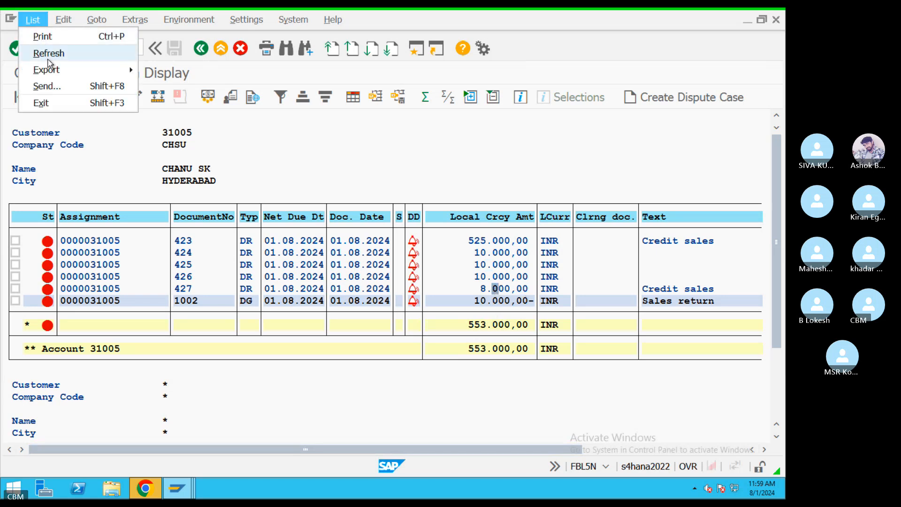
{"action": "left_click", "coordinate": [48, 54]}
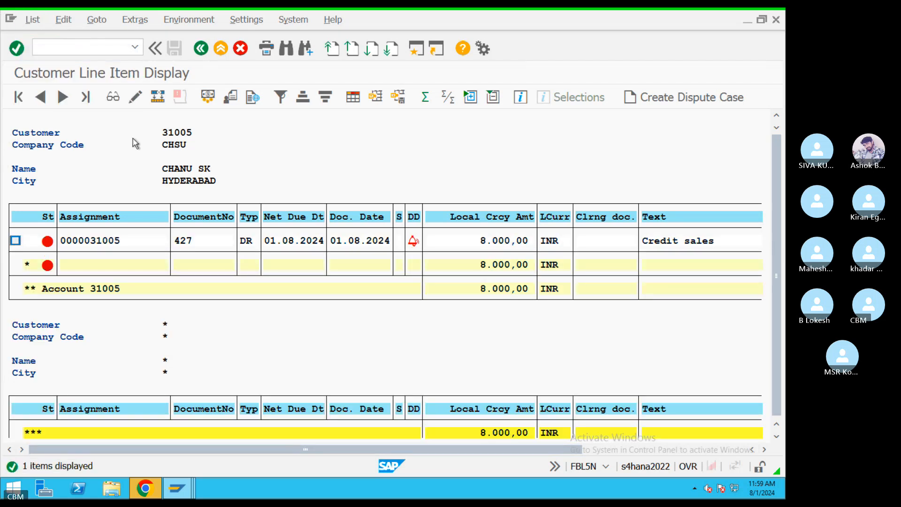
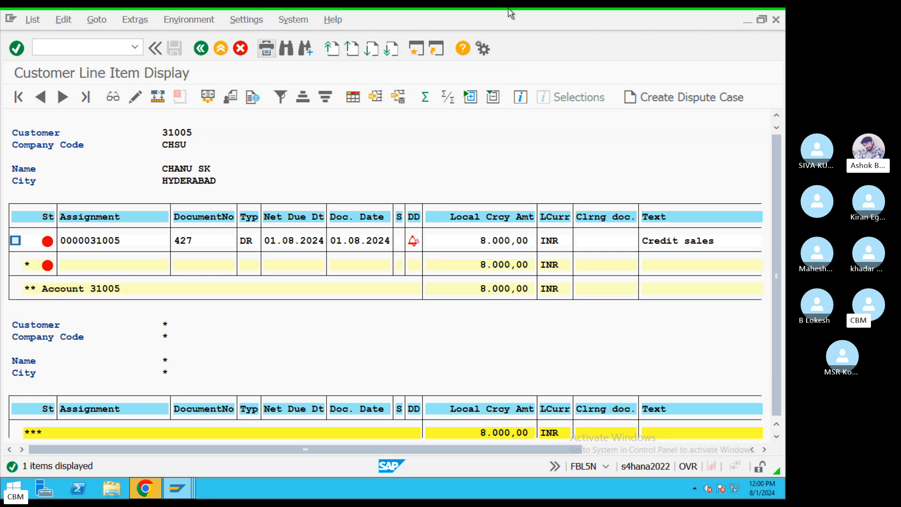
Open transaction FBZP in a new session and go to the payment program's bank determination settings
{"action": "mouse_move", "coordinate": [708, 10]}
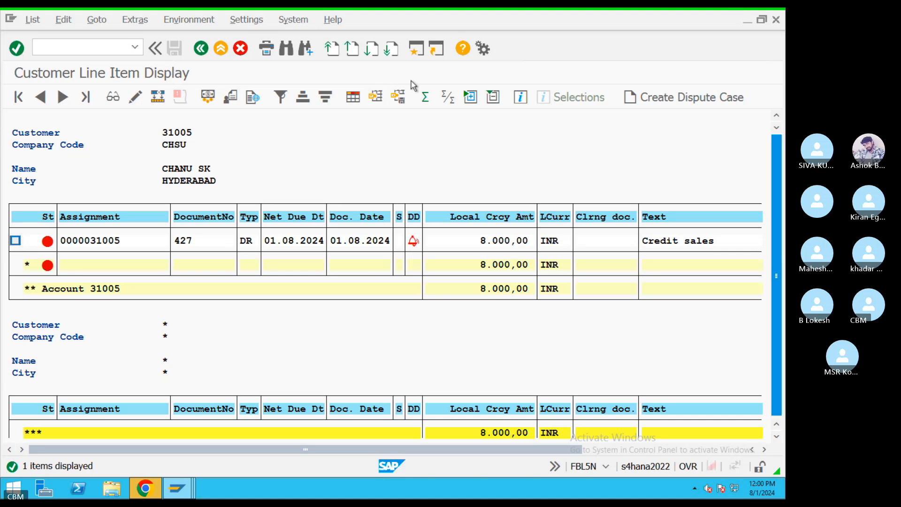
{"action": "left_click", "coordinate": [419, 50]}
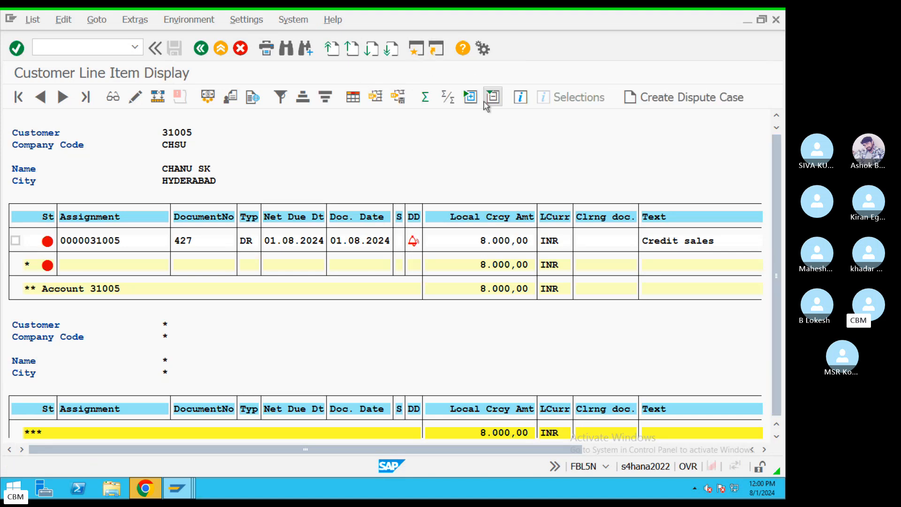
{"action": "type", "text": "FBZP"}
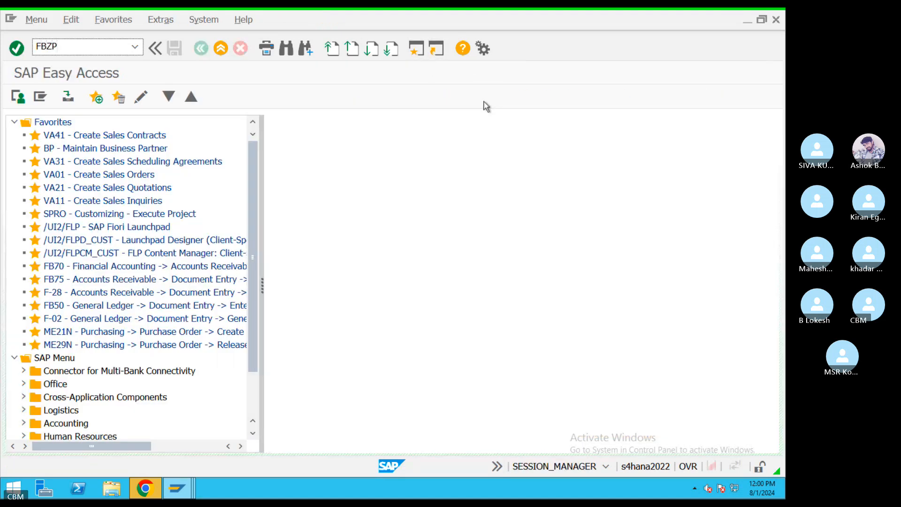
{"action": "key", "text": "Return"}
{"action": "left_click", "coordinate": [161, 291]}
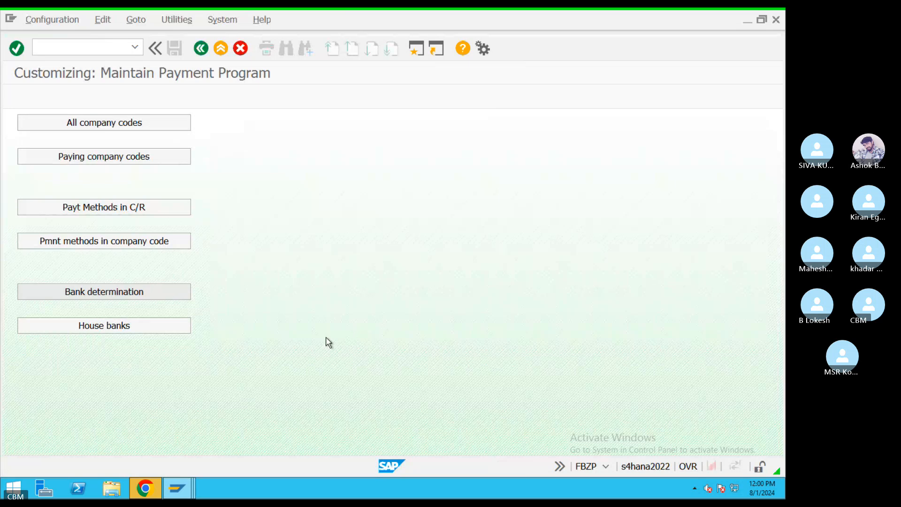
Locate paying company code CHSU in the bank selection list and open its ranking order
{"action": "left_click", "coordinate": [334, 444]}
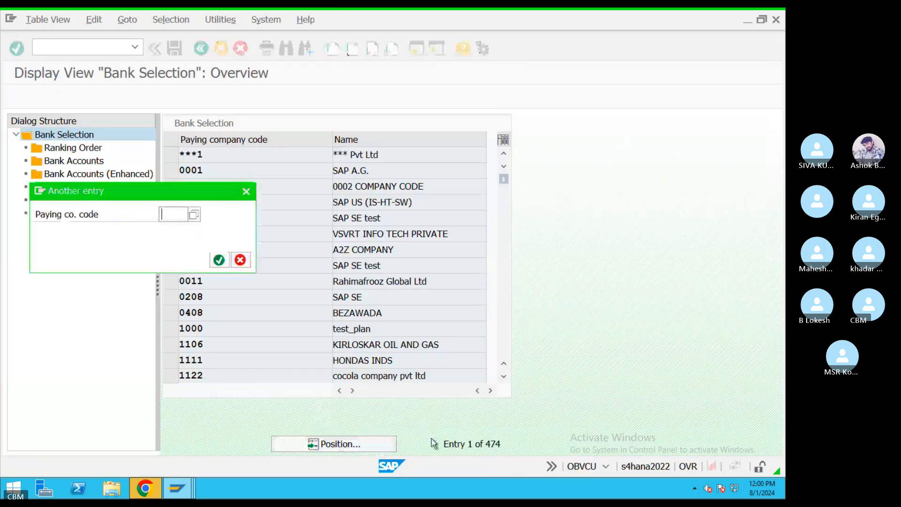
{"action": "type", "text": "C"}
{"action": "key", "text": "Return"}
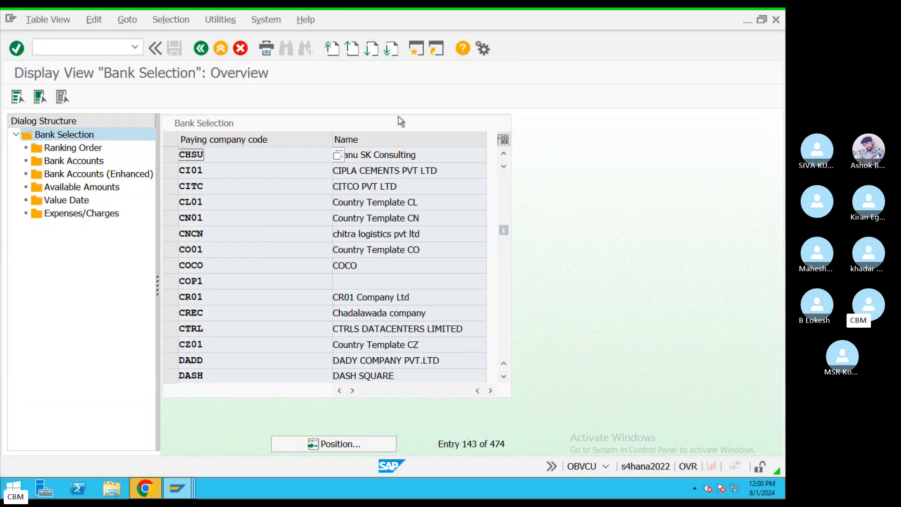
{"action": "left_click", "coordinate": [177, 154]}
{"action": "double_click", "coordinate": [80, 149]}
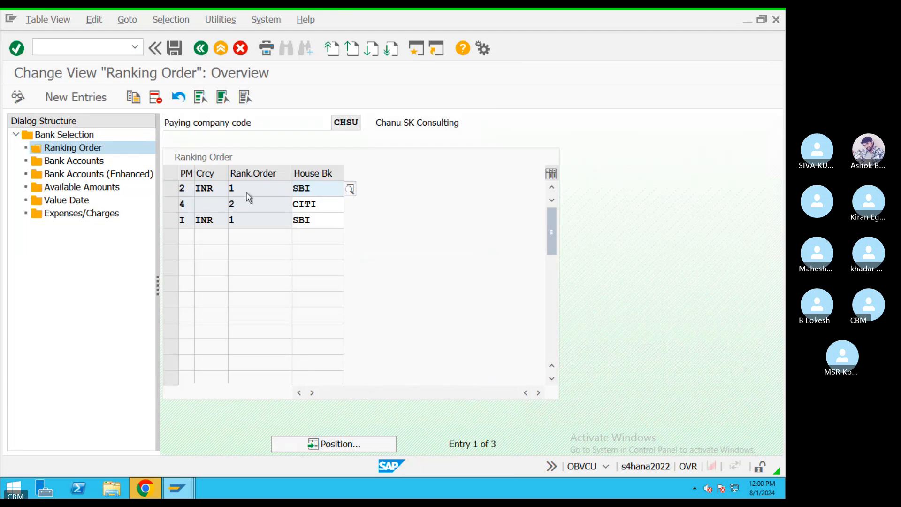
Delete the ranking order entry for payment method 2 with currency INR and house bank SBI, and save
{"action": "left_click", "coordinate": [171, 190]}
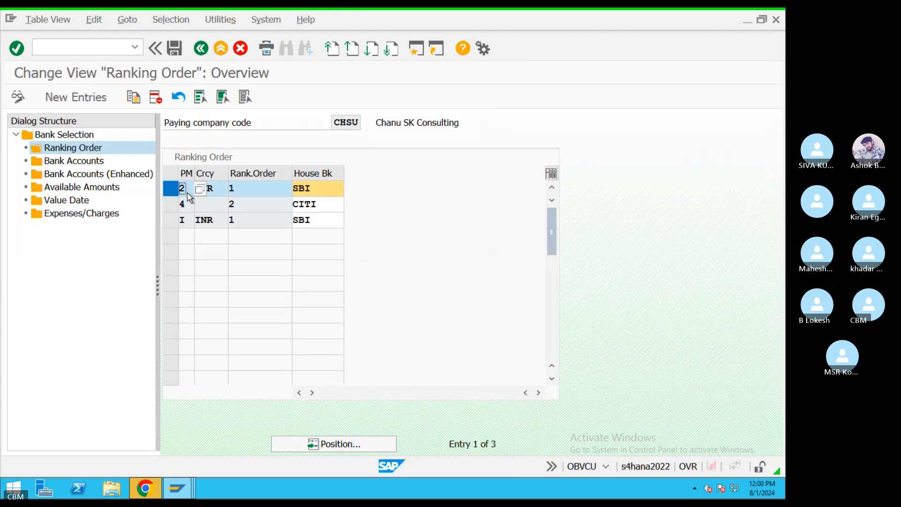
{"action": "left_click", "coordinate": [155, 99]}
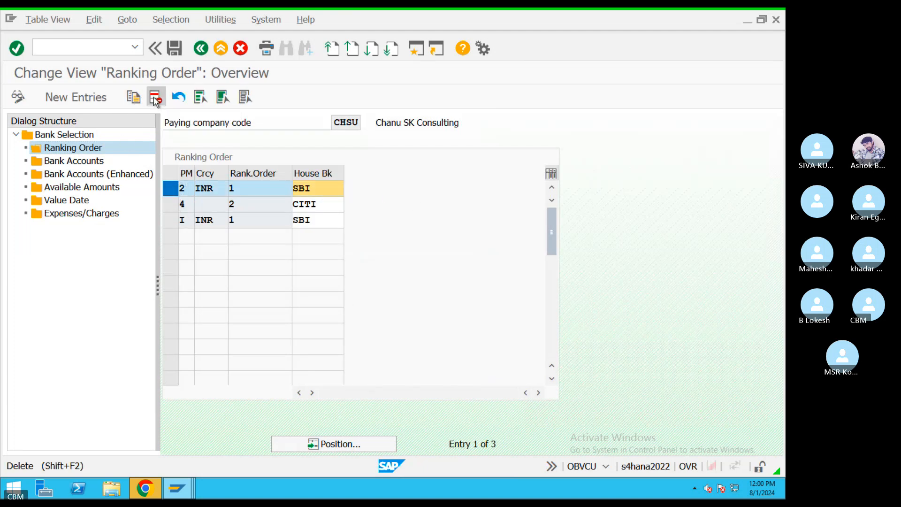
{"action": "left_click", "coordinate": [174, 48]}
{"action": "left_click", "coordinate": [240, 265]}
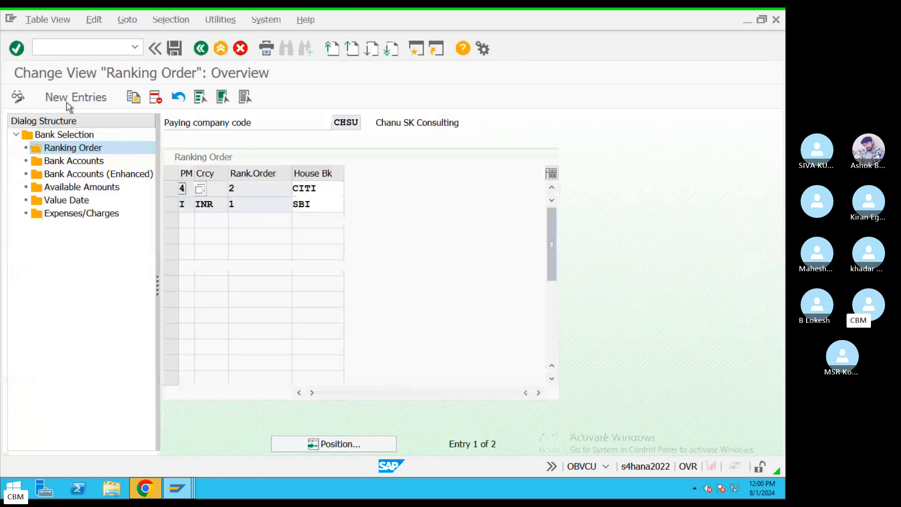
Add a ranking order entry for payment method 2 without a currency, rank 1 and house bank SBI, and save it
{"action": "left_click", "coordinate": [71, 98]}
{"action": "type", "text": "2"}
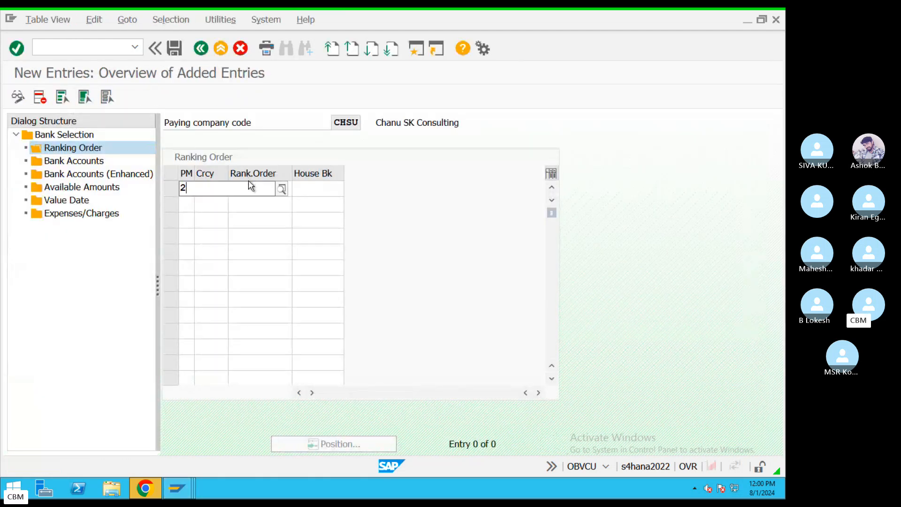
{"action": "key", "text": "Escape"}
{"action": "type", "text": "1"}
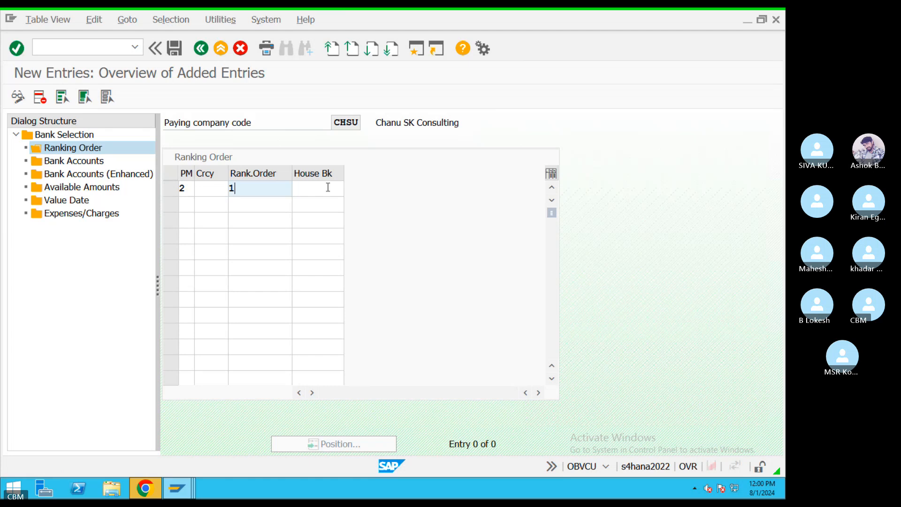
{"action": "left_click", "coordinate": [328, 186]}
{"action": "left_click", "coordinate": [351, 189]}
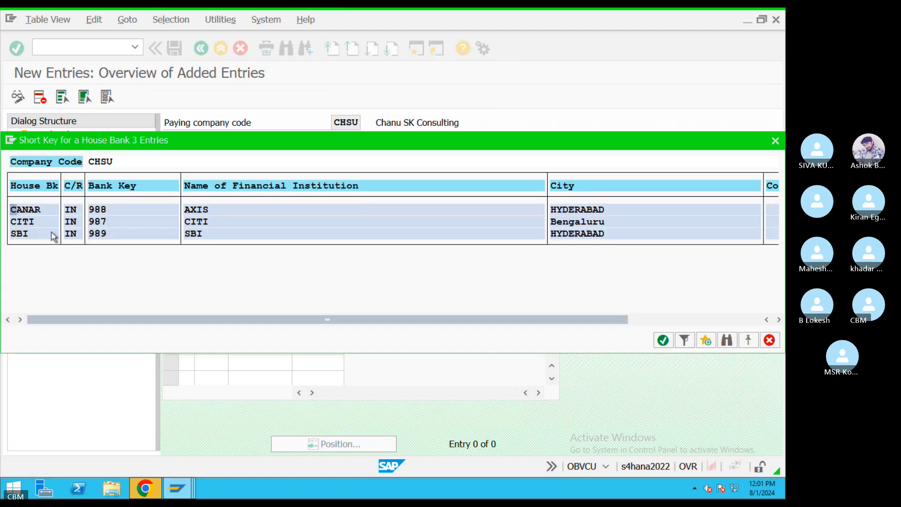
{"action": "double_click", "coordinate": [44, 235]}
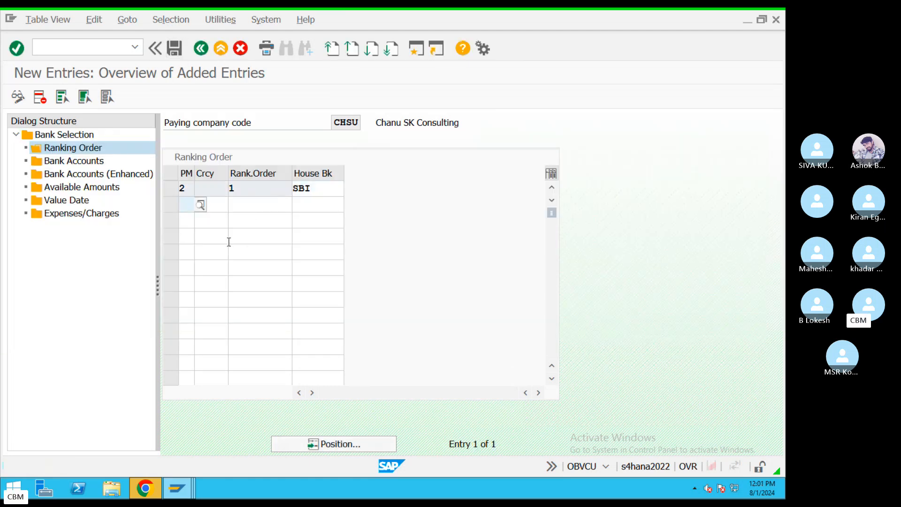
{"action": "key", "text": "ctrl+s"}
Delete the bank accounts entry for house bank SBI, payment method 2 and currency INR, and save
{"action": "left_click", "coordinate": [74, 160]}
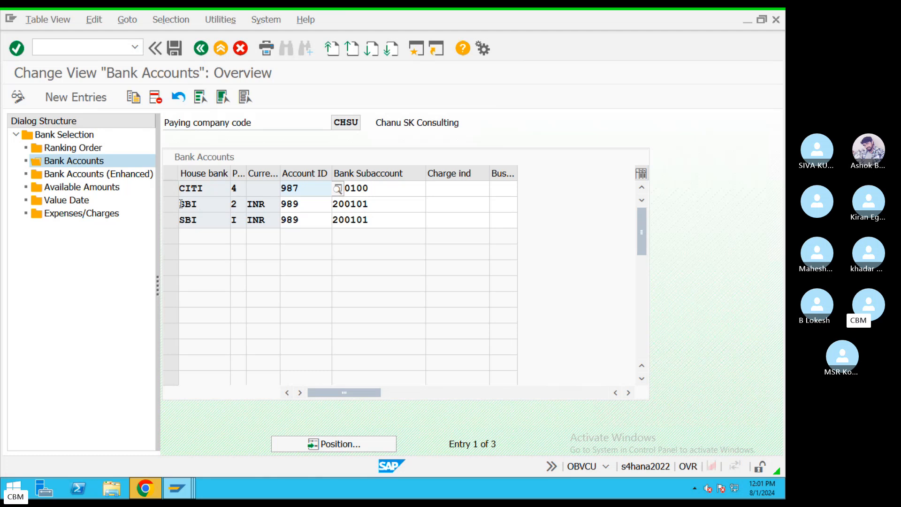
{"action": "left_click", "coordinate": [172, 204]}
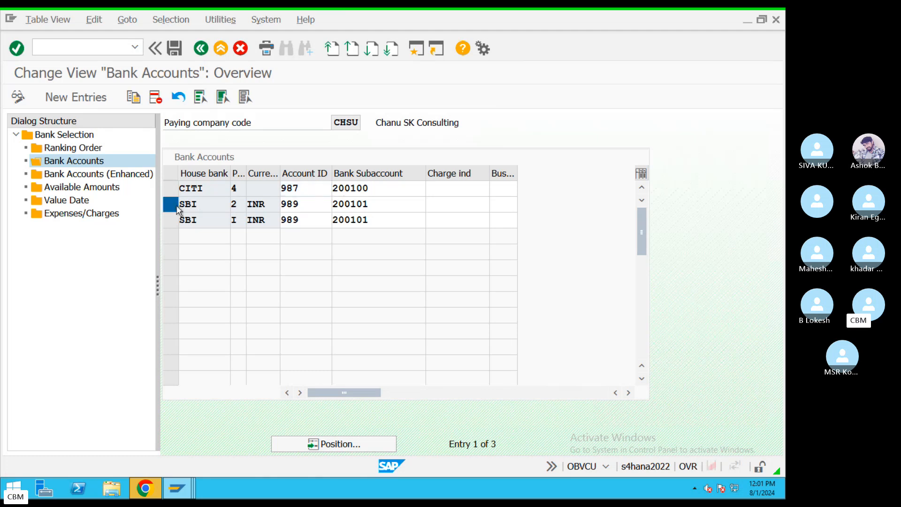
{"action": "left_click", "coordinate": [156, 97]}
{"action": "left_click", "coordinate": [174, 48]}
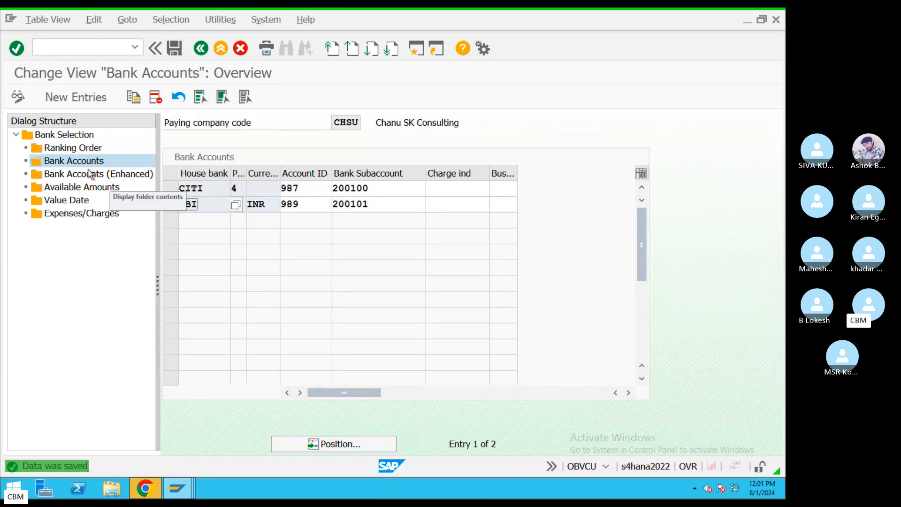
Create a bank accounts entry for house bank SBI with payment method 1, no currency and SBI's account ID
{"action": "left_click", "coordinate": [85, 99]}
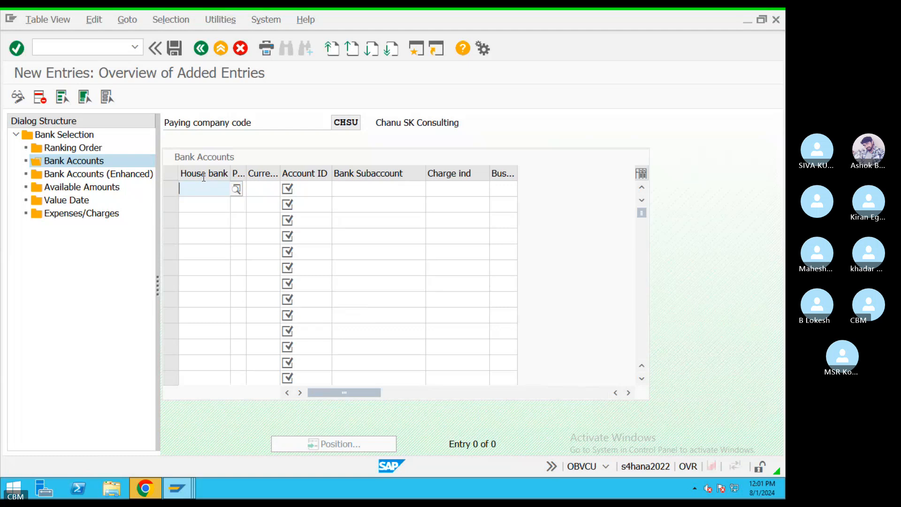
{"action": "left_click", "coordinate": [236, 189]}
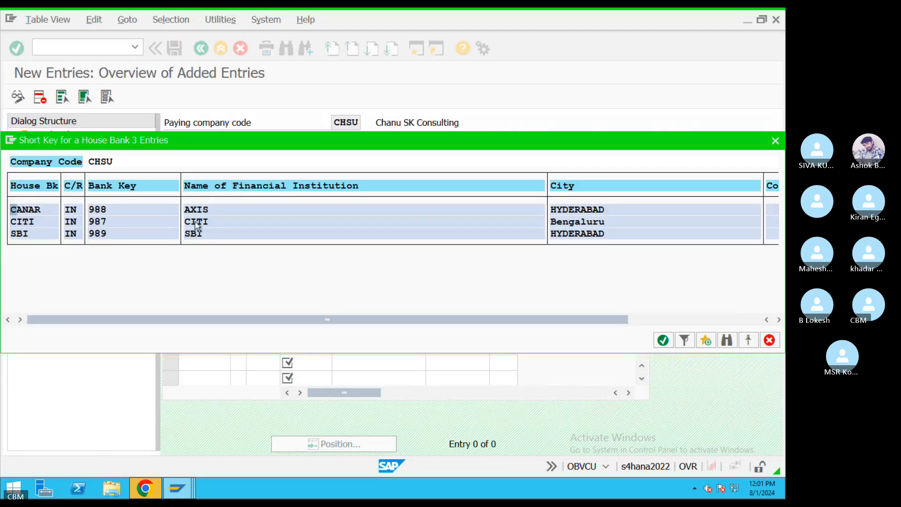
{"action": "double_click", "coordinate": [204, 234]}
{"action": "key", "text": "Tab"}
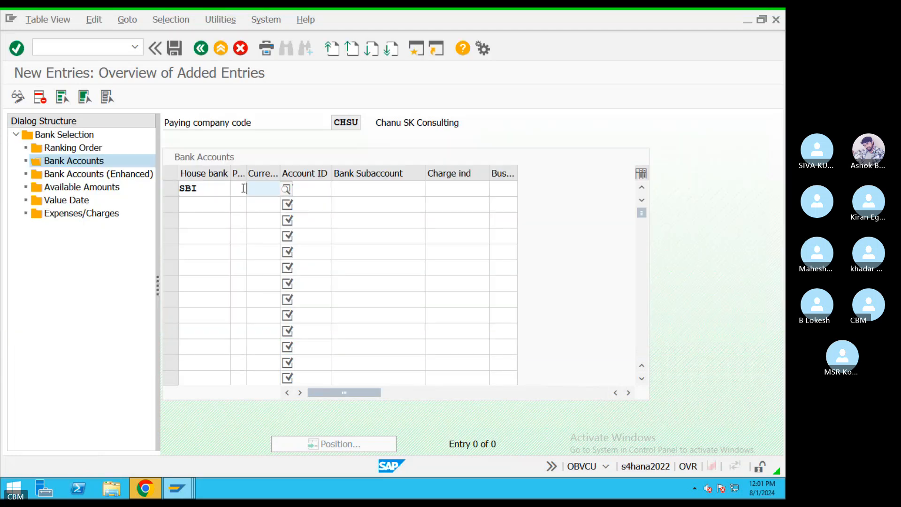
{"action": "type", "text": "1"}
{"action": "key", "text": "Tab"}
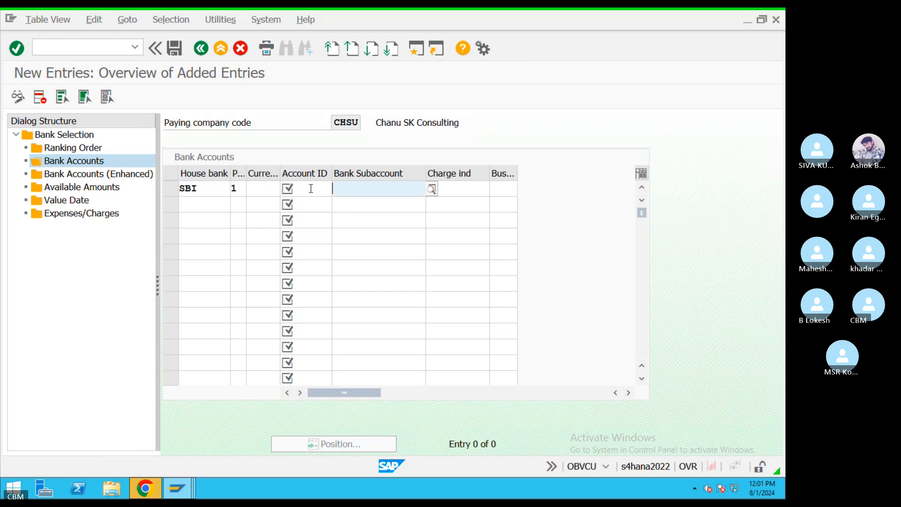
{"action": "left_click", "coordinate": [337, 189]}
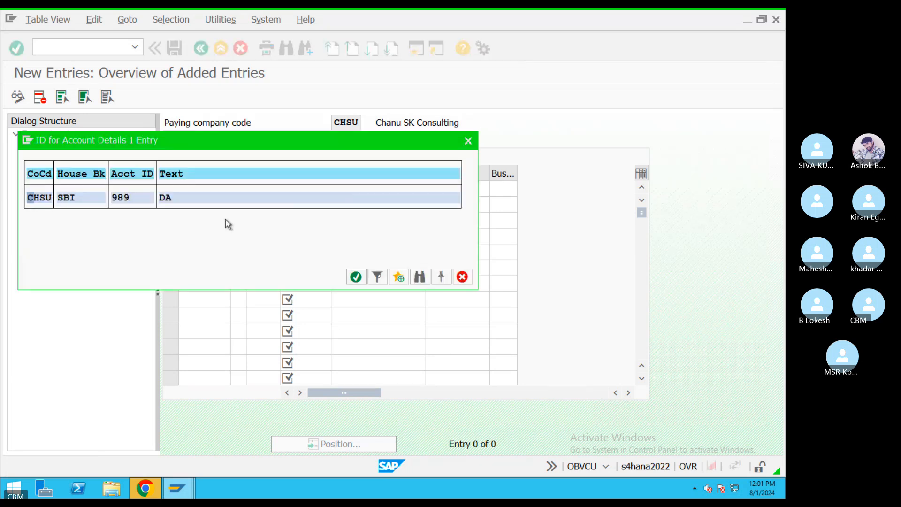
{"action": "double_click", "coordinate": [128, 200]}
Assign the sBI Bank G/L account as the bank subaccount of the new SBI entry
{"action": "left_click", "coordinate": [415, 190]}
{"action": "left_click", "coordinate": [431, 190]}
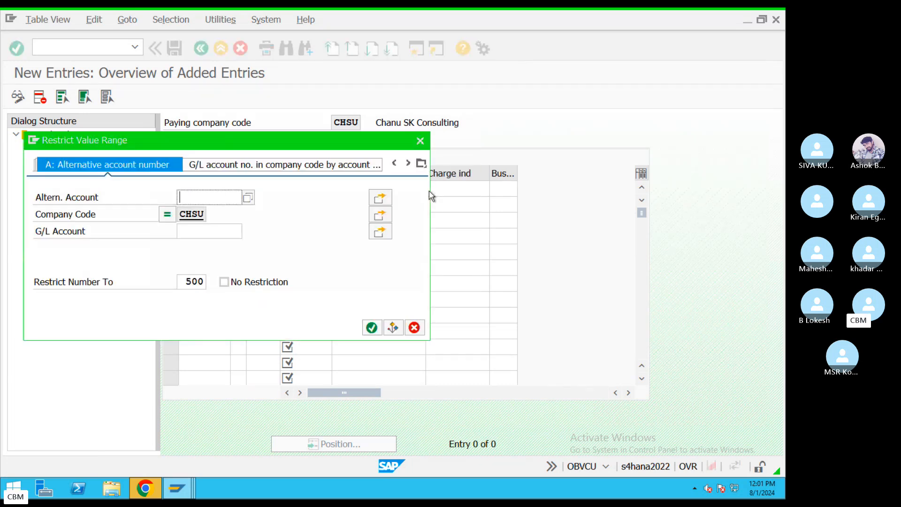
{"action": "left_click", "coordinate": [370, 326]}
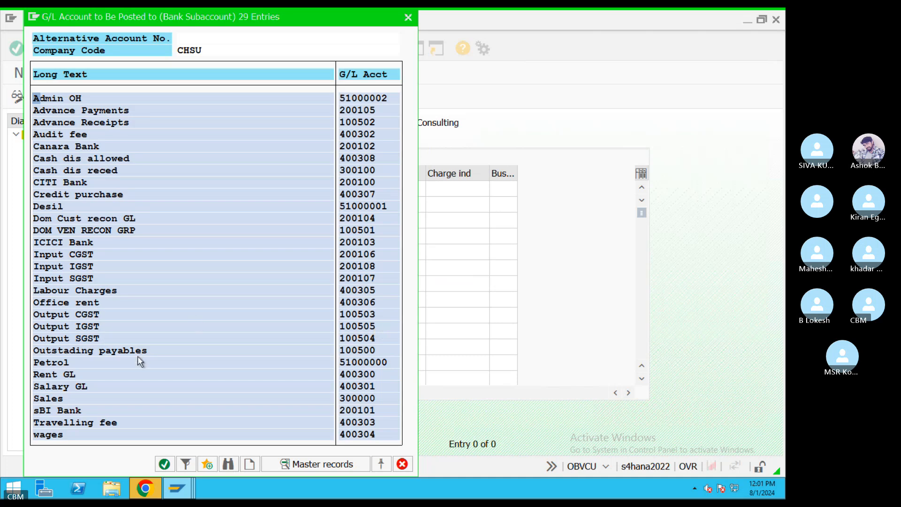
{"action": "double_click", "coordinate": [50, 413]}
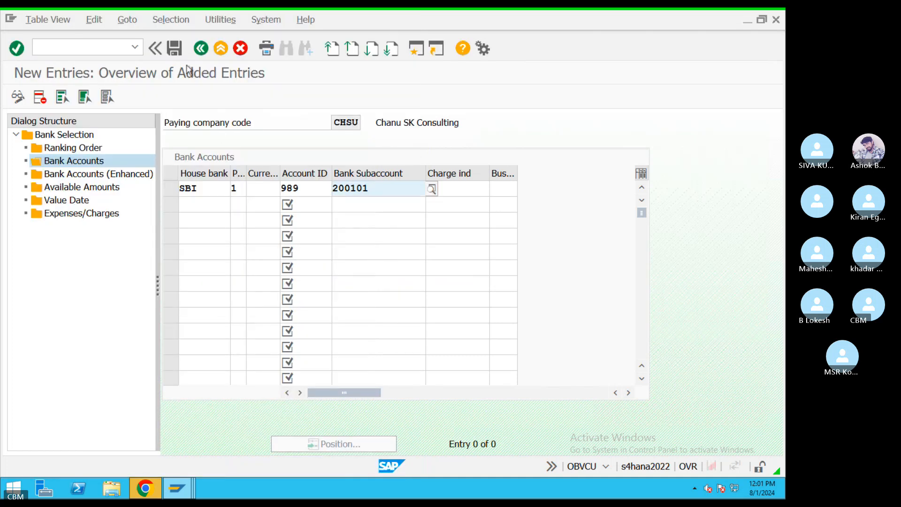
Set the new SBI entry's payment method to 2, save it, and return to the bank selection overview
{"action": "key", "text": "ctrl+s"}
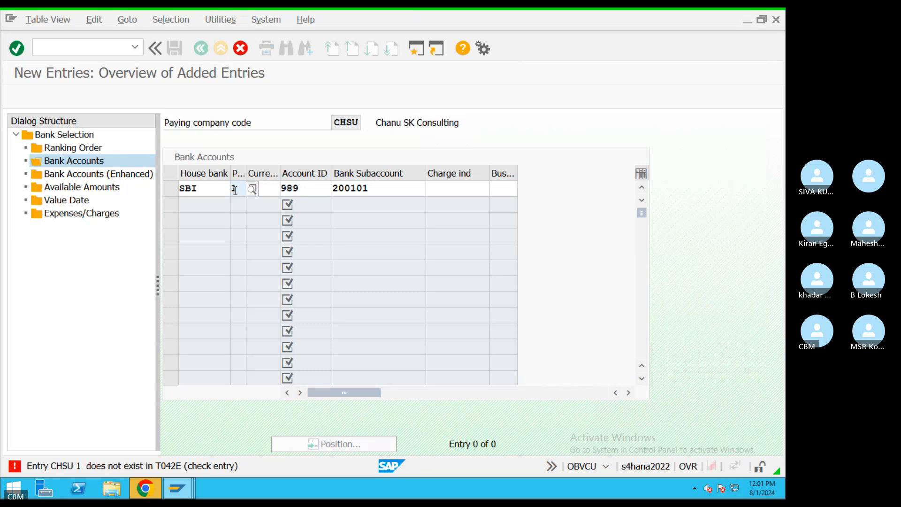
{"action": "key", "text": "BackSpace"}
{"action": "type", "text": "2"}
{"action": "key", "text": "ctrl+s"}
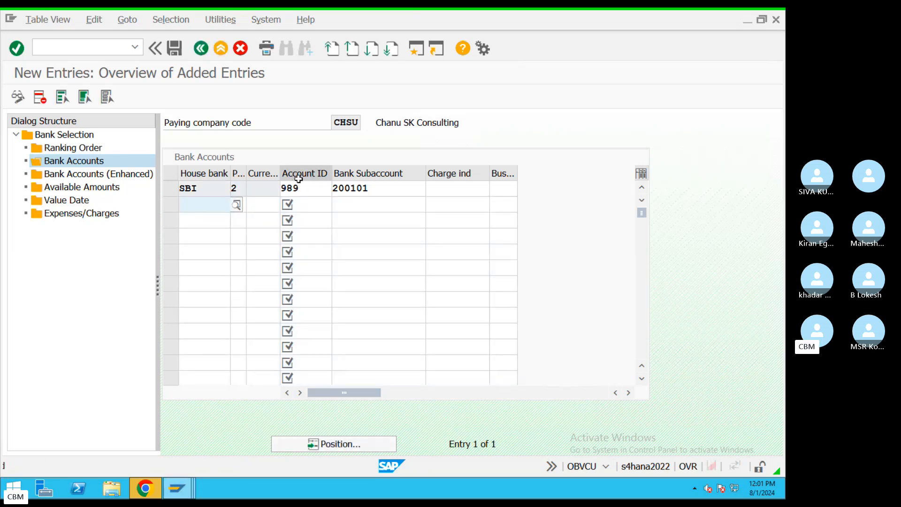
{"action": "left_click", "coordinate": [204, 50]}
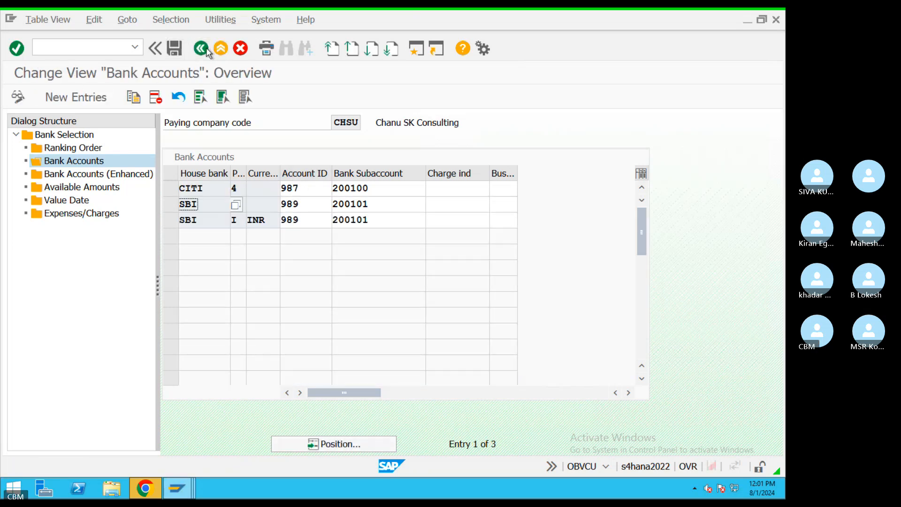
{"action": "left_click", "coordinate": [205, 50]}
Close the extra SAP sessions, including the credit memo, G/L account, bank selection, available amounts and automatic payment windows
{"action": "left_click", "coordinate": [178, 488]}
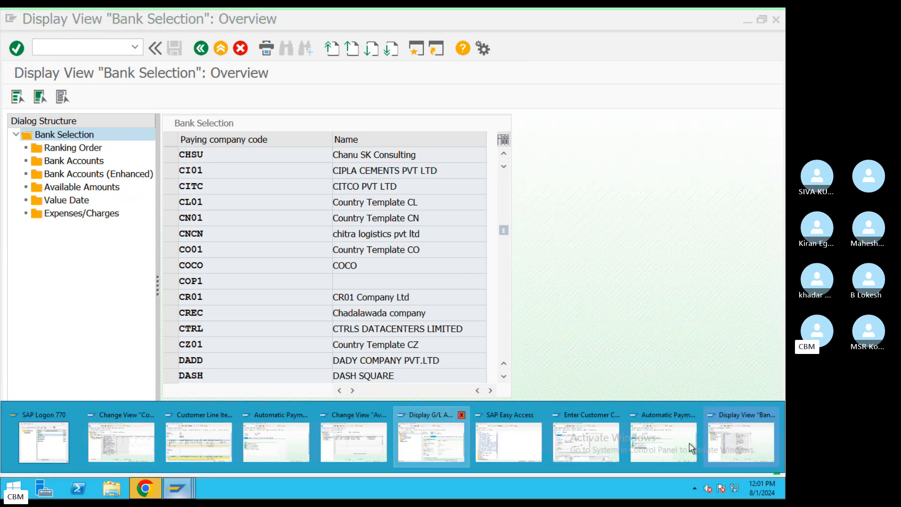
{"action": "left_click", "coordinate": [694, 415]}
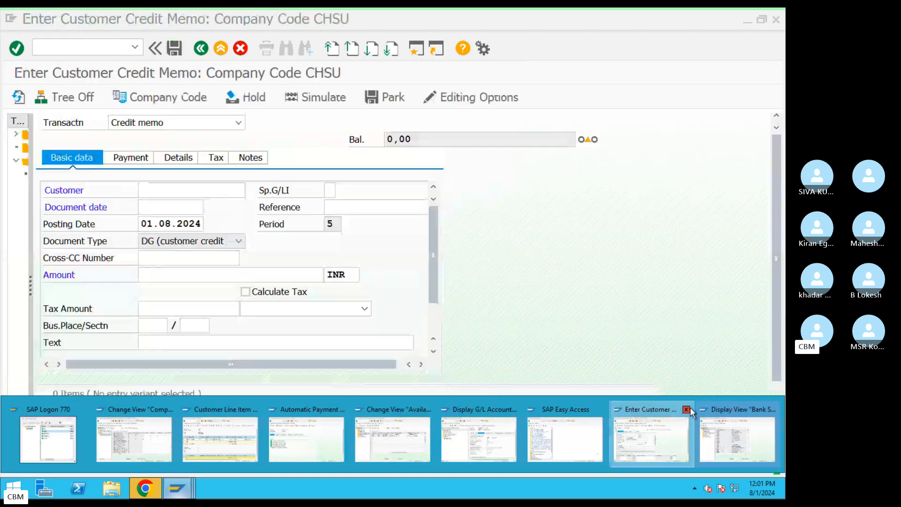
{"action": "left_click", "coordinate": [686, 410]}
{"action": "left_click", "coordinate": [676, 403]}
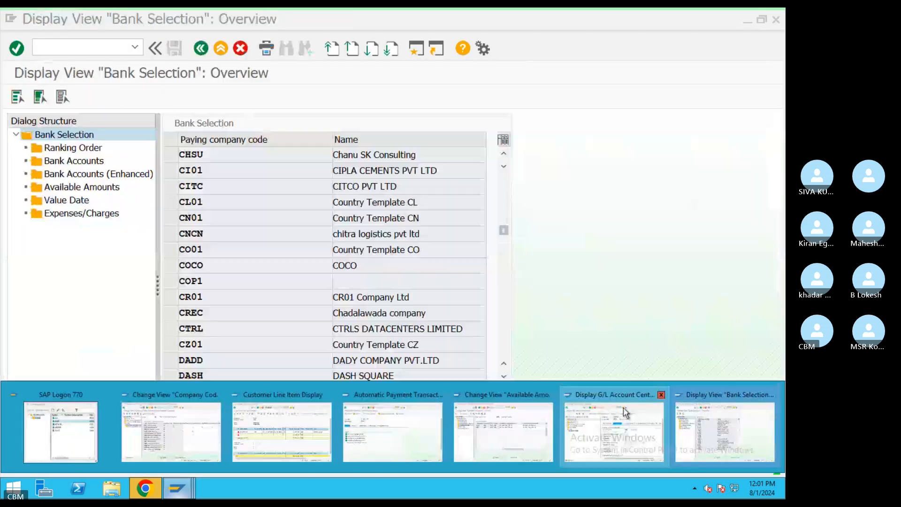
{"action": "left_click", "coordinate": [661, 395]}
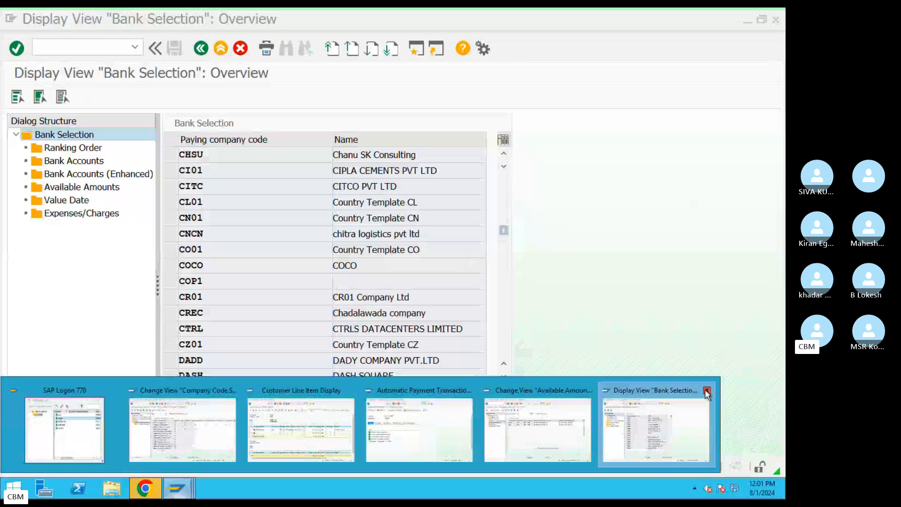
{"action": "left_click", "coordinate": [708, 394]}
{"action": "left_click", "coordinate": [589, 390]}
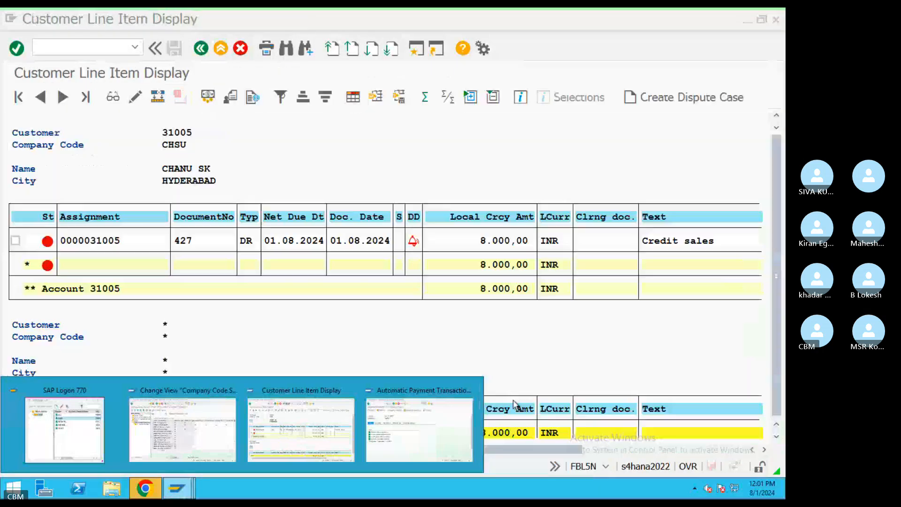
{"action": "left_click", "coordinate": [470, 390]}
Return to the Customer Line Item Display session and display the open Credit sales item
{"action": "left_click", "coordinate": [328, 432]}
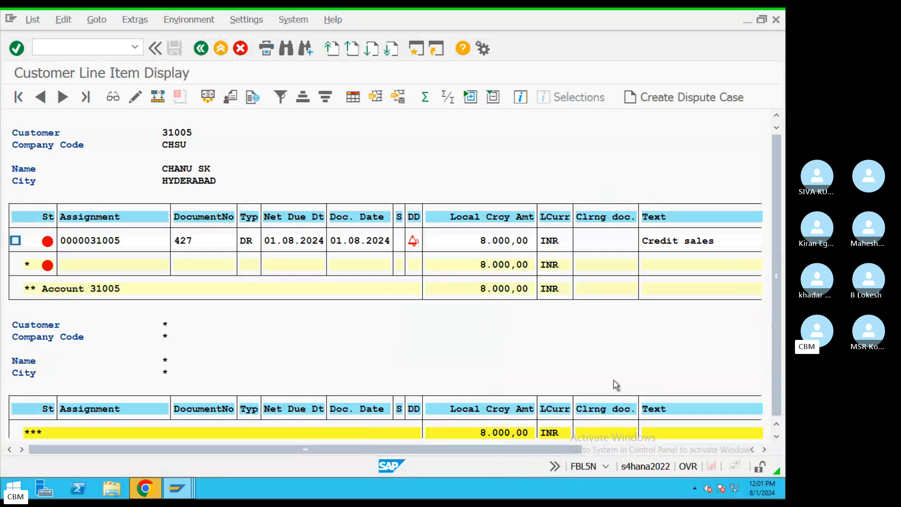
{"action": "left_click", "coordinate": [16, 240]}
{"action": "left_click", "coordinate": [114, 99]}
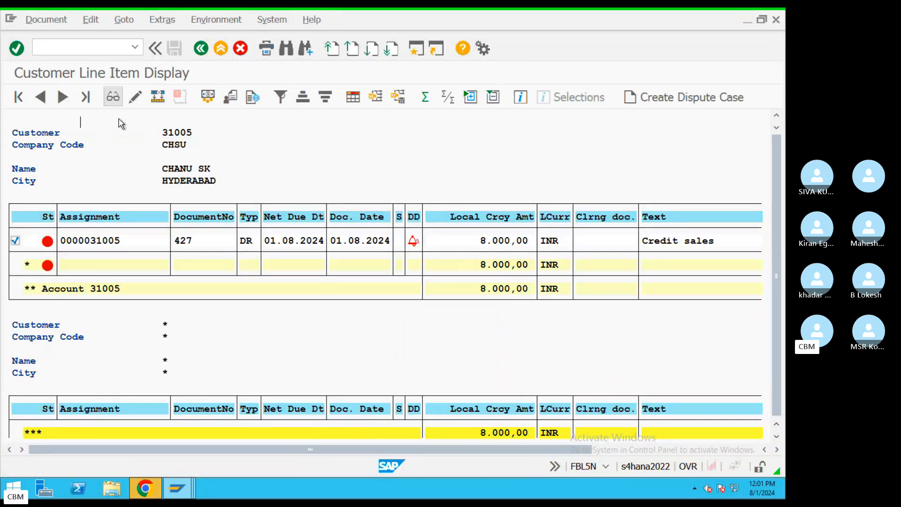
Check the Credit sales document's amounts in local currency INR and return to the customer line items
{"action": "left_click", "coordinate": [63, 96]}
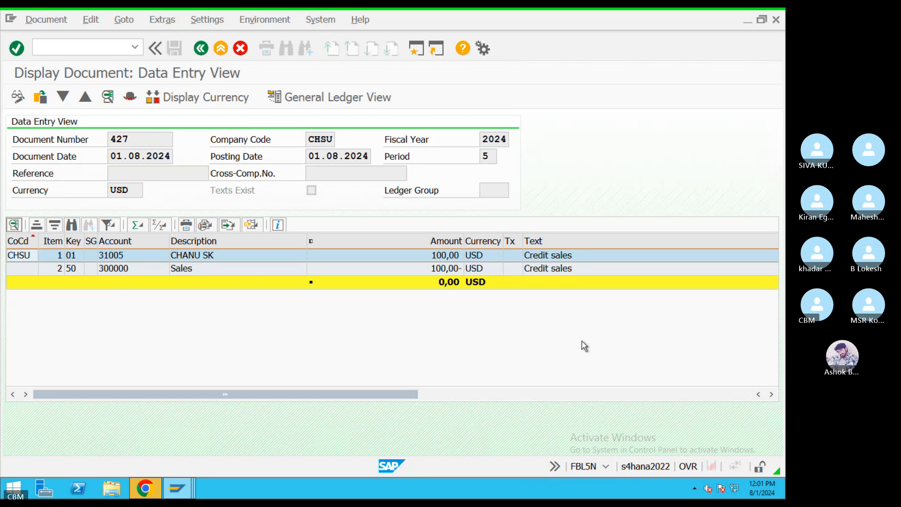
{"action": "left_click", "coordinate": [186, 104]}
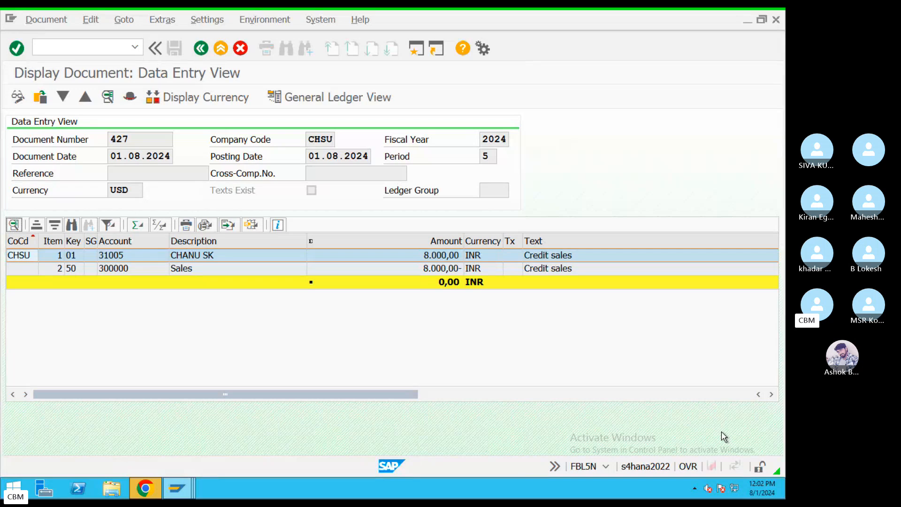
{"action": "left_click", "coordinate": [200, 48]}
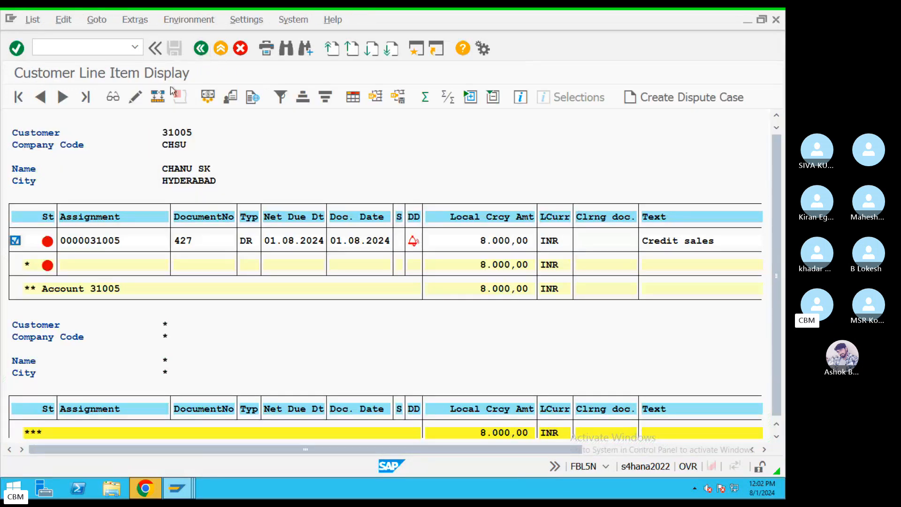
Start transaction F110 in a new session and set the payment run identification to TET45
{"action": "left_click", "coordinate": [411, 52]}
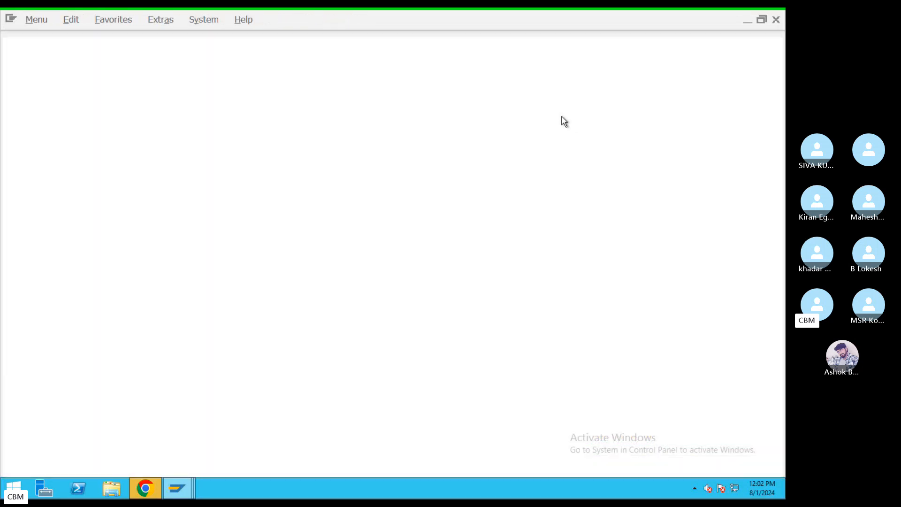
{"action": "type", "text": "F110"}
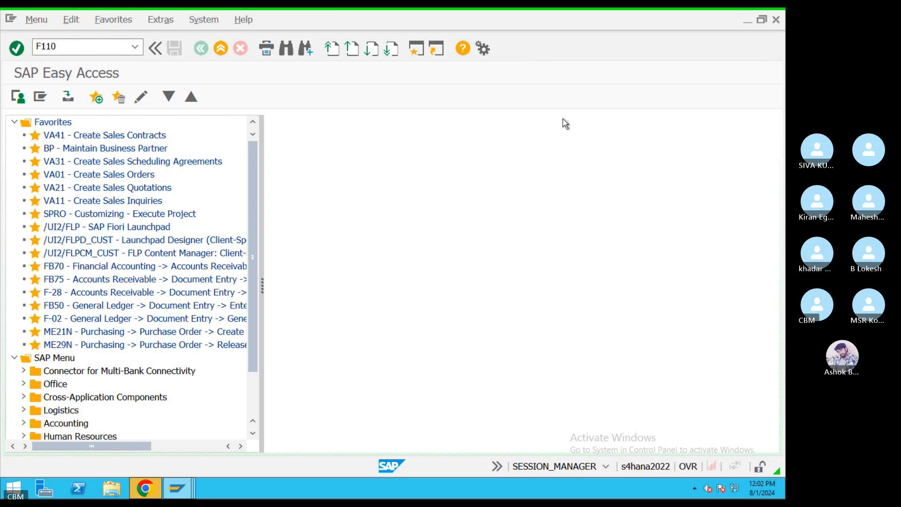
{"action": "key", "text": "Return"}
{"action": "left_click", "coordinate": [171, 157]}
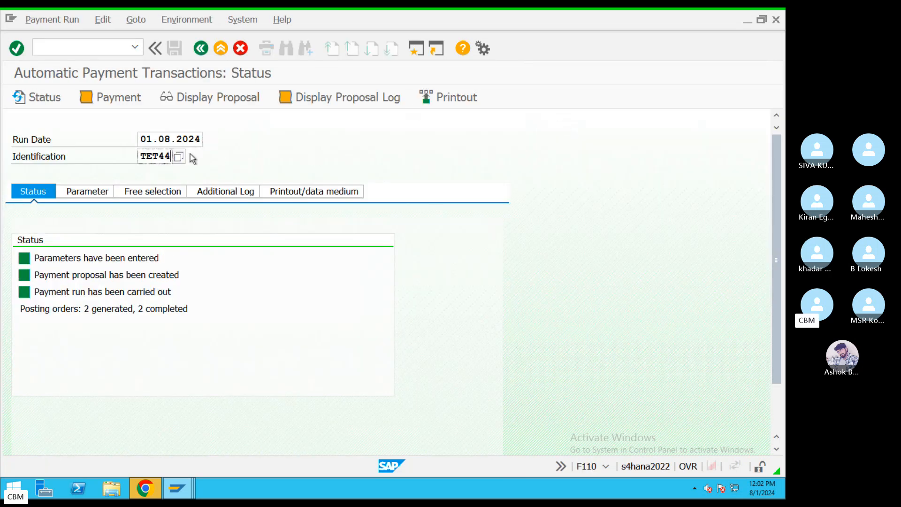
{"action": "key", "text": "BackSpace"}
{"action": "type", "text": "5"}
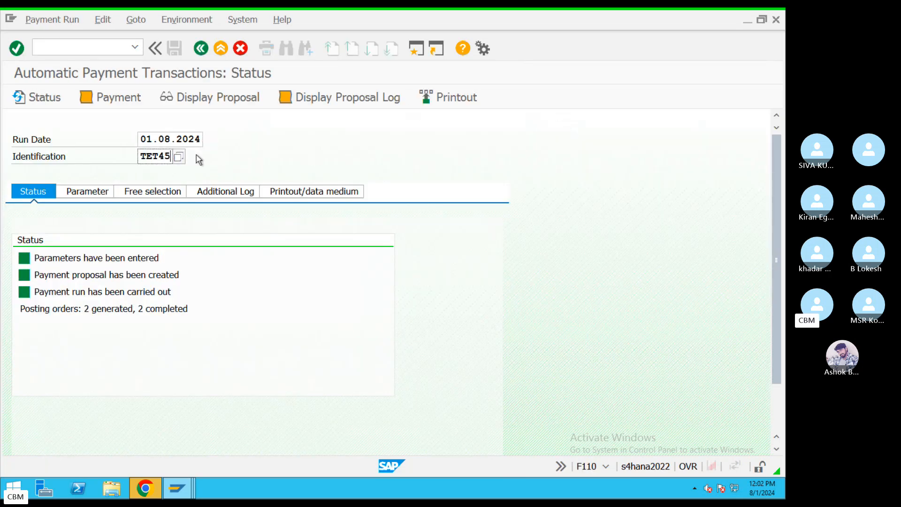
Enter the run parameters: company code CHSU, payment method 2, next posting date 02.08.2024 and the customer number
{"action": "left_click", "coordinate": [89, 193]}
{"action": "left_click", "coordinate": [77, 290]}
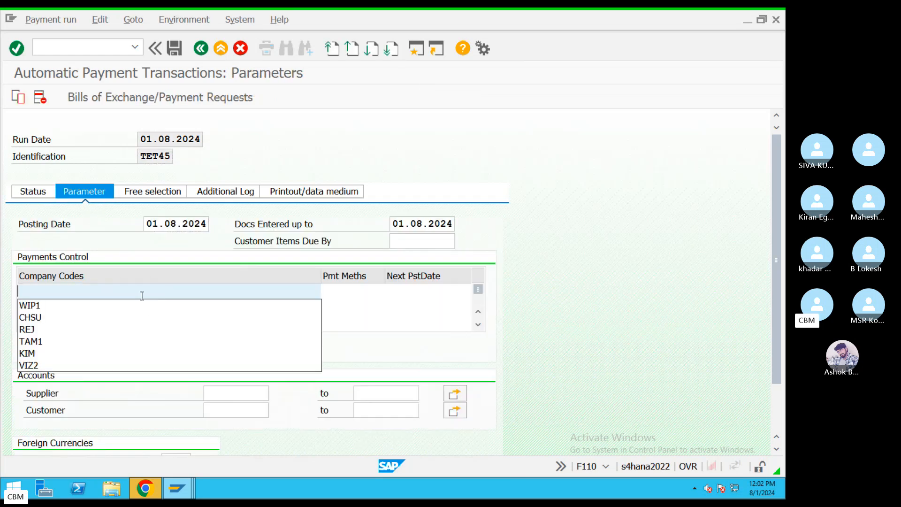
{"action": "left_click", "coordinate": [47, 317]}
{"action": "left_click", "coordinate": [348, 287]}
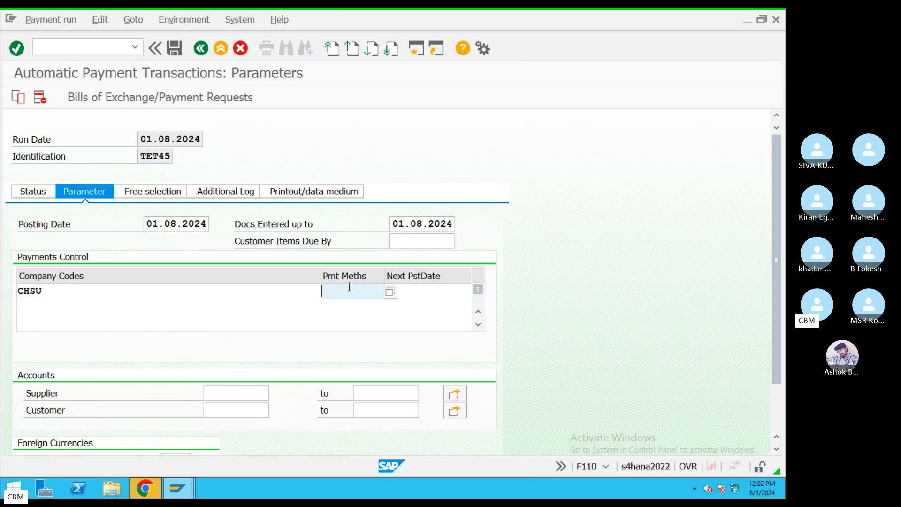
{"action": "type", "text": "2"}
{"action": "left_click", "coordinate": [424, 289]}
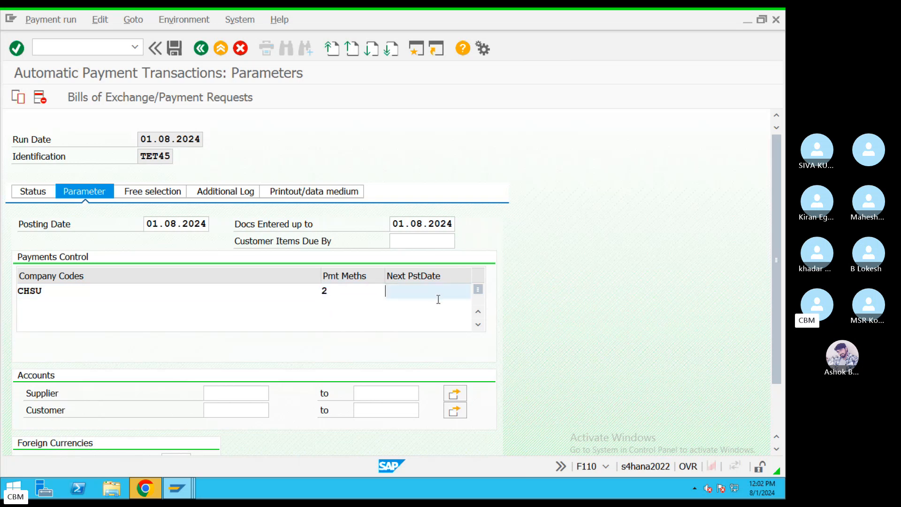
{"action": "left_click", "coordinate": [416, 306]}
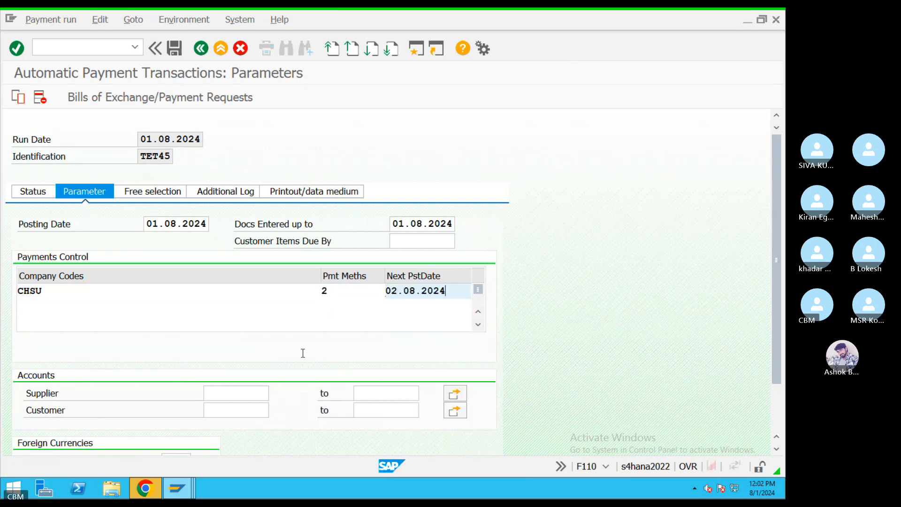
{"action": "left_click", "coordinate": [241, 408]}
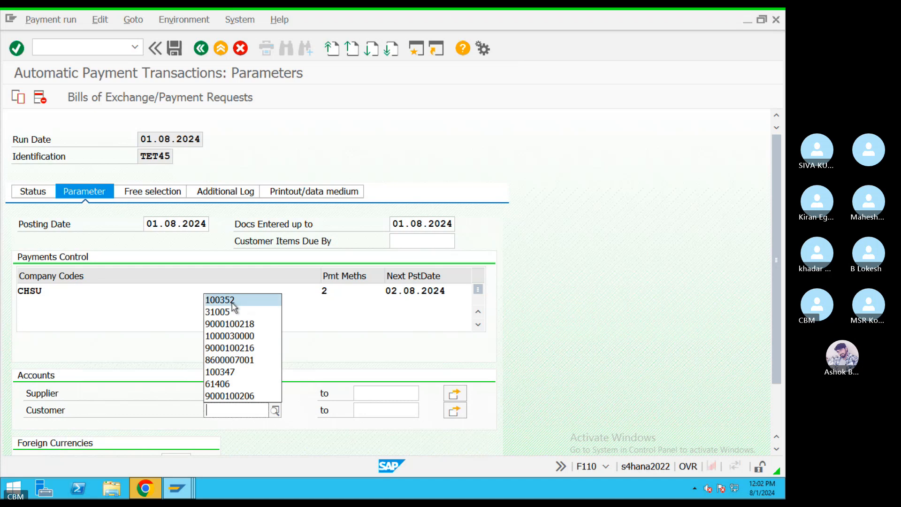
{"action": "left_click", "coordinate": [236, 297]}
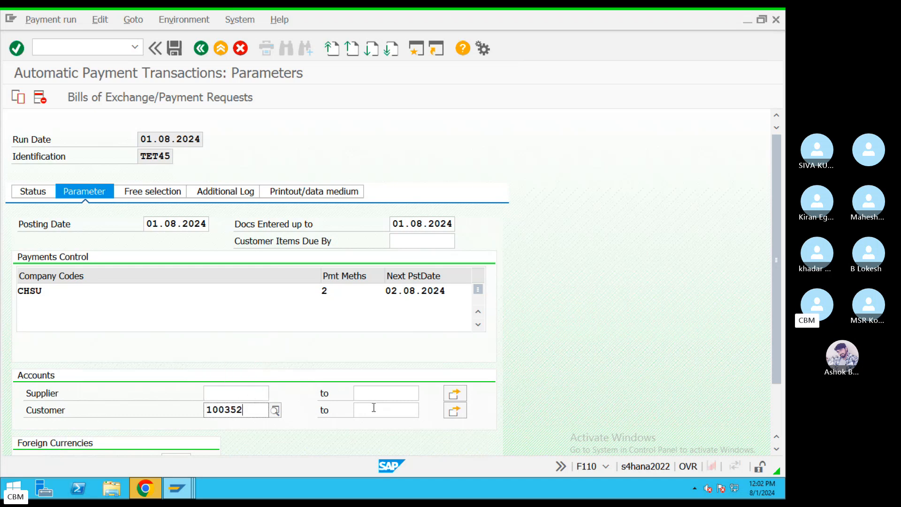
Enable logging of Due Date Check and Payment Method Selection in All Cases, and save the run parameters
{"action": "left_click", "coordinate": [225, 192]}
{"action": "left_click", "coordinate": [22, 258]}
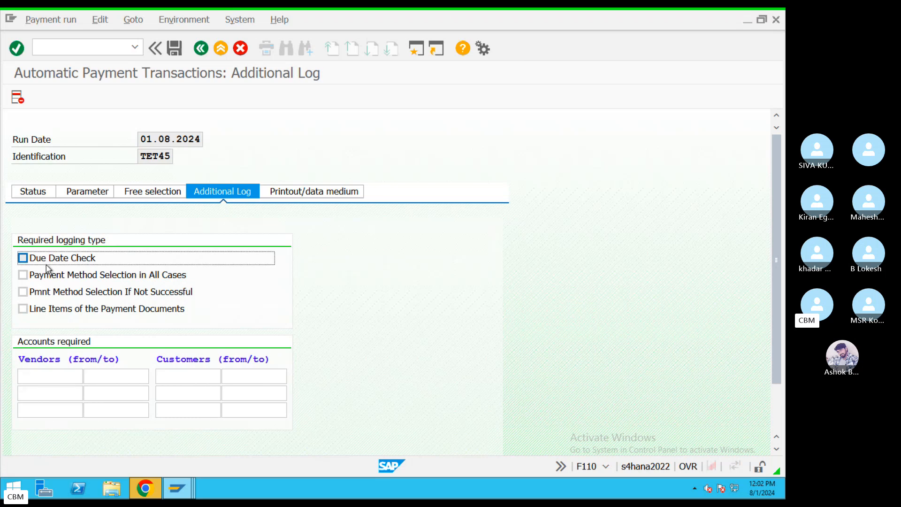
{"action": "left_click", "coordinate": [22, 274]}
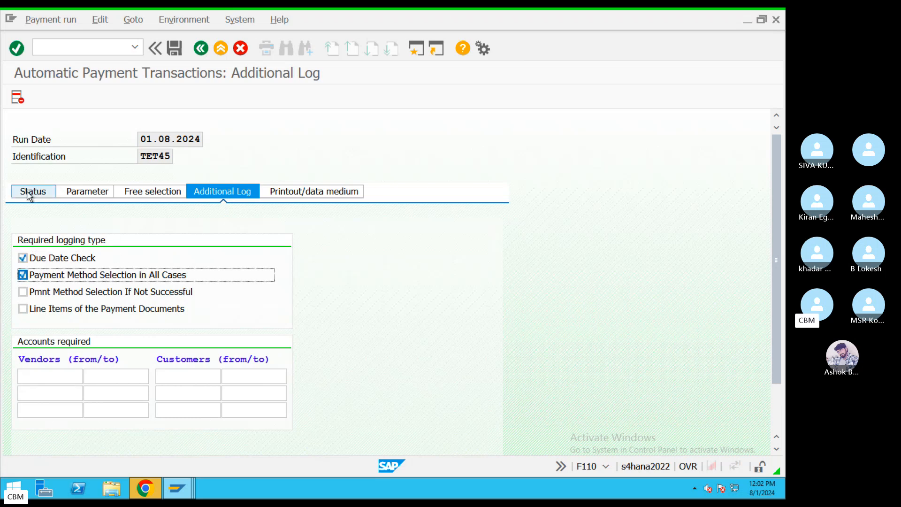
{"action": "left_click", "coordinate": [28, 192]}
{"action": "left_click", "coordinate": [224, 282]}
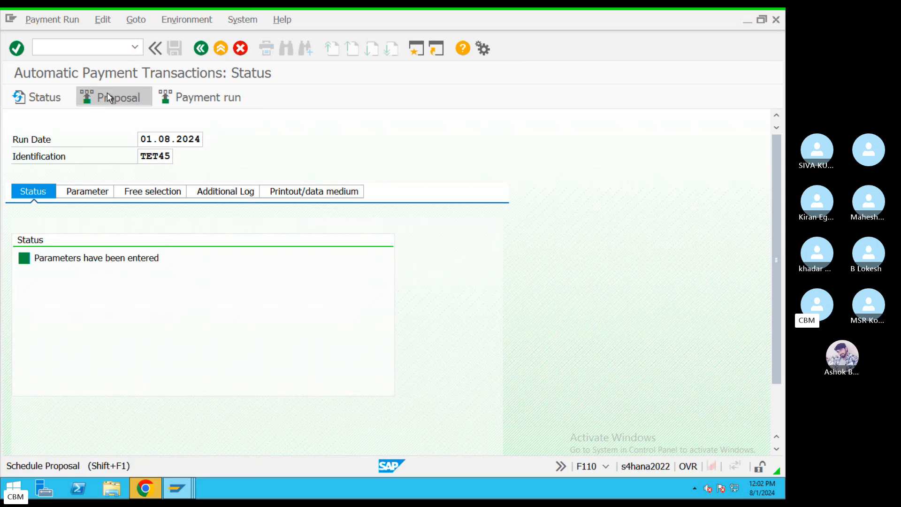
Schedule the payment proposal for run TET45 to start immediately and refresh its status
{"action": "left_click", "coordinate": [108, 97]}
{"action": "left_click", "coordinate": [259, 281]}
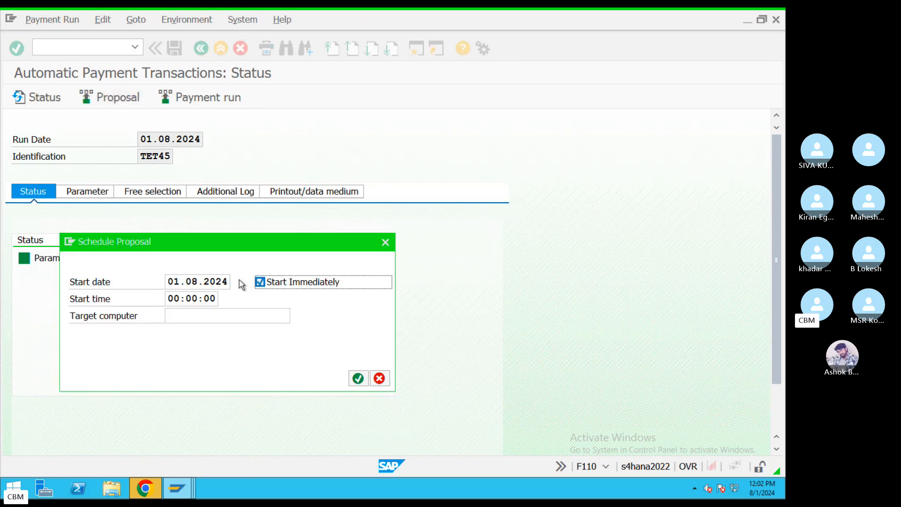
{"action": "left_click", "coordinate": [358, 378]}
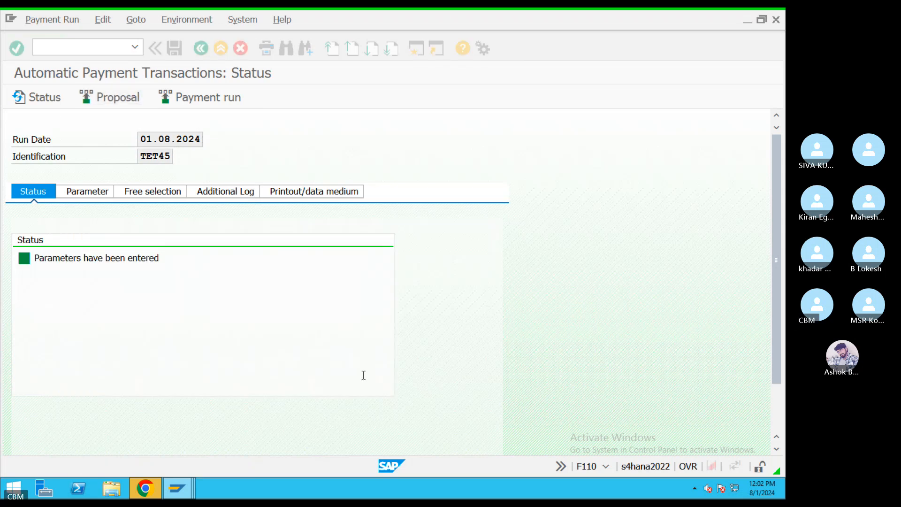
{"action": "key", "text": "Return"}
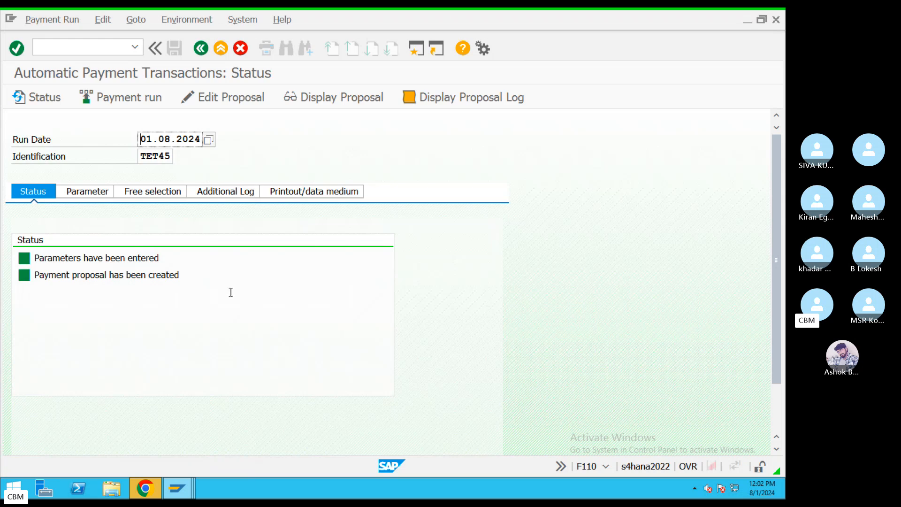
Try to edit the payment proposal for all accounting clerks and return to the run status
{"action": "left_click", "coordinate": [219, 98]}
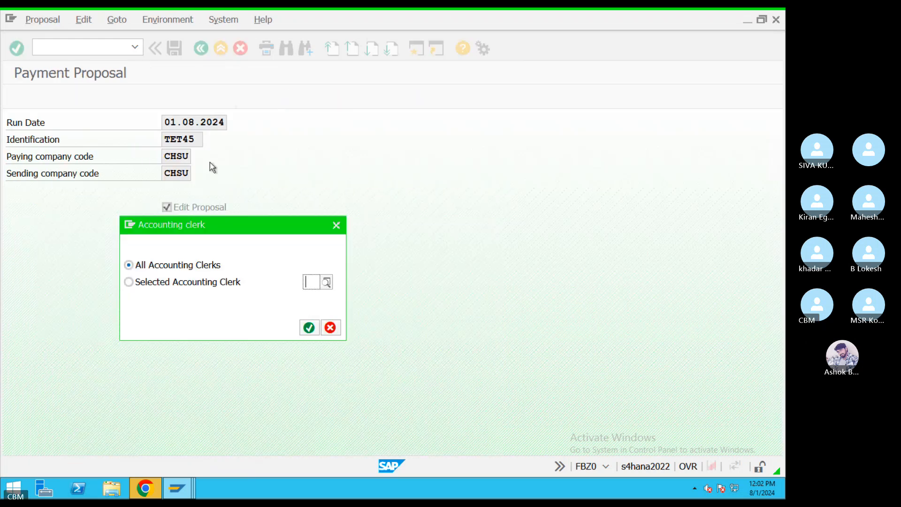
{"action": "left_click", "coordinate": [309, 328]}
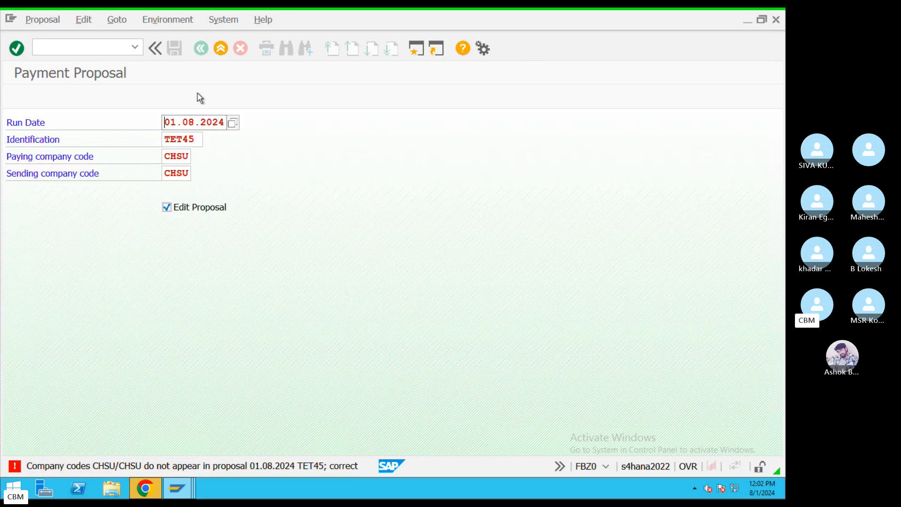
{"action": "left_click", "coordinate": [222, 51]}
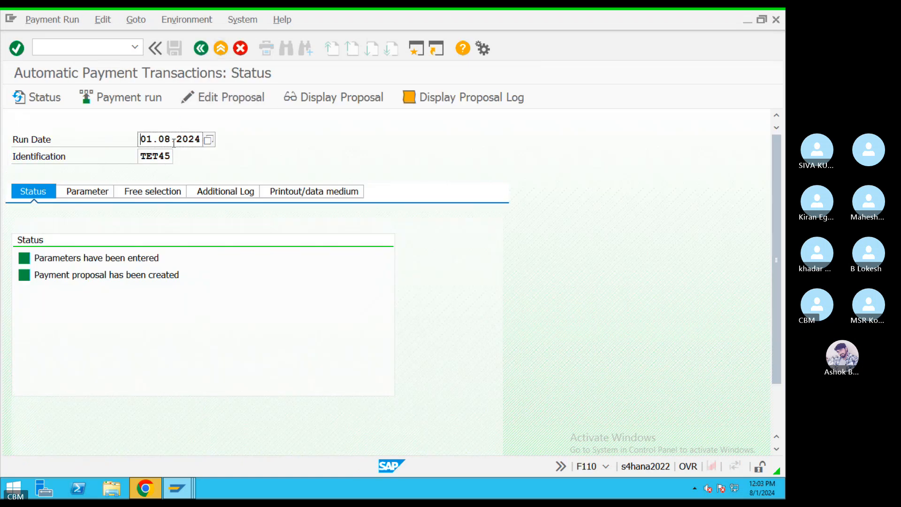
Delete the payment proposal of run TET45 and confirm the deletion
{"action": "left_click", "coordinate": [102, 19]}
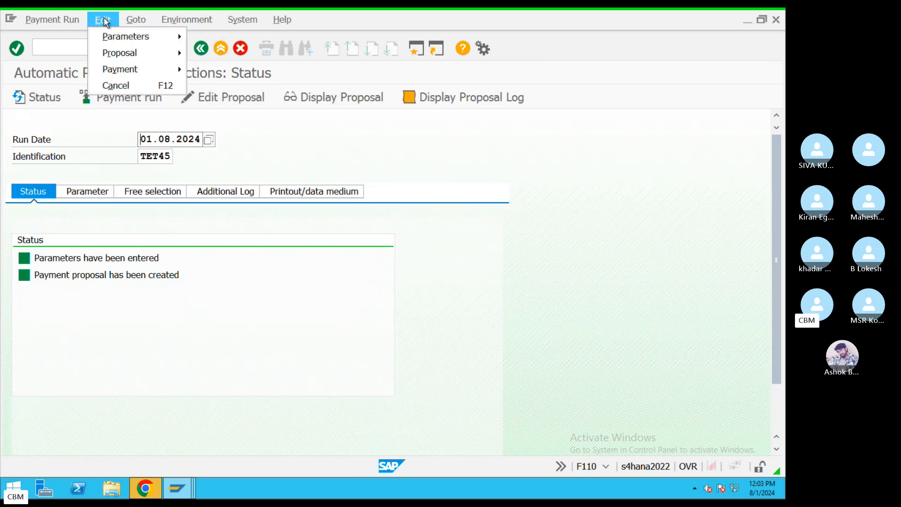
{"action": "mouse_move", "coordinate": [122, 54]}
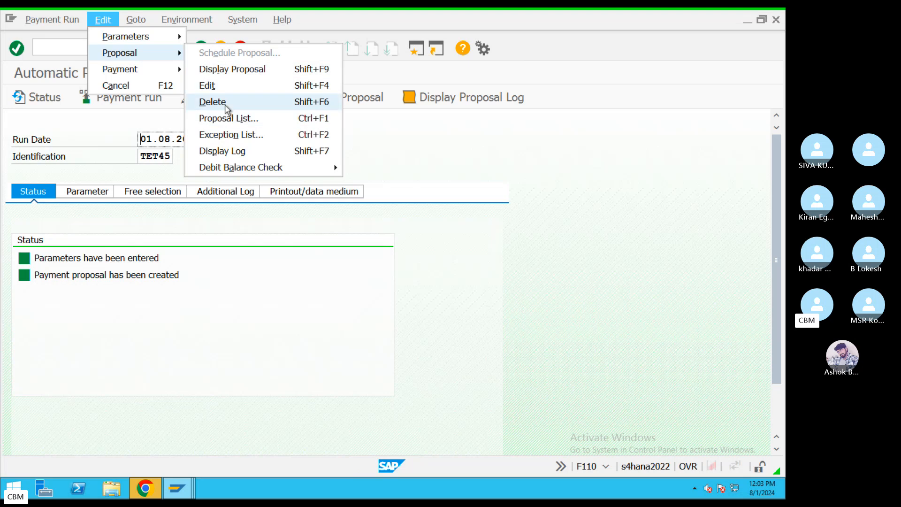
{"action": "left_click", "coordinate": [223, 102]}
{"action": "left_click", "coordinate": [237, 275]}
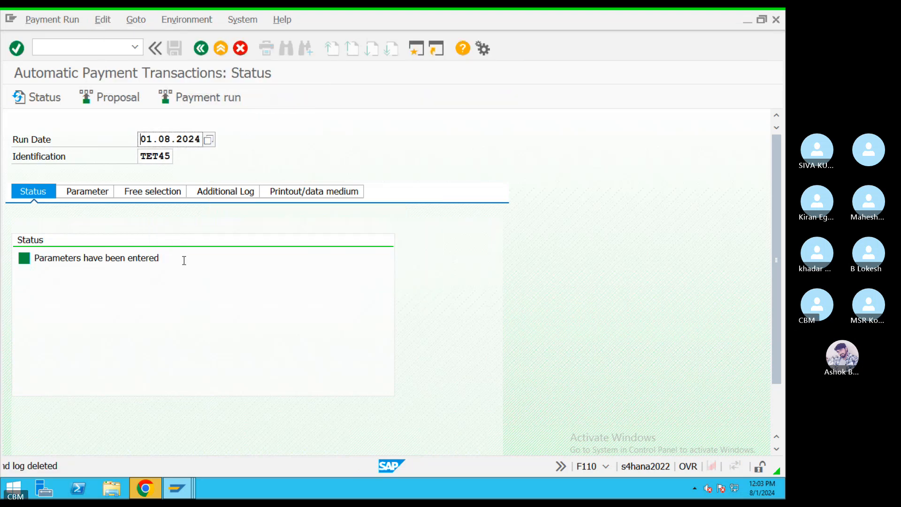
List the existing payment runs with up to 500 hits, review their status and close the overview
{"action": "left_click", "coordinate": [171, 156]}
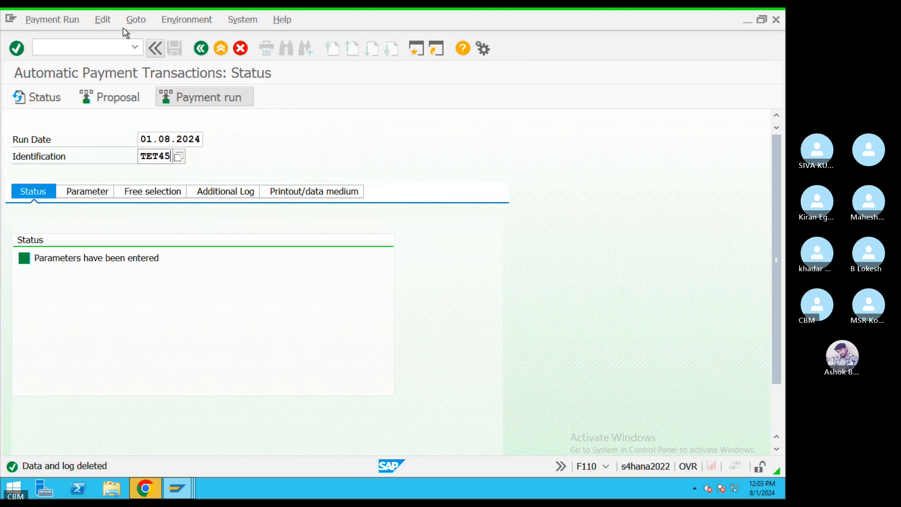
{"action": "left_click", "coordinate": [177, 157]}
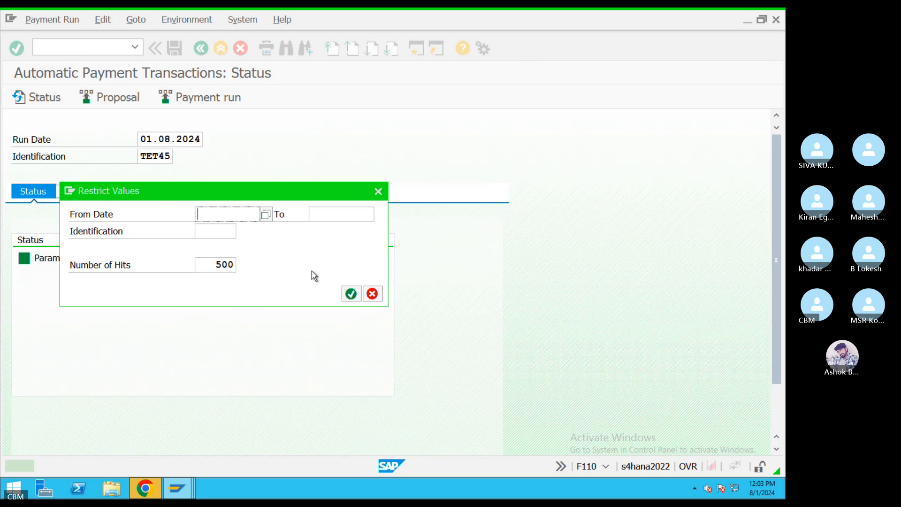
{"action": "left_click", "coordinate": [351, 293]}
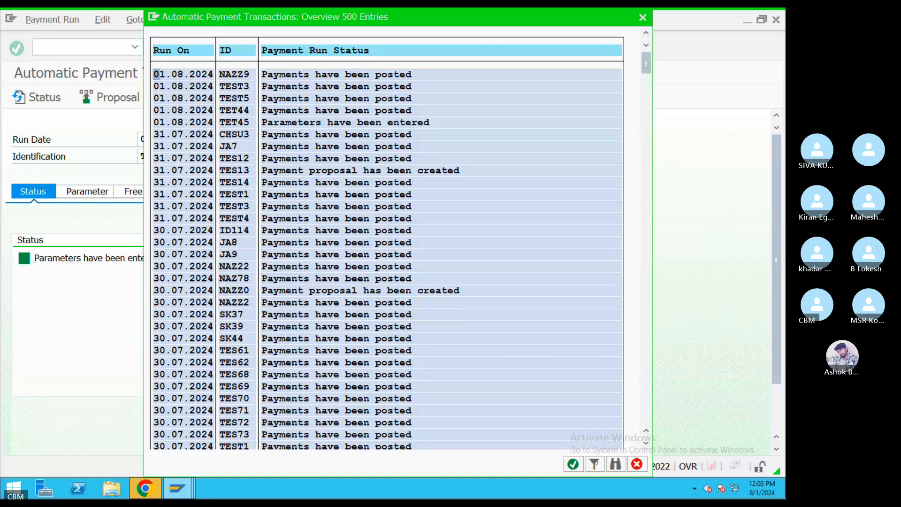
{"action": "left_click", "coordinate": [641, 19]}
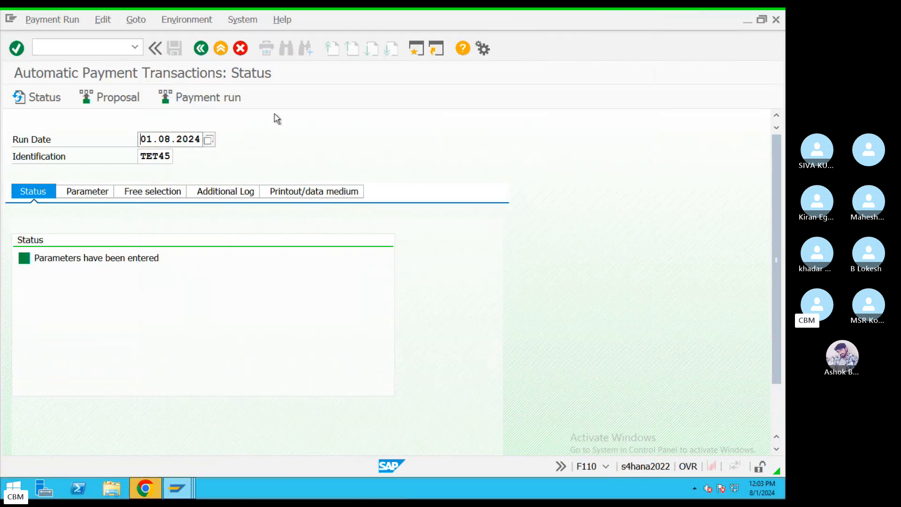
Delete the saved parameters of payment run TET45 and confirm the deletion
{"action": "left_click", "coordinate": [102, 19]}
{"action": "mouse_move", "coordinate": [125, 34]}
{"action": "left_click", "coordinate": [212, 52]}
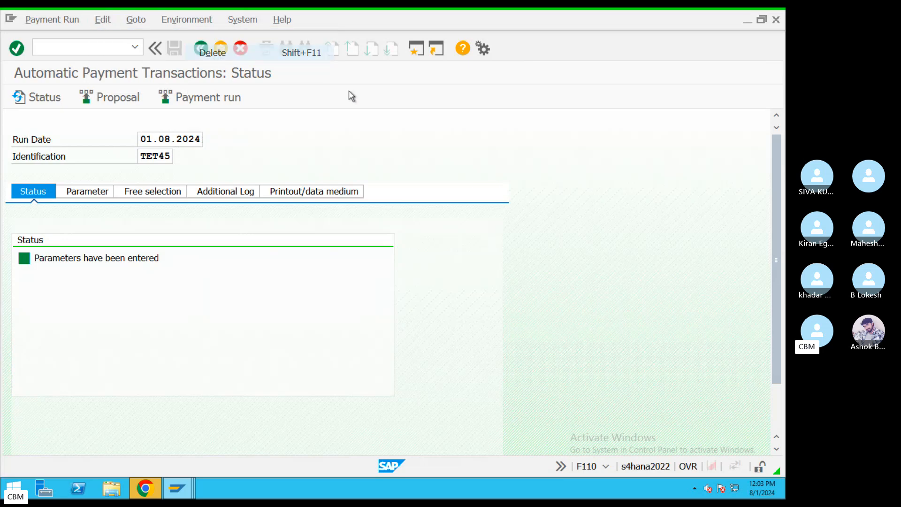
{"action": "left_click", "coordinate": [251, 281]}
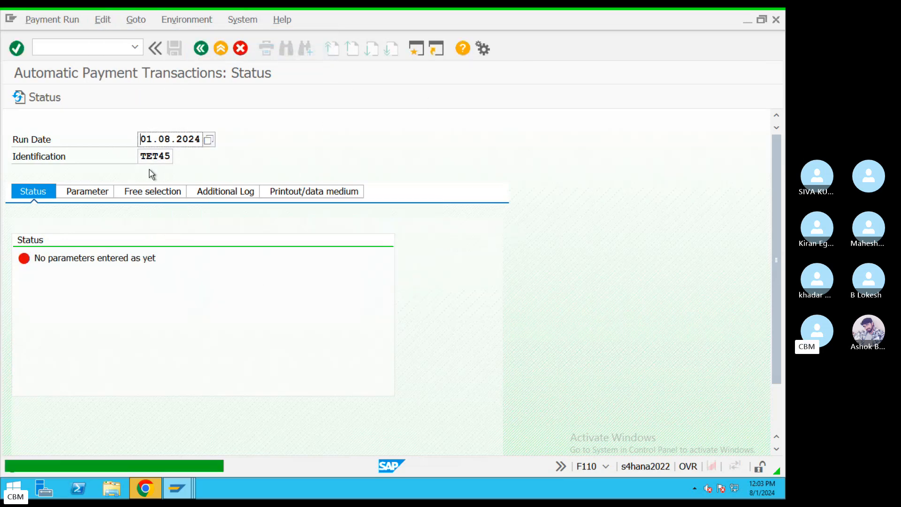
Restart transaction F110 for run TET45 dated 01.08.2024 and enter company code CHSU in its payment parameters
{"action": "left_click_drag", "start_coordinate": [143, 139], "coordinate": [249, 143]}
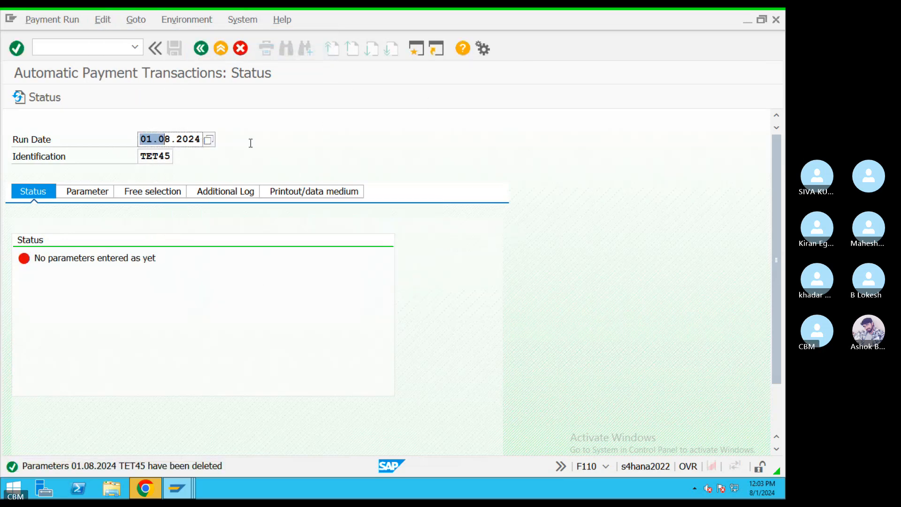
{"action": "left_click", "coordinate": [200, 48]}
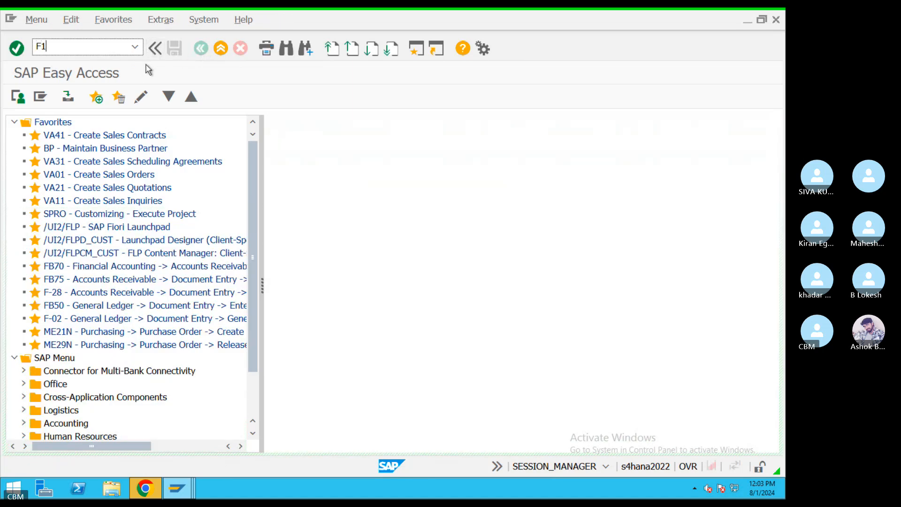
{"action": "key", "text": "Return"}
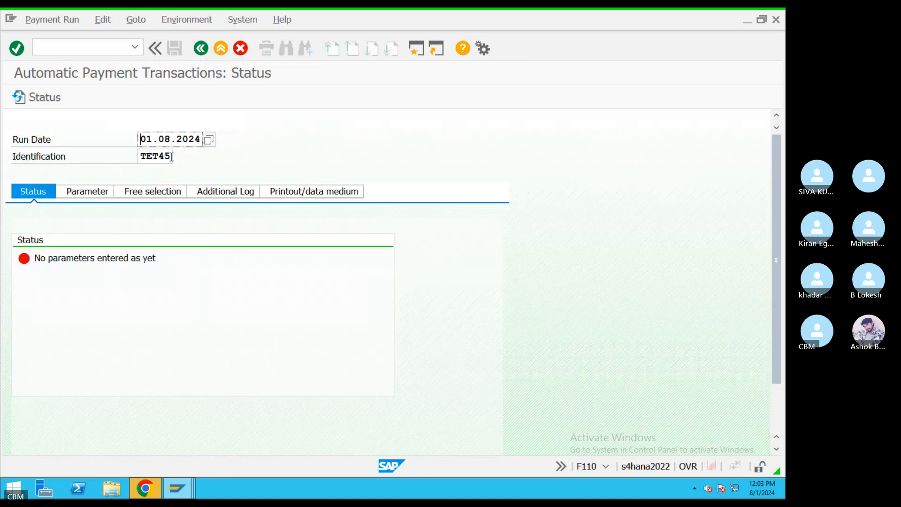
{"action": "left_click", "coordinate": [98, 196]}
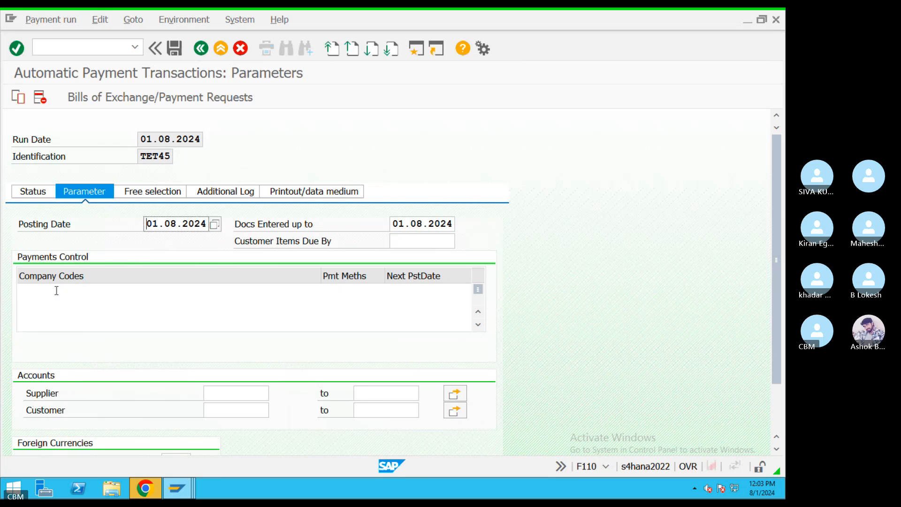
{"action": "left_click", "coordinate": [136, 290]}
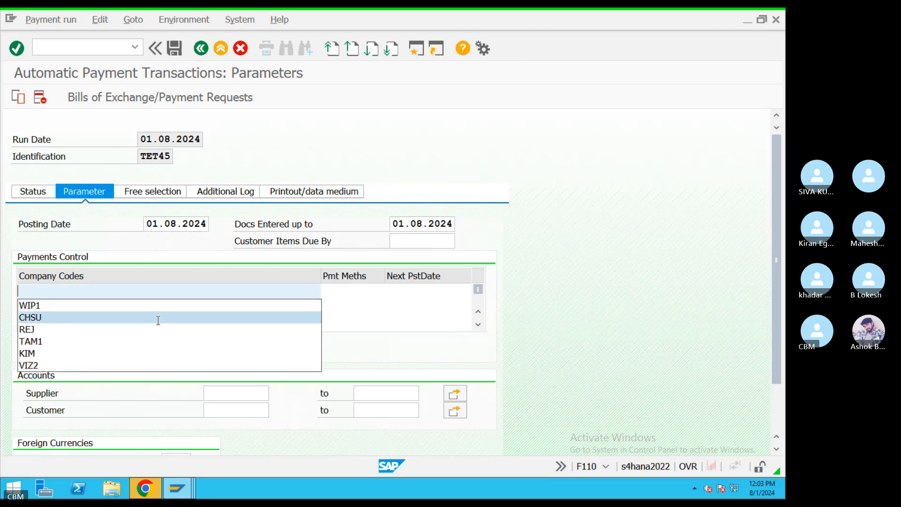
{"action": "left_click", "coordinate": [157, 316]}
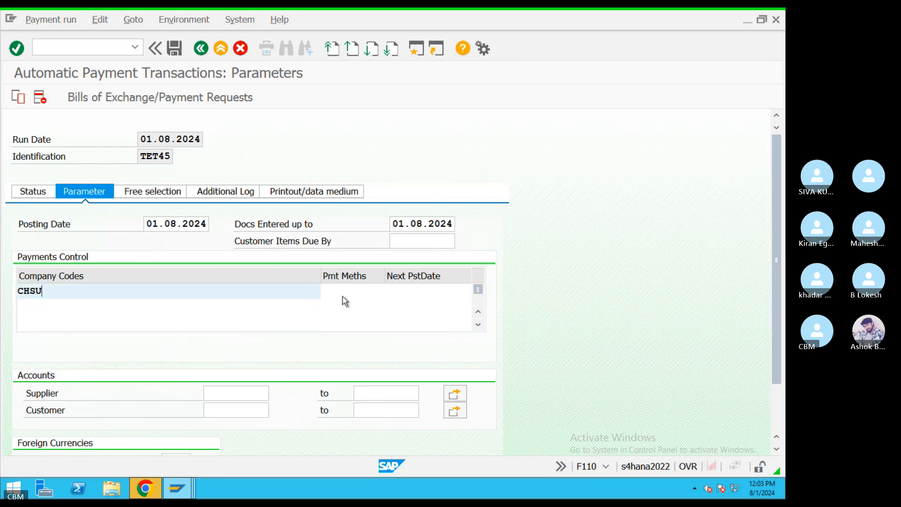
Check the payment method in the additional data of the customer's open credit sales item and return to the line item list
{"action": "left_click", "coordinate": [177, 488]}
{"action": "left_click", "coordinate": [295, 466]}
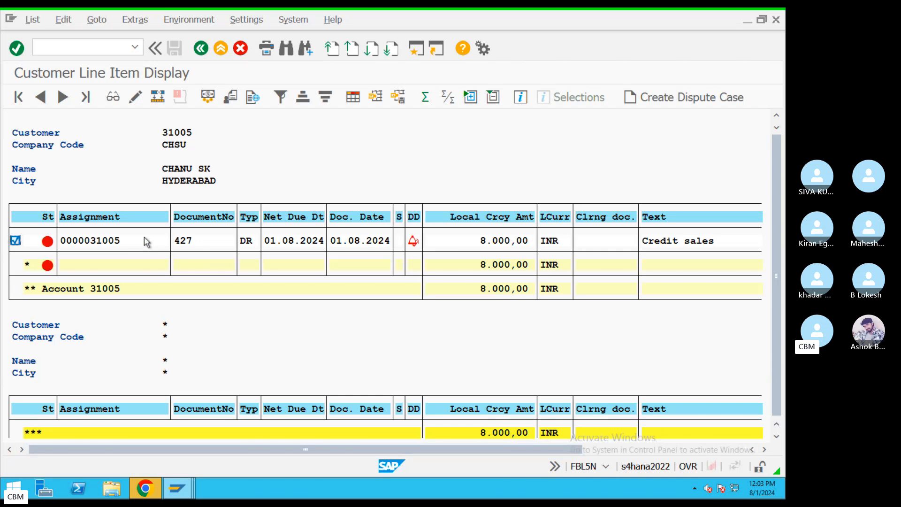
{"action": "double_click", "coordinate": [143, 240]}
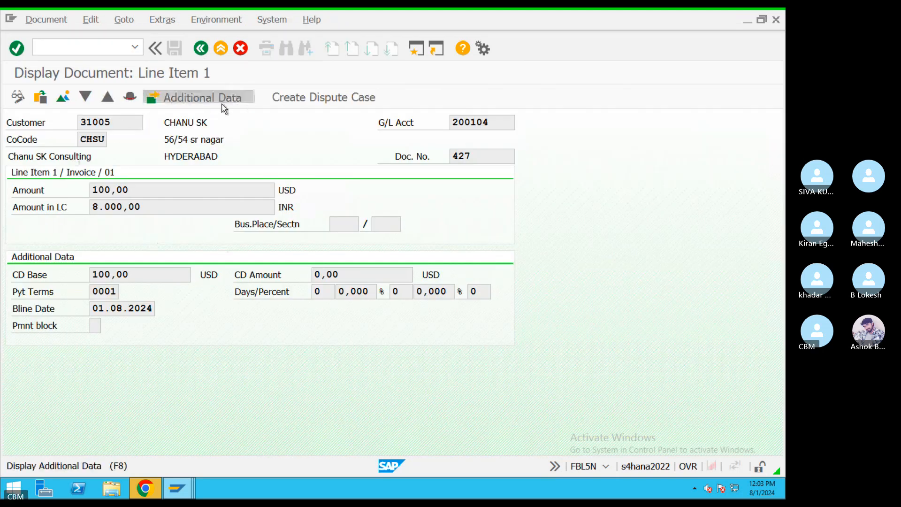
{"action": "left_click", "coordinate": [174, 97]}
{"action": "left_click", "coordinate": [129, 165]}
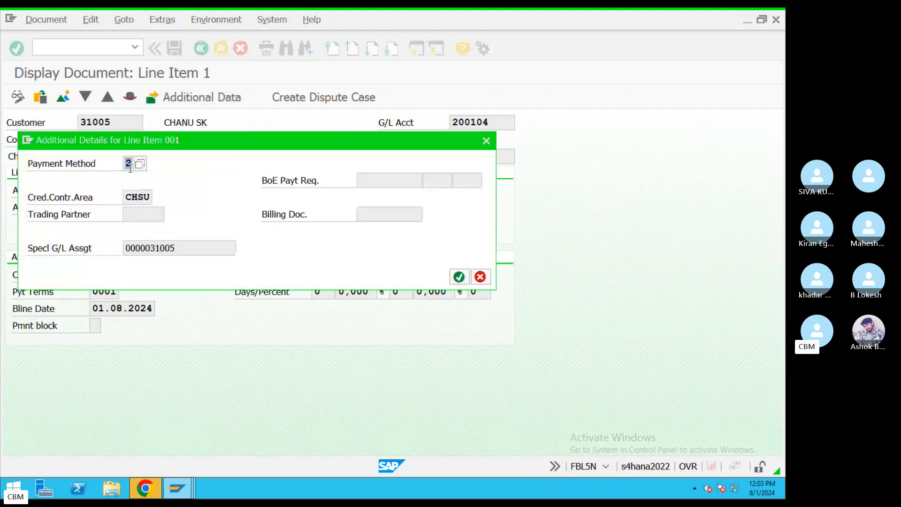
{"action": "left_click", "coordinate": [487, 140]}
{"action": "left_click", "coordinate": [201, 48]}
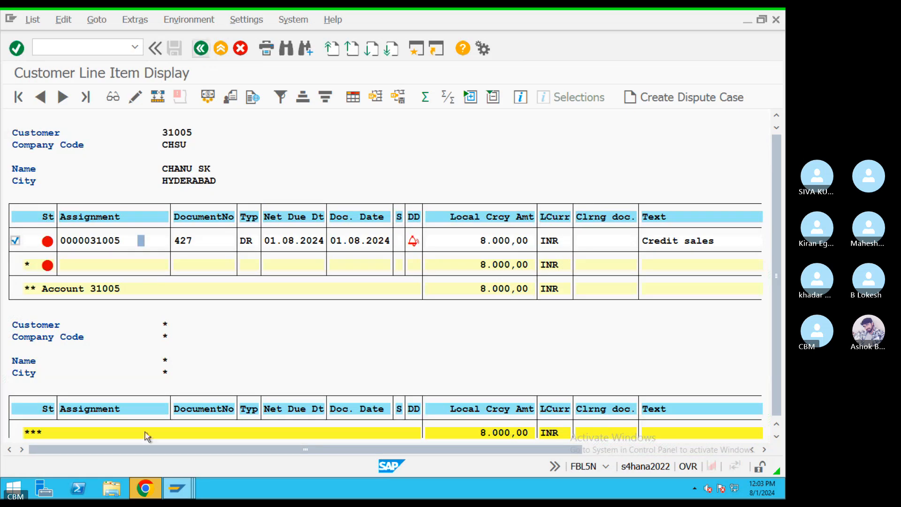
Set payment method 2 and next posting date 02.08.2024 for company code CHSU in the payment run parameters
{"action": "left_click", "coordinate": [177, 488]}
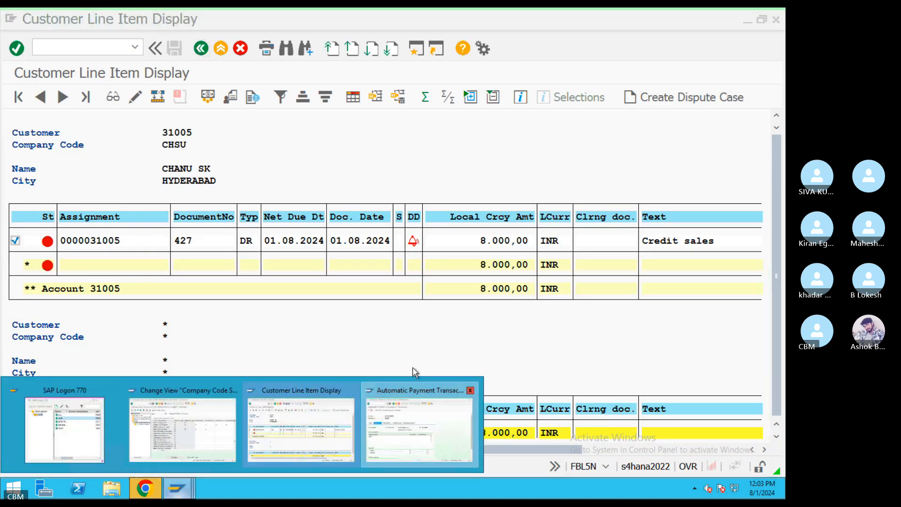
{"action": "left_click", "coordinate": [415, 391]}
{"action": "type", "text": "2"}
{"action": "left_click", "coordinate": [419, 294]}
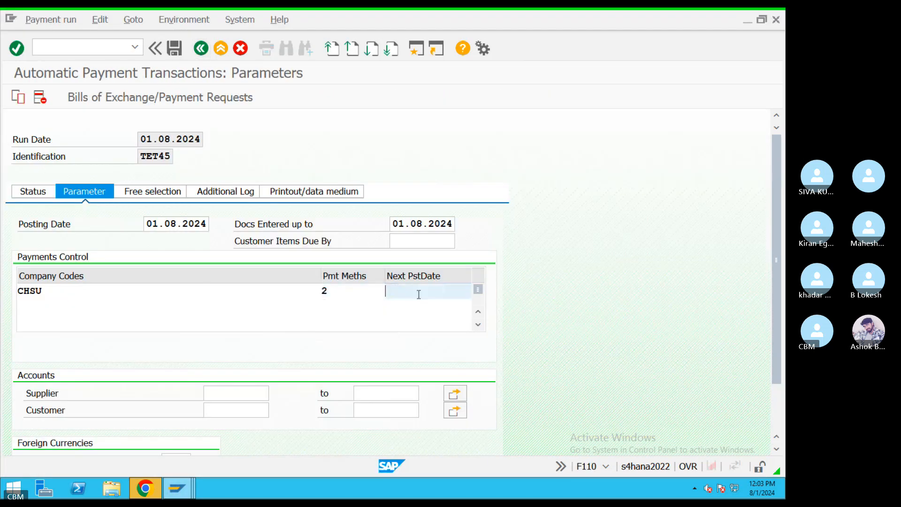
{"action": "left_click", "coordinate": [417, 305]}
Search for the customer of company code CHSU and enter its account in the payment run's customer selection
{"action": "left_click", "coordinate": [271, 413]}
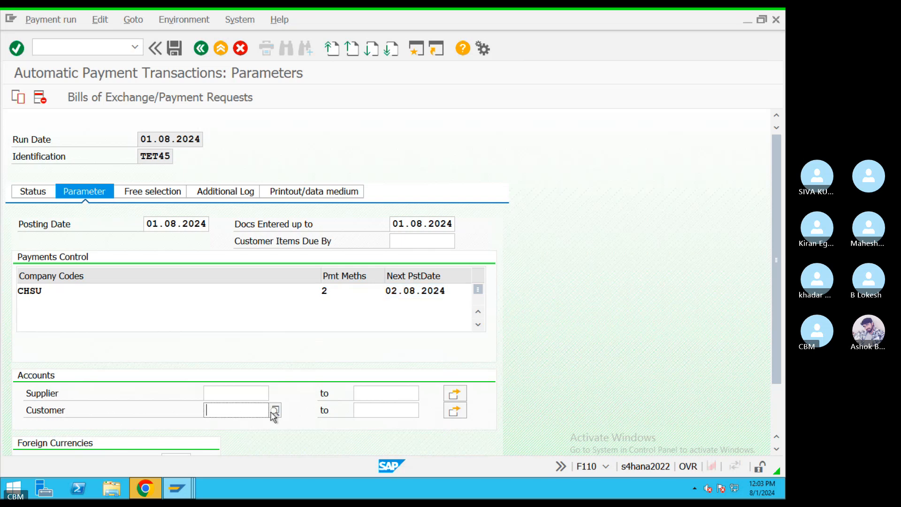
{"action": "left_click", "coordinate": [275, 410]}
{"action": "left_click", "coordinate": [546, 464]}
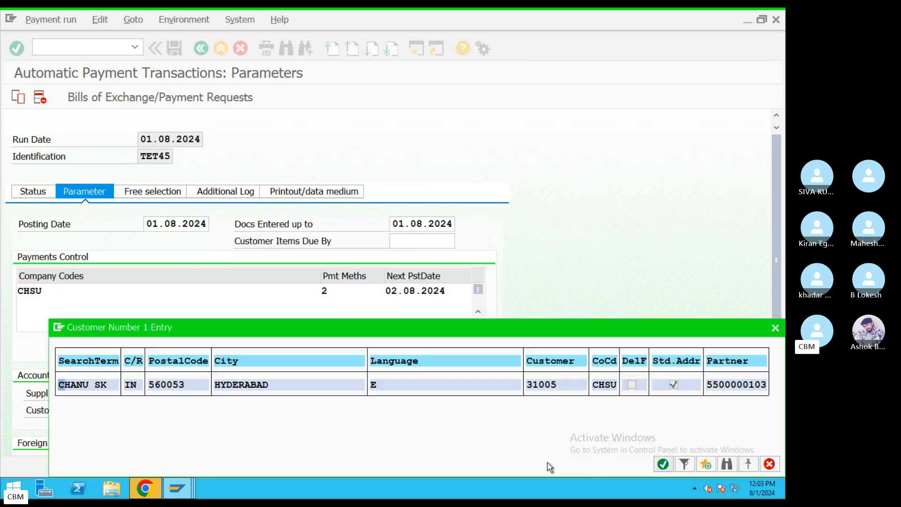
{"action": "double_click", "coordinate": [243, 383]}
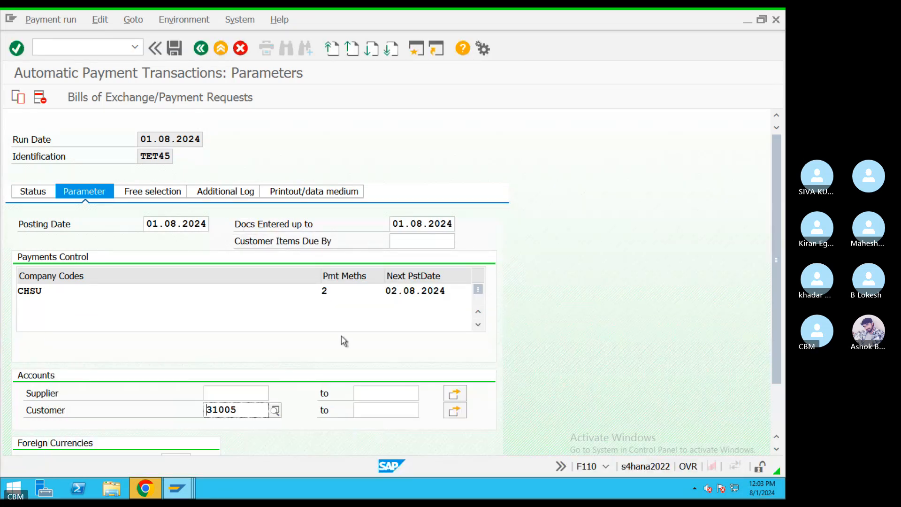
Enable logging for Due Date Check and Payment Method Selection in All Cases, and save the parameters of run TET45
{"action": "left_click", "coordinate": [225, 191]}
{"action": "left_click", "coordinate": [63, 258]}
{"action": "left_click", "coordinate": [64, 274]}
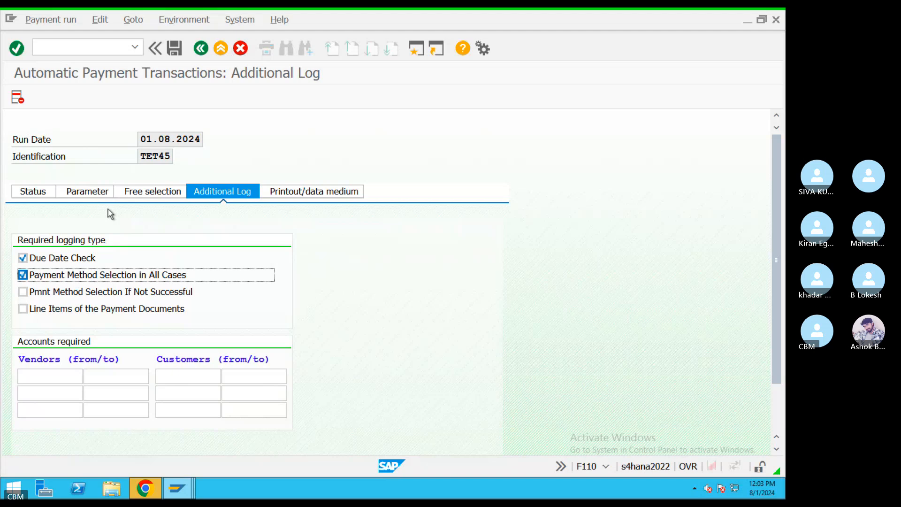
{"action": "left_click", "coordinate": [31, 192]}
{"action": "left_click", "coordinate": [215, 287]}
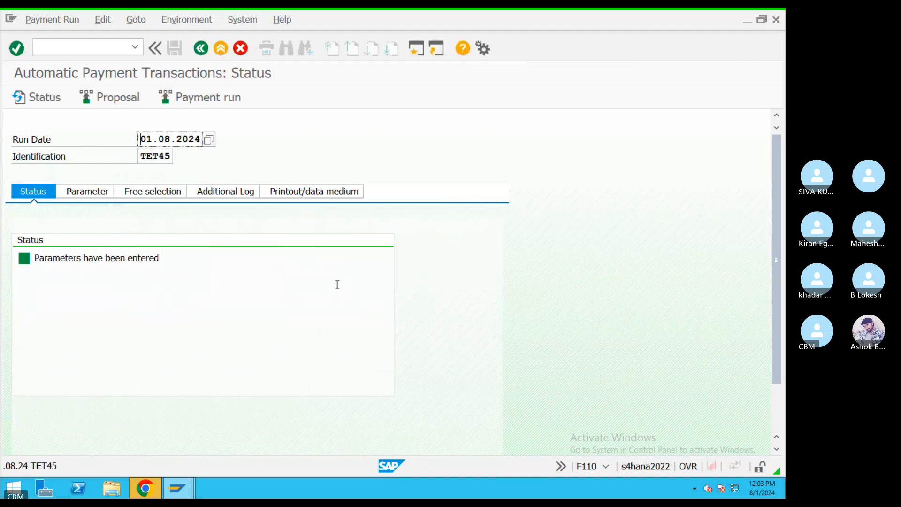
Schedule the payment proposal of run TET45 to start immediately and refresh the run status
{"action": "left_click", "coordinate": [100, 98]}
{"action": "left_click", "coordinate": [260, 281]}
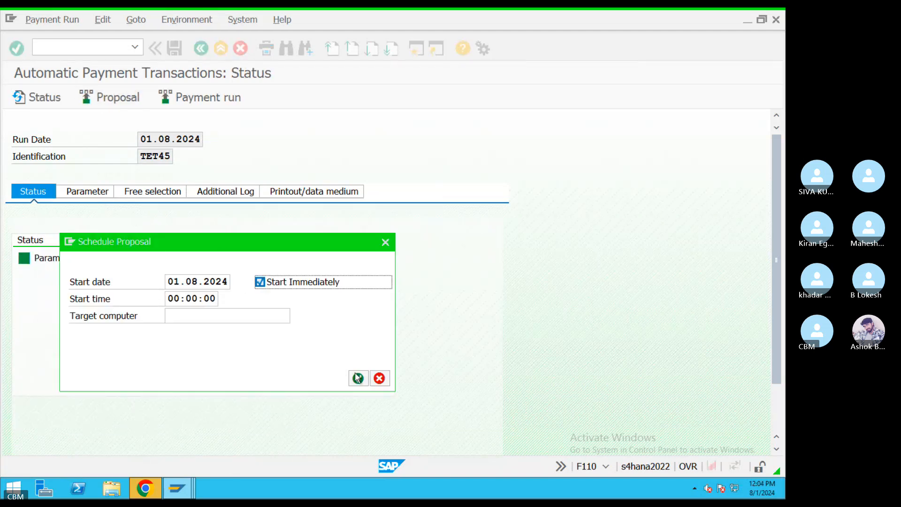
{"action": "left_click", "coordinate": [358, 378]}
{"action": "key", "text": "Return"}
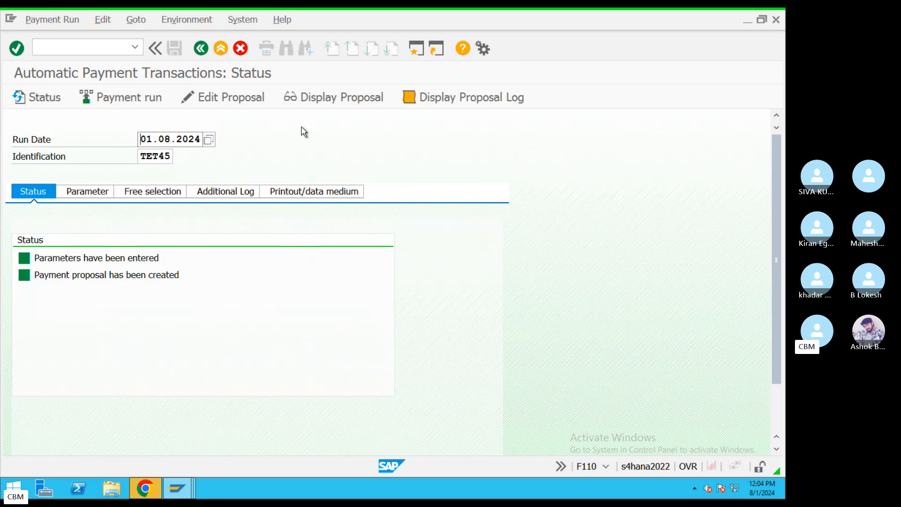
Open the payment proposal of run TET45 for editing, review its payments and exceptions, and return to the run status
{"action": "left_click", "coordinate": [231, 100]}
{"action": "left_click", "coordinate": [312, 329]}
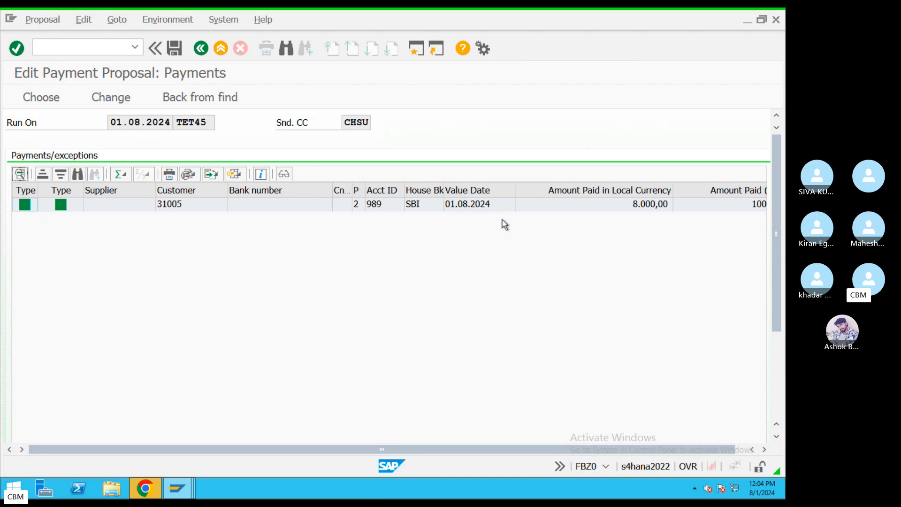
{"action": "left_click", "coordinate": [200, 48]}
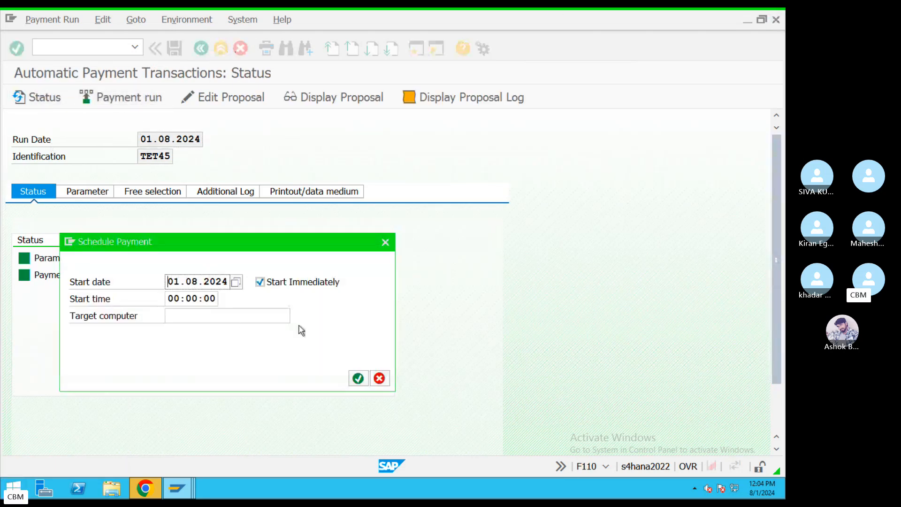
Schedule the payment run for TET45 to start immediately and refresh the status to check the posting orders
{"action": "left_click", "coordinate": [358, 378]}
{"action": "key", "text": "Return"}
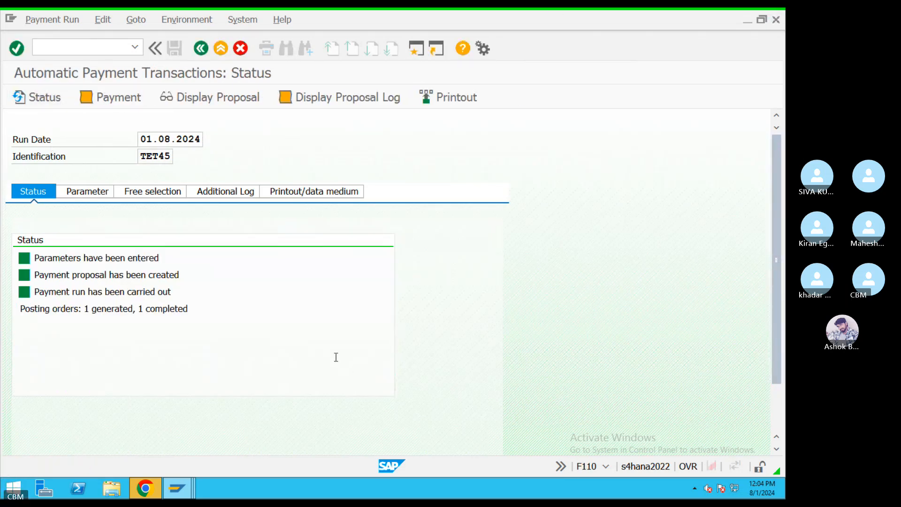
{"action": "left_click_drag", "start_coordinate": [221, 319], "coordinate": [2, 313]}
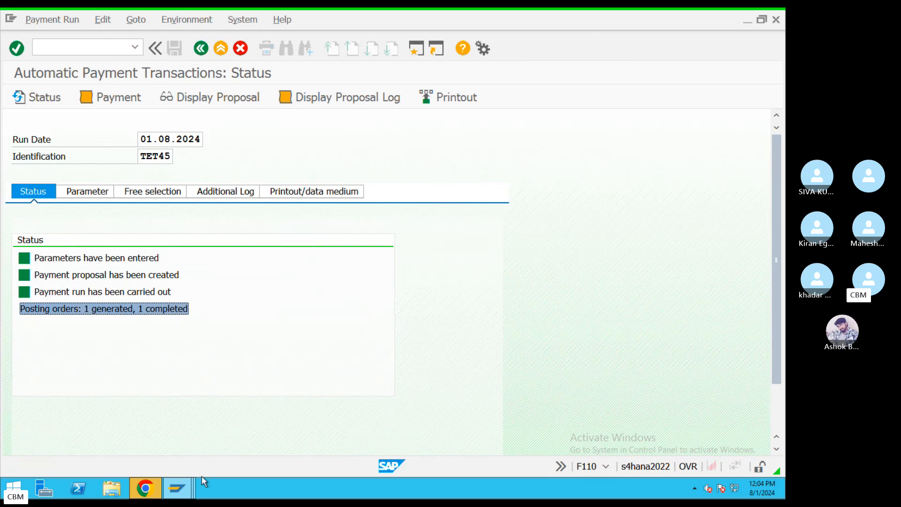
Refresh the customer's open line item list and return to the FBL5N selection screen
{"action": "mouse_move", "coordinate": [177, 488]}
{"action": "left_click", "coordinate": [284, 438]}
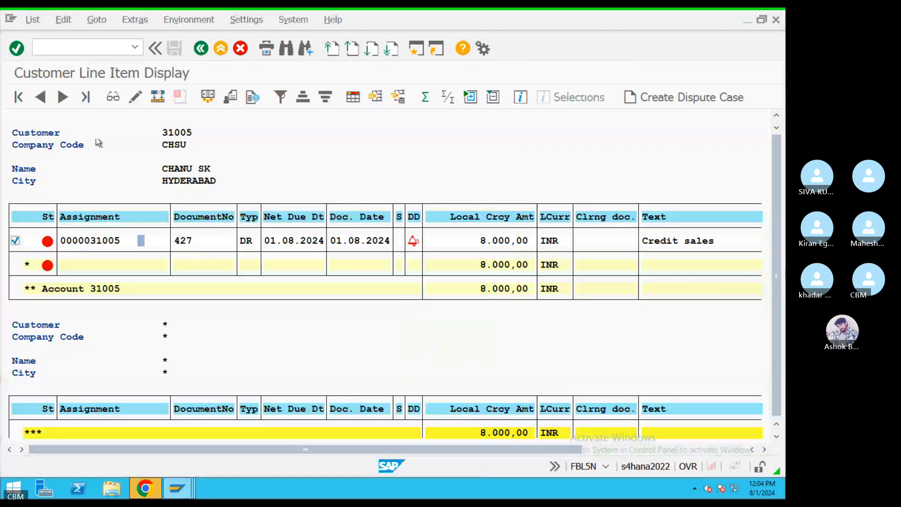
{"action": "left_click", "coordinate": [32, 20]}
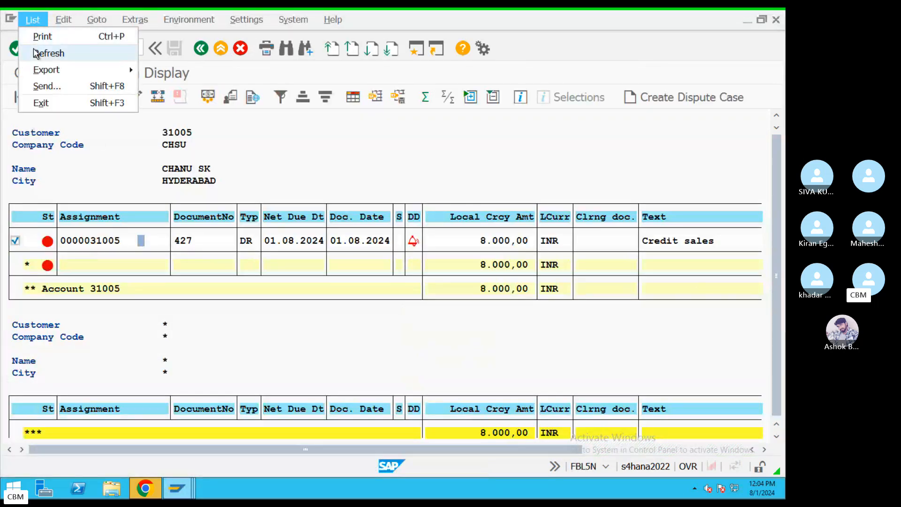
{"action": "left_click", "coordinate": [36, 53]}
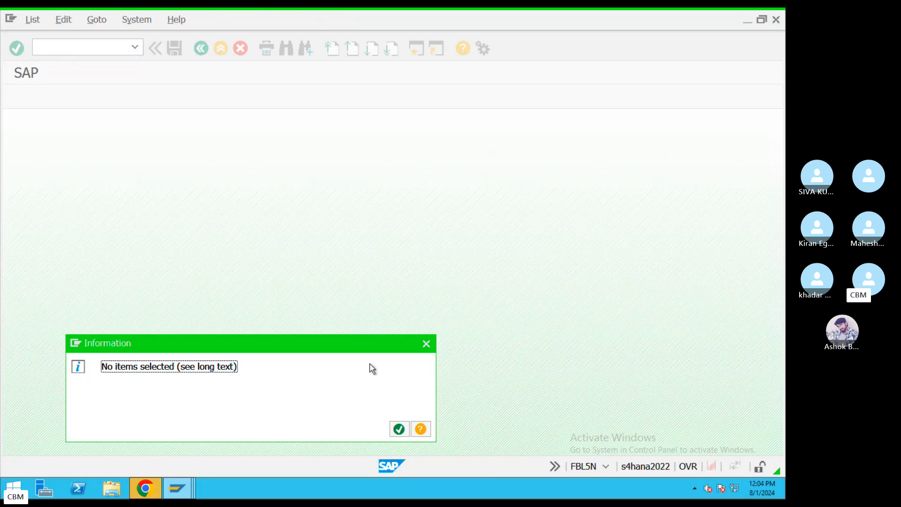
{"action": "left_click", "coordinate": [399, 429]}
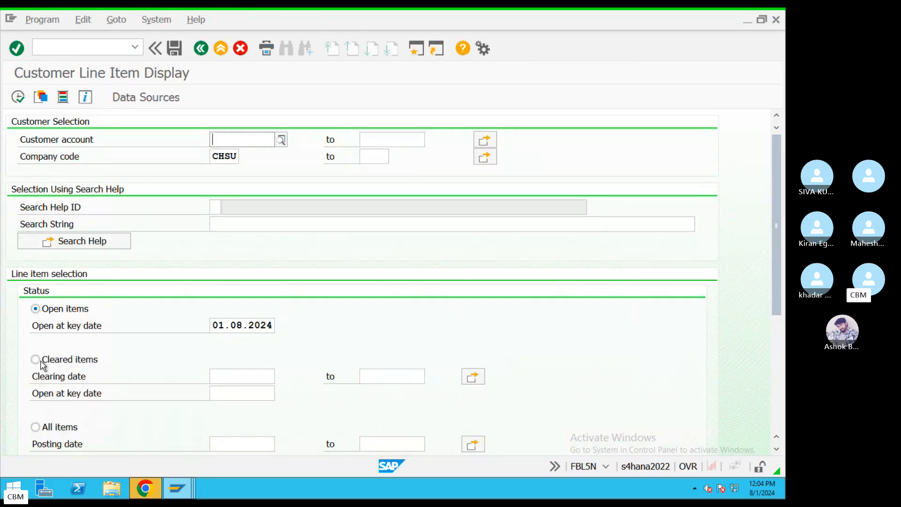
List the customer line items of company code CHSU cleared on 01.08.2024 and examine the latest payment document
{"action": "left_click", "coordinate": [41, 362]}
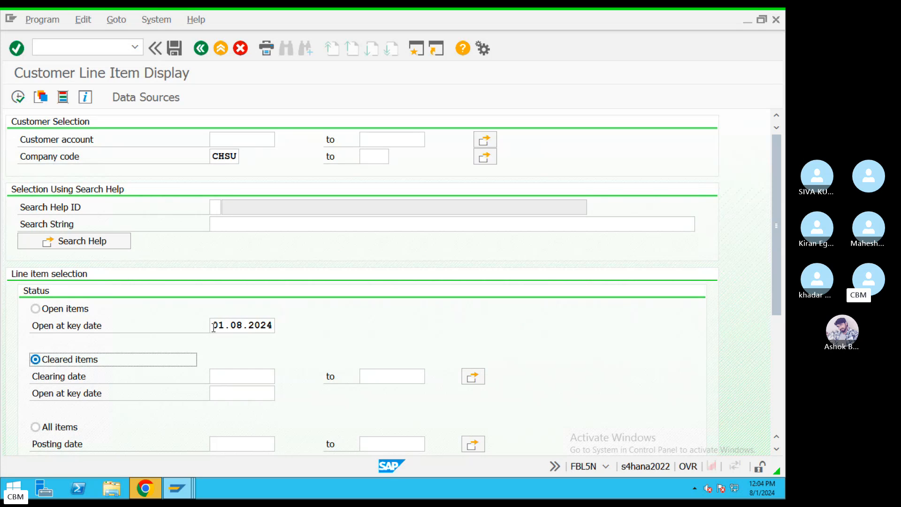
{"action": "left_click_drag", "start_coordinate": [215, 327], "coordinate": [312, 318]}
{"action": "key", "text": "ctrl+c"}
{"action": "left_click", "coordinate": [239, 374]}
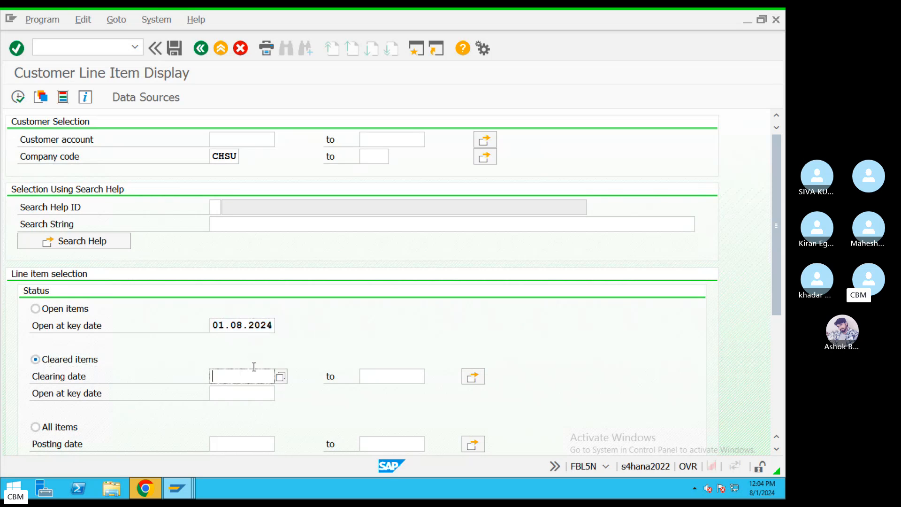
{"action": "key", "text": "ctrl+v"}
{"action": "left_click", "coordinate": [17, 97]}
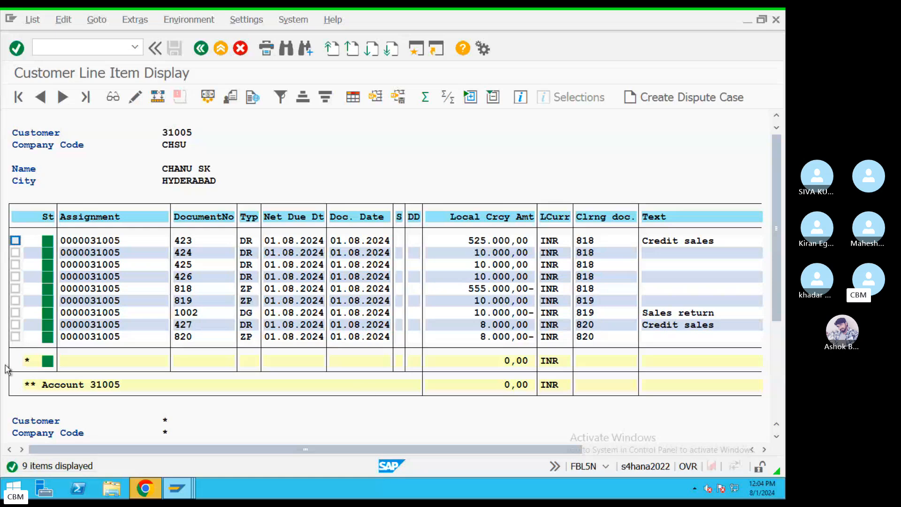
{"action": "left_click", "coordinate": [249, 337]}
Switch to the text editor notes and clear all of the existing S4HANA text
{"action": "key", "text": "ctrl+Left"}
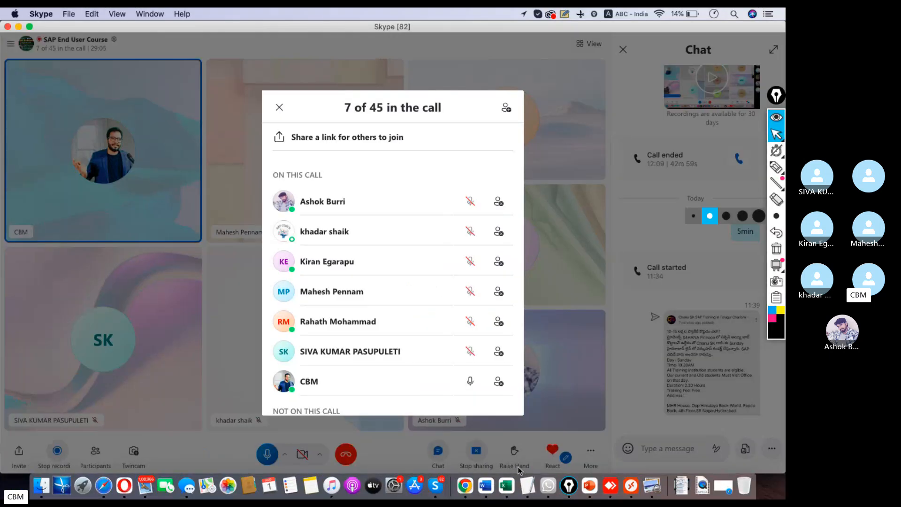
{"action": "key", "text": "ctrl+Right"}
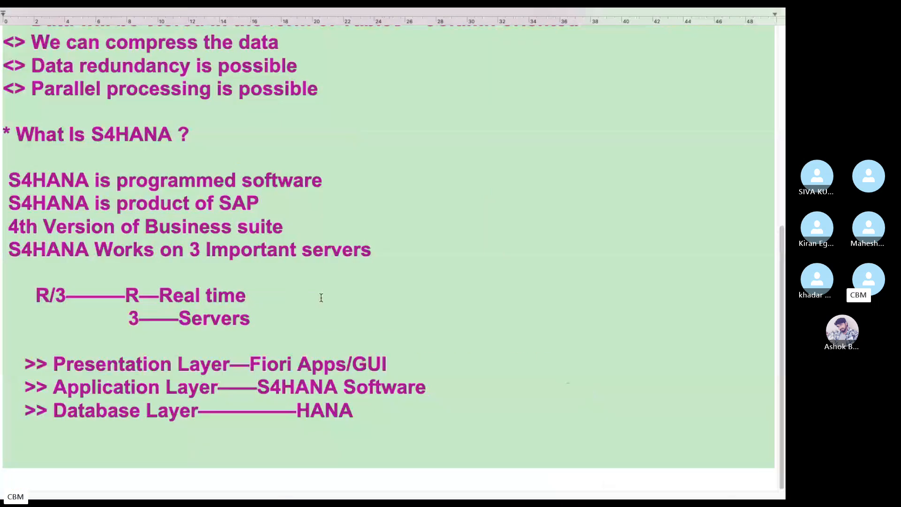
{"action": "key", "text": "BackSpace"}
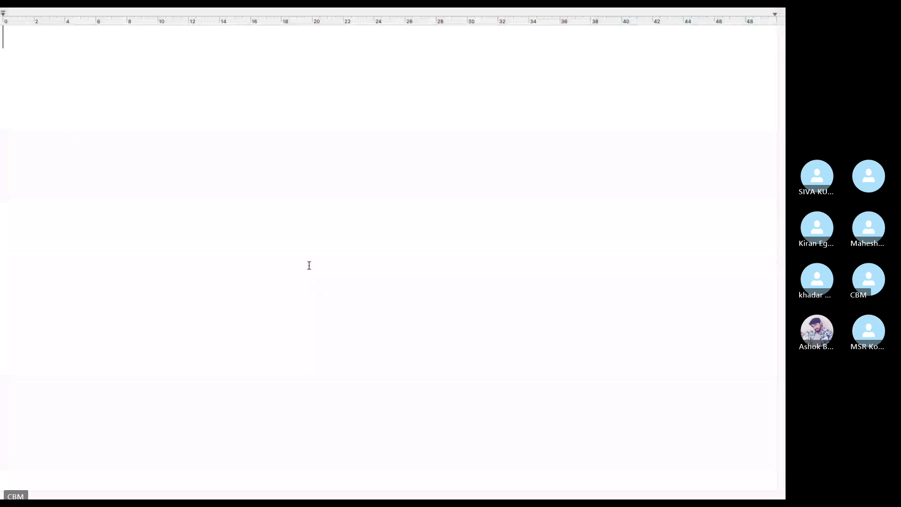
Write the heading "Credit Sales" in the empty notes and underline it with a row of equals signs
{"action": "type", "text": "Cre"}
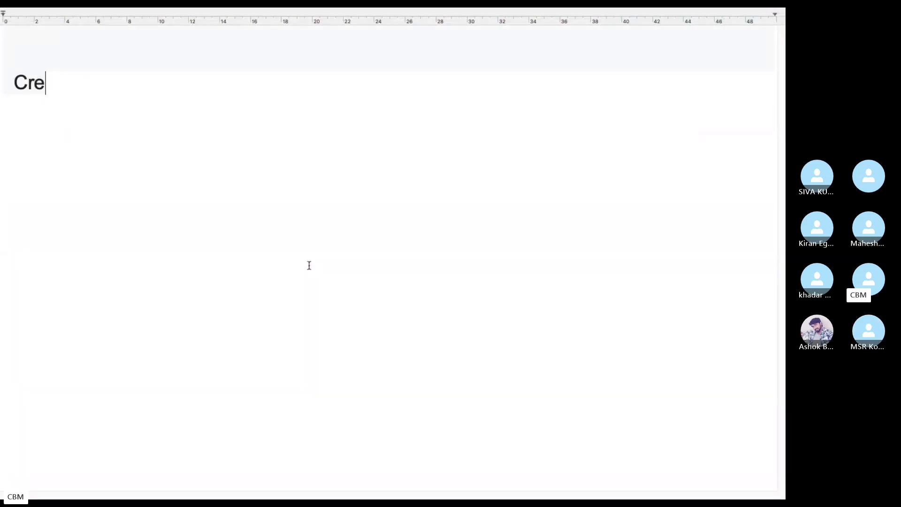
{"action": "type", "text": "dit"}
{"action": "key", "text": "BackSpace"}
{"action": "key", "text": "BackSpace"}
{"action": "type", "text": "dit sAle"}
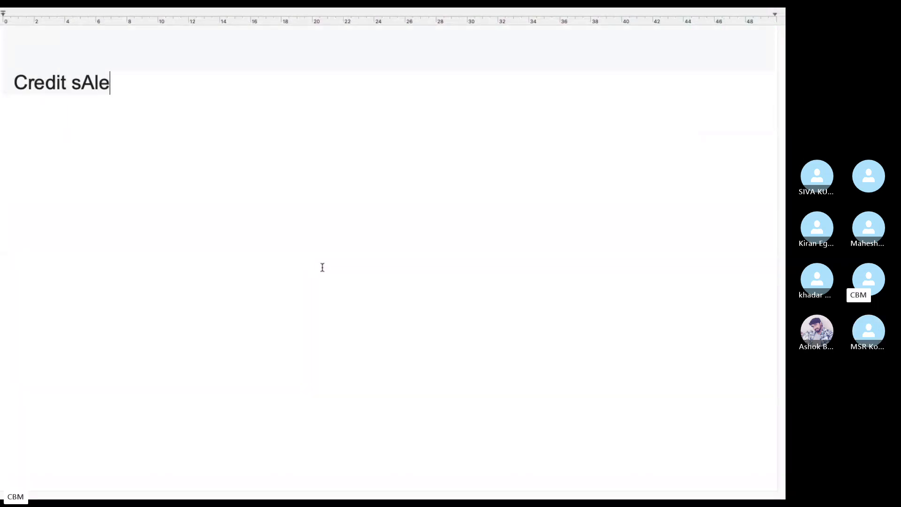
{"action": "key", "text": "BackSpace"}
{"action": "key", "text": "BackSpace"}
{"action": "key", "text": "BackSpace"}
{"action": "key", "text": "BackSpace"}
{"action": "type", "text": "Sales"}
{"action": "key", "text": "Return"}
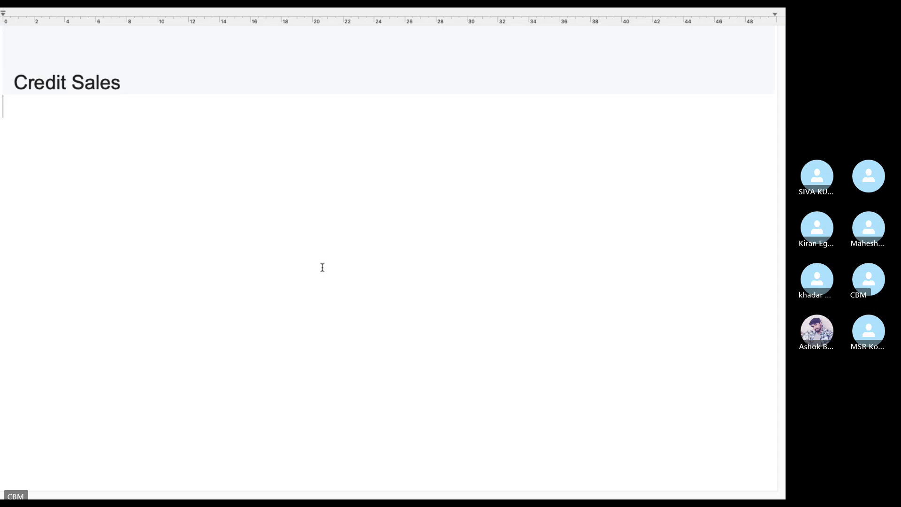
{"action": "type", "text": "=============="}
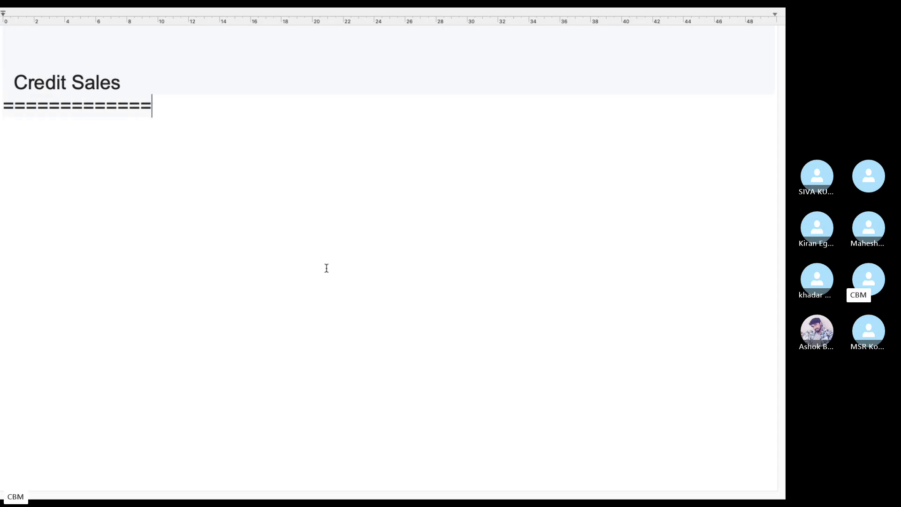
Under Credit Sales, add the journal entry "Customer a.c Dr" with "To Sales a. C cr" indented on the following line
{"action": "key", "text": "Return"}
{"action": "type", "text": "Cus"}
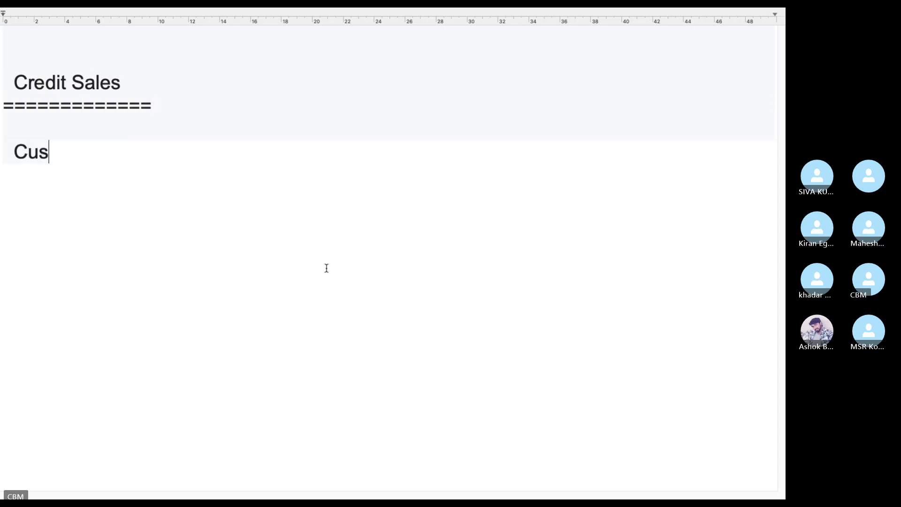
{"action": "type", "text": "tomer a.c Dr"}
{"action": "key", "text": "Return"}
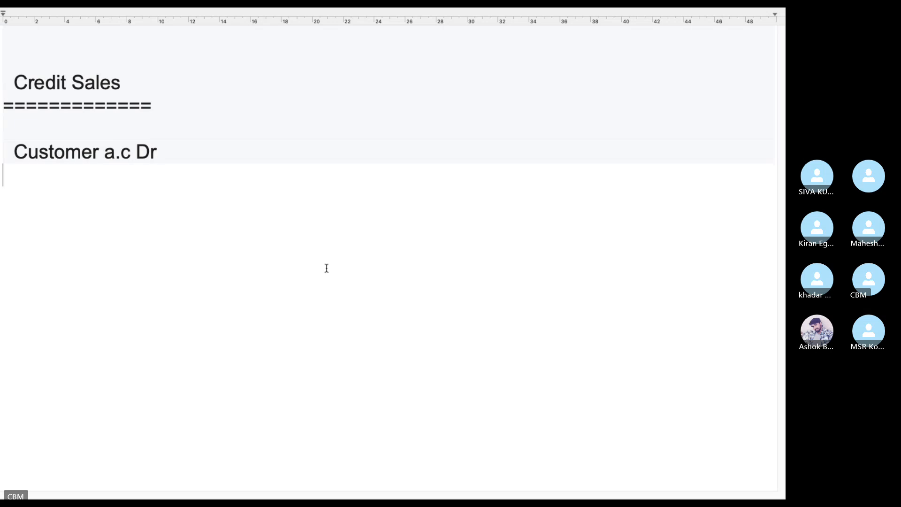
{"action": "type", "text": "to "}
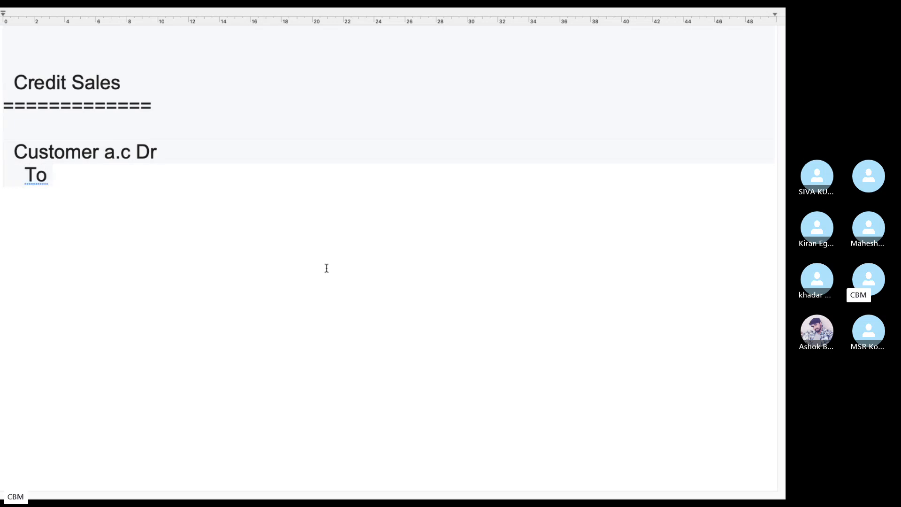
{"action": "type", "text": "Sales a. cC"}
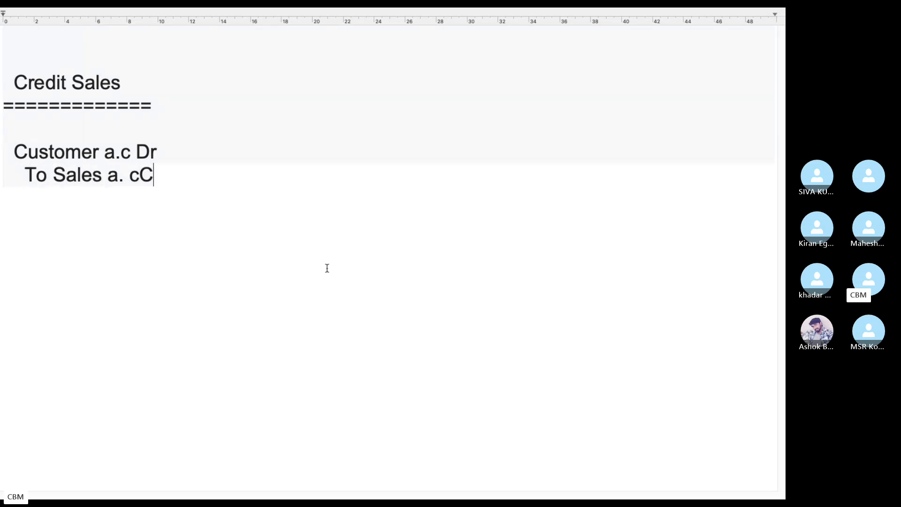
{"action": "key", "text": "BackSpace"}
{"action": "key", "text": "BackSpace"}
{"action": "type", "text": "C cr"}
{"action": "key", "text": "Return"}
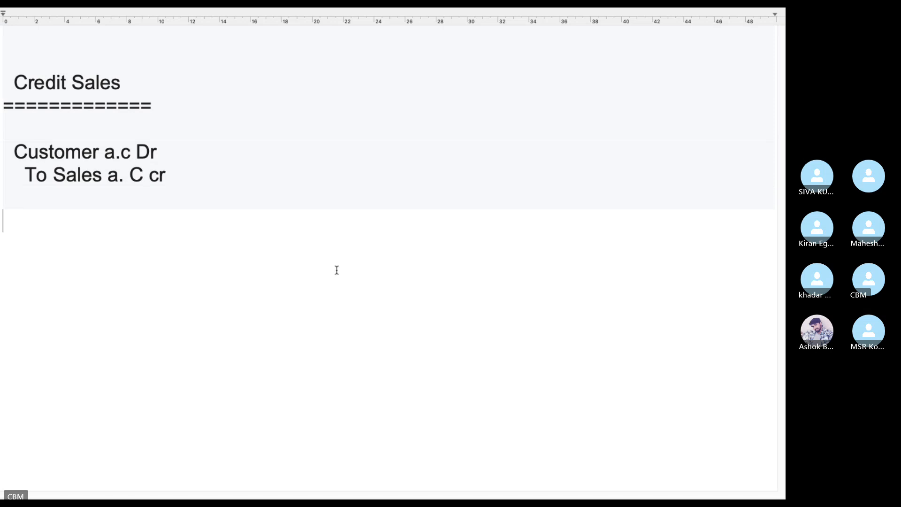
Add the heading "Sales Return" below the credit sales entry, underlined with a row of equals signs
{"action": "type", "text": "Sales Return"}
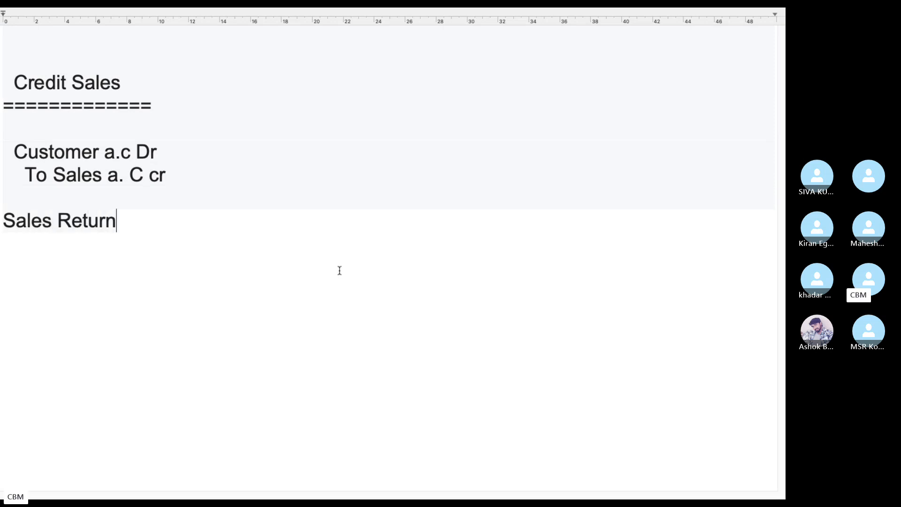
{"action": "key", "text": "Return"}
{"action": "type", "text": "======="}
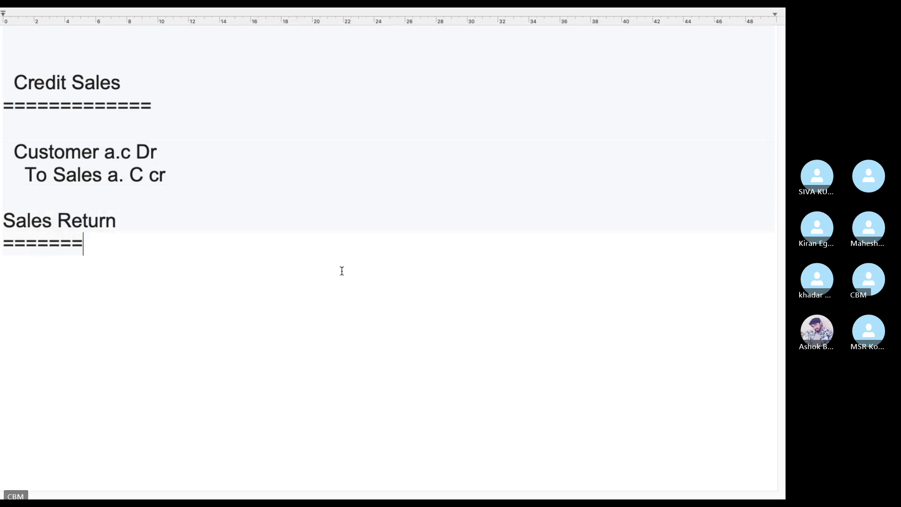
{"action": "type", "text": "==== "}
Under Sales Return, add the journal entry "Sales A.c Dr" with "To Customer Ac cr" indented on the following line
{"action": "type", "text": "Sale"}
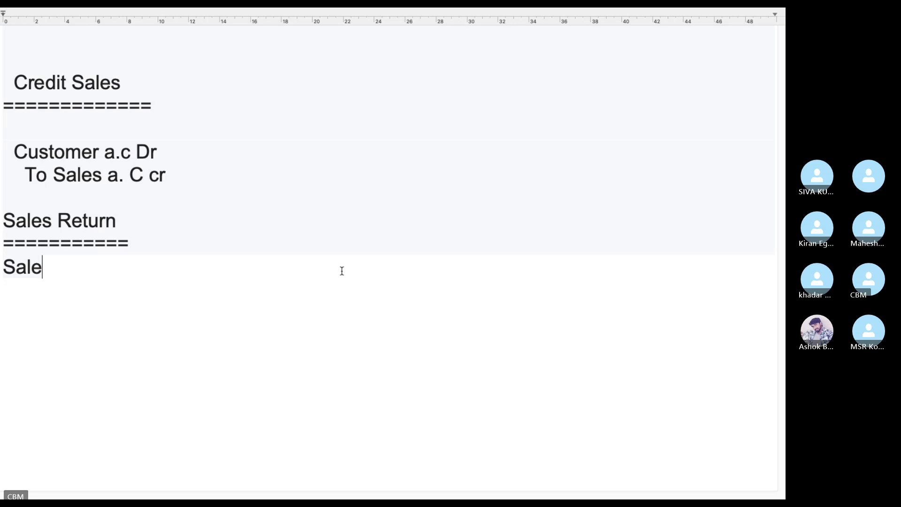
{"action": "type", "text": "s A.c Dr"}
{"action": "key", "text": "Return"}
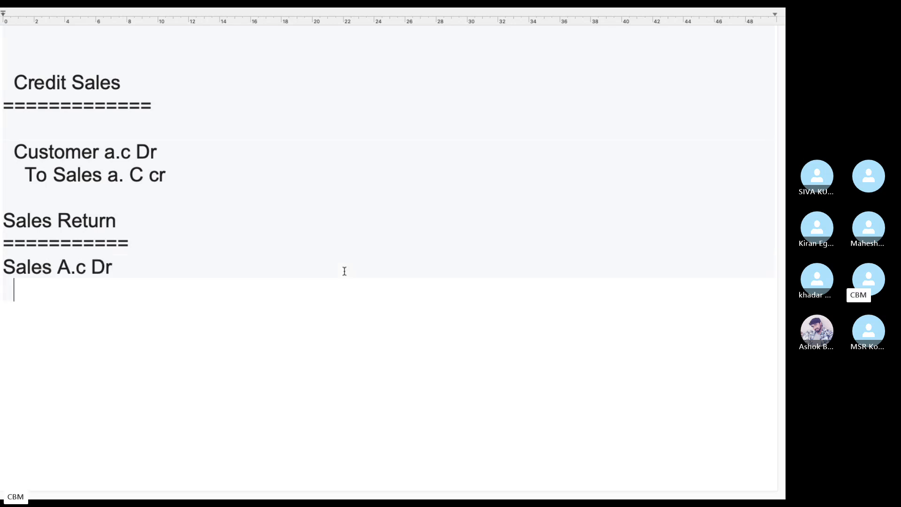
{"action": "type", "text": "To Customer Ac "}
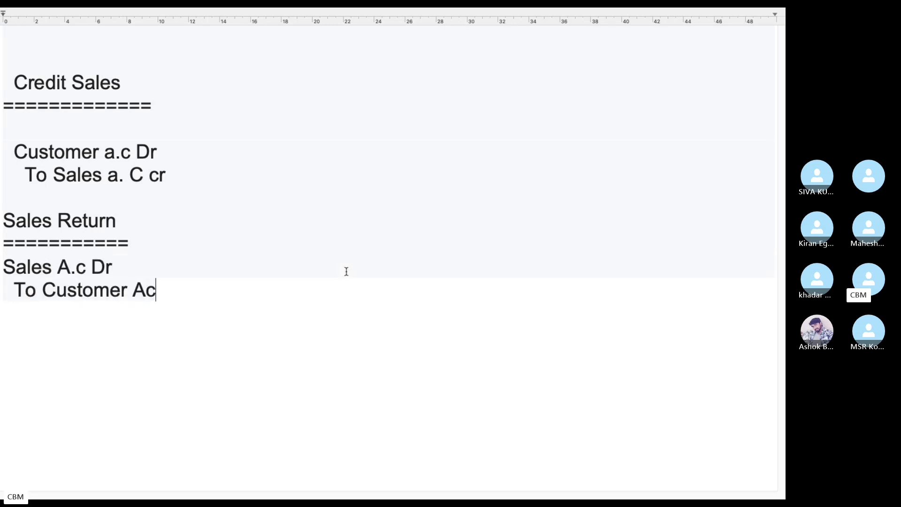
{"action": "type", "text": "c"}
{"action": "key", "text": "BackSpace"}
{"action": "type", "text": "cr"}
{"action": "key", "text": "Return"}
{"action": "key", "text": "Return"}
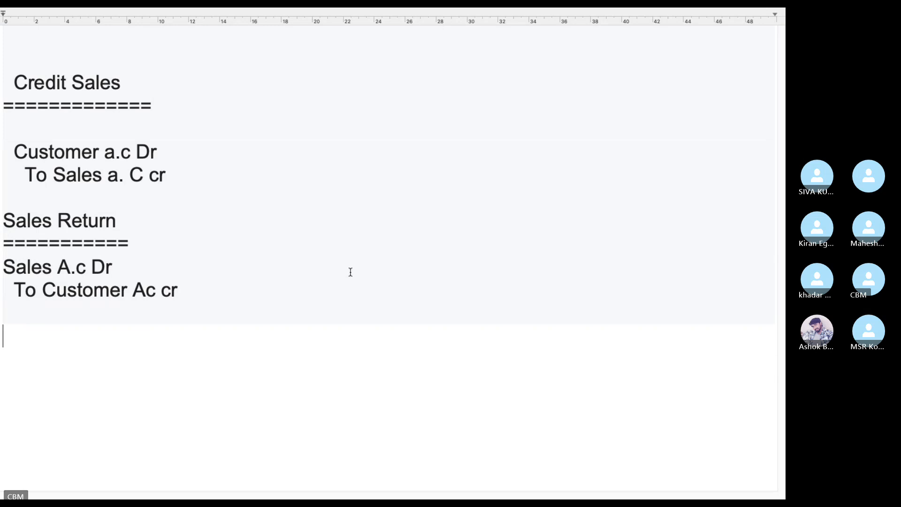
Add the heading "T Codes" below the sales return entry, underlined with a row of equals signs
{"action": "type", "text": "T Codes"}
{"action": "key", "text": "Return"}
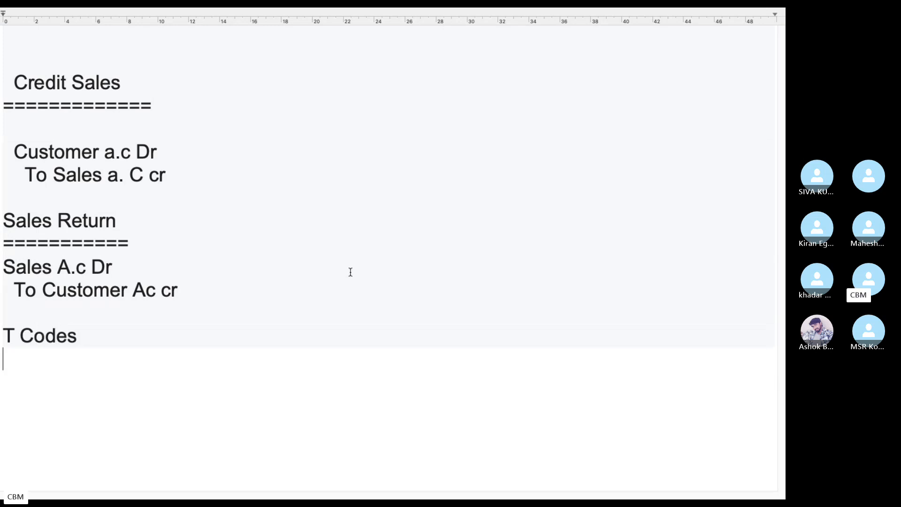
{"action": "type", "text": "========"}
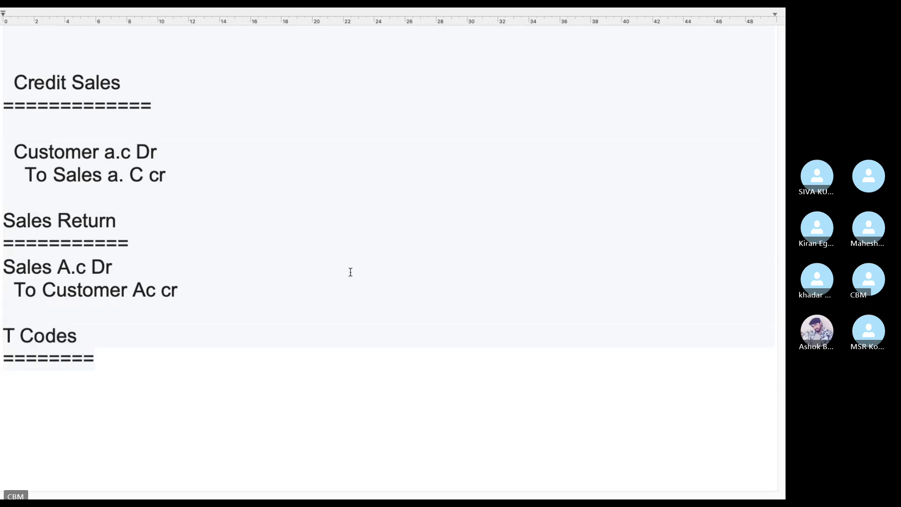
{"action": "key", "text": "Return"}
{"action": "type", "text": "V"}
{"action": "key", "text": "BackSpace"}
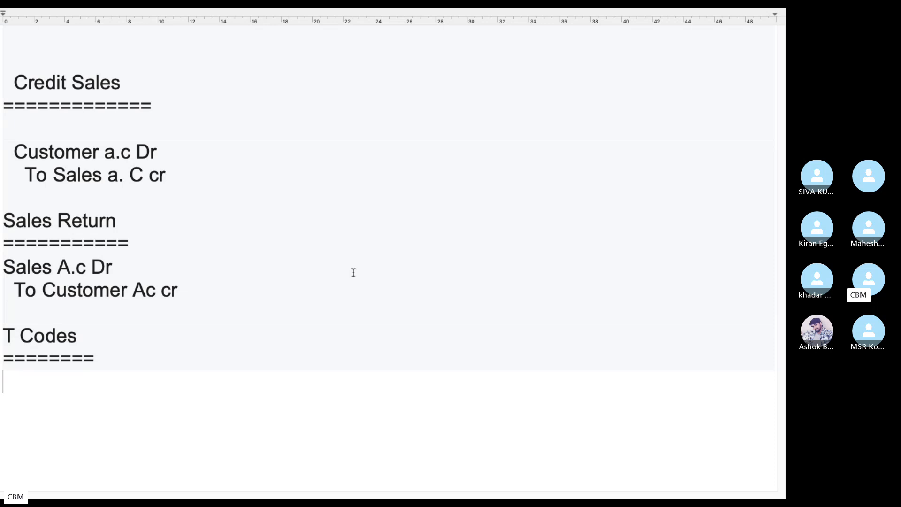
List the first transaction code under T Codes as "Customer Invoice—FB70"
{"action": "type", "text": "Customer"}
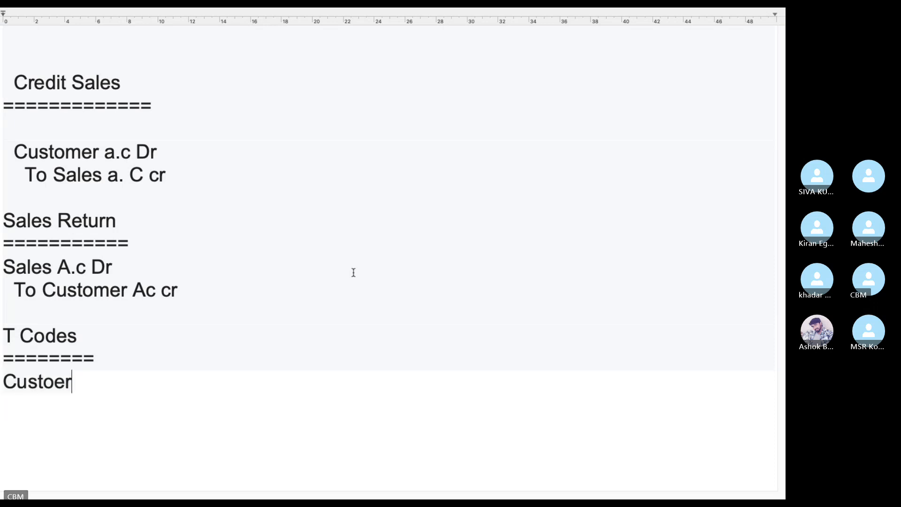
{"action": "key", "text": "BackSpace"}
{"action": "key", "text": "BackSpace"}
{"action": "type", "text": "mer Ov"}
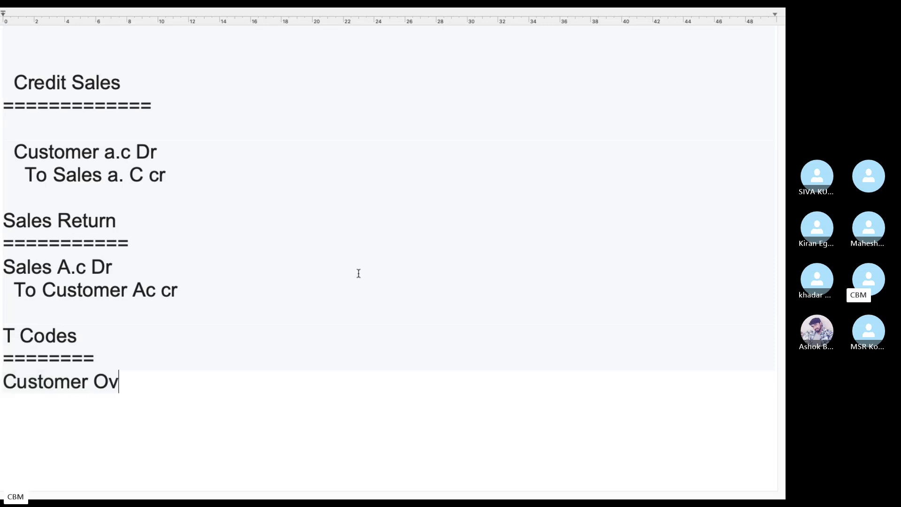
{"action": "key", "text": "BackSpace"}
{"action": "key", "text": "BackSpace"}
{"action": "type", "text": "Ivnoice"}
{"action": "key", "text": "BackSpace"}
{"action": "key", "text": "BackSpace"}
{"action": "key", "text": "BackSpace"}
{"action": "key", "text": "BackSpace"}
{"action": "key", "text": "BackSpace"}
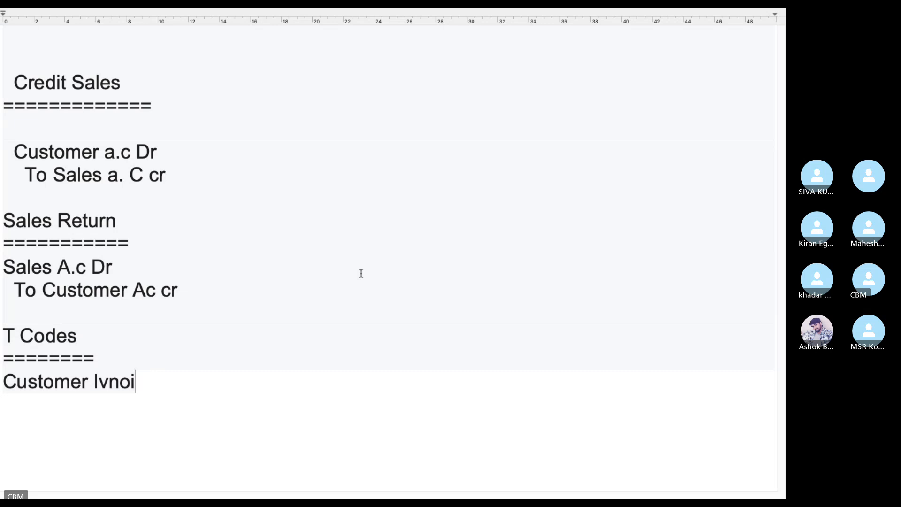
{"action": "type", "text": "nvoices"}
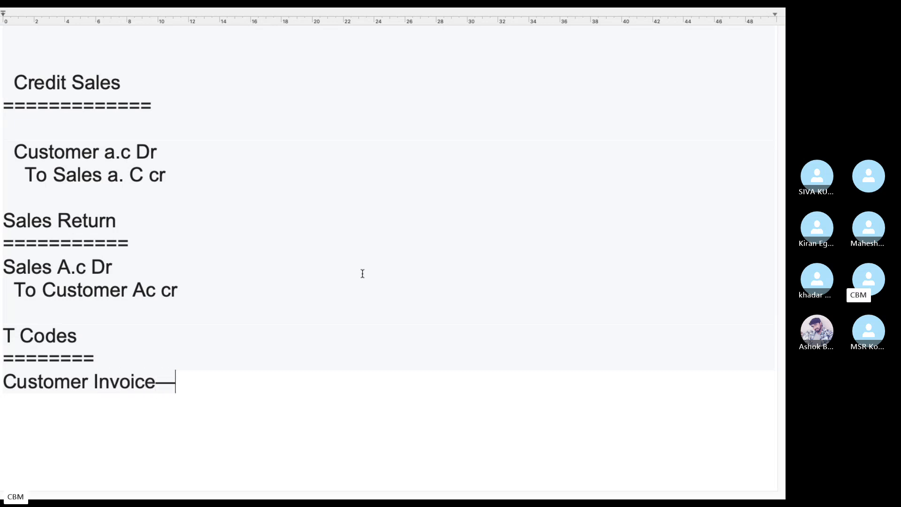
{"action": "type", "text": "FB70"}
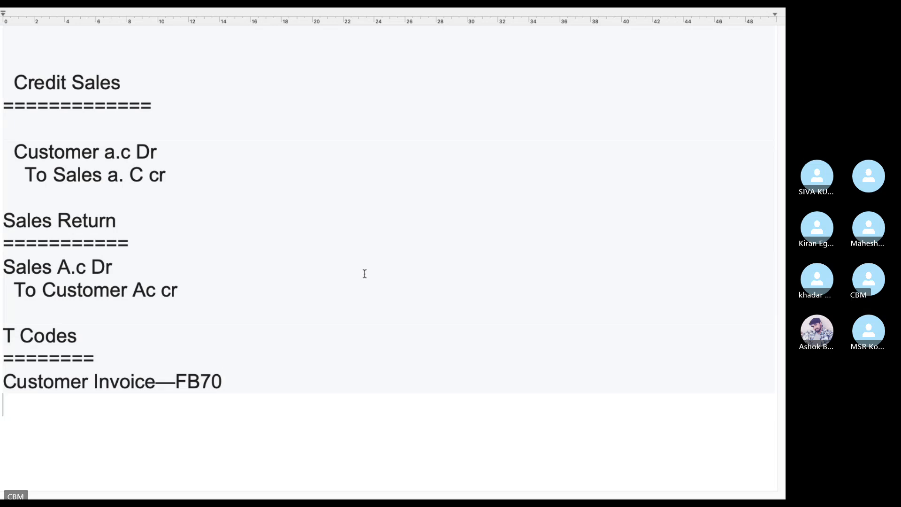
Add the line "Customer incoming payment F110/F-28" below the customer invoice code
{"action": "type", "text": "V"}
{"action": "key", "text": "BackSpace"}
{"action": "type", "text": "Cus"}
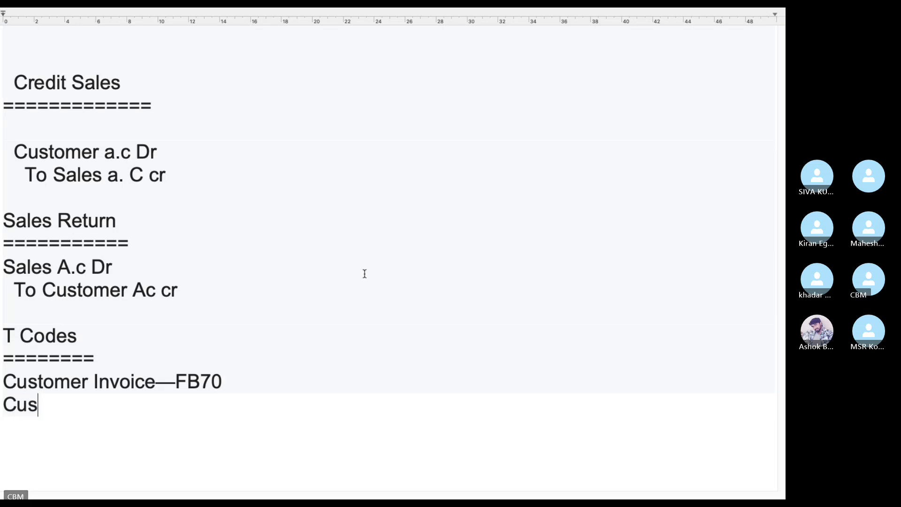
{"action": "type", "text": "tomer "}
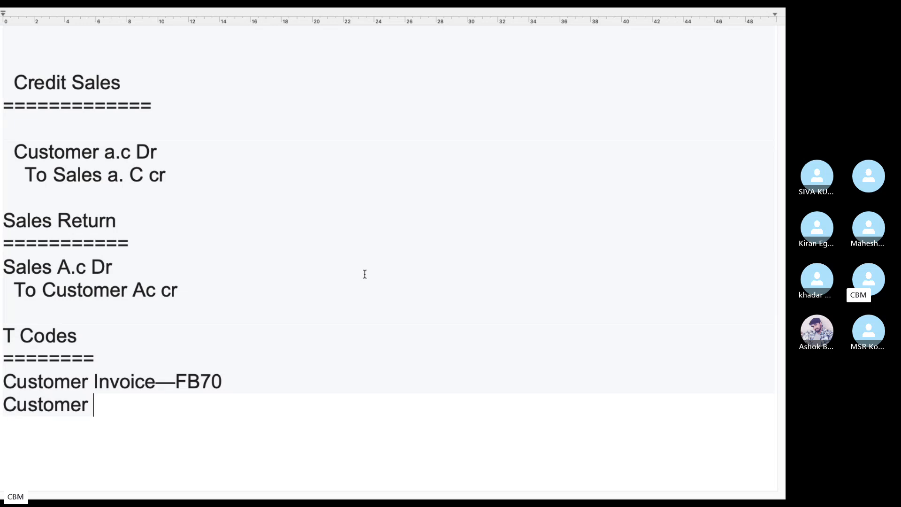
{"action": "type", "text": "incoming payment "}
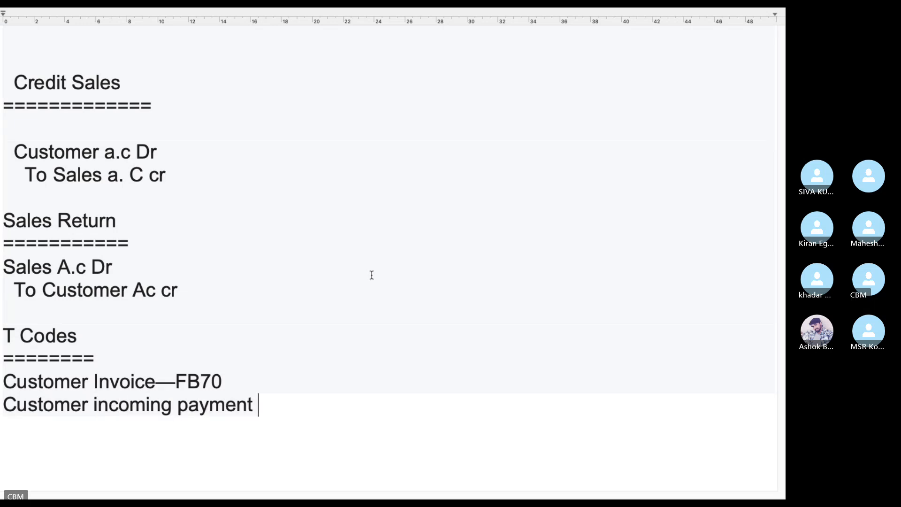
{"action": "type", "text": "F110"}
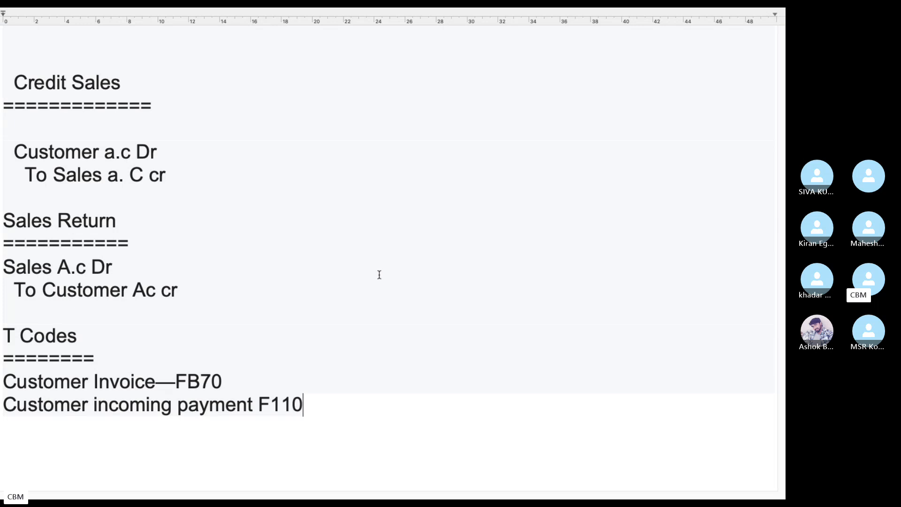
{"action": "type", "text": "/F-28"}
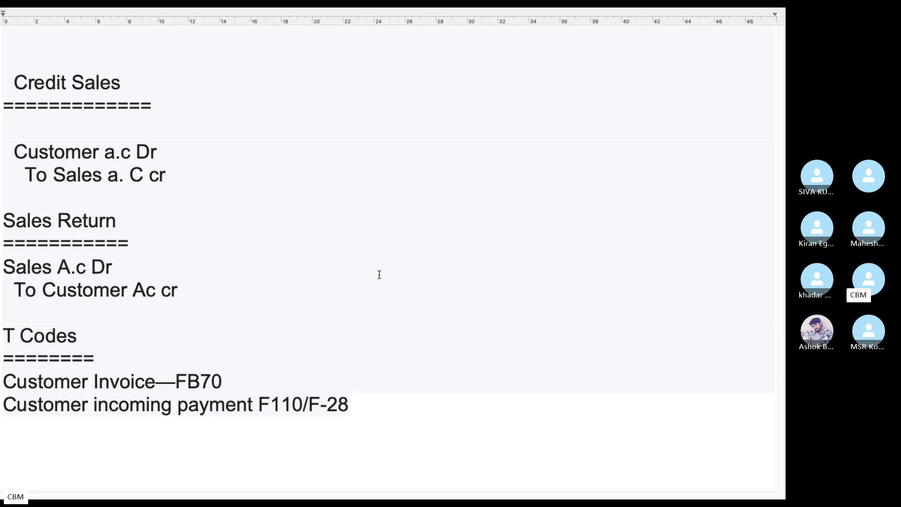
Add the line "Foreign Currency exchange rates updation-OB08" below the customer incoming payment code
{"action": "type", "text": "Foreign Cu"}
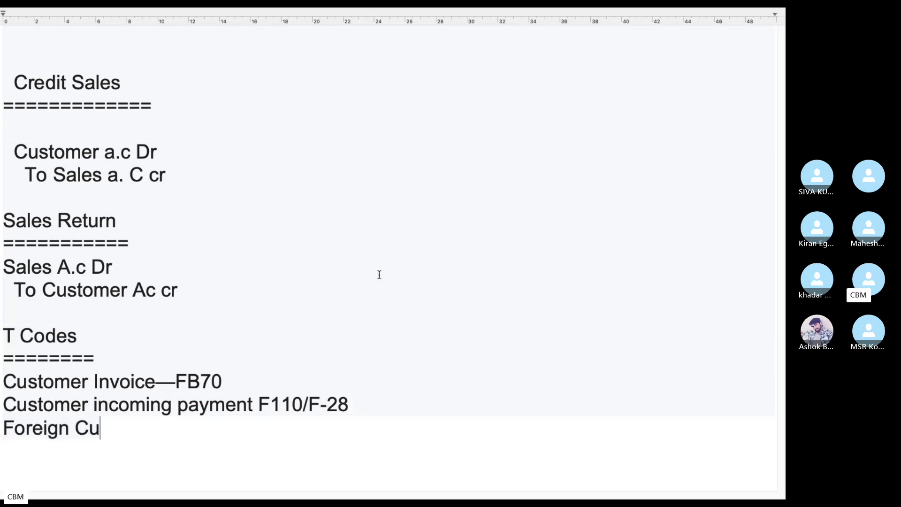
{"action": "type", "text": "rrency ex"}
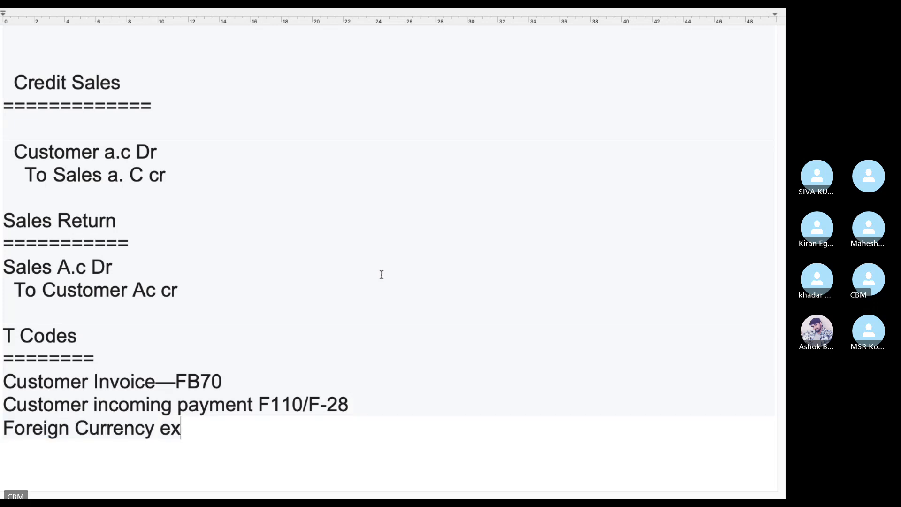
{"action": "type", "text": "change rates up"}
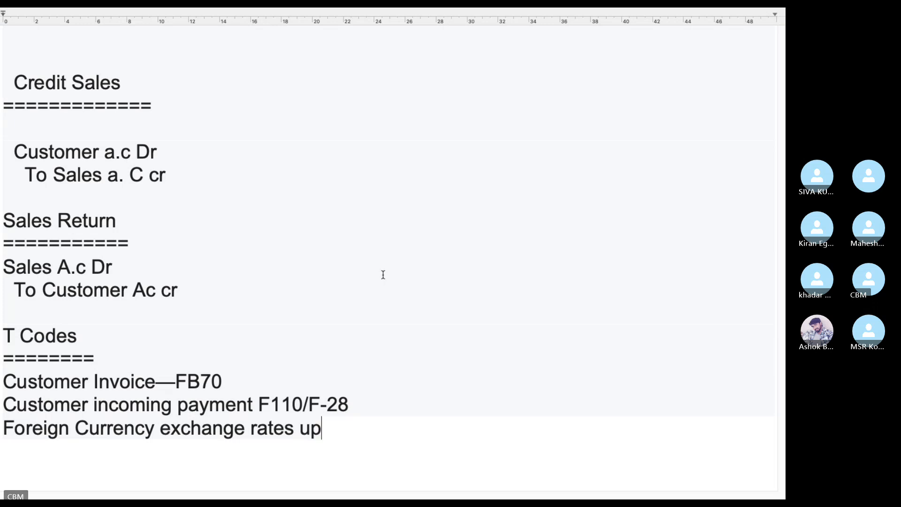
{"action": "type", "text": "dation 0-"}
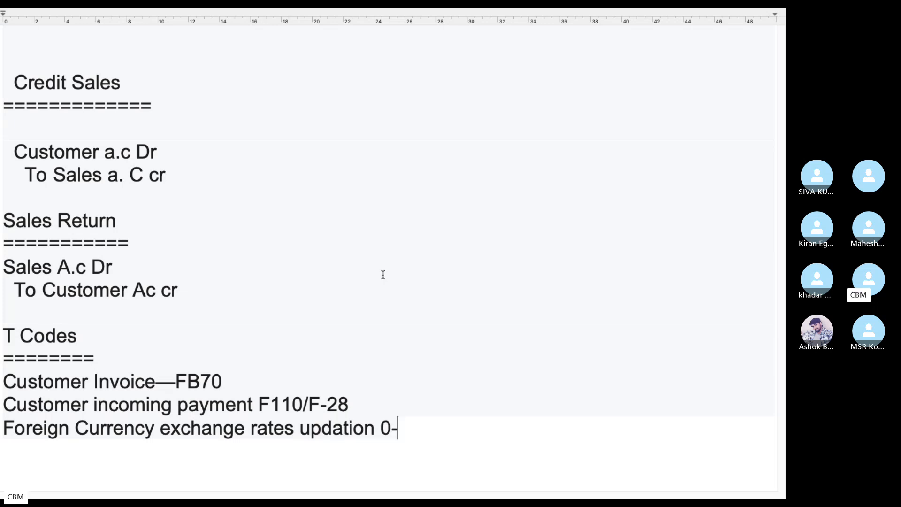
{"action": "key", "text": "BackSpace"}
{"action": "key", "text": "BackSpace"}
{"action": "key", "text": "BackSpace"}
{"action": "type", "text": "-"}
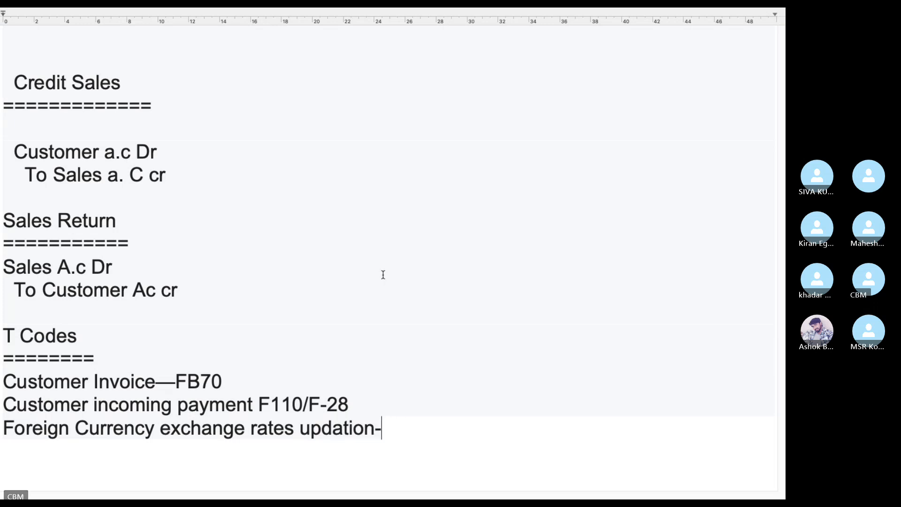
{"action": "type", "text": "o"}
{"action": "key", "text": "BackSpace"}
{"action": "type", "text": "Ob08"}
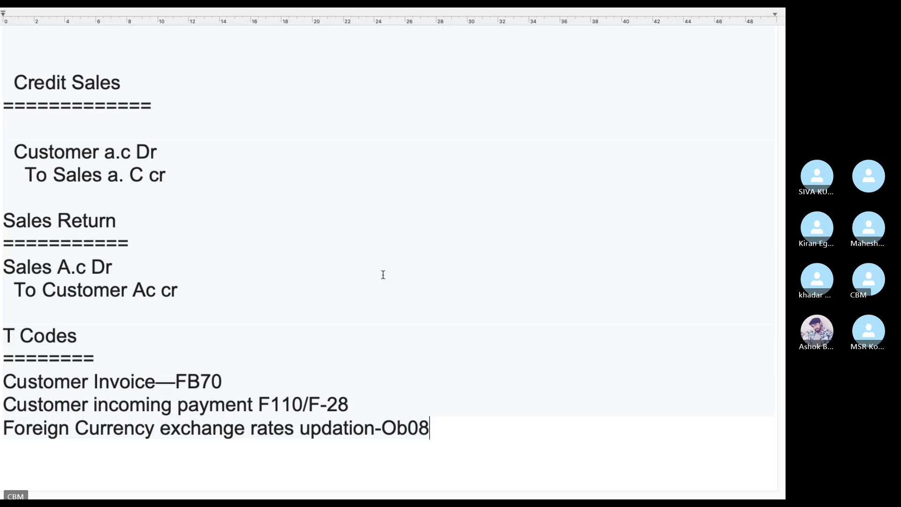
{"action": "key", "text": "BackSpace"}
{"action": "key", "text": "BackSpace"}
{"action": "key", "text": "BackSpace"}
{"action": "type", "text": "B08"}
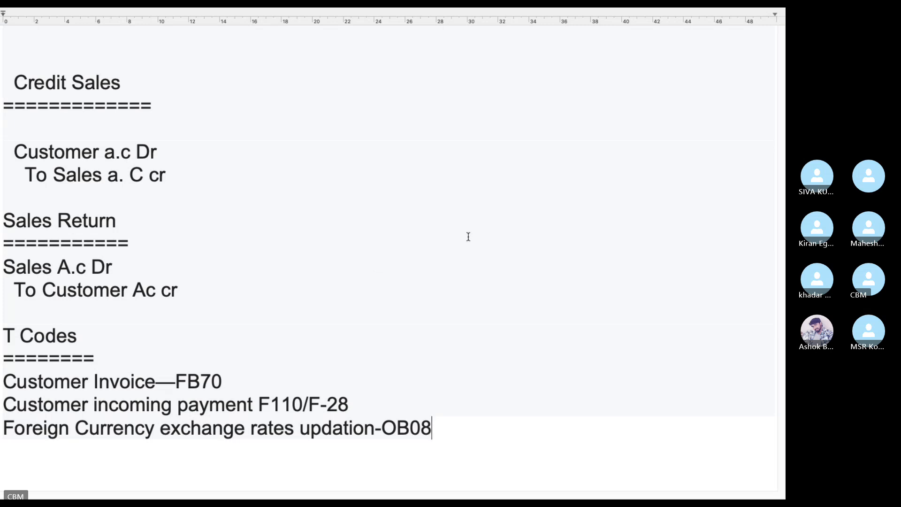
Format the three transaction code lines under T Codes as a list with square bullets
{"action": "left_click_drag", "start_coordinate": [443, 426], "coordinate": [1, 386]}
{"action": "mouse_move", "coordinate": [82, 8]}
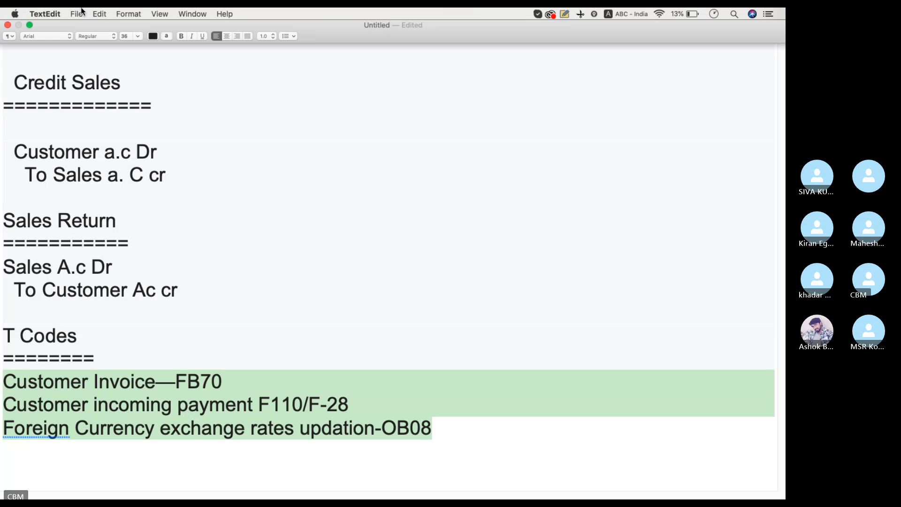
{"action": "left_click", "coordinate": [287, 39]}
{"action": "left_click", "coordinate": [300, 82]}
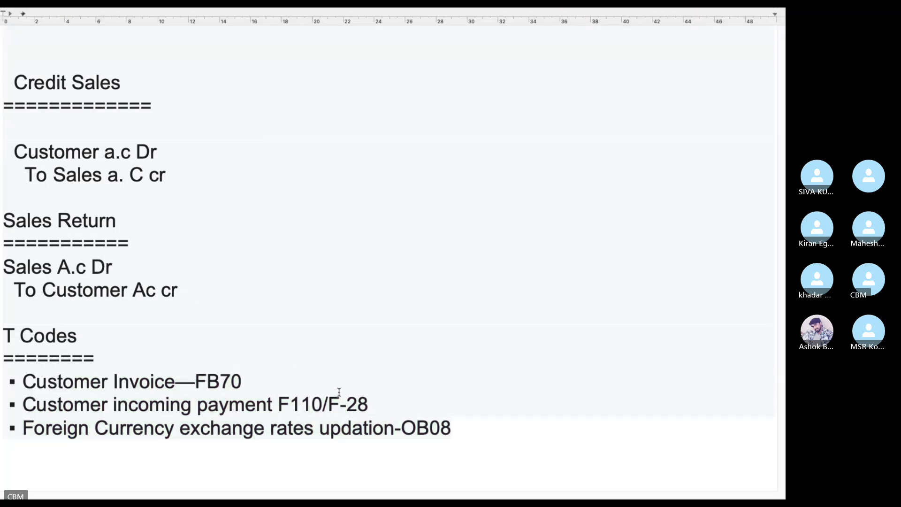
Add a fourth bullet under T Codes reading "Customer Credit Memo"
{"action": "left_click", "coordinate": [468, 424]}
{"action": "key", "text": "Return"}
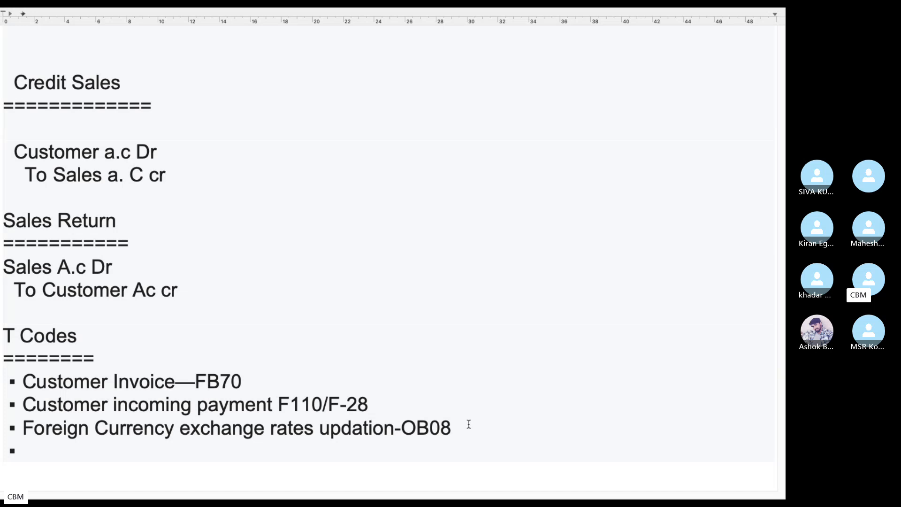
{"action": "type", "text": "Sales"}
{"action": "key", "text": "BackSpace"}
{"action": "key", "text": "BackSpace"}
{"action": "key", "text": "BackSpace"}
{"action": "key", "text": "BackSpace"}
{"action": "key", "text": "BackSpace"}
{"action": "type", "text": "Customer "}
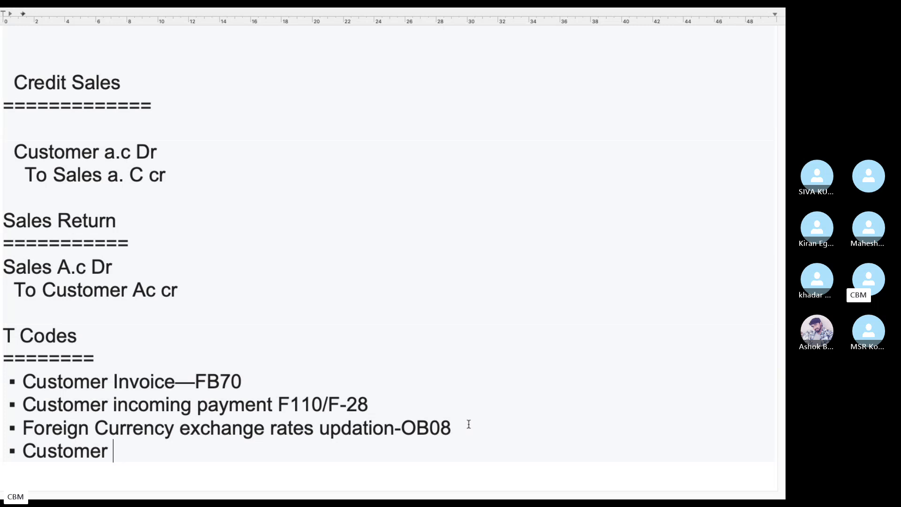
{"action": "type", "text": "Credit MEmo"}
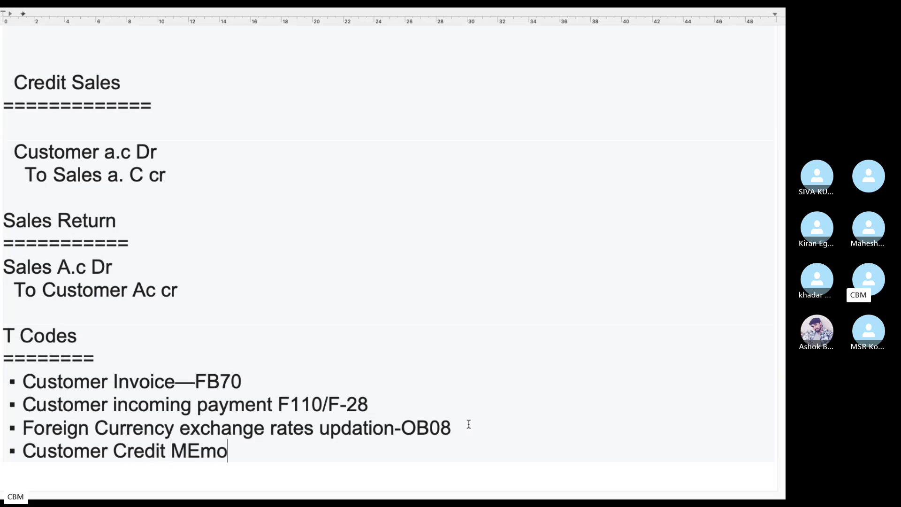
{"action": "key", "text": "BackSpace"}
{"action": "key", "text": "BackSpace"}
{"action": "key", "text": "BackSpace"}
{"action": "type", "text": "emo"}
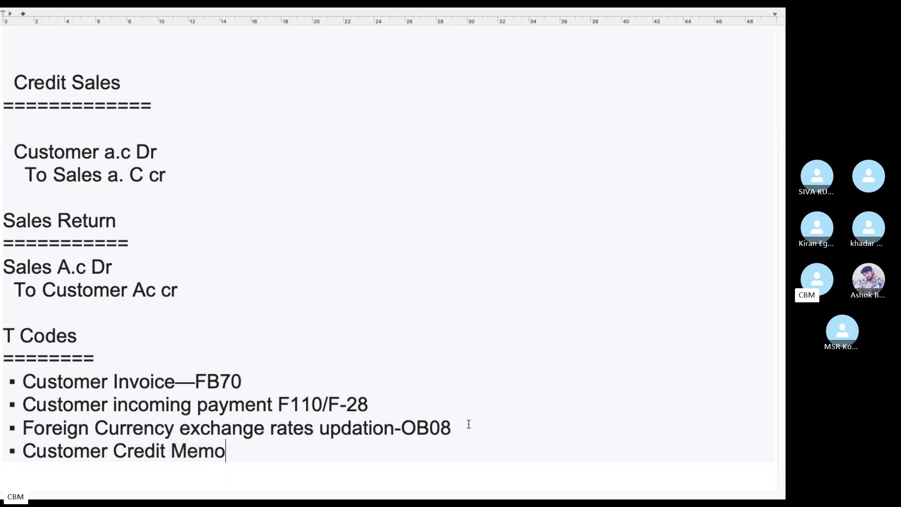
Complete the credit memo bullet with "(Sales Return)—FB75"
{"action": "type", "text": "(Sales R"}
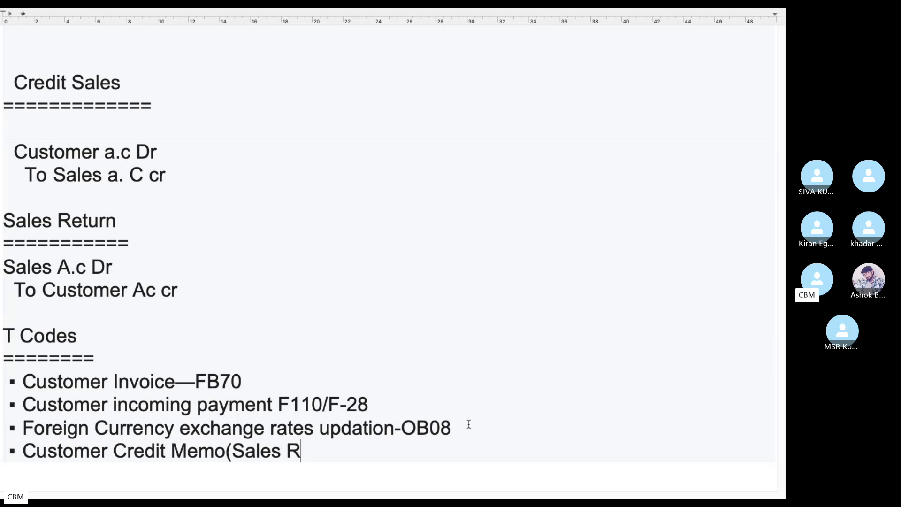
{"action": "type", "text": "Etru"}
{"action": "key", "text": "BackSpace"}
{"action": "key", "text": "BackSpace"}
{"action": "key", "text": "BackSpace"}
{"action": "key", "text": "BackSpace"}
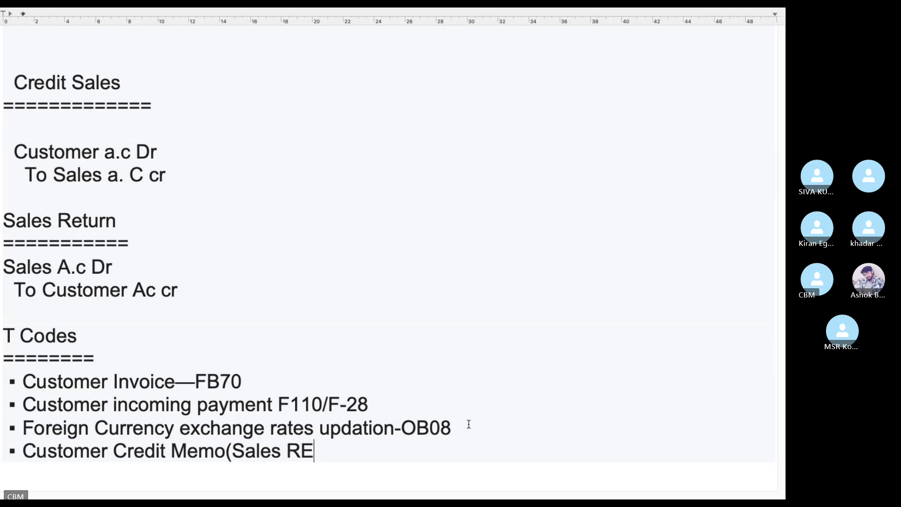
{"action": "type", "text": "eturn"}
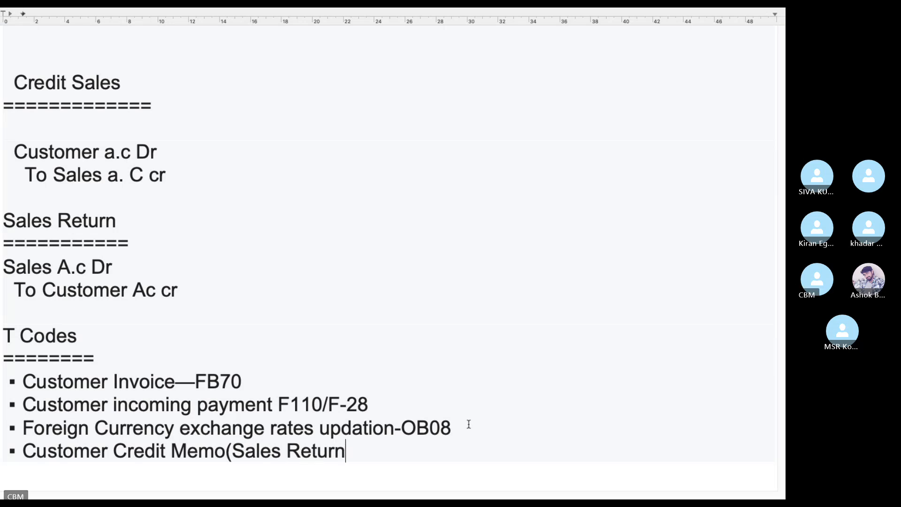
{"action": "type", "text": ")---FB75"}
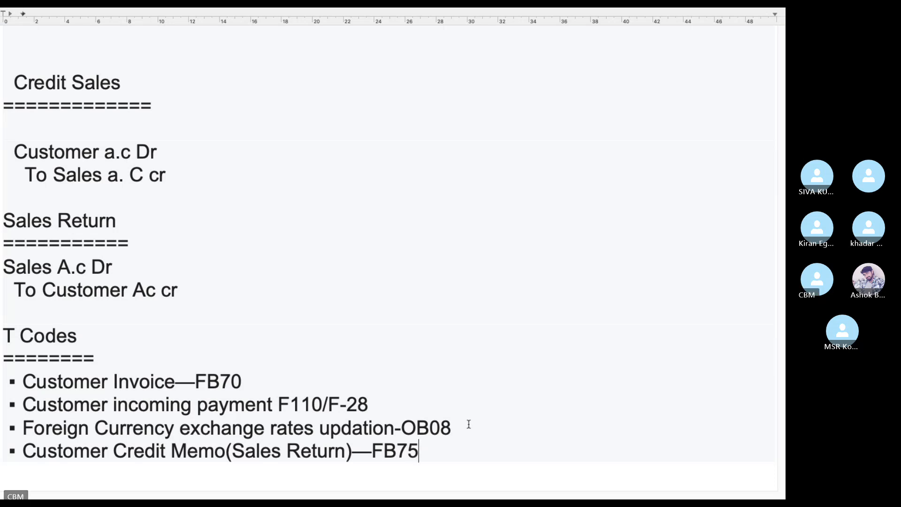
End the bulleted list and add the heading "Document Types" below it, underlined with a row of equals signs
{"action": "key", "text": "Return"}
{"action": "key", "text": "Return"}
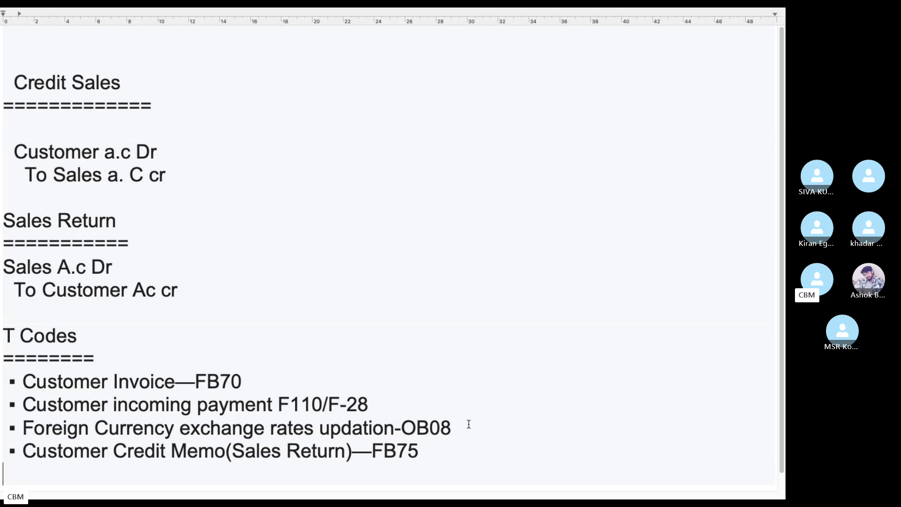
{"action": "type", "text": "D"}
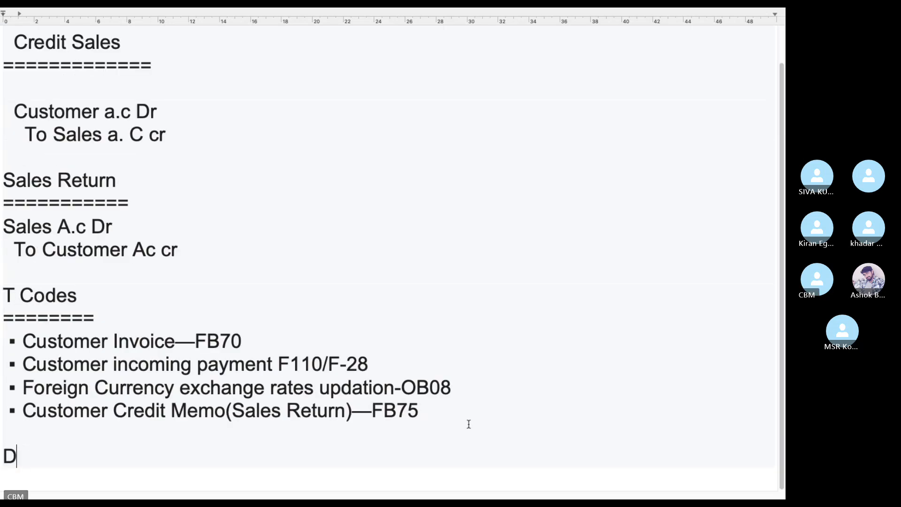
{"action": "type", "text": "cocument Types"}
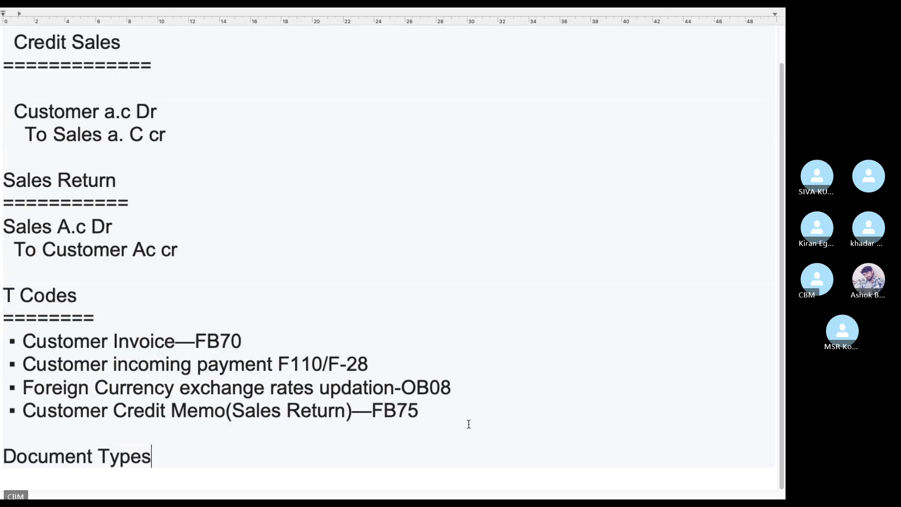
{"action": "key", "text": "Return"}
{"action": "type", "text": "=============="}
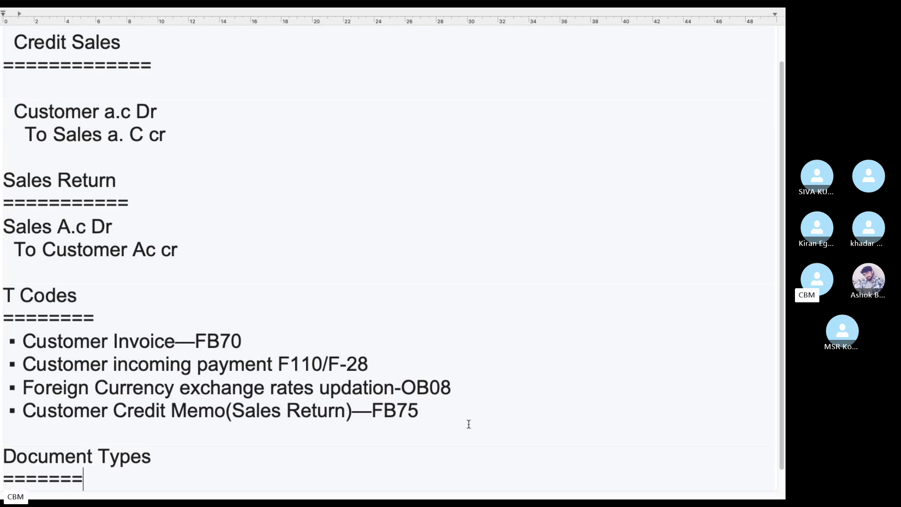
List the first document type under the heading as "Customer invoice ——DR"
{"action": "key", "text": "Return"}
{"action": "type", "text": "Cus"}
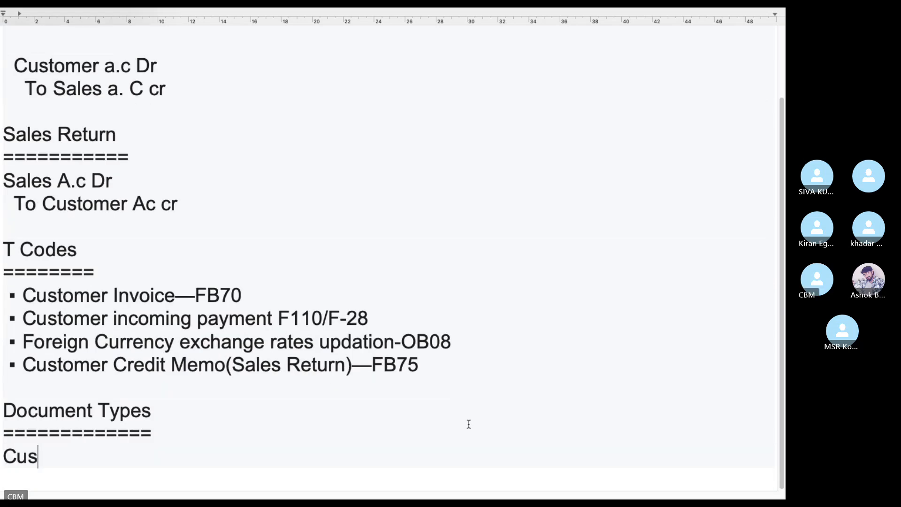
{"action": "type", "text": "tomer invoice "}
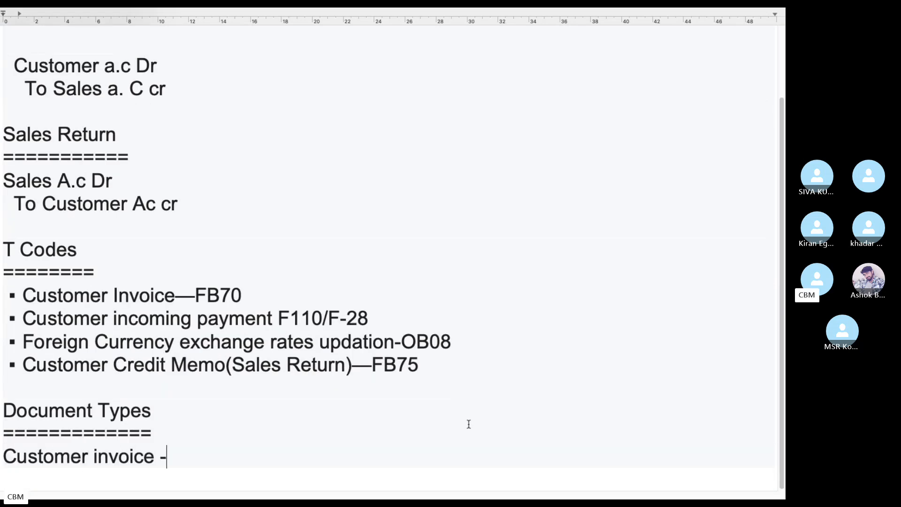
{"action": "type", "text": "----DR"}
Add the line "Customer manual incoming payment—DZ" below the customer invoice document type
{"action": "key", "text": "Return"}
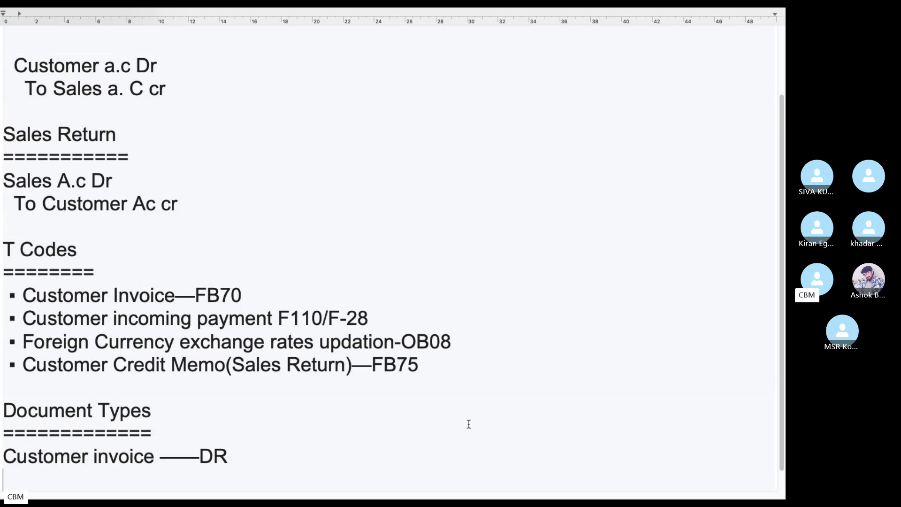
{"action": "type", "text": "Customer ma"}
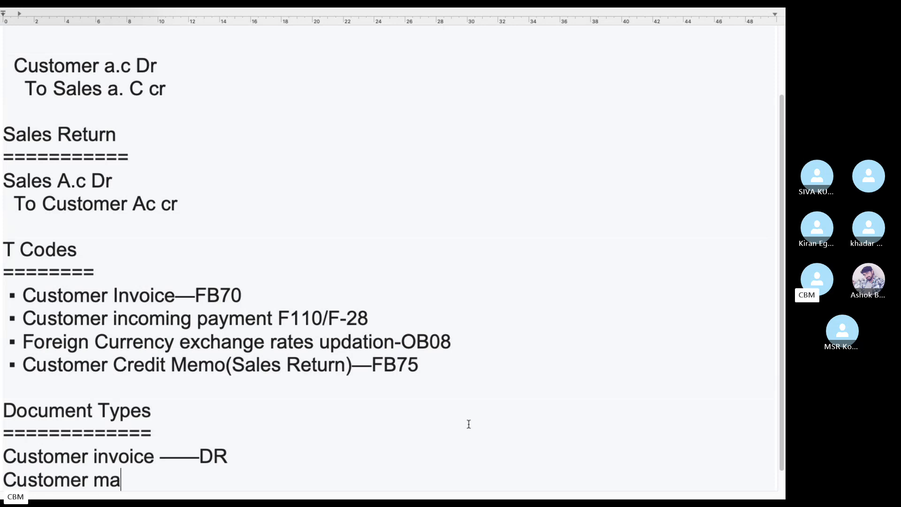
{"action": "type", "text": "nual pay"}
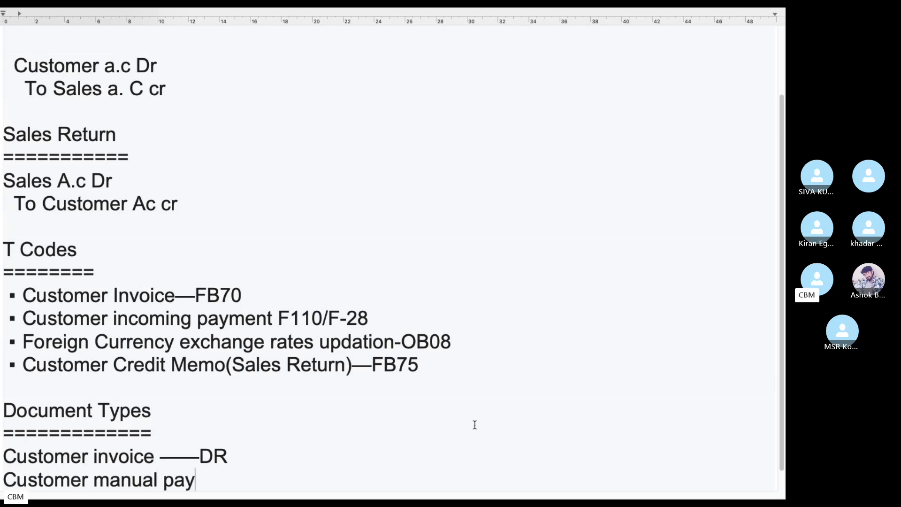
{"action": "key", "text": "BackSpace"}
{"action": "key", "text": "BackSpace"}
{"action": "key", "text": "BackSpace"}
{"action": "type", "text": "inc"}
{"action": "key", "text": "BackSpace"}
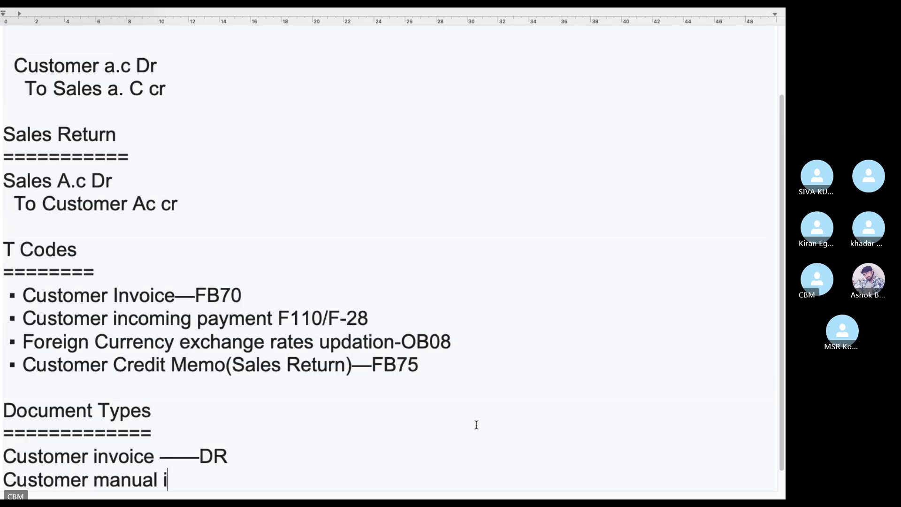
{"action": "type", "text": "ncoming payment"}
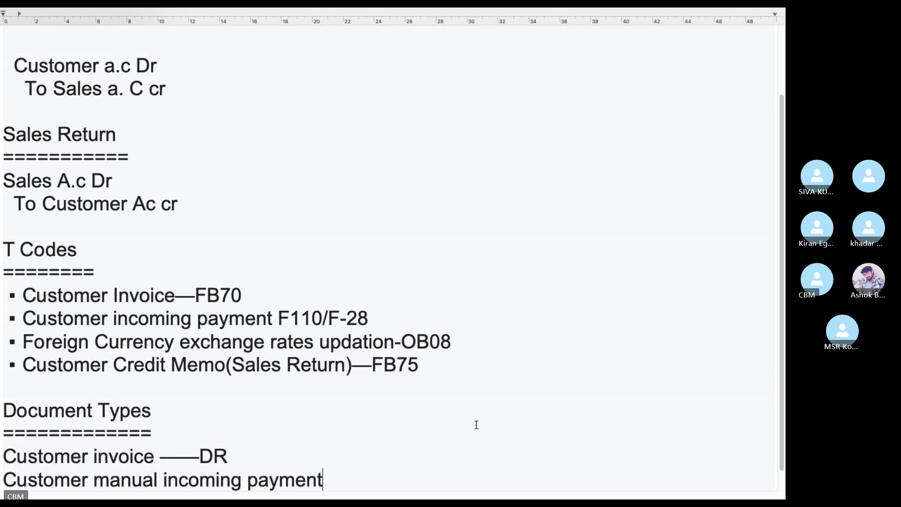
{"action": "type", "text": "--DZ"}
Add the line "Customer incoming payment (APP)——ZP" below the manual incoming payment document type
{"action": "key", "text": "Return"}
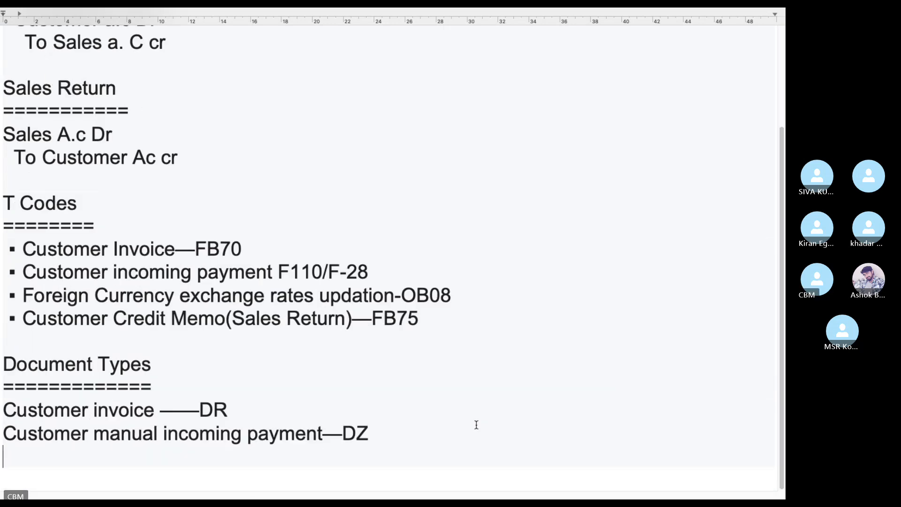
{"action": "type", "text": "Customer "}
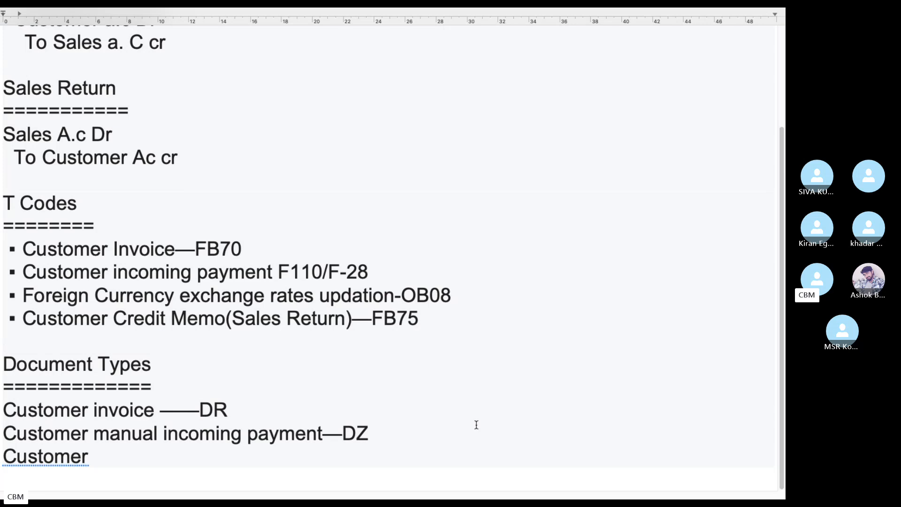
{"action": "type", "text": "p"}
{"action": "key", "text": "BackSpace"}
{"action": "type", "text": "ic"}
{"action": "key", "text": "BackSpace"}
{"action": "type", "text": "nco"}
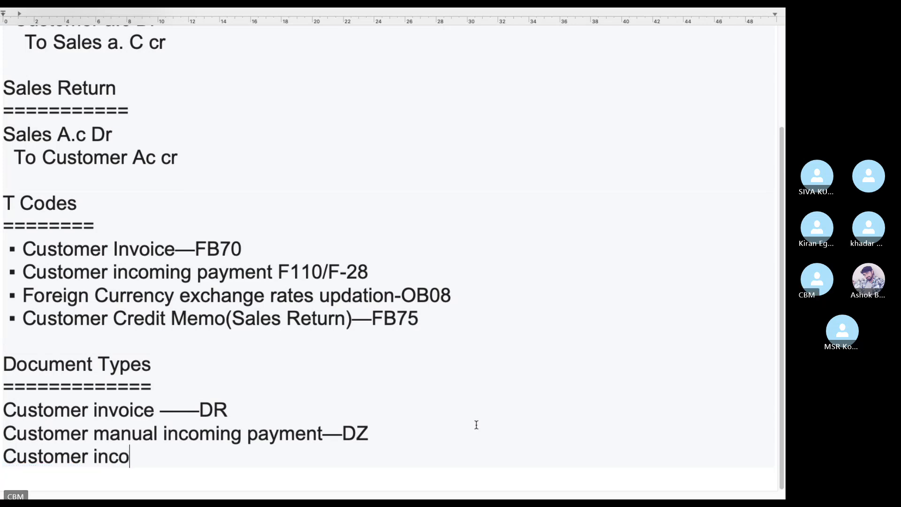
{"action": "type", "text": "ming payment"}
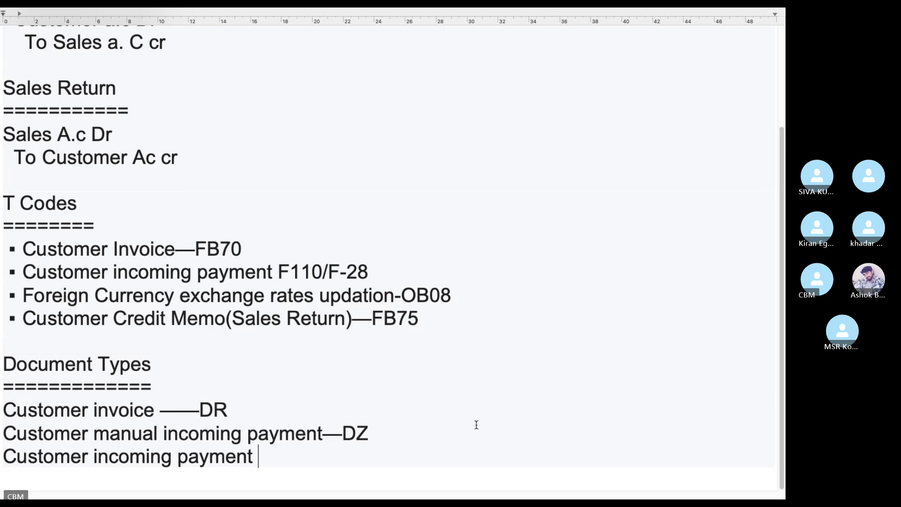
{"action": "type", "text": " (APP)----"}
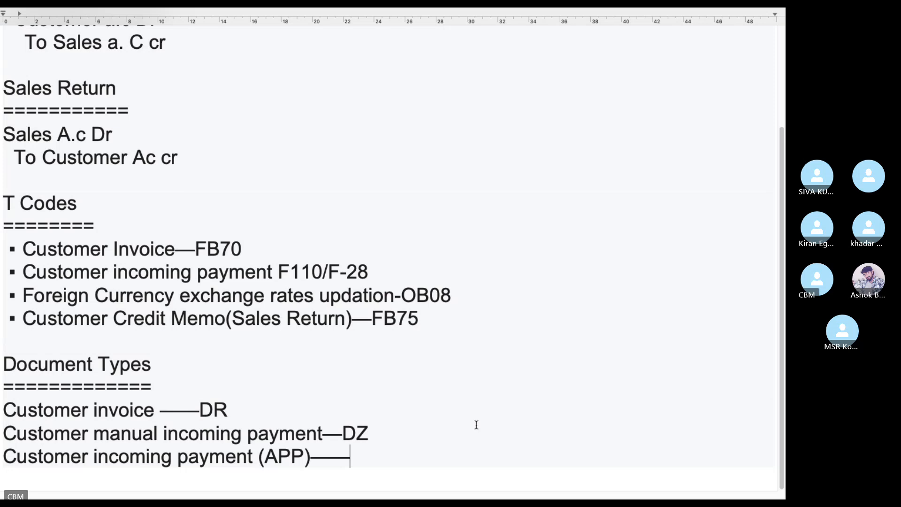
{"action": "type", "text": "ZP"}
Add the line "Customer Credit Memo" followed by a long dash and "DG" below the automatic incoming payment document type
{"action": "key", "text": "Return"}
{"action": "type", "text": "Custo"}
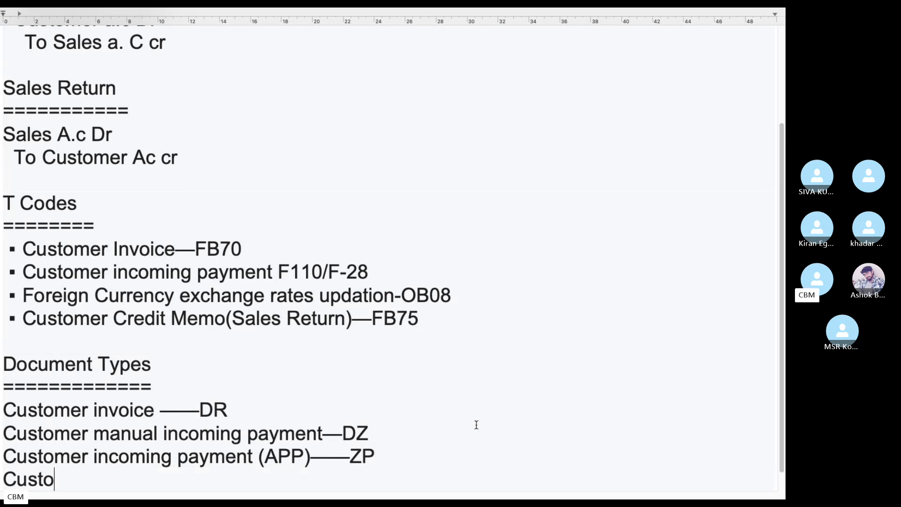
{"action": "type", "text": "mer Credit "}
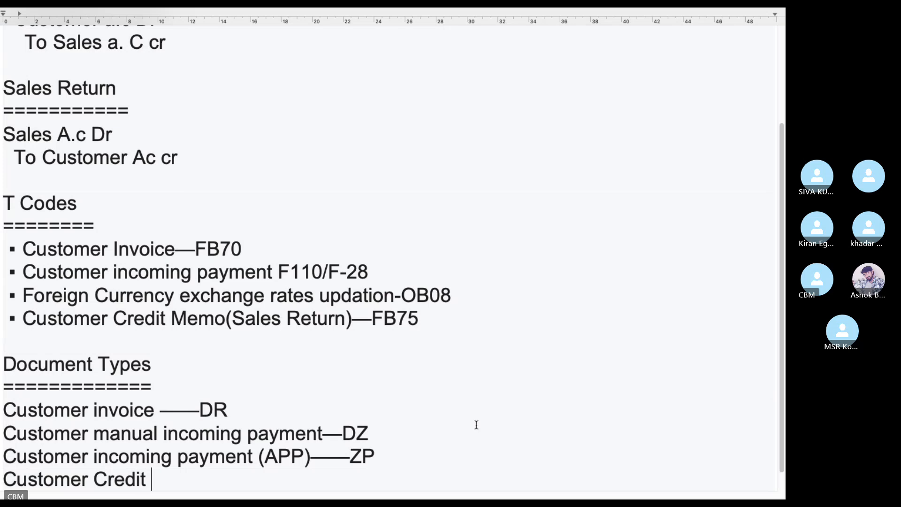
{"action": "type", "text": "Memo----------------------"}
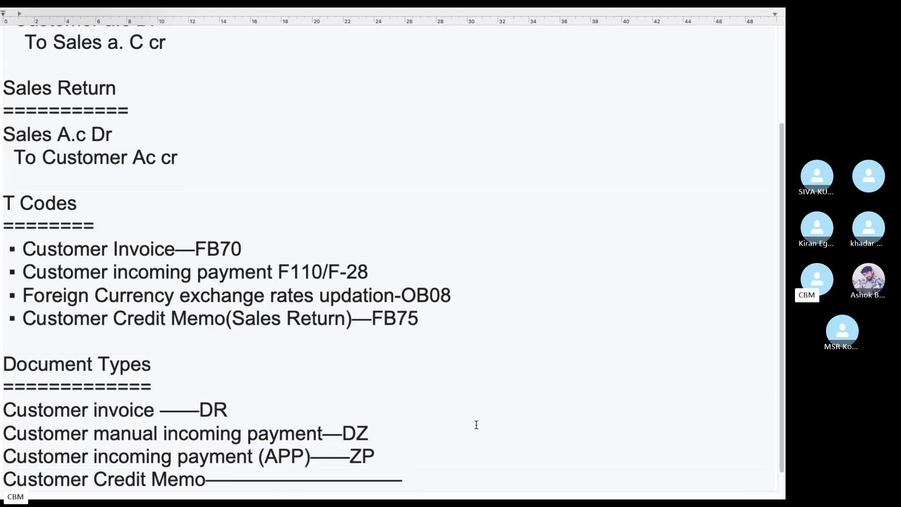
{"action": "key", "text": "BackSpace"}
{"action": "key", "text": "BackSpace"}
{"action": "key", "text": "BackSpace"}
{"action": "key", "text": "BackSpace"}
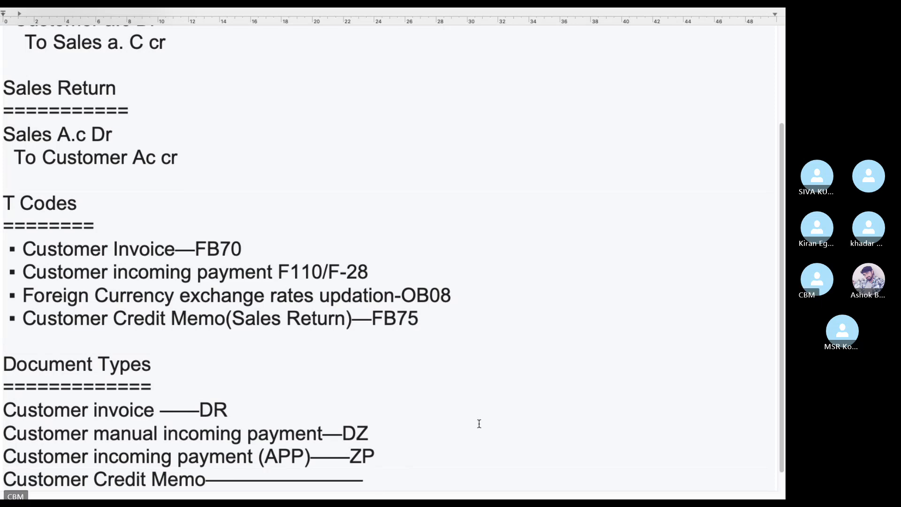
{"action": "type", "text": "DG"}
Copy the entire notes text, switch to Skype, dismiss the call participants dialog, and send the notes in the group call's chat
{"action": "key", "text": "super+a"}
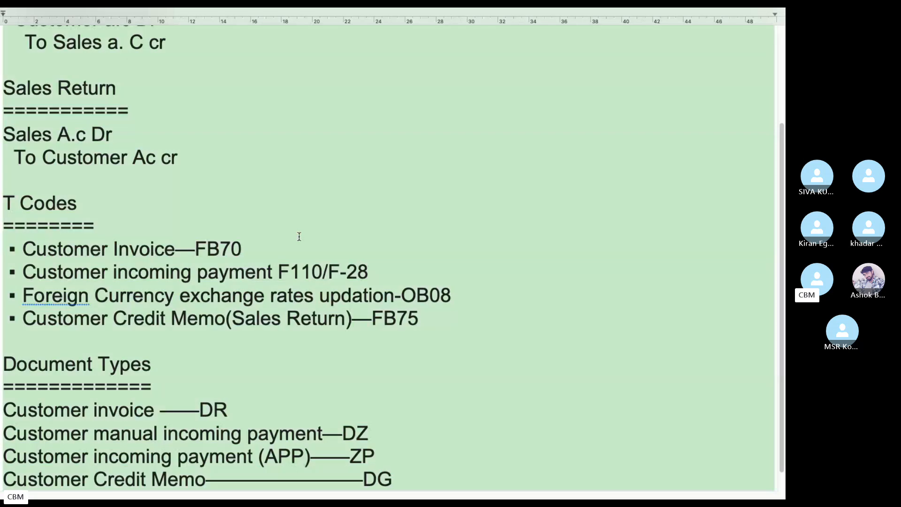
{"action": "key", "text": "super+Tab"}
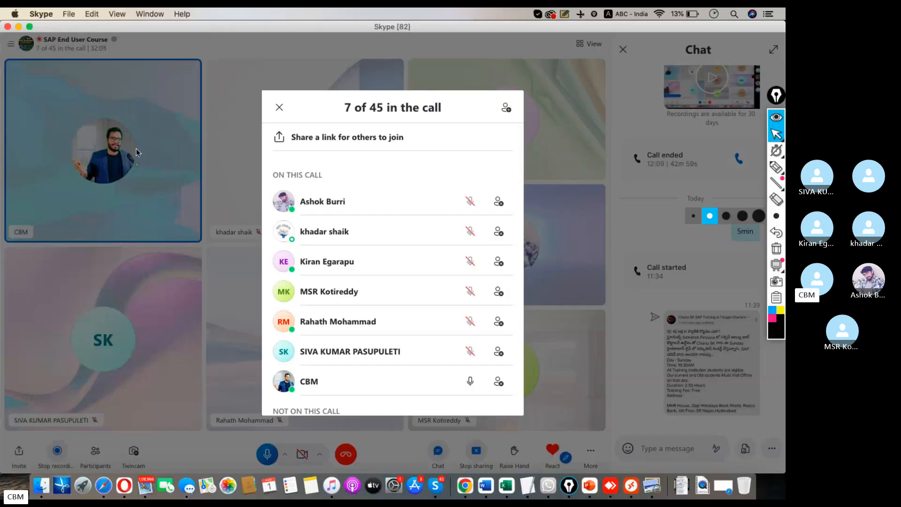
{"action": "left_click", "coordinate": [275, 109]}
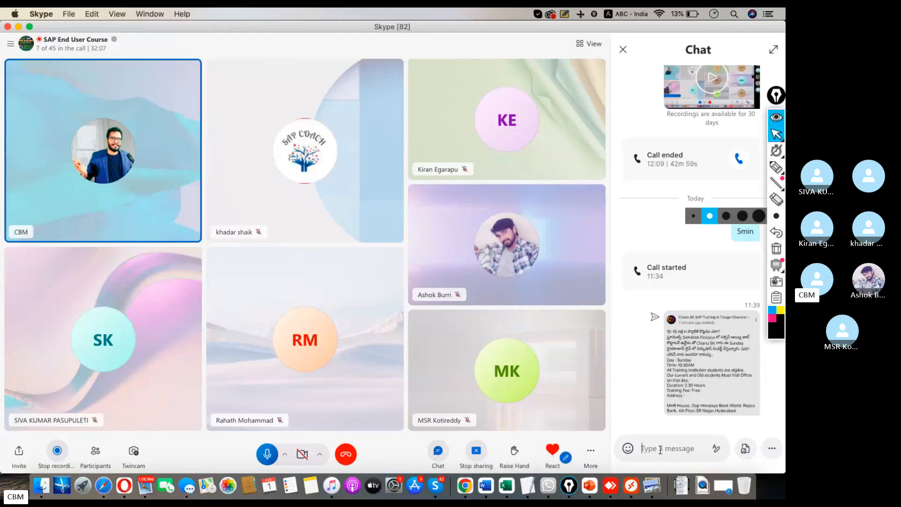
{"action": "key", "text": "super+v"}
{"action": "key", "text": "Return"}
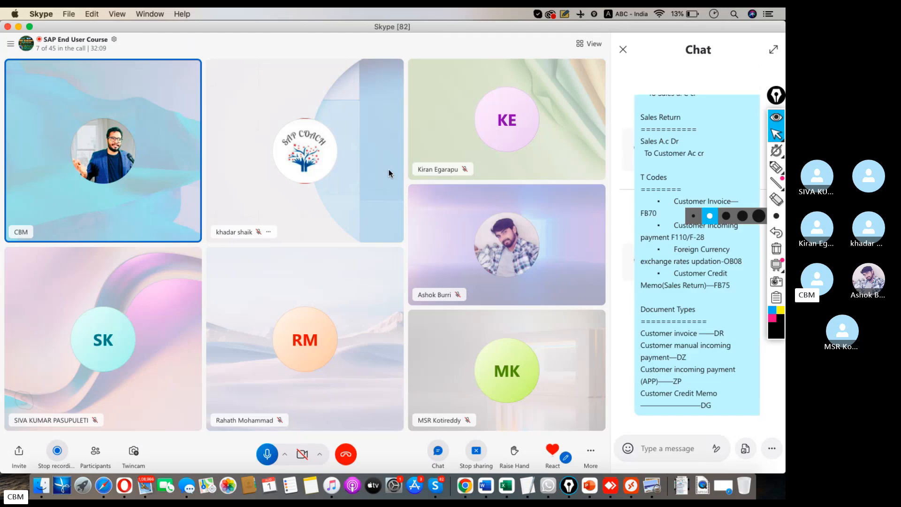